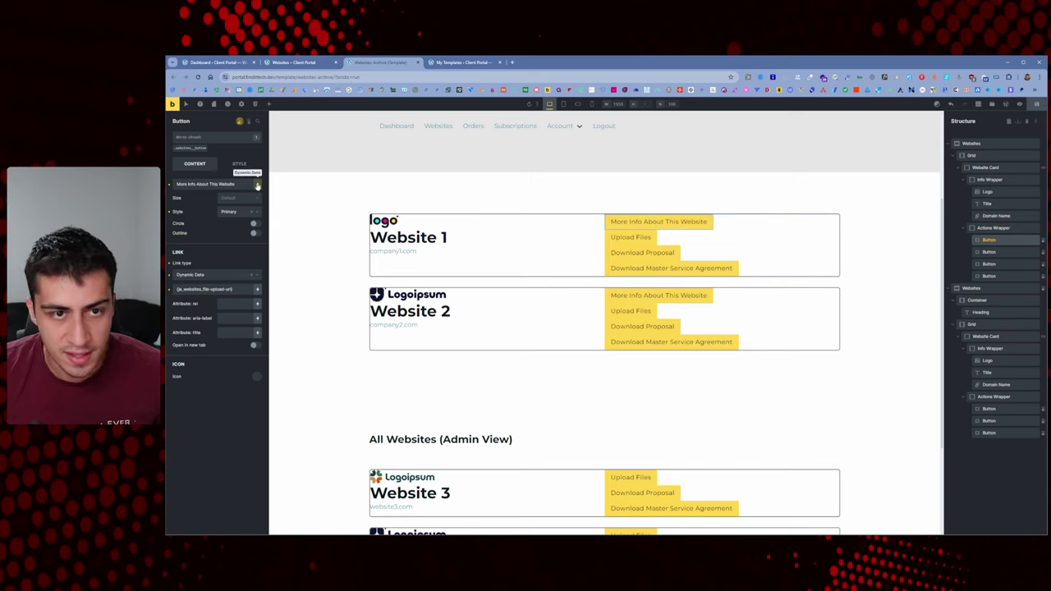
Clear the dynamic data condition from the "More Info About This Website" button and save the template
left_click(239, 121)
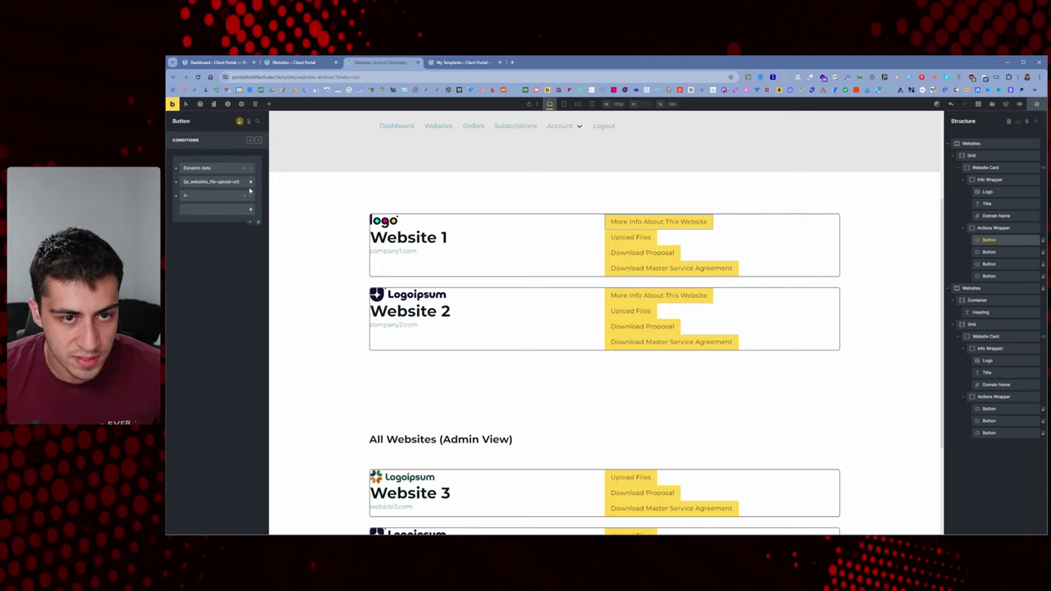
left_click(245, 169)
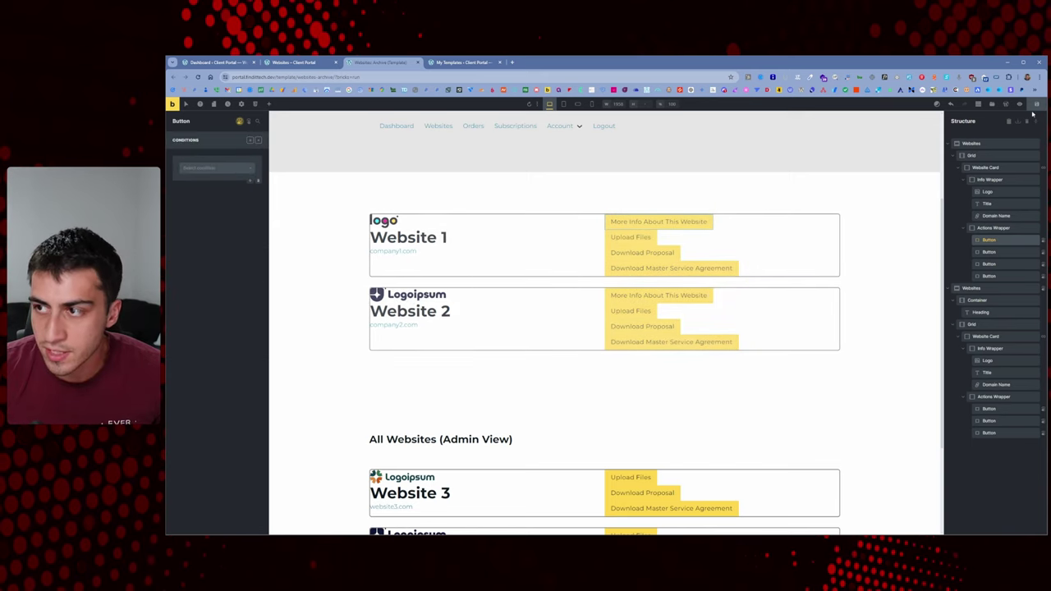
key("ctrl+s")
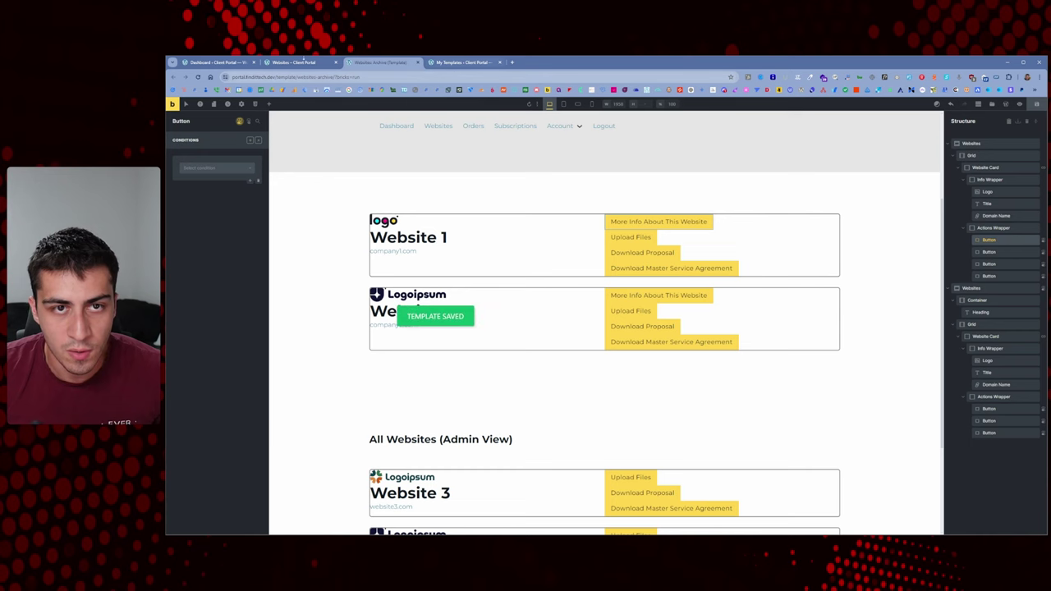
Reload the live Websites page and check which buttons each website card shows in both sections
left_click(297, 63)
right_click(320, 169)
left_click(347, 198)
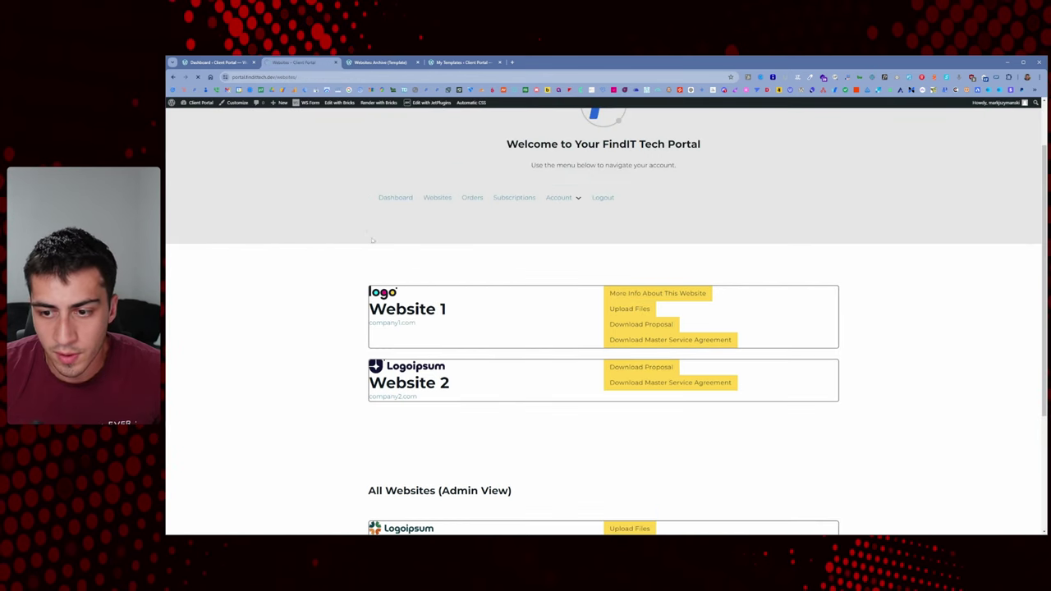
scroll(376, 246, "down", 5)
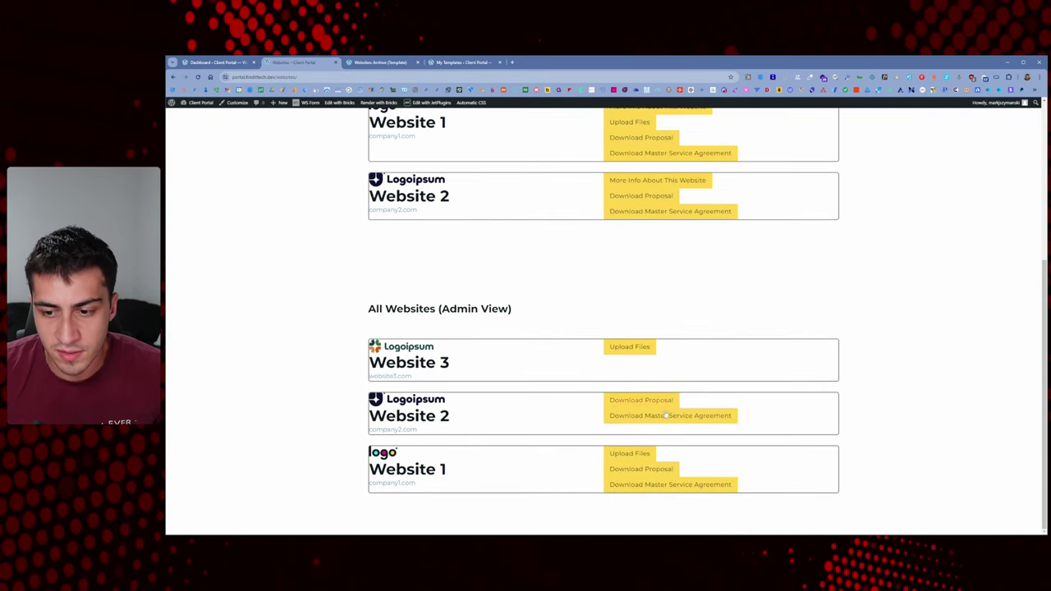
scroll(653, 395, "up", 2)
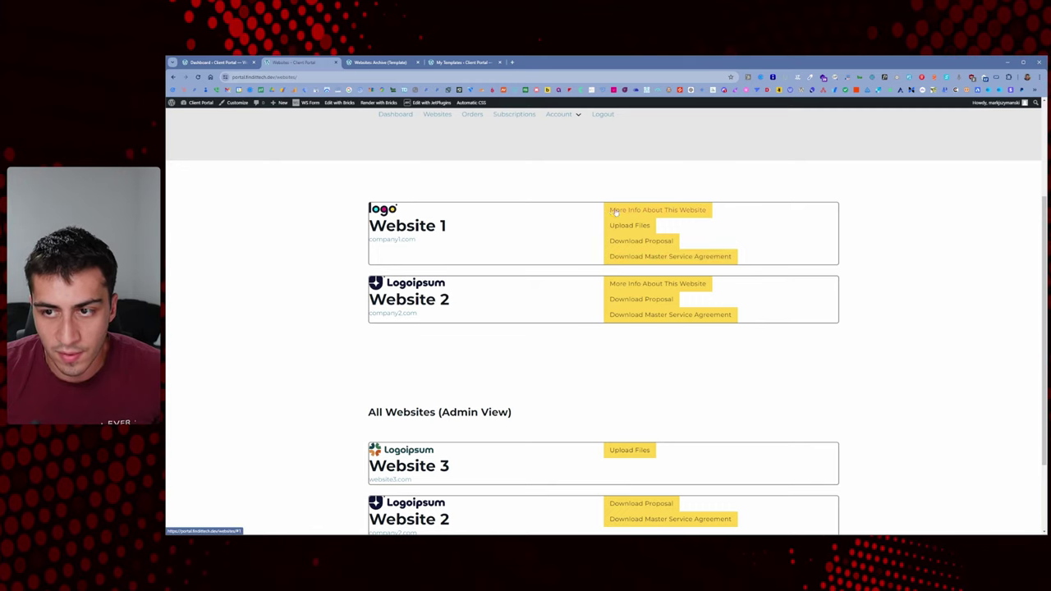
scroll(648, 215, "down", 1)
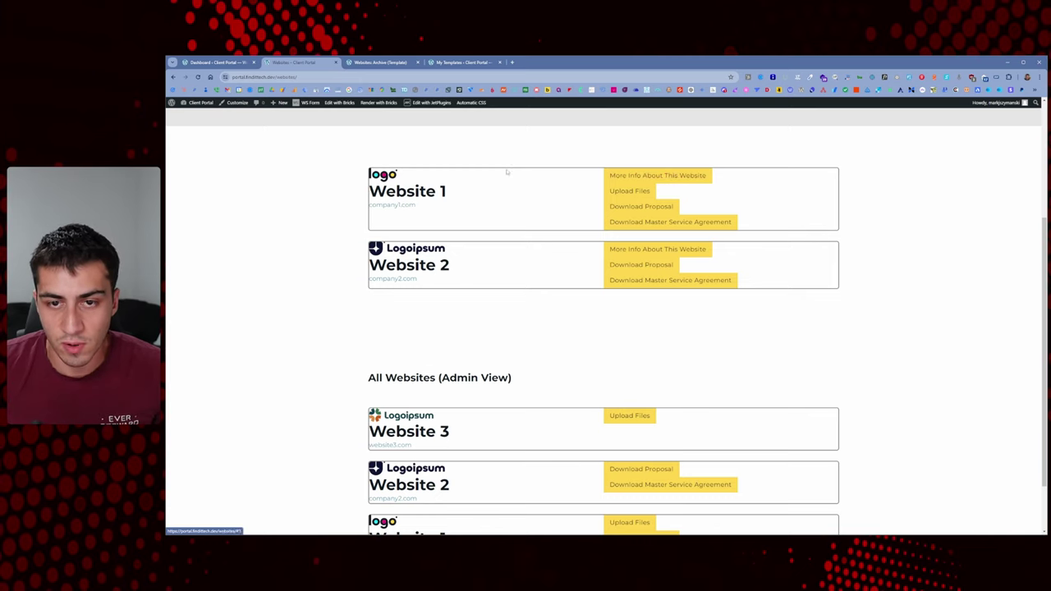
scroll(476, 258, "down", 2)
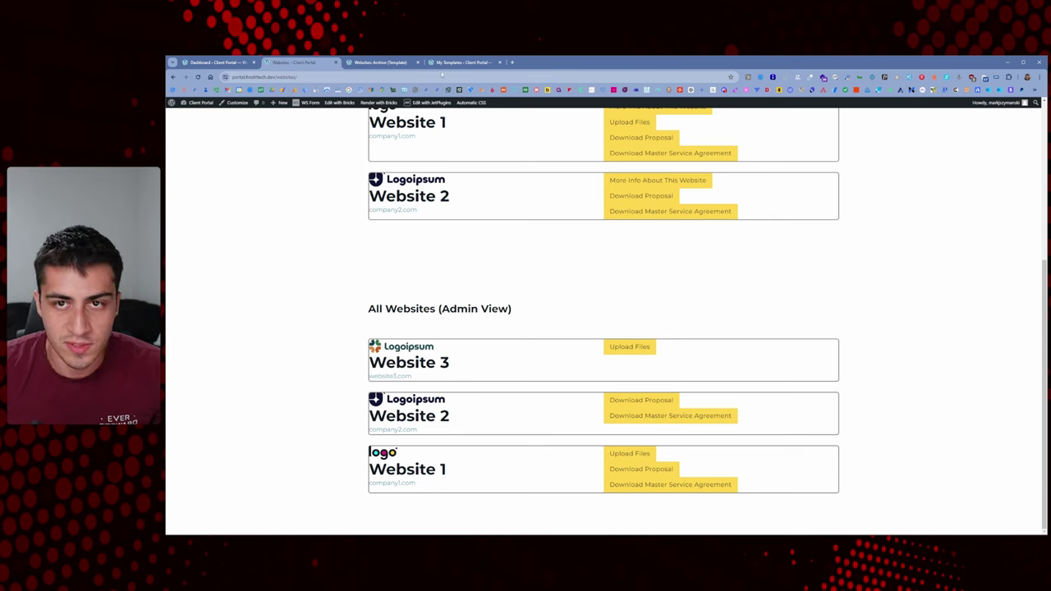
In the Websites archive template, duplicate the "All Websites (Admin View)" heading and move the copy above the first section's website grid
left_click(448, 63)
left_click(405, 63)
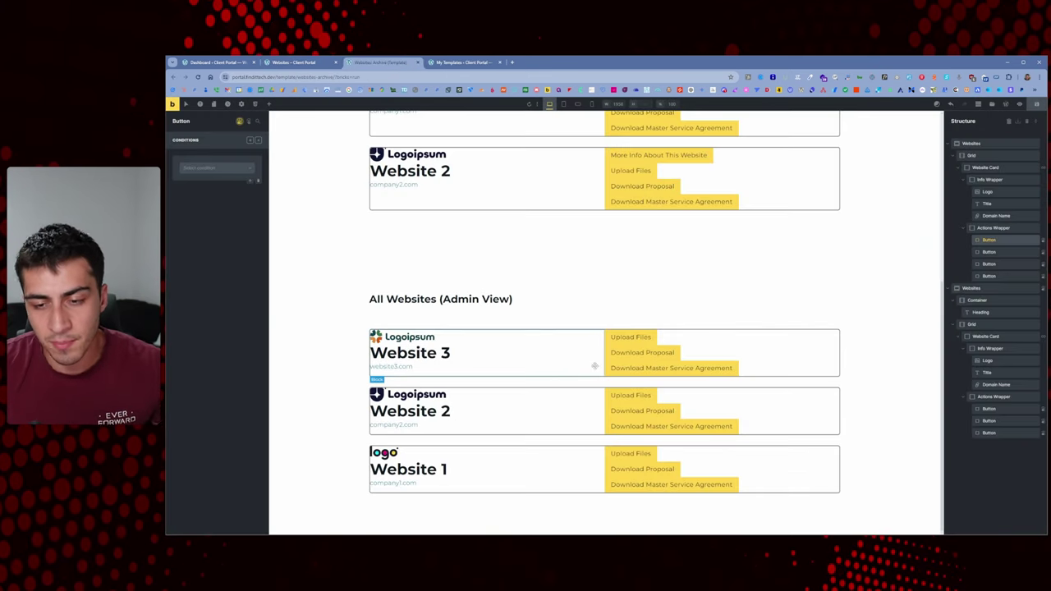
scroll(696, 331, "up", 4)
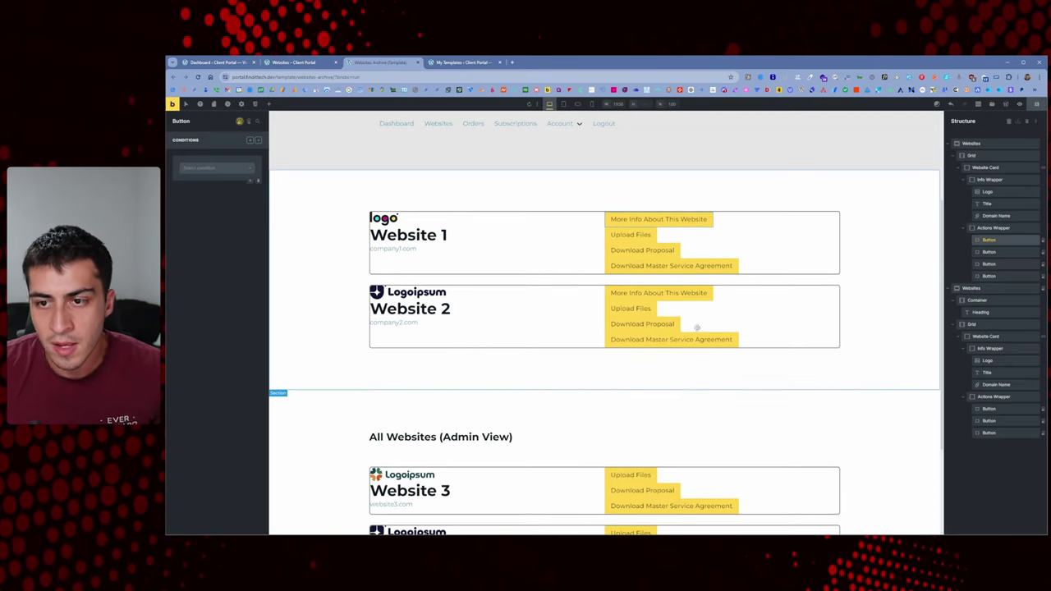
scroll(695, 329, "down", 3)
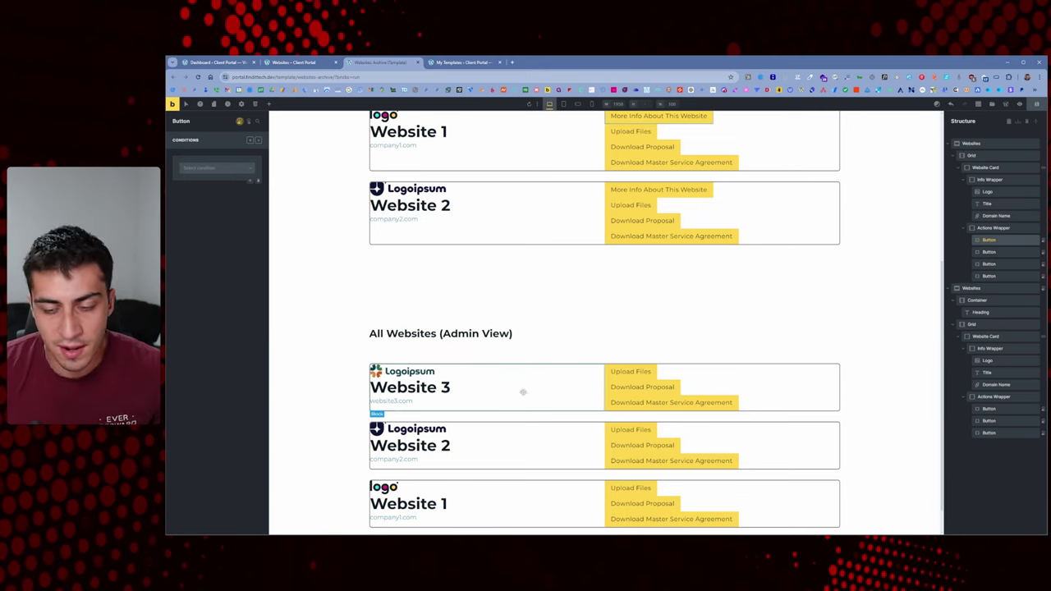
scroll(521, 360, "down", 1)
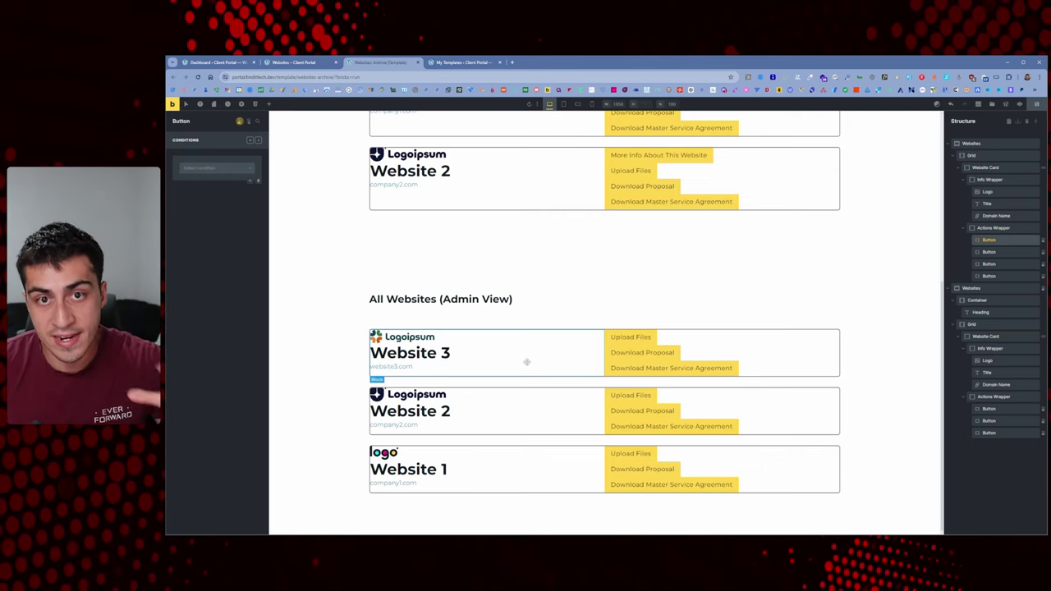
scroll(527, 361, "up", 5)
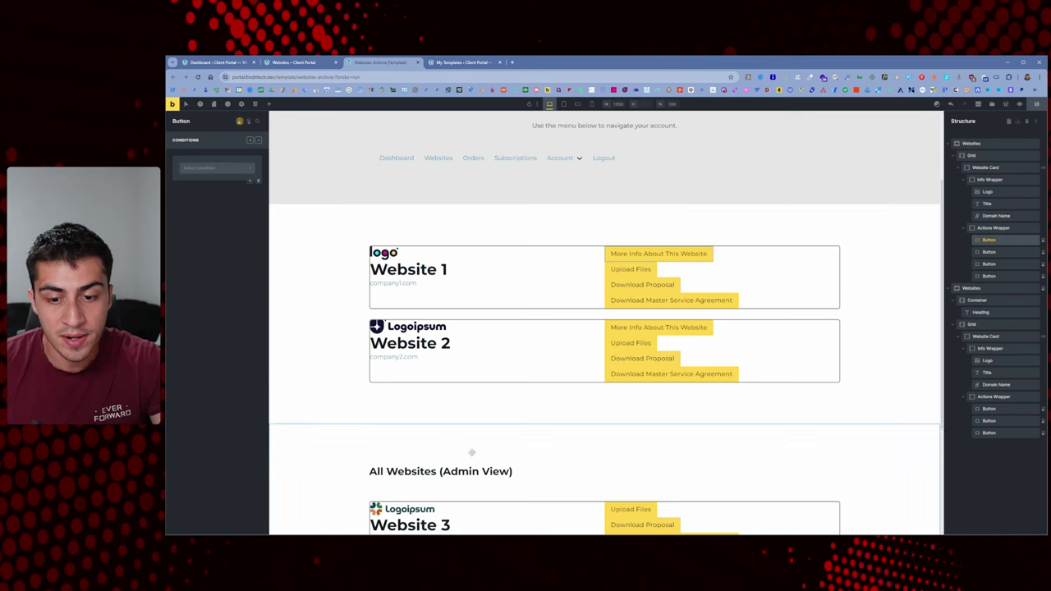
right_click(472, 470)
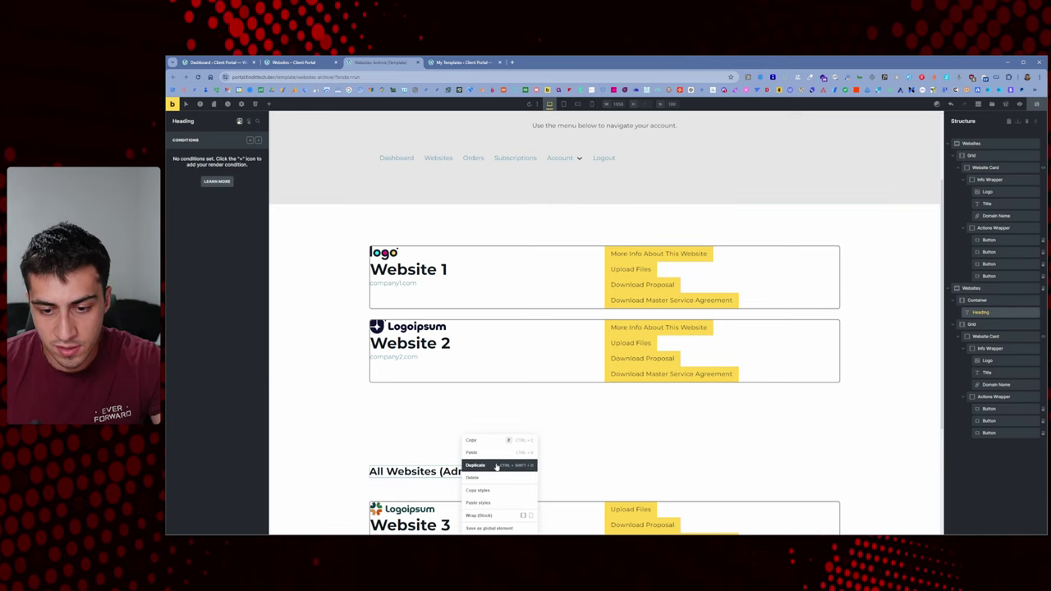
left_click(496, 466)
left_click_drag(499, 494, 444, 253)
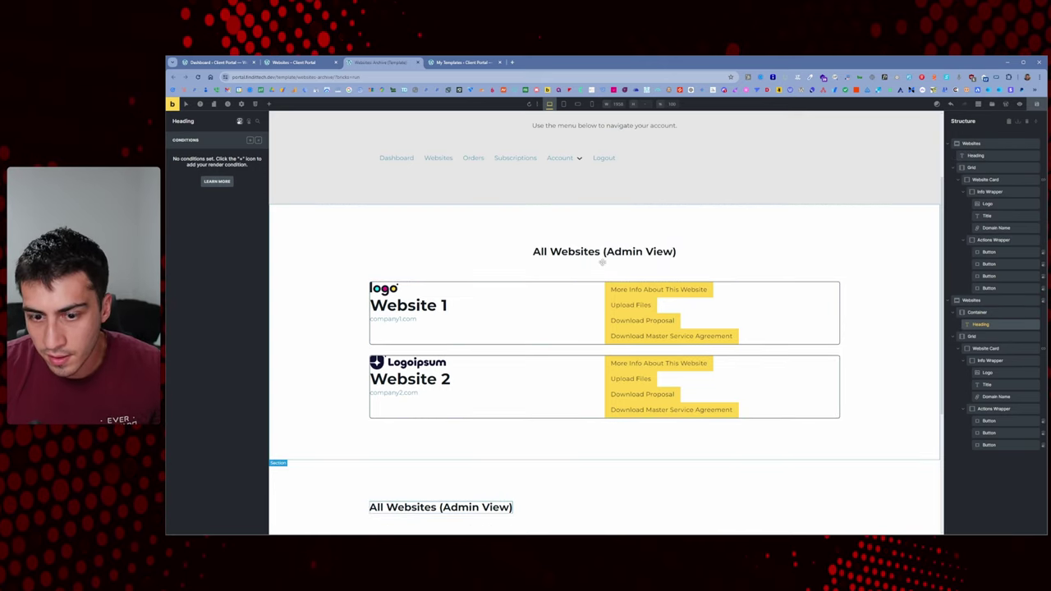
Change the text of the heading above the first website grid to "Current User View"
double_click(633, 251)
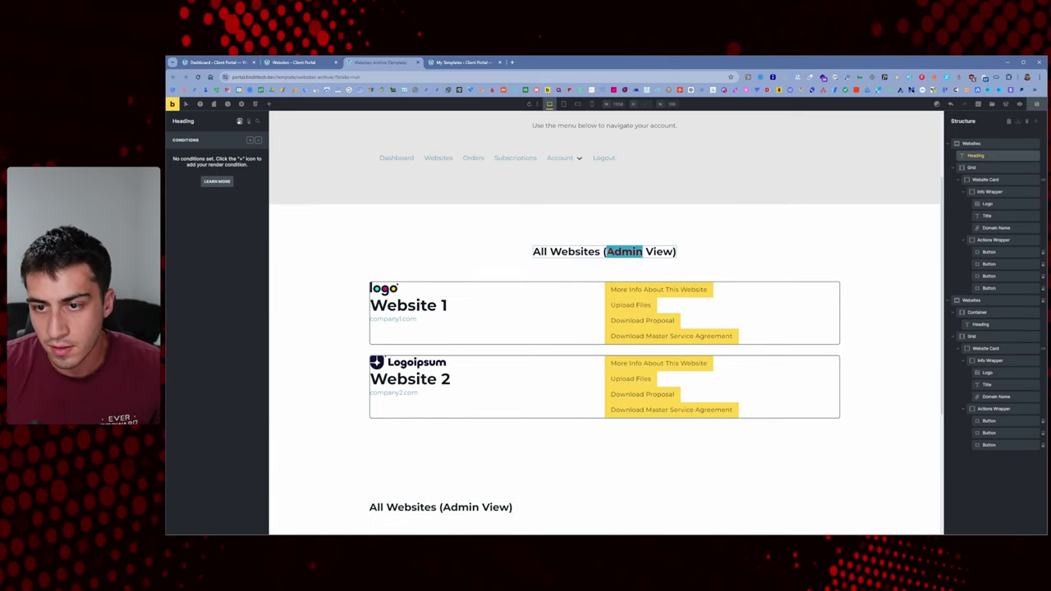
key("ctrl+a")
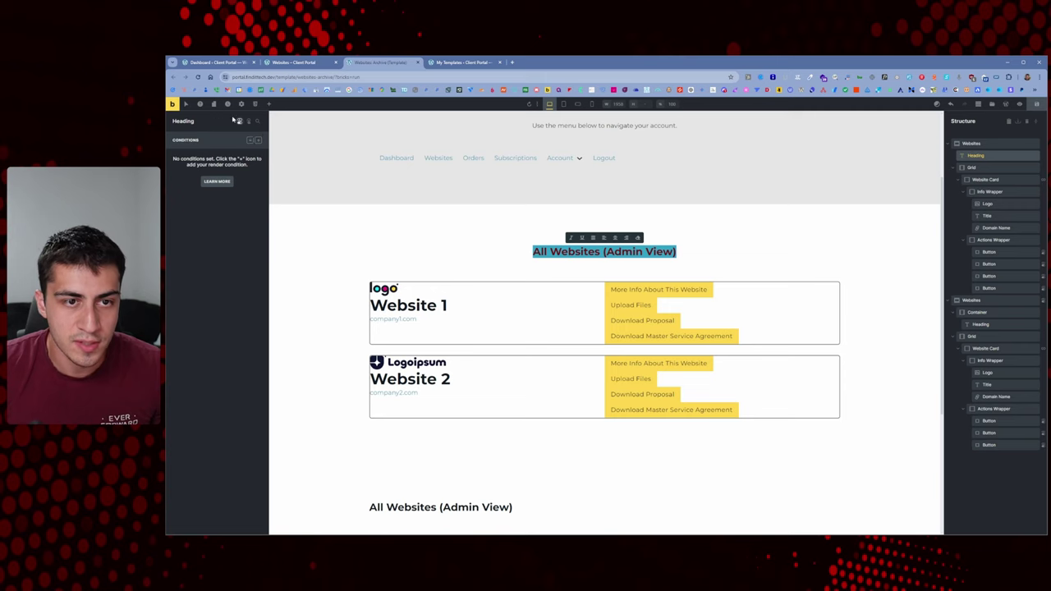
left_click(239, 121)
triple_click(227, 174)
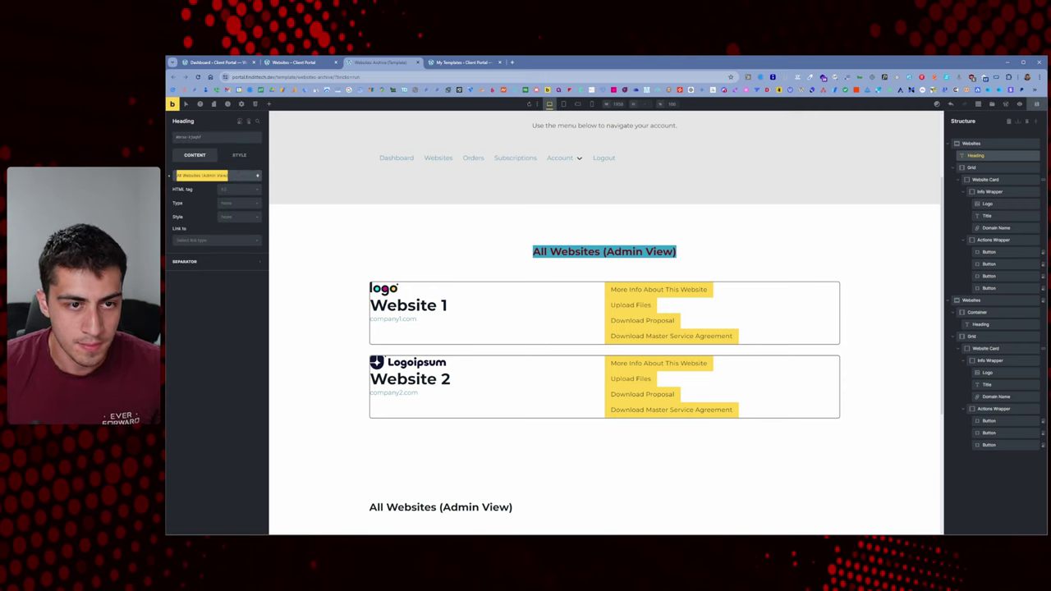
type("Current User Views")
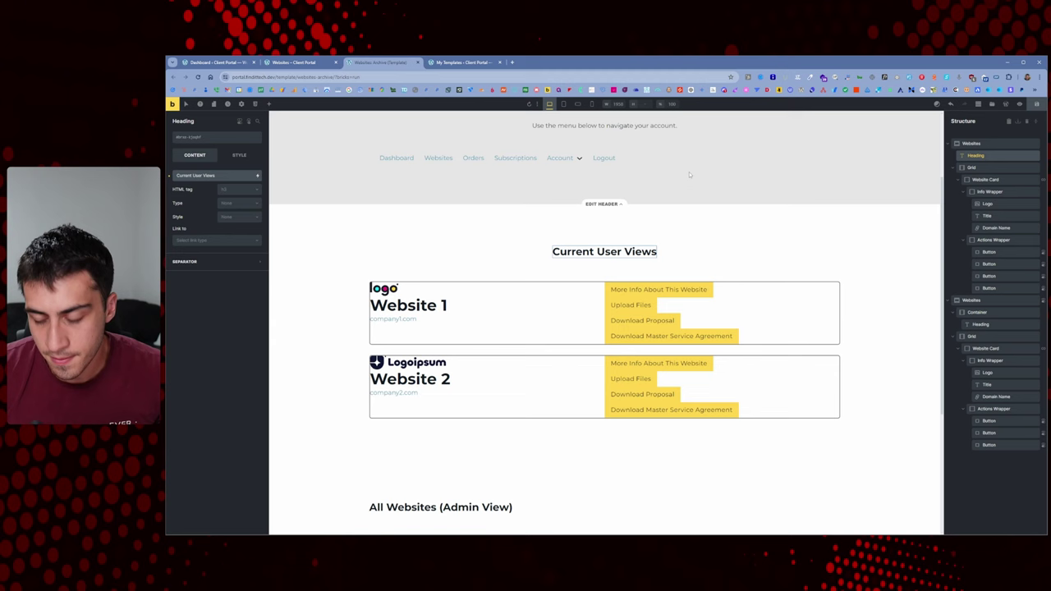
key("BackSpace")
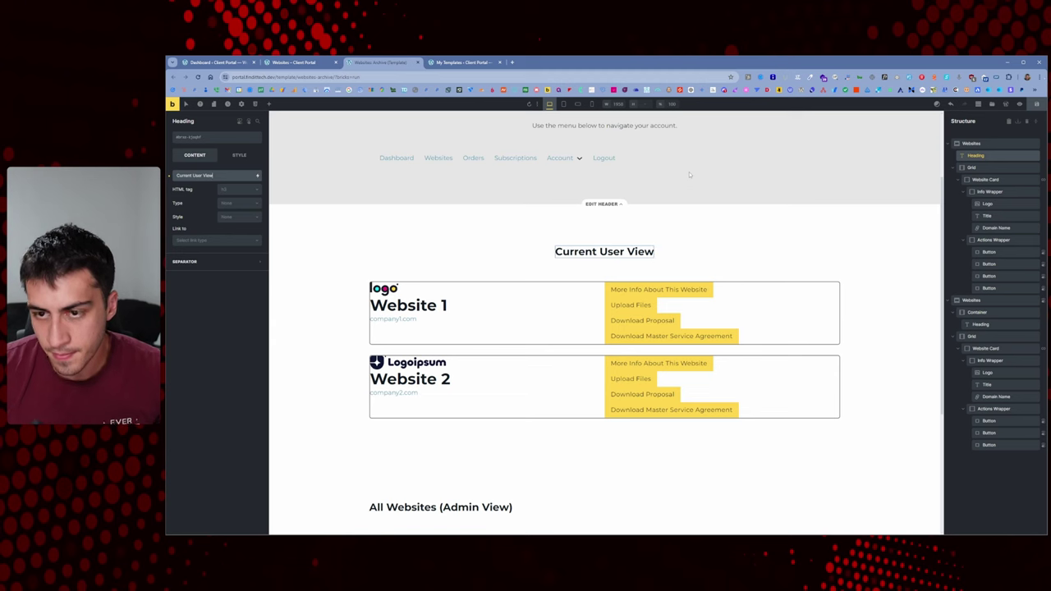
Reload the live Websites page and compare the cards under the Current User View and All Websites (Admin View) headings
left_click(300, 62)
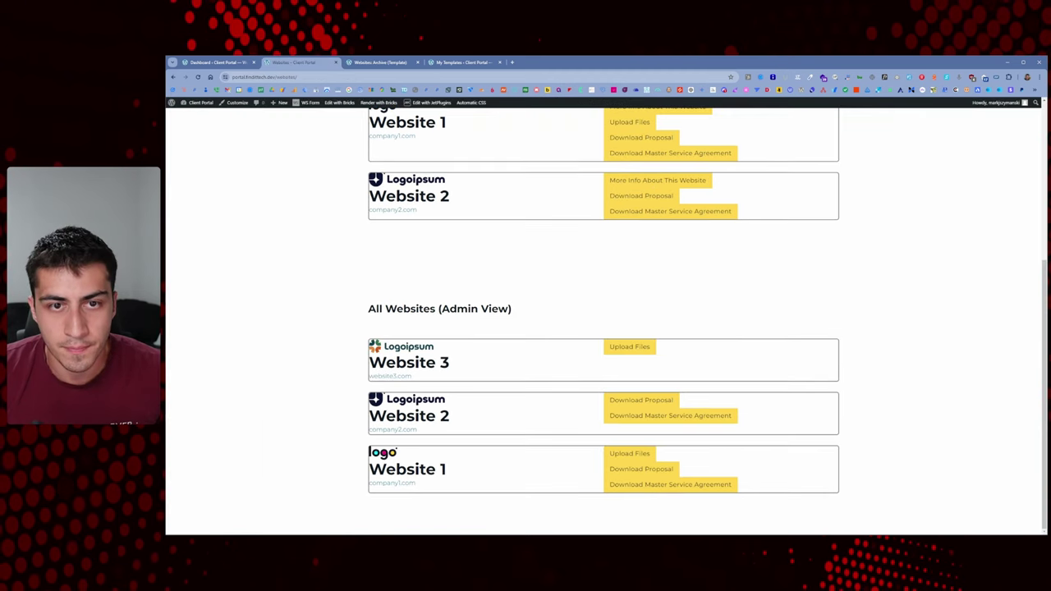
right_click(296, 213)
left_click(328, 231)
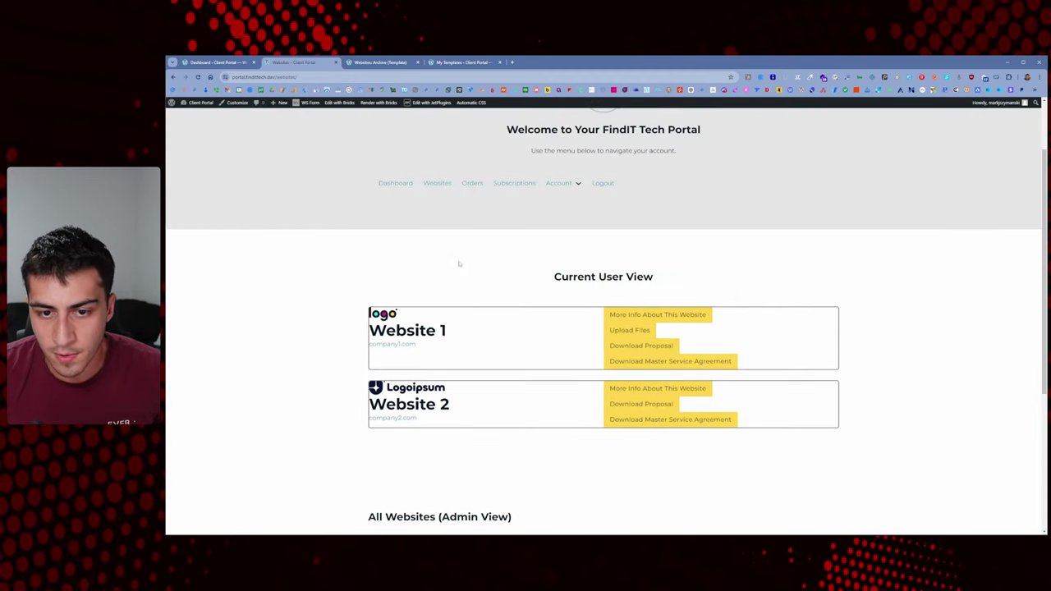
scroll(565, 191, "down", 2)
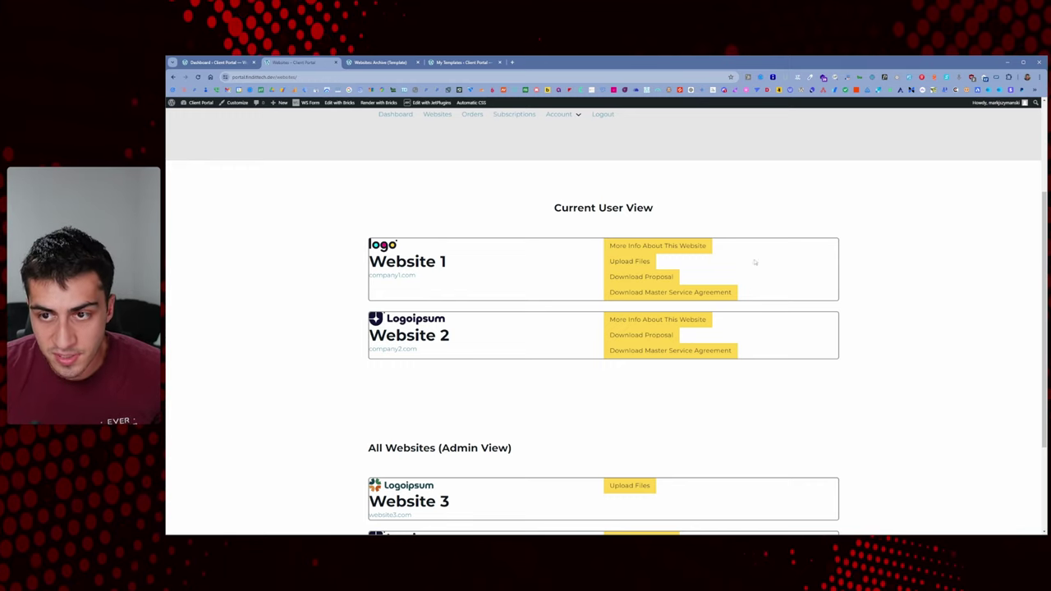
scroll(547, 356, "down", 4)
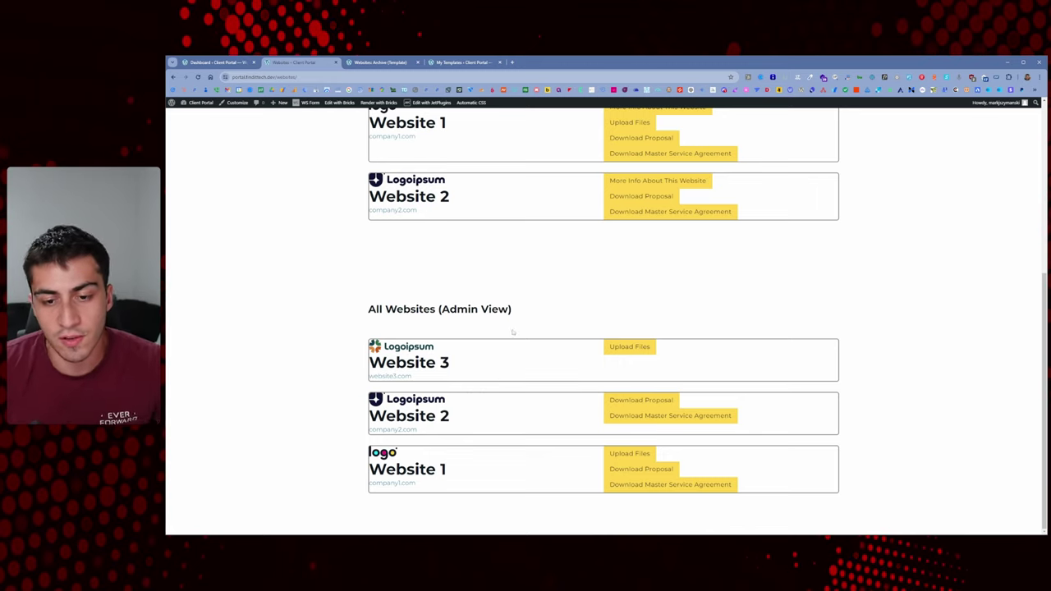
scroll(545, 285, "up", 3)
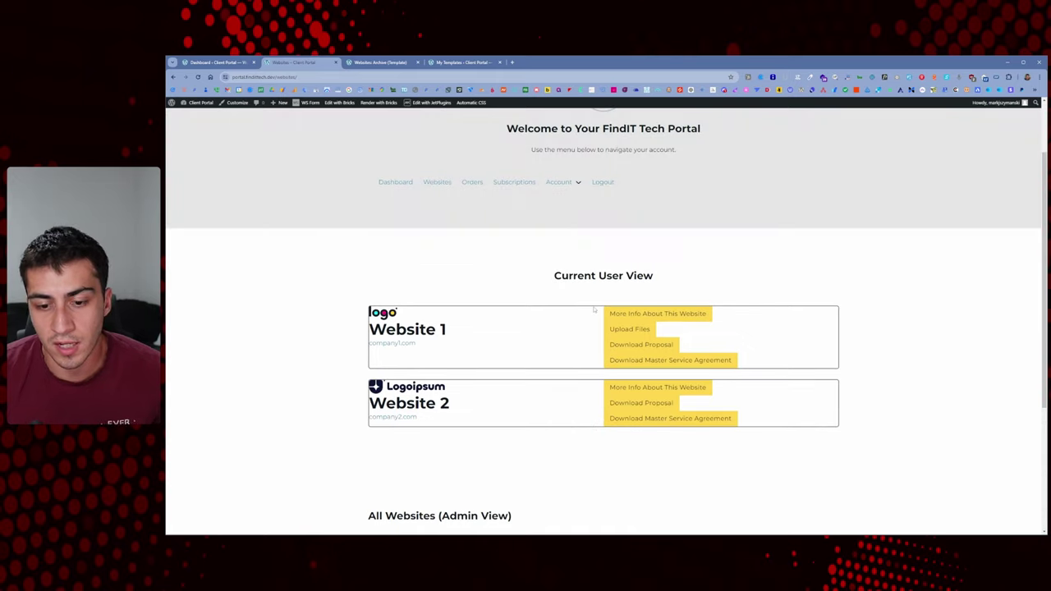
scroll(616, 304, "down", 1)
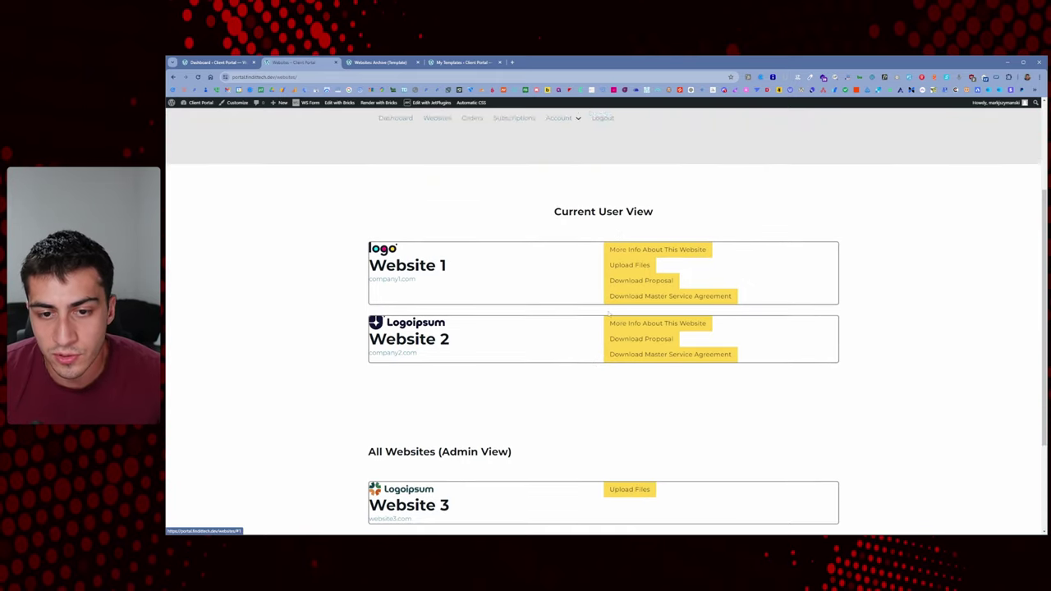
scroll(612, 311, "up", 2)
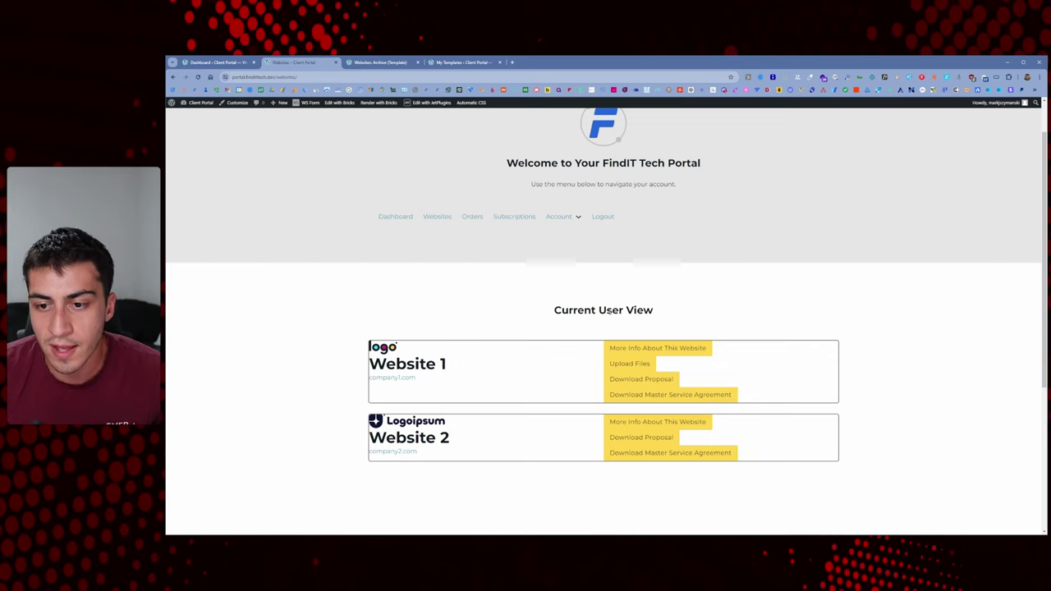
left_click_drag(556, 316, 666, 324)
left_click(667, 324)
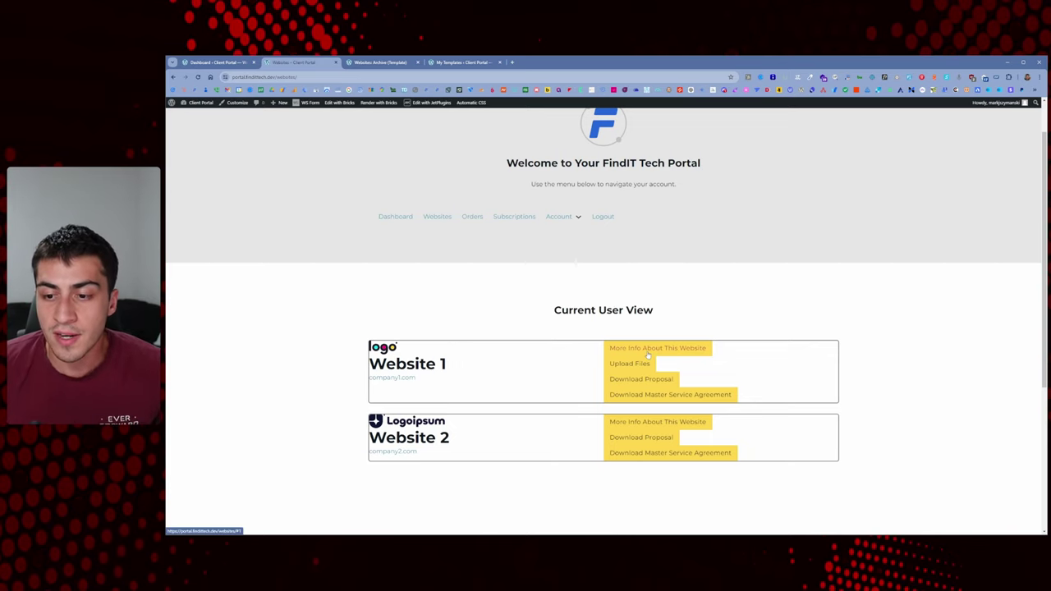
Back in the archive template, set the "More Info About This Website" button's link to the dynamic data Post link
key("ctrl+Tab")
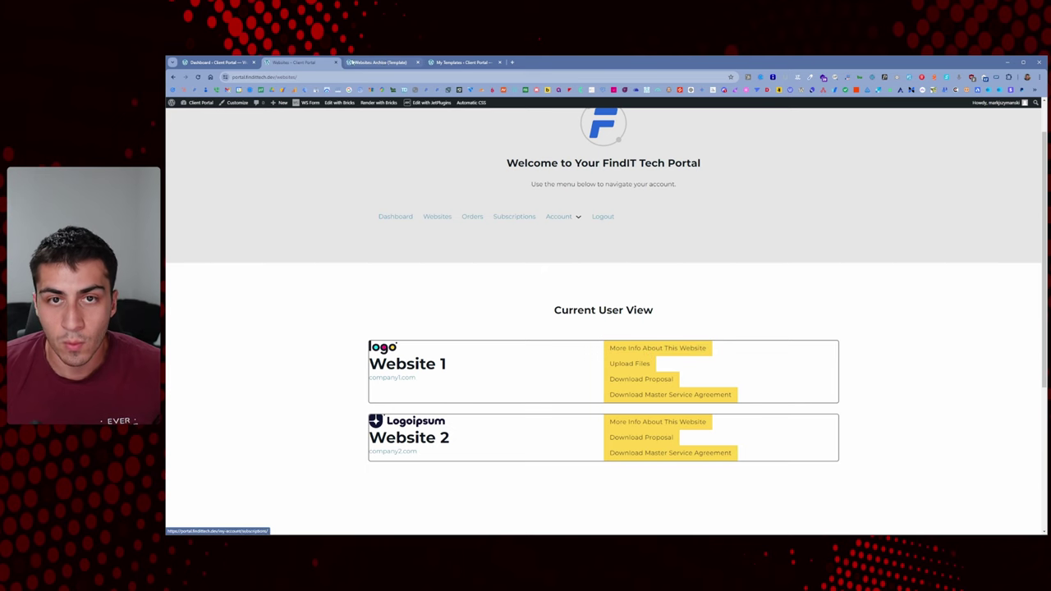
left_click(648, 289)
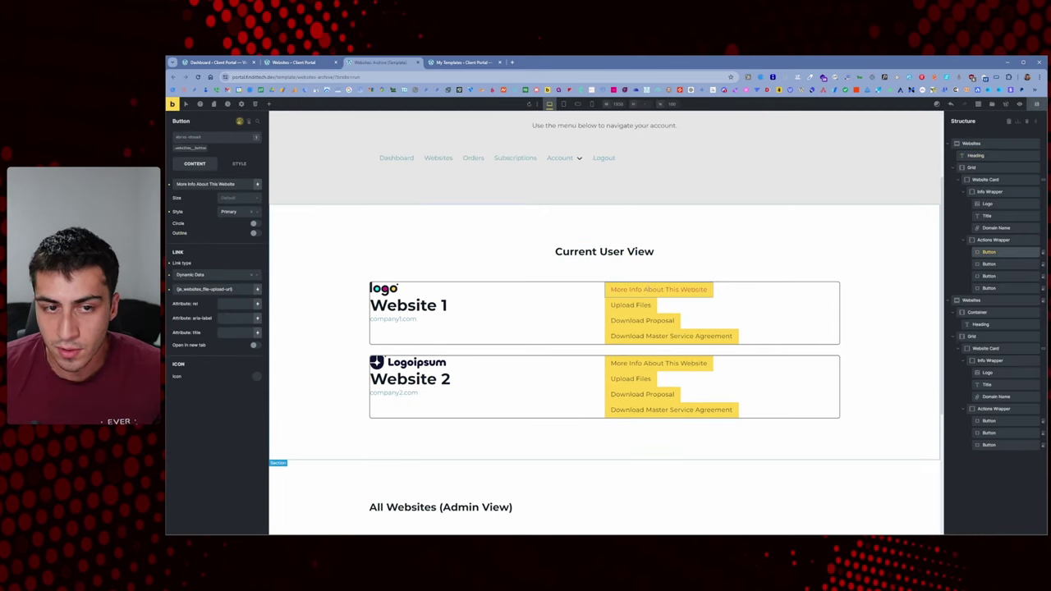
left_click(255, 277)
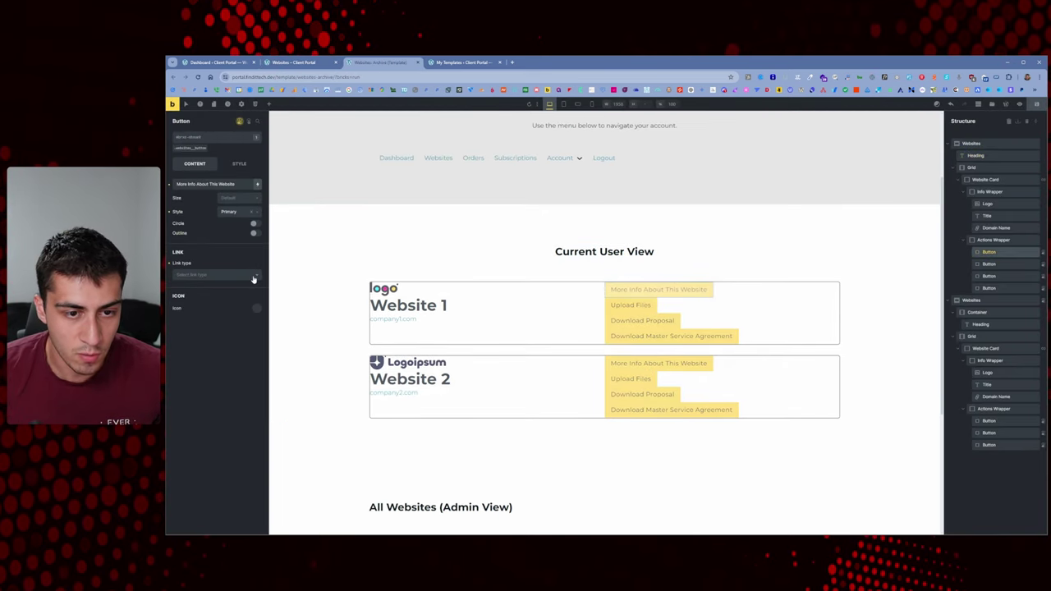
left_click(259, 278)
left_click(259, 278)
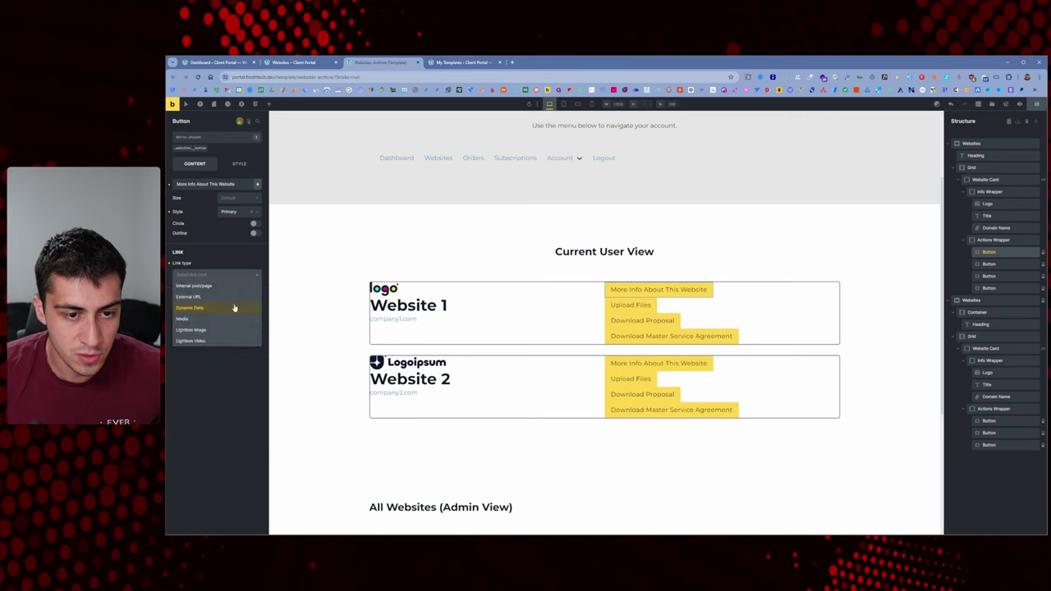
left_click(235, 307)
triple_click(243, 289)
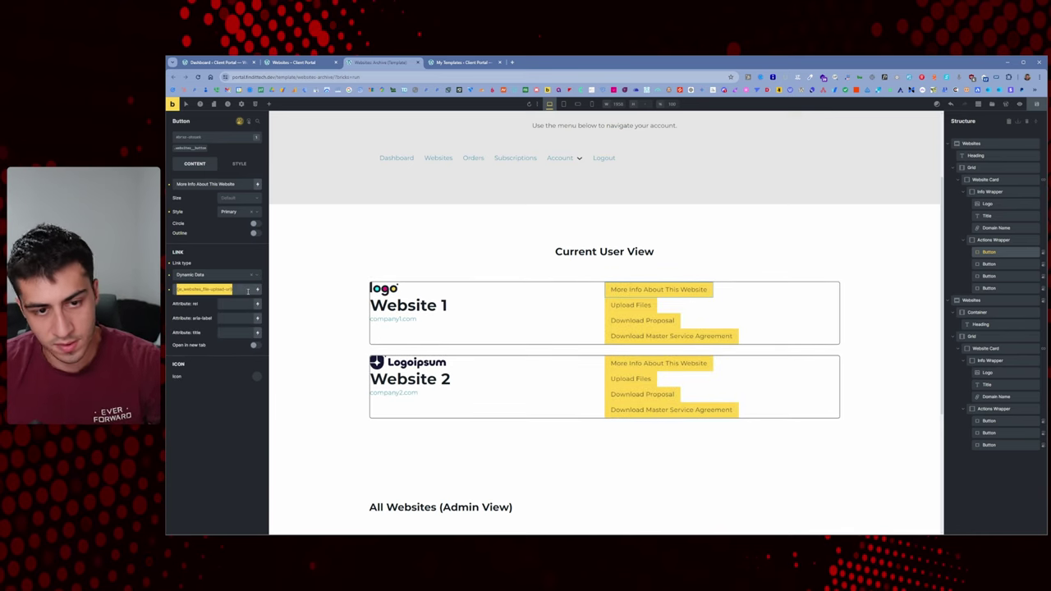
key("BackSpace")
left_click(257, 289)
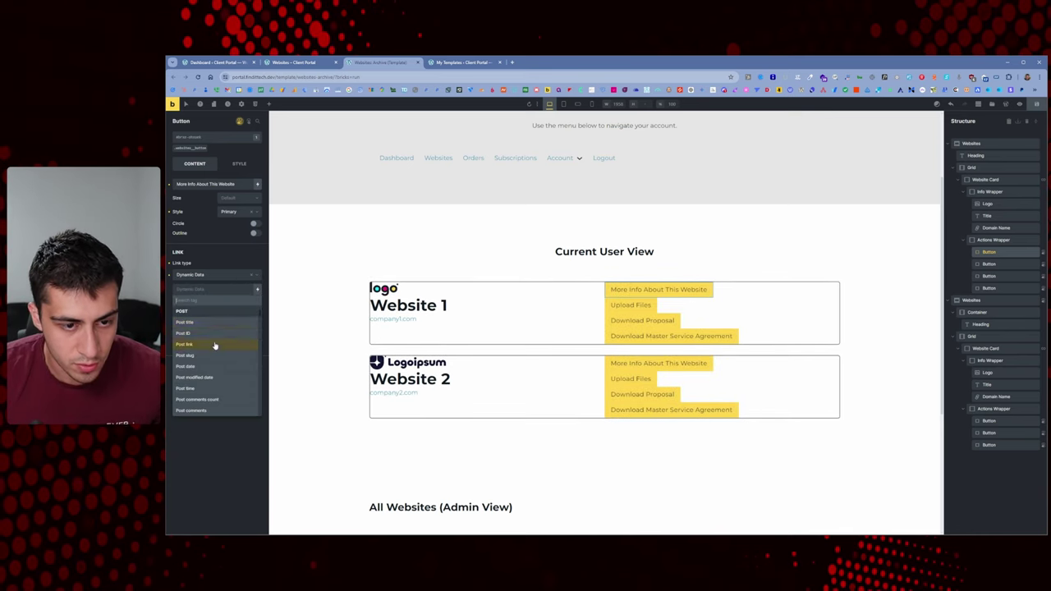
left_click(214, 345)
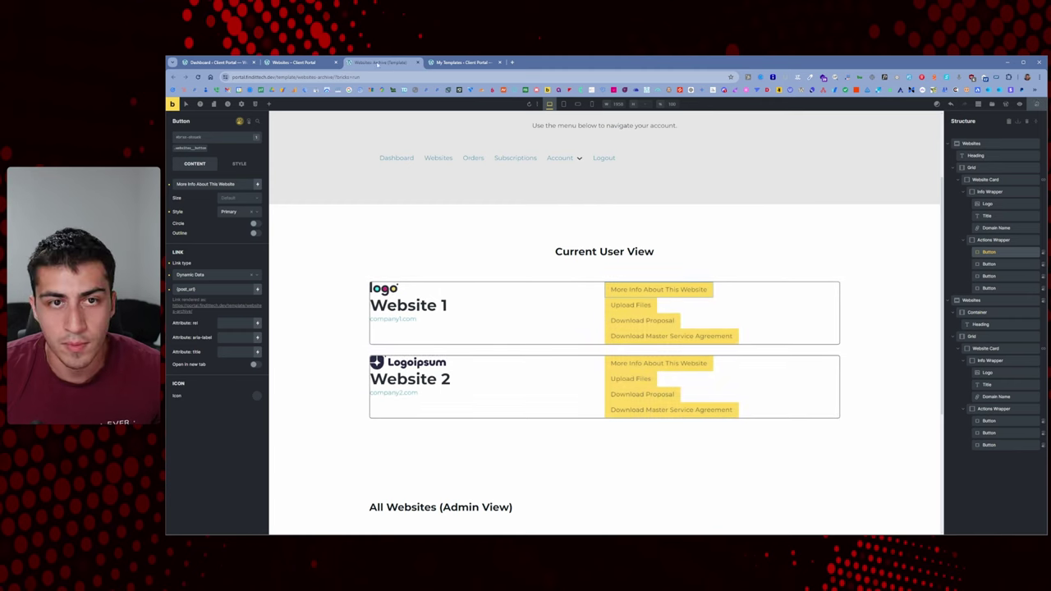
On the live Websites page, test where Website 1's "More Info About This Website" button leads and return to the list
left_click(295, 63)
right_click(359, 183)
left_click(386, 207)
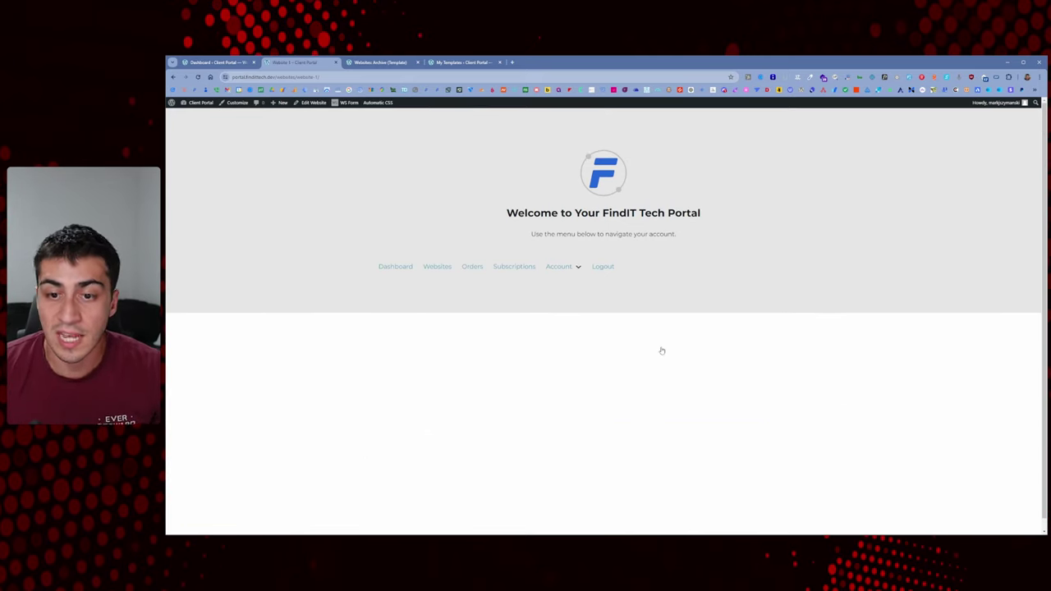
key("alt+Left")
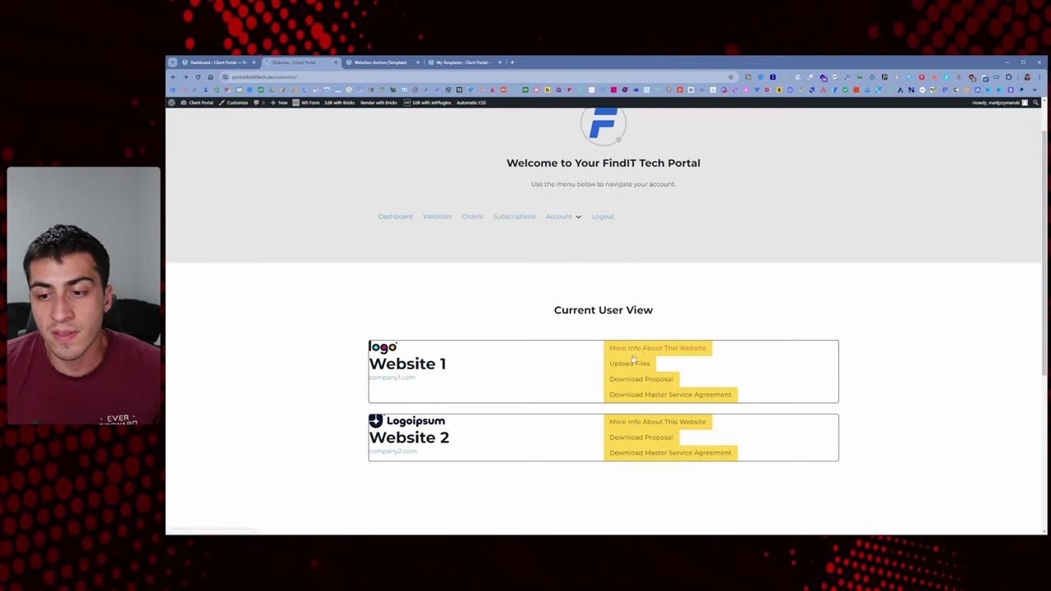
left_click(644, 350)
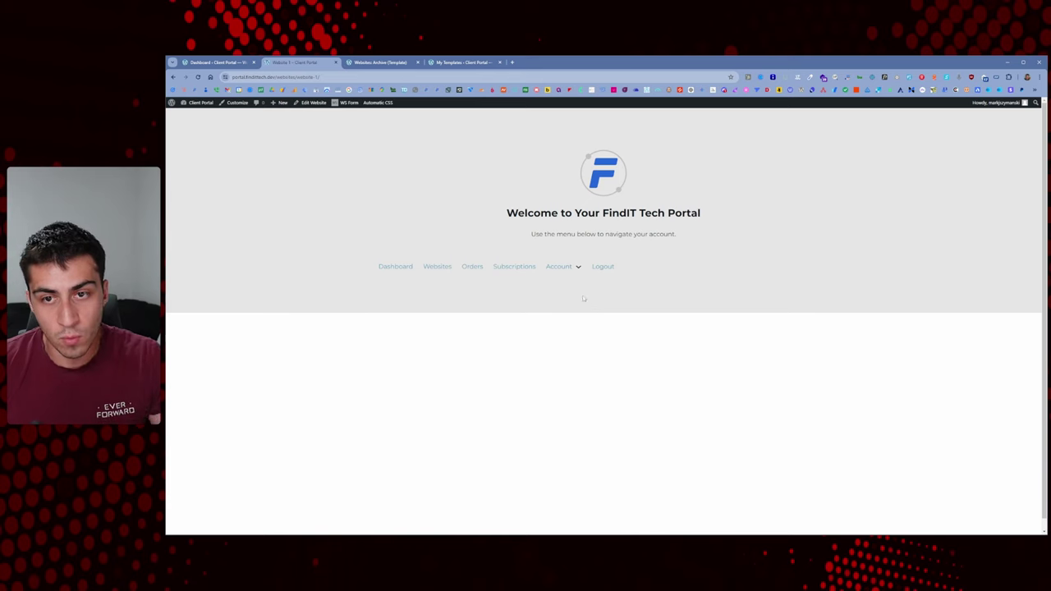
key("alt+Left")
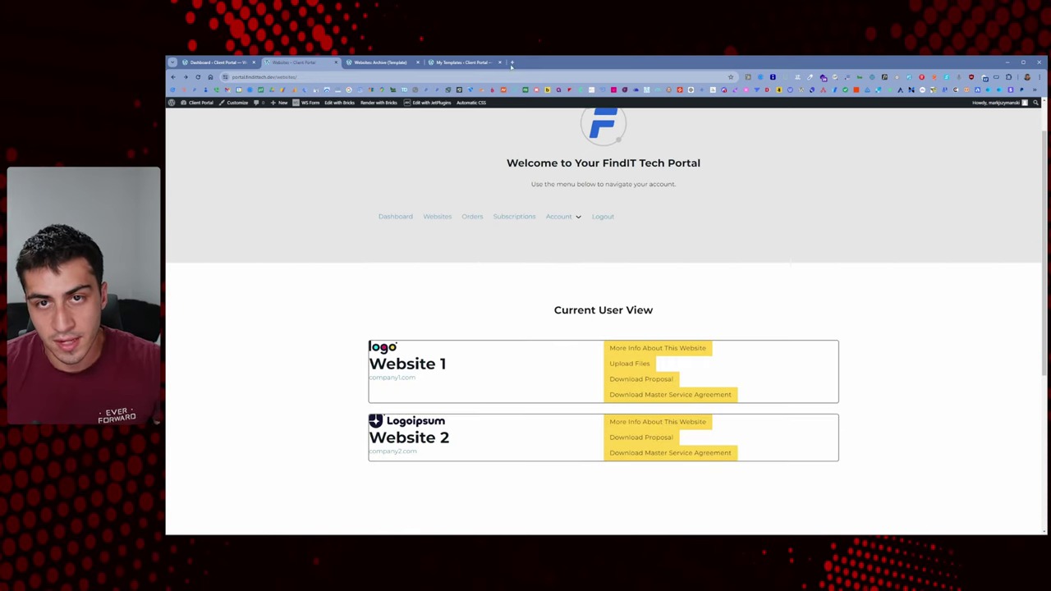
From the Bricks templates list, add a new template titled "Websites: Single"
key("ctrl+4")
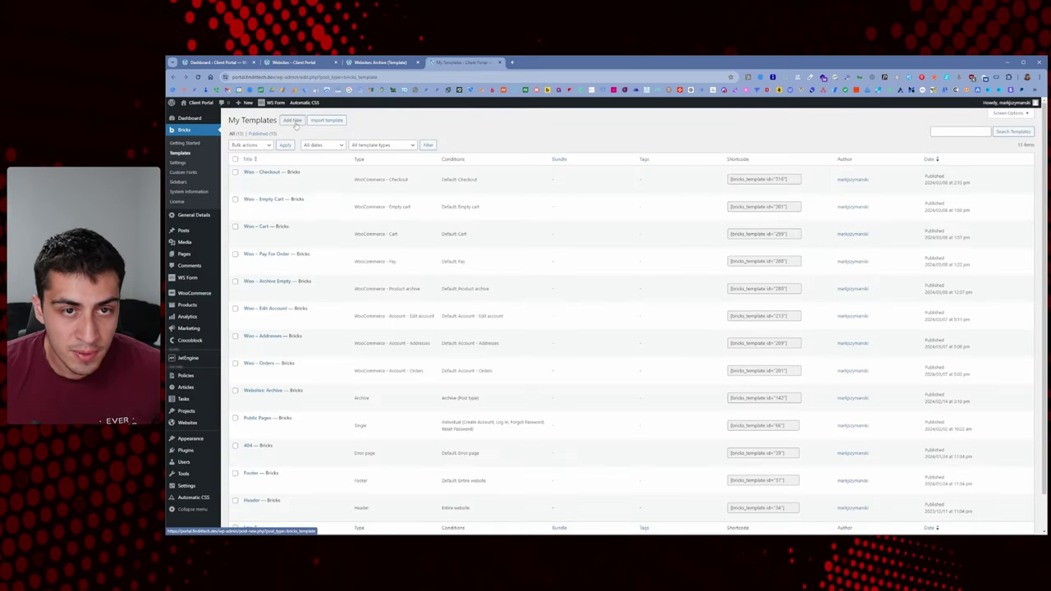
left_click(293, 120)
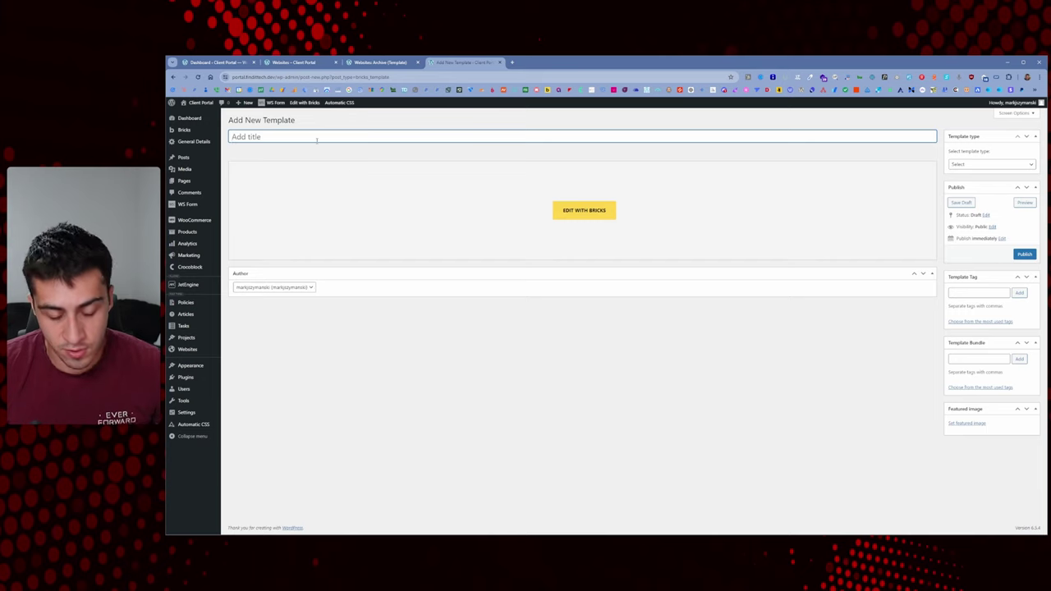
type("WEbsites: Single")
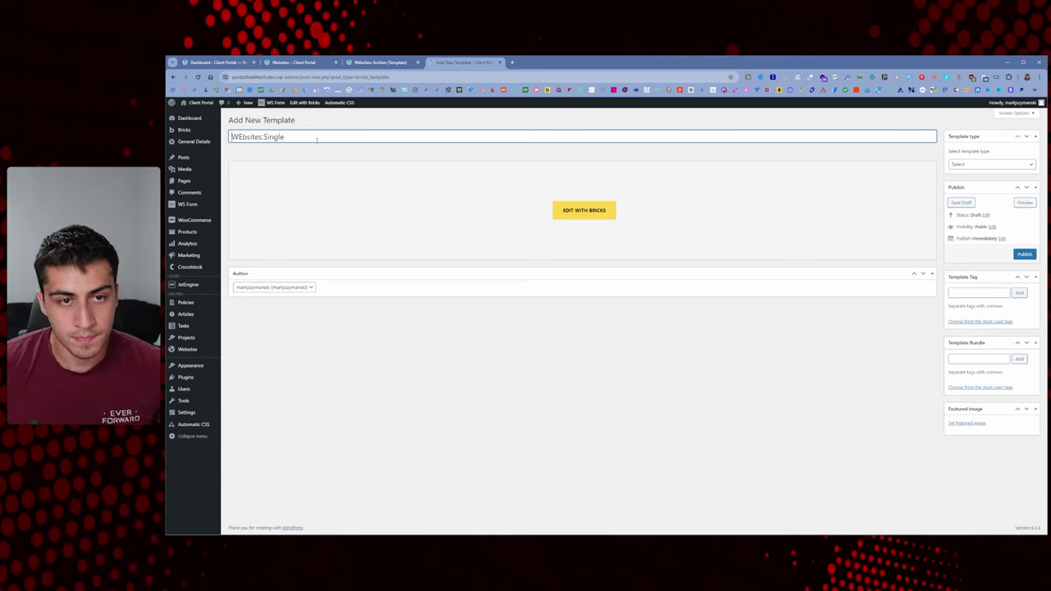
key("Right")
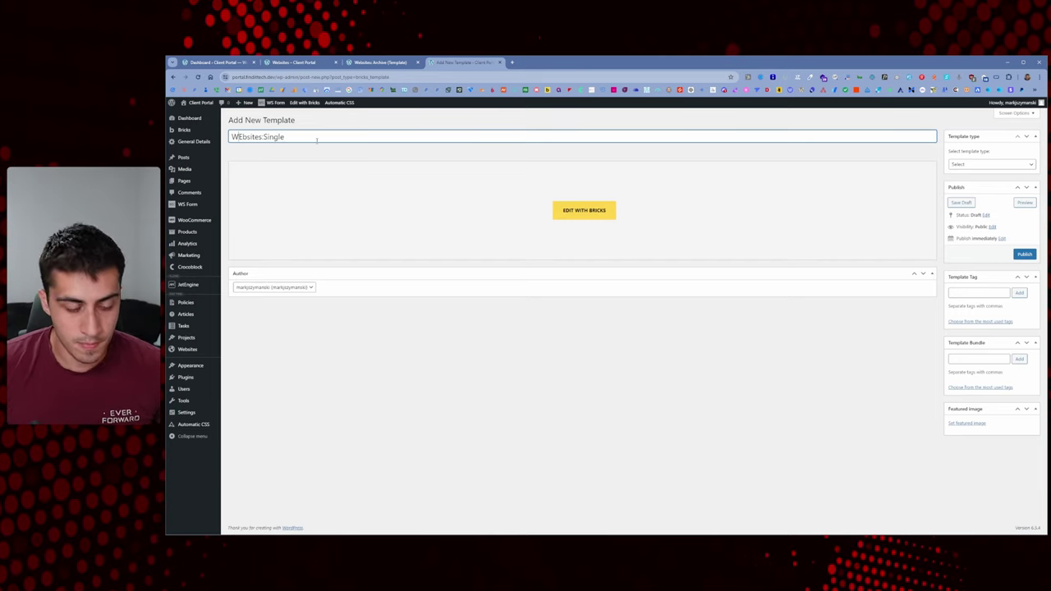
key("Right")
key("Right")
key("Right")
key("Right")
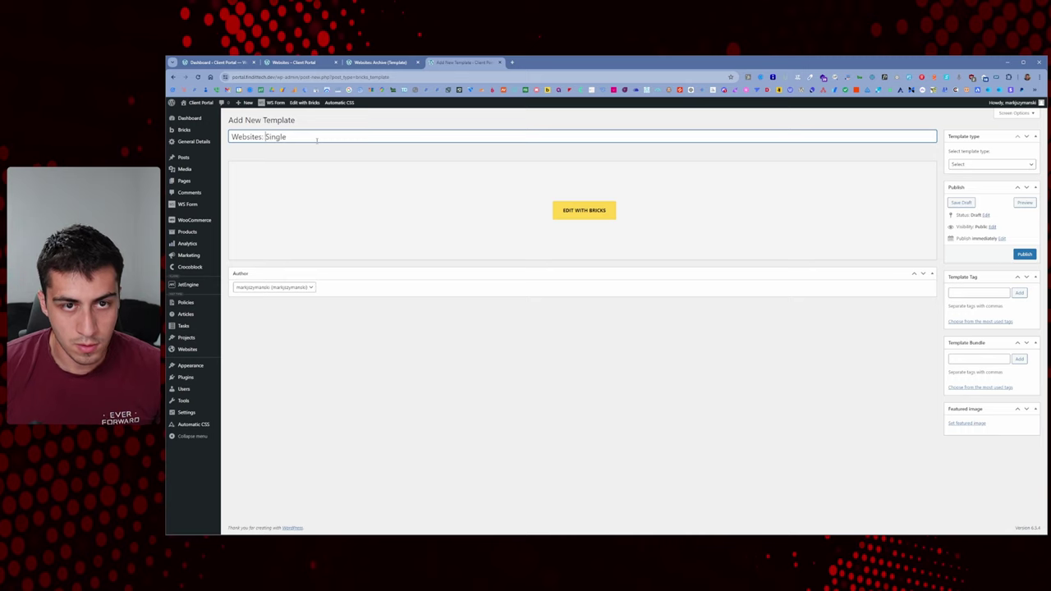
Set the template type to Single, publish the template and open it in the Bricks editor
left_click(982, 165)
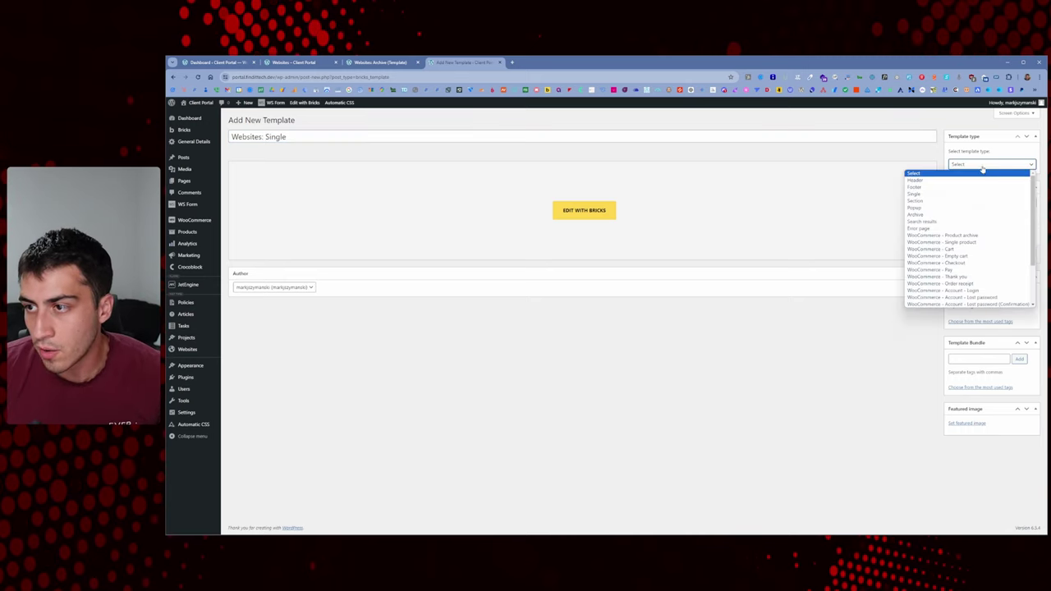
left_click(950, 194)
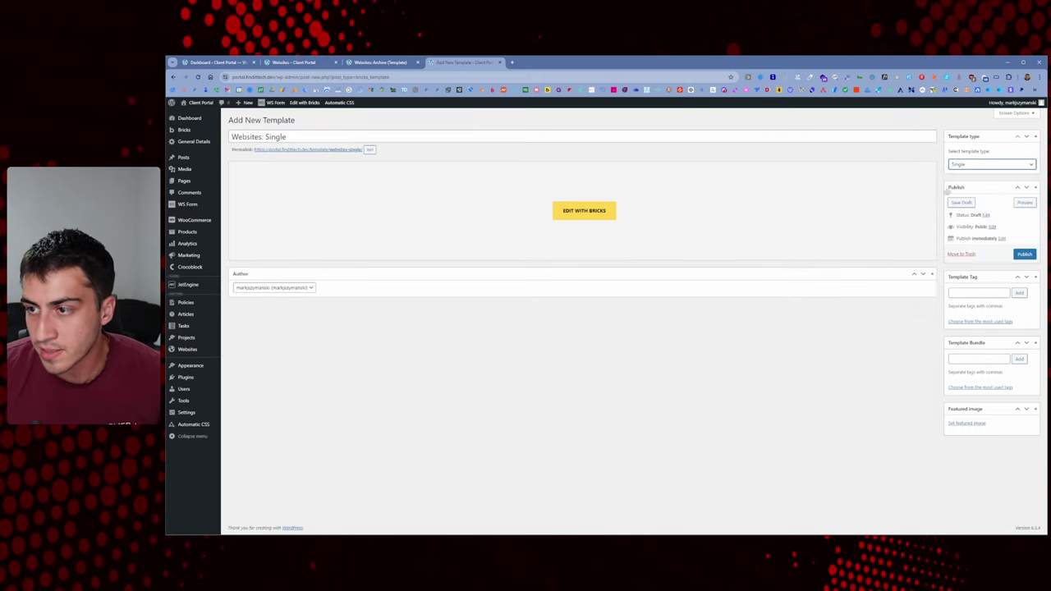
left_click(576, 214)
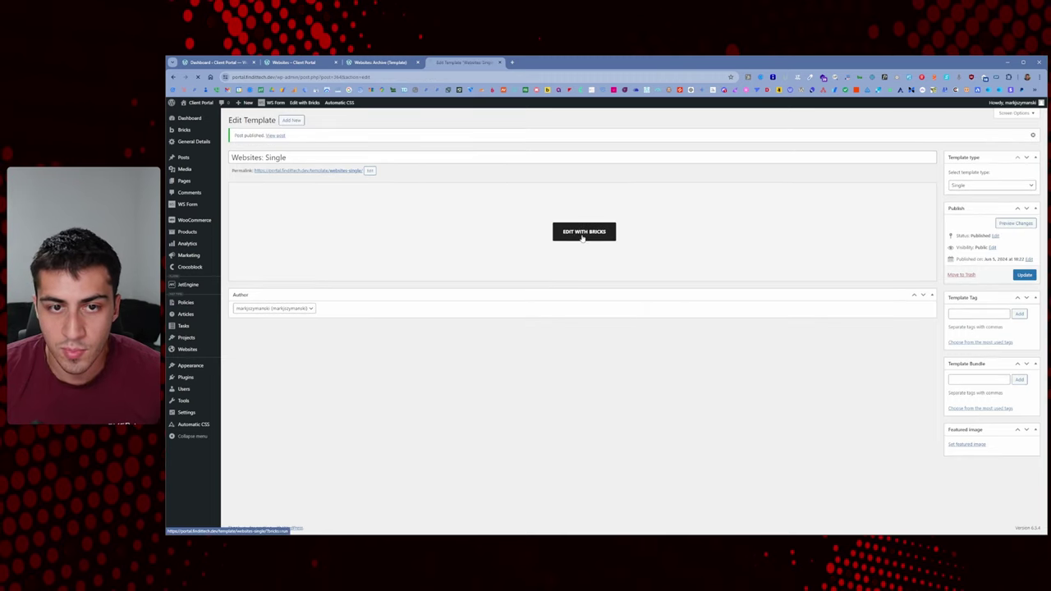
left_click(582, 236)
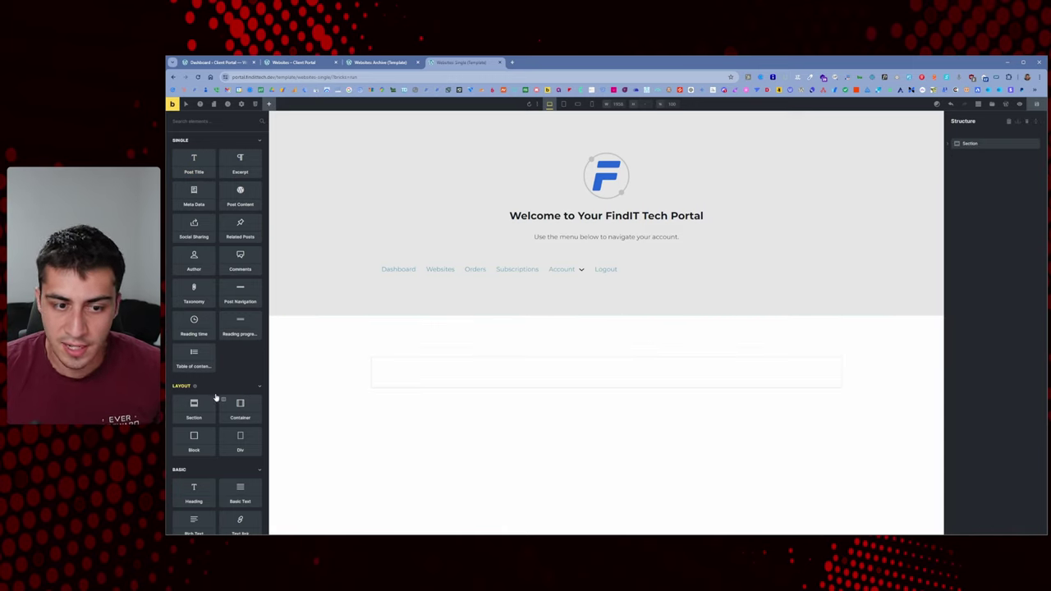
Add an h1 heading in the empty section and set its text to the dynamic data Post title
left_click(193, 493)
left_click(427, 366)
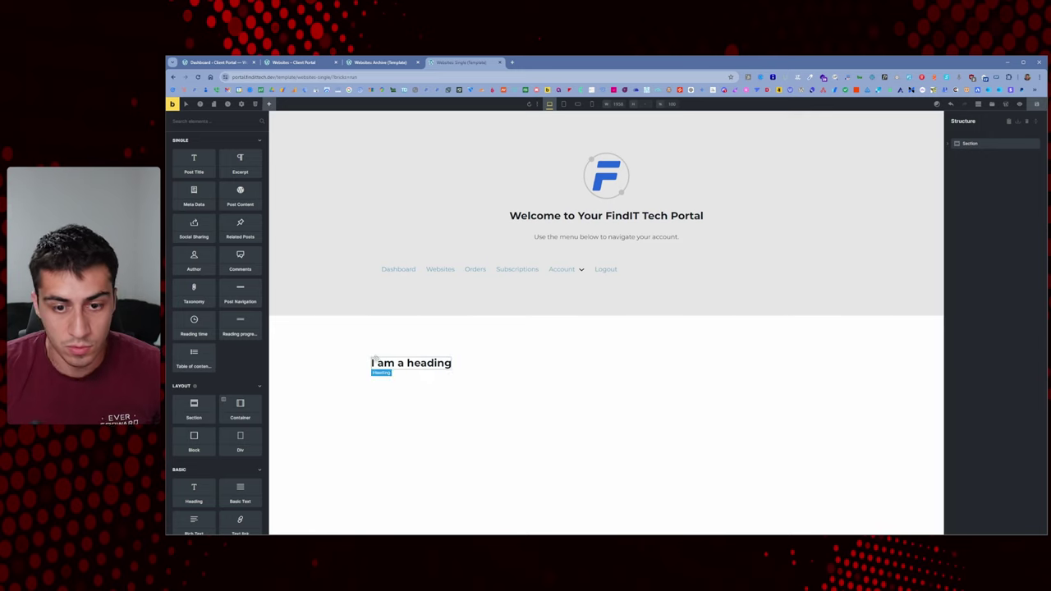
left_click(228, 190)
left_click(223, 195)
triple_click(220, 176)
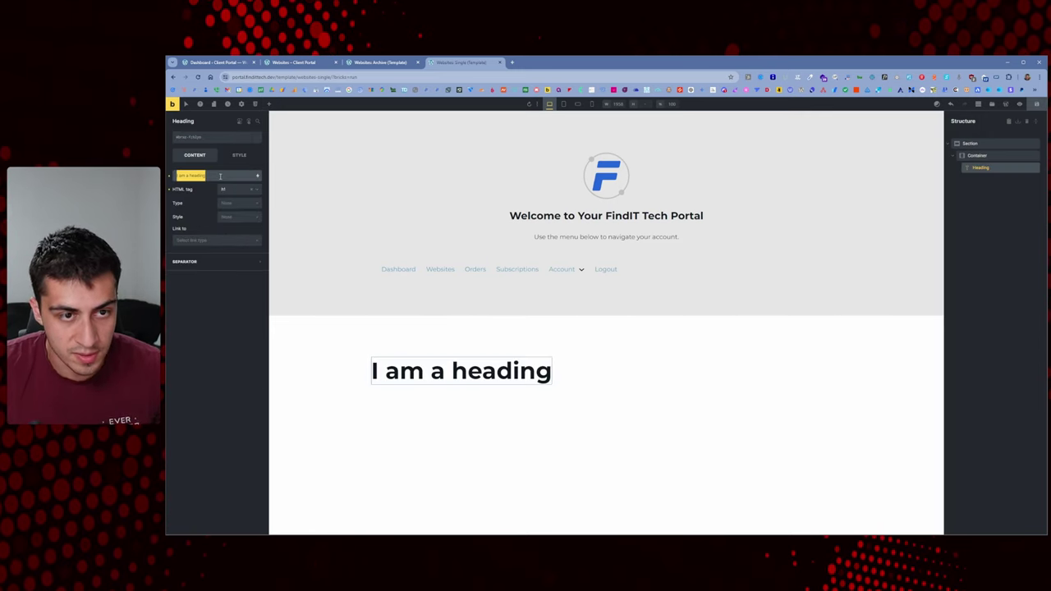
key("BackSpace")
left_click(257, 176)
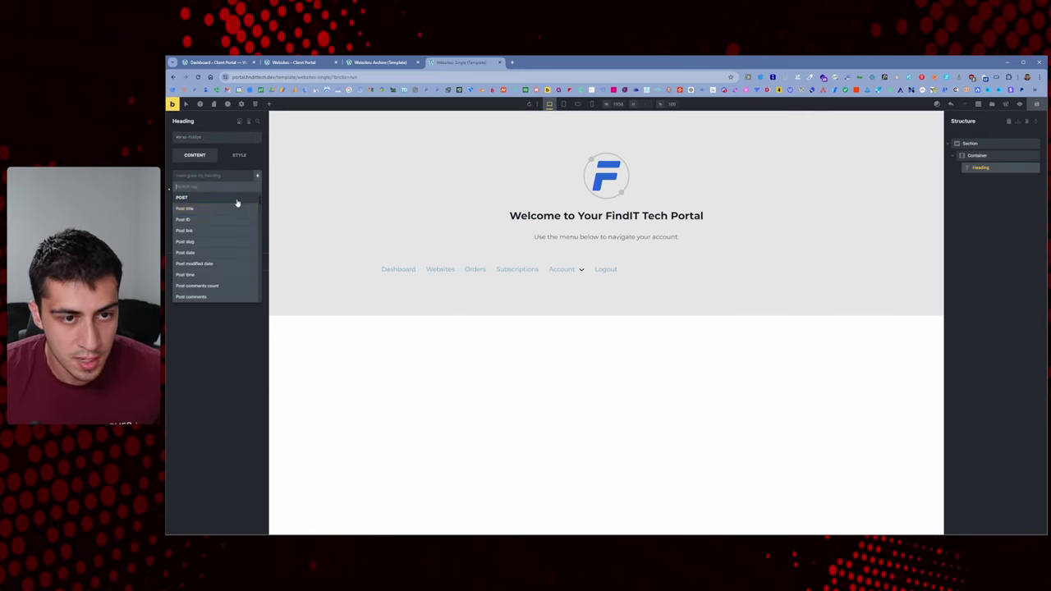
left_click(186, 209)
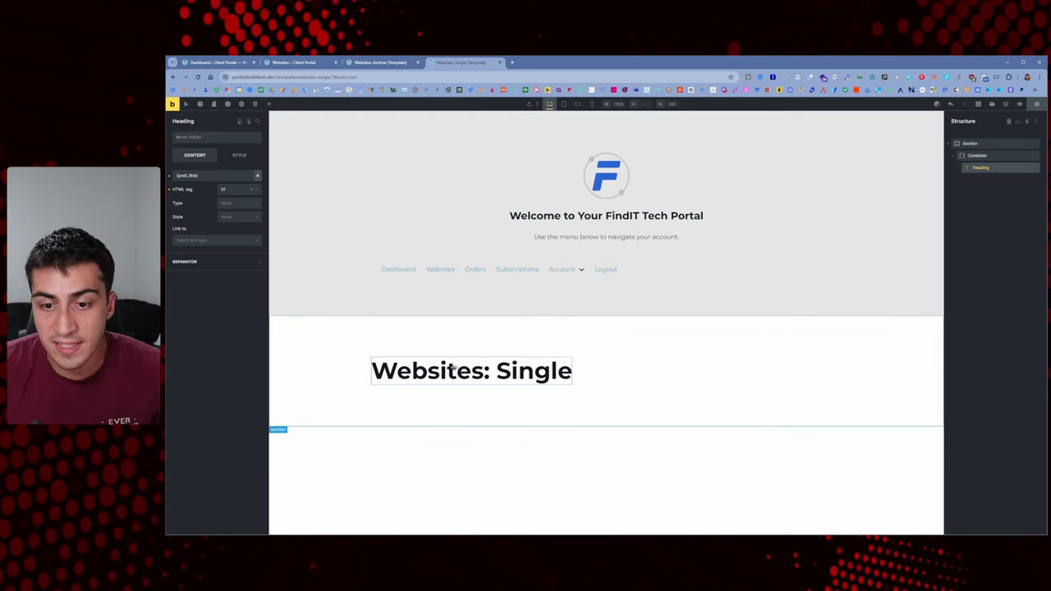
left_click(268, 106)
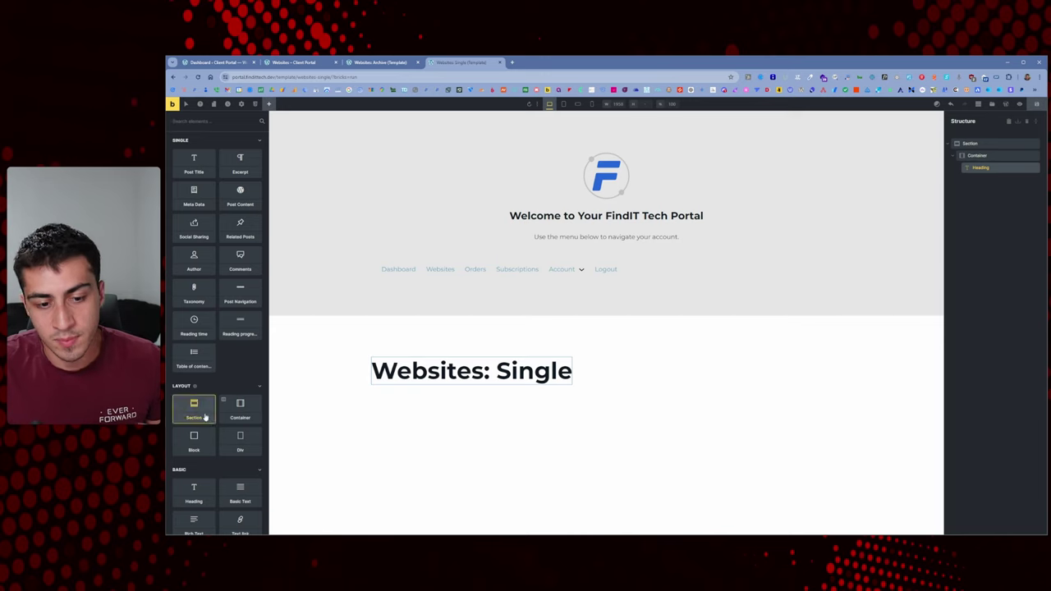
left_click(256, 491)
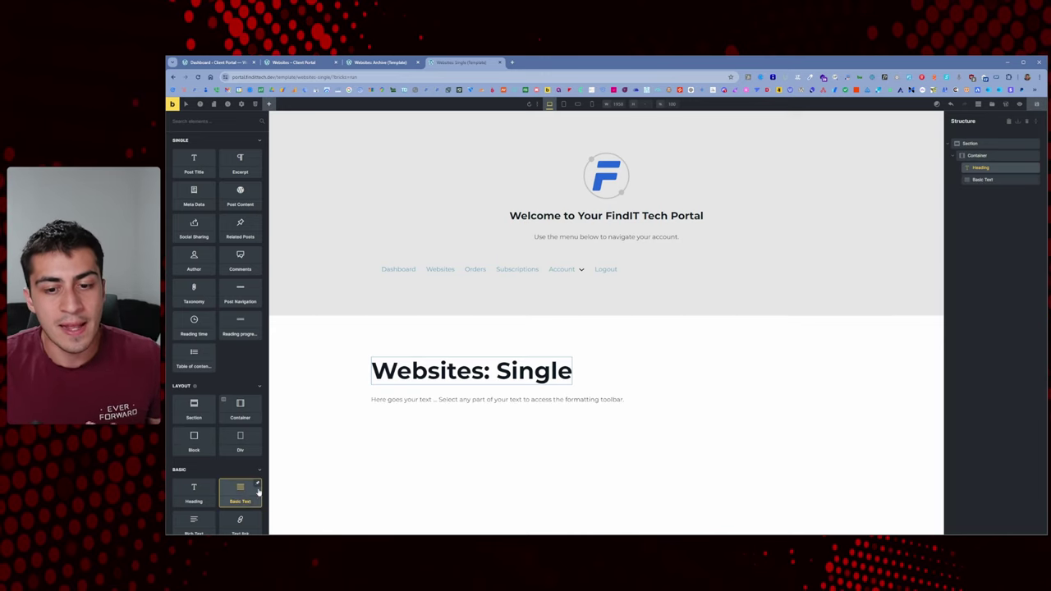
right_click(480, 401)
left_click(501, 449)
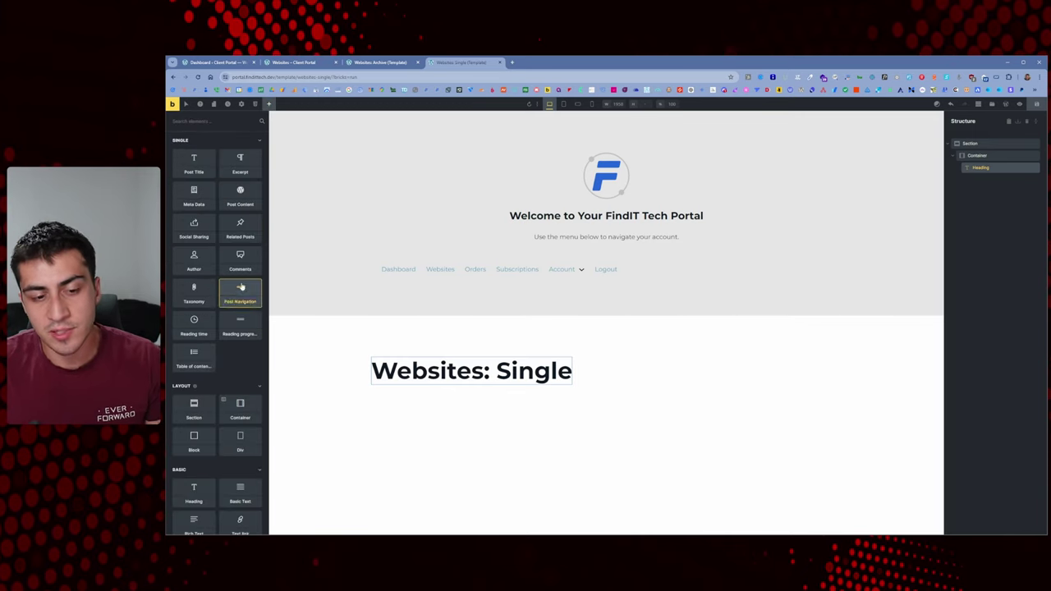
Add a Text link element below the post title heading and select it
scroll(240, 296, "down", 2)
scroll(232, 329, "down", 2)
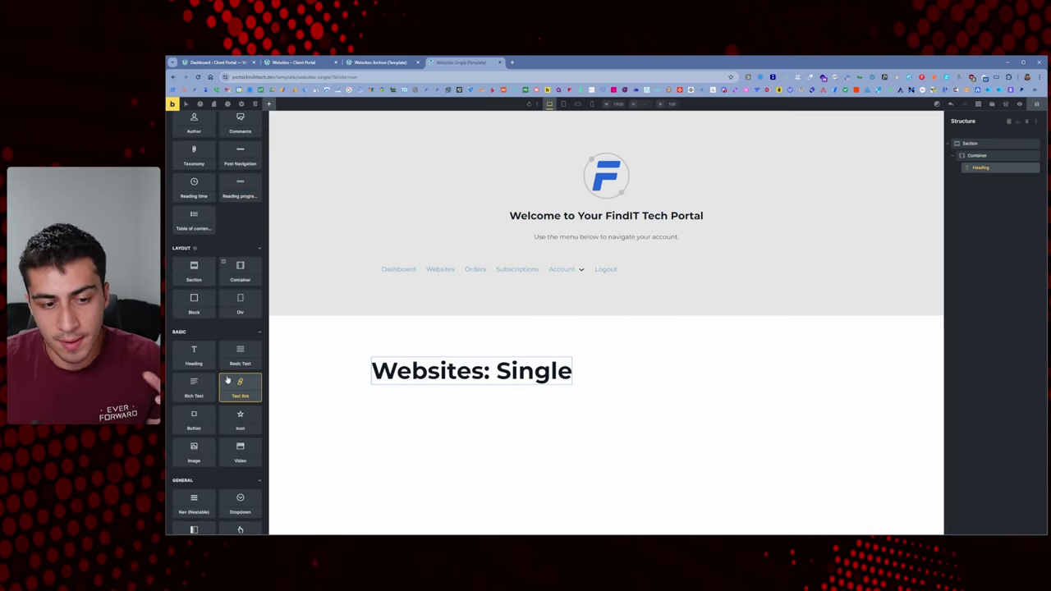
left_click_drag(230, 384, 410, 400)
left_click(1004, 178)
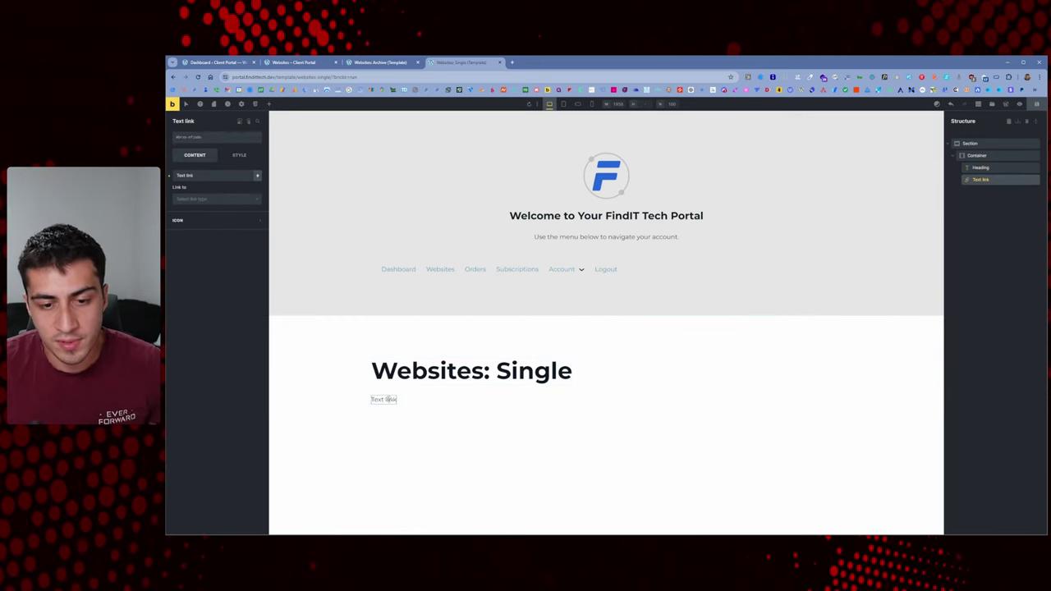
Replace the text link's placeholder text with the Domain Name dynamic tag from JetEngine (Websites)
left_click(236, 174)
key("ctrl+a")
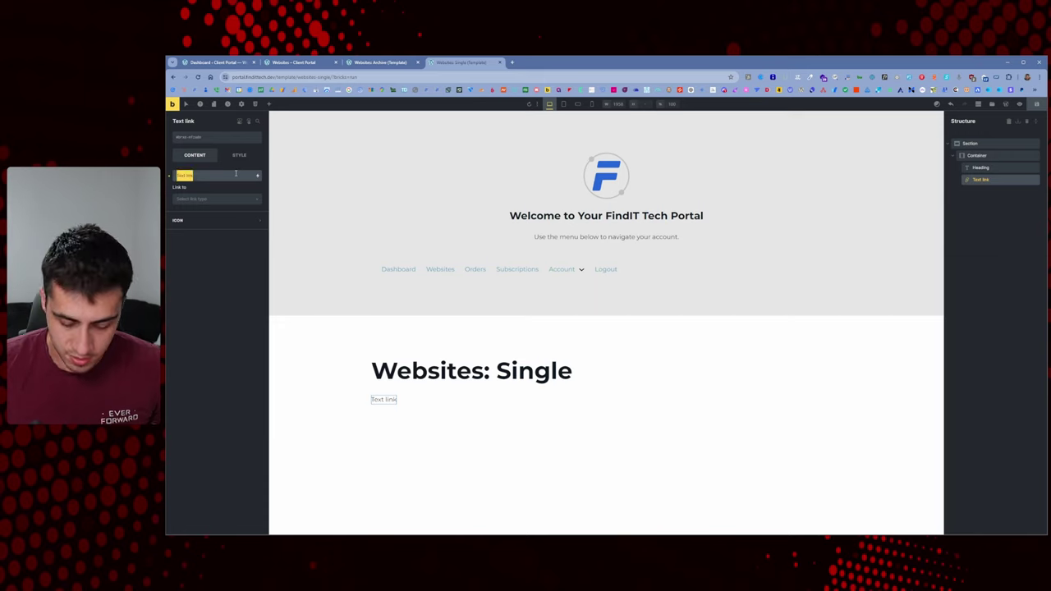
key("BackSpace")
left_click(258, 176)
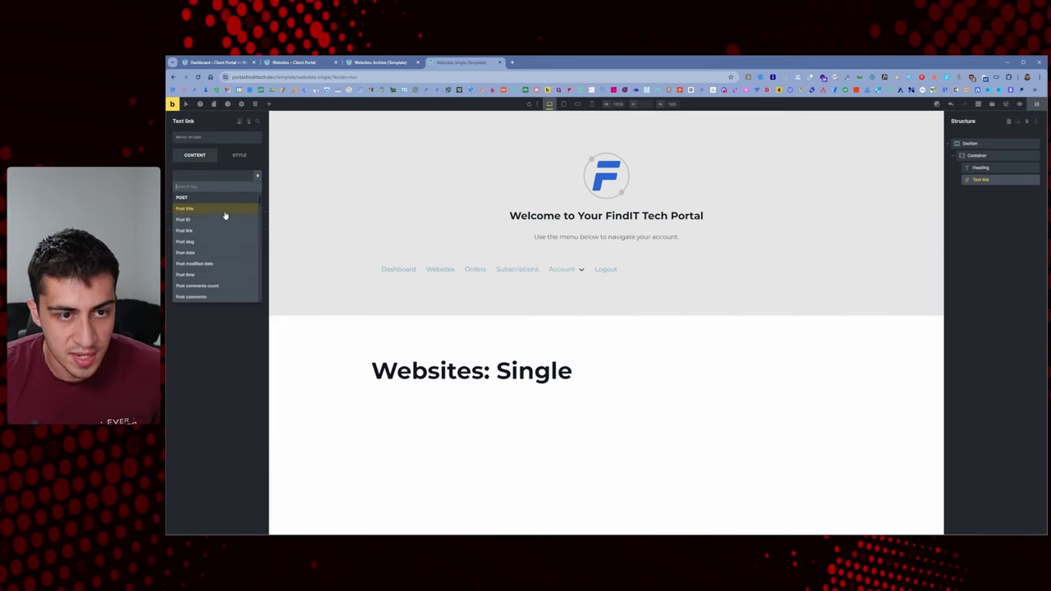
scroll(223, 226, "down", 5)
scroll(223, 228, "down", 5)
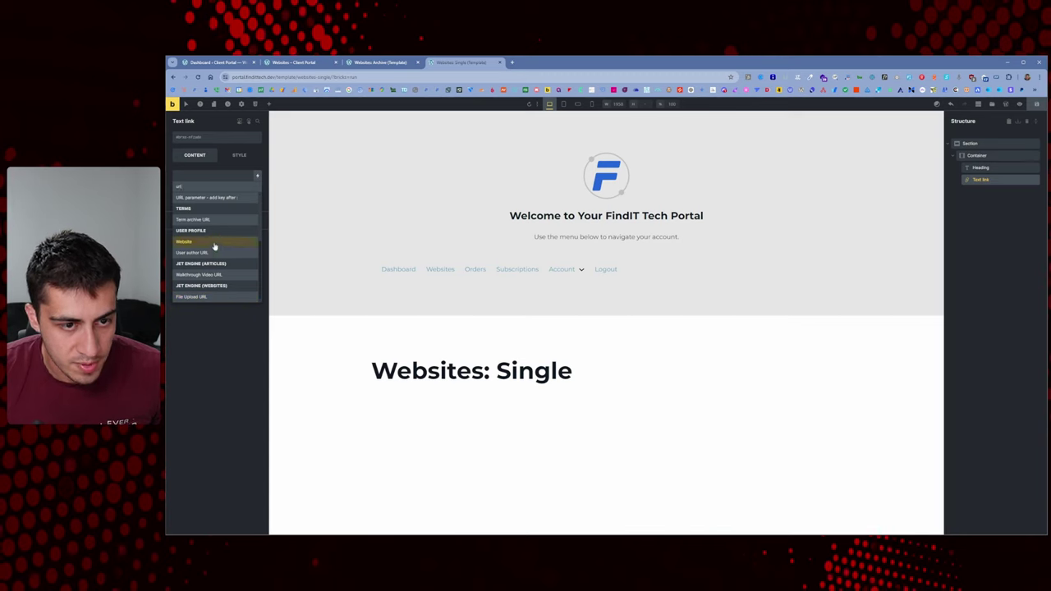
left_click(223, 188)
key("BackSpace")
key("BackSpace")
key("BackSpace")
scroll(220, 260, "down", 10)
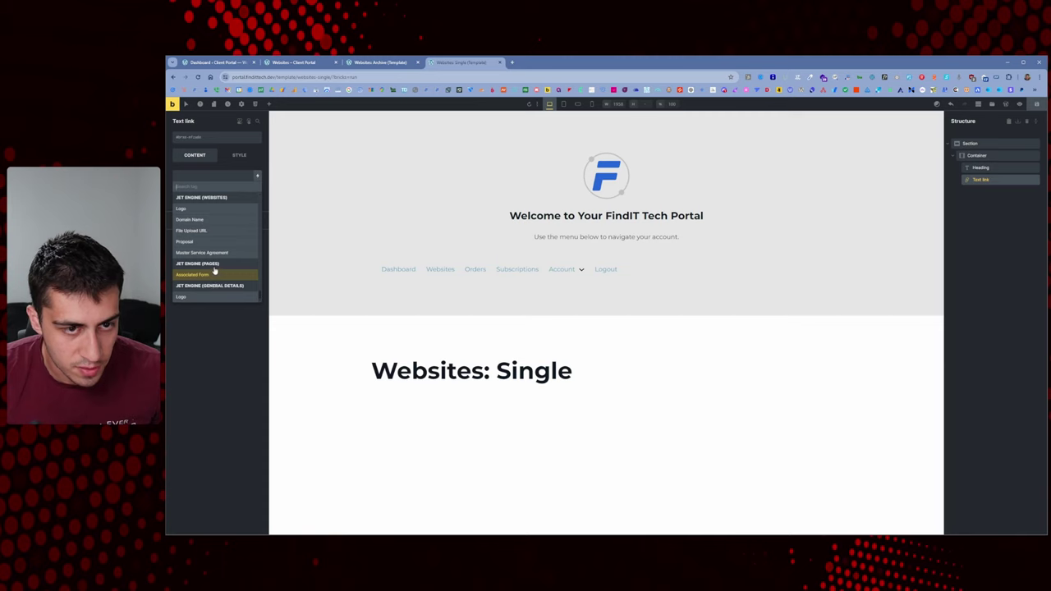
scroll(215, 267, "up", 1)
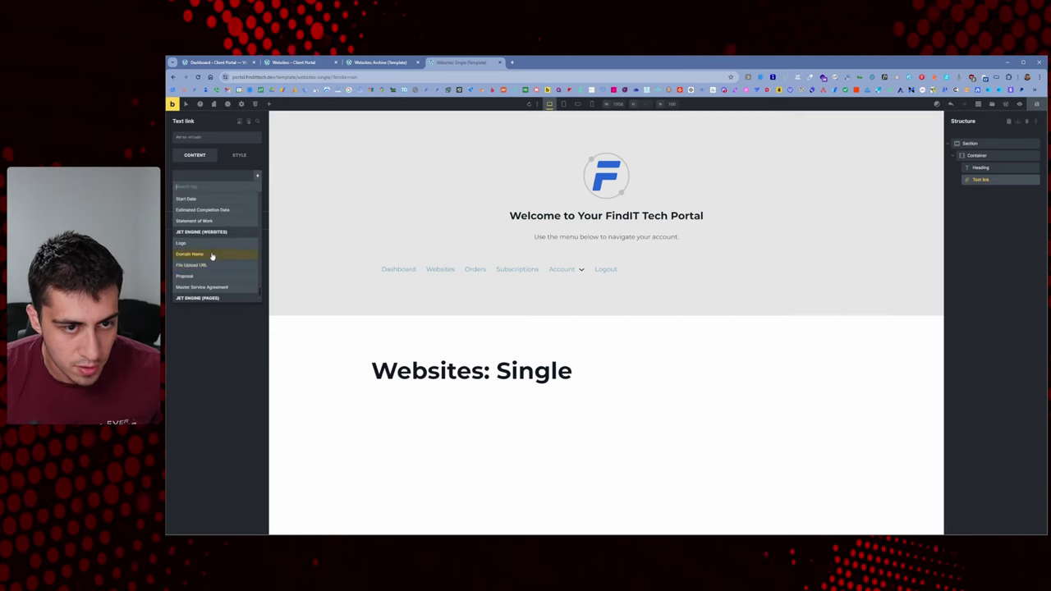
left_click(211, 255)
left_click(215, 201)
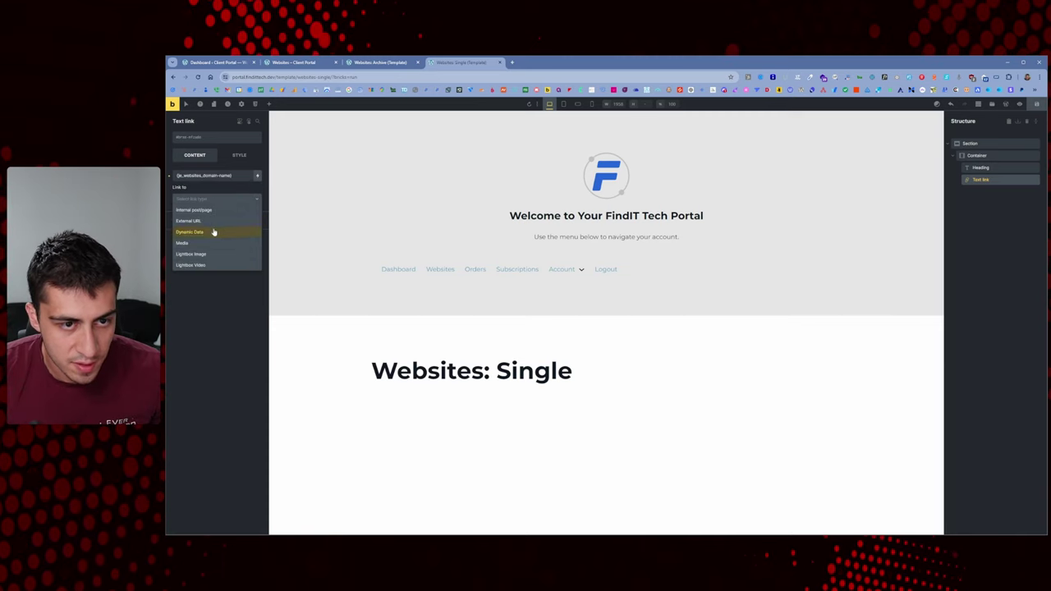
left_click(213, 232)
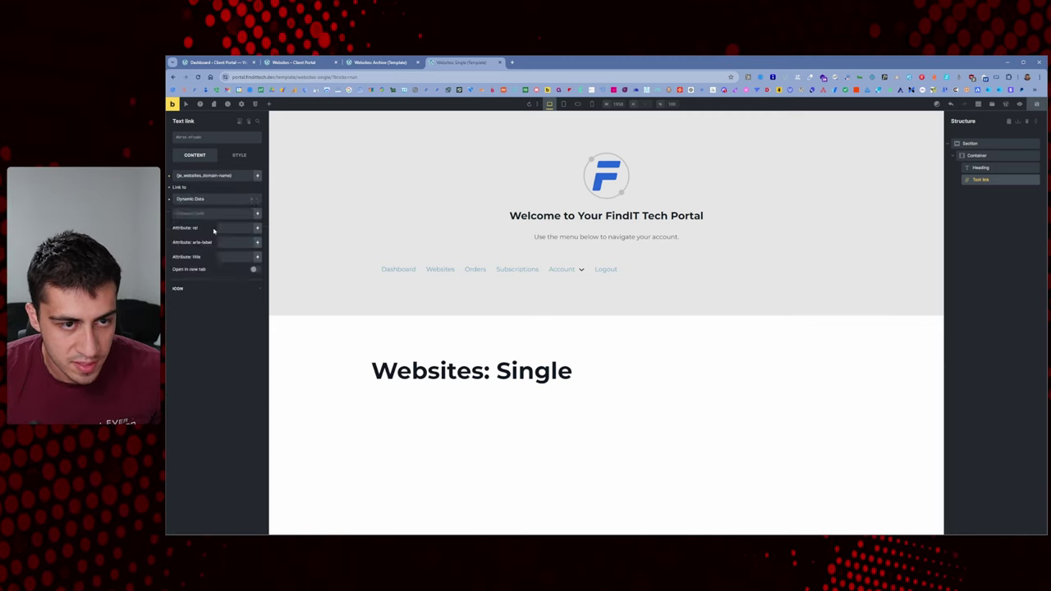
left_click(256, 216)
scroll(228, 269, "down", 5)
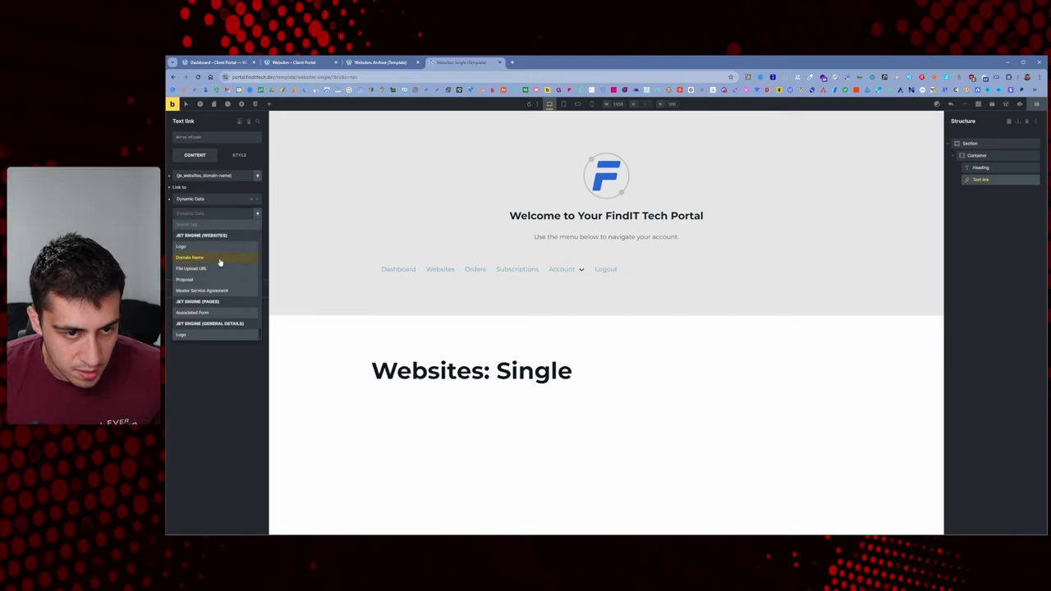
left_click(219, 260)
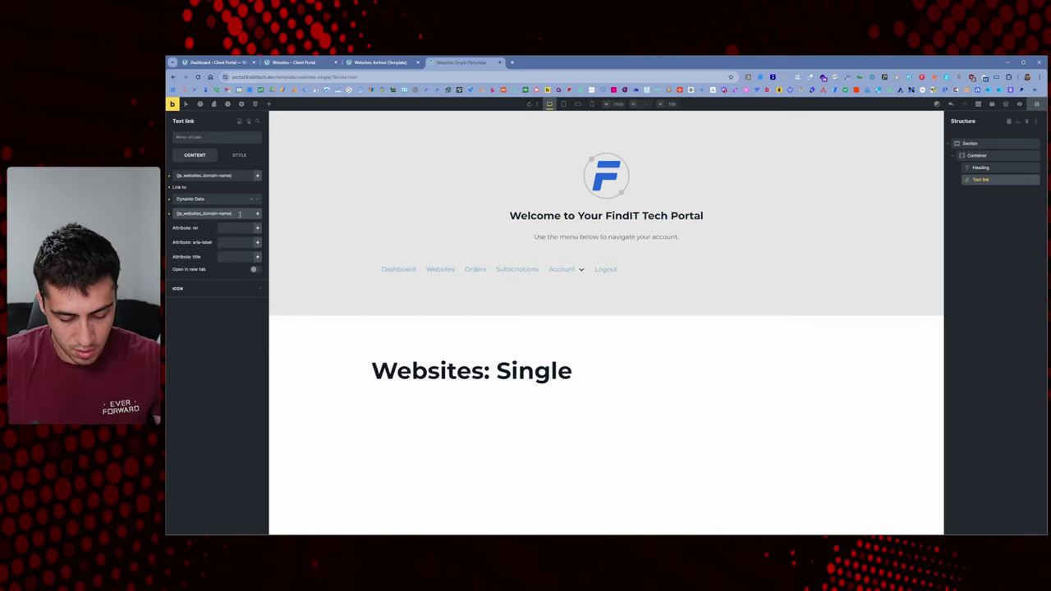
type("https://")
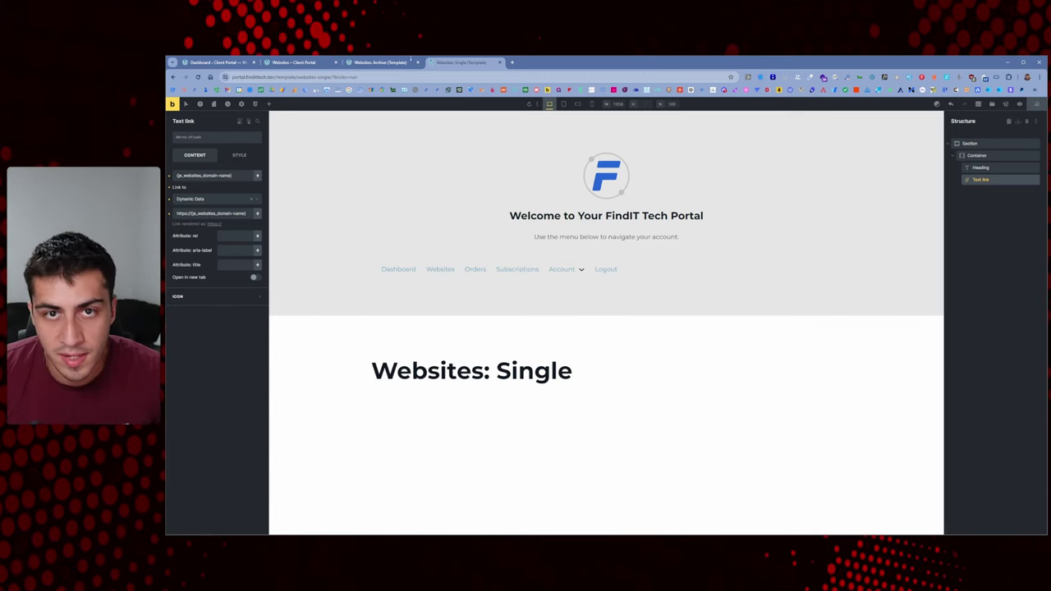
key("ctrl+s")
Add a template condition that applies this template to the Websites post type, and save the template
left_click(241, 103)
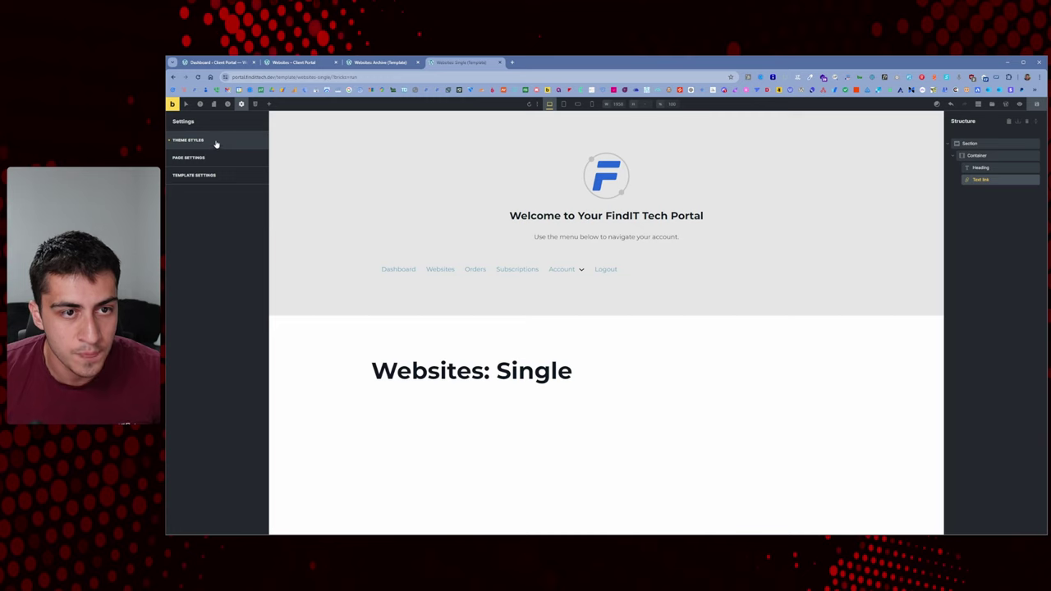
left_click(218, 177)
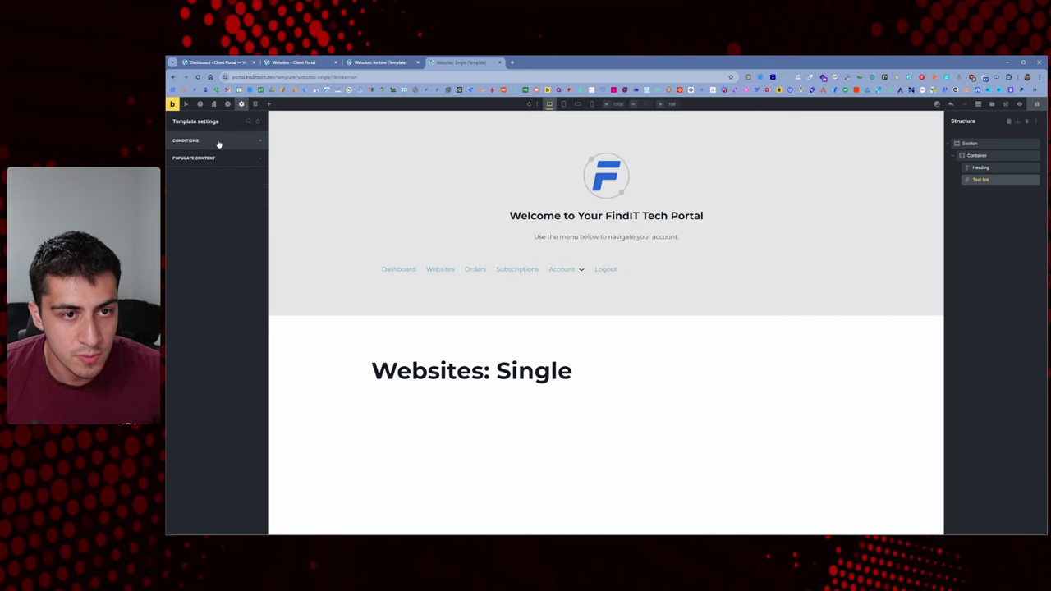
left_click(219, 143)
left_click(219, 175)
left_click(221, 195)
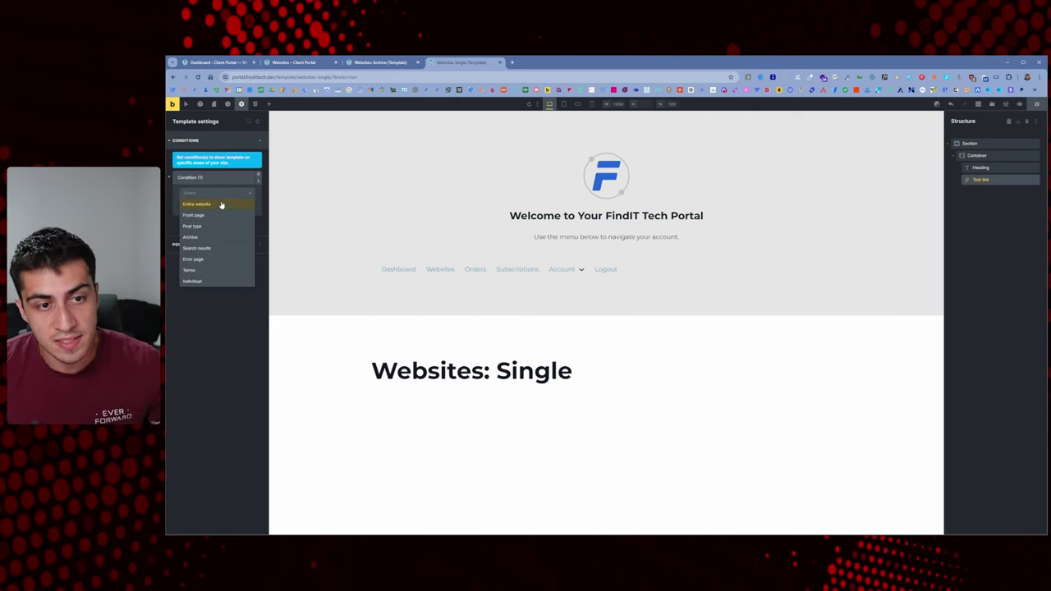
left_click(215, 230)
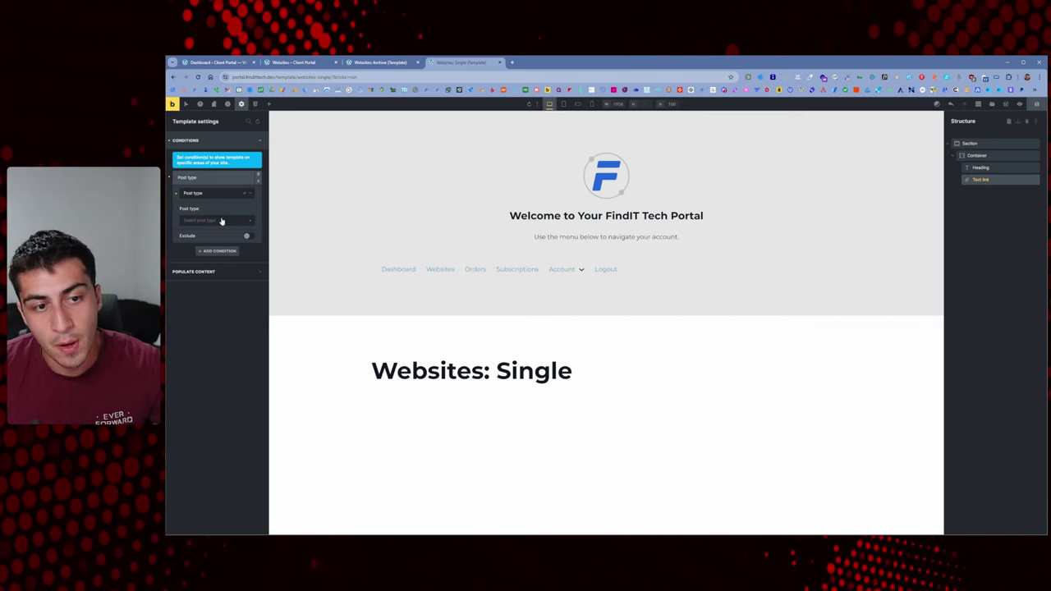
left_click(221, 220)
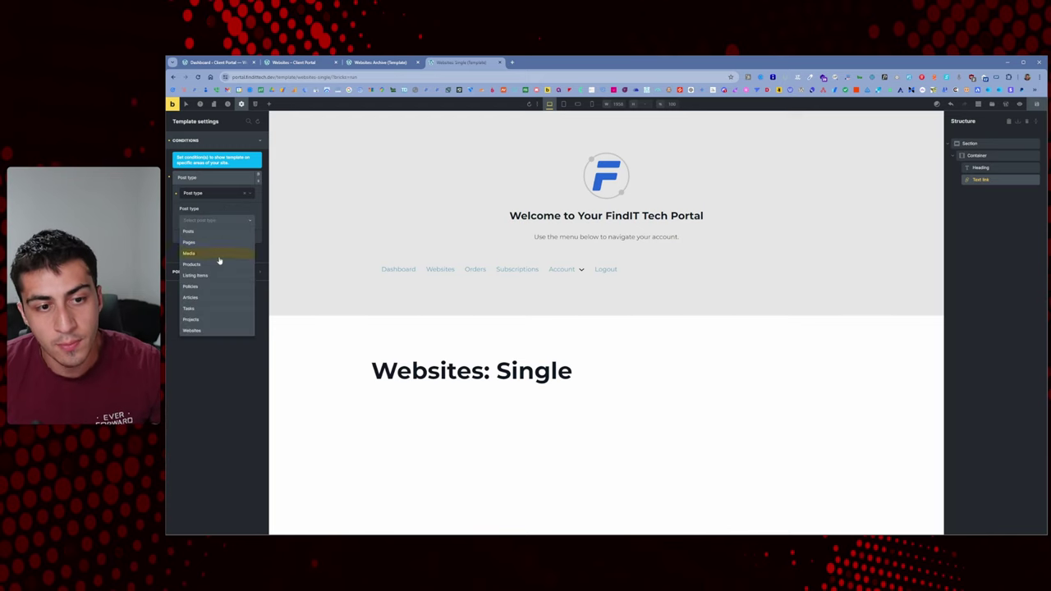
left_click(212, 330)
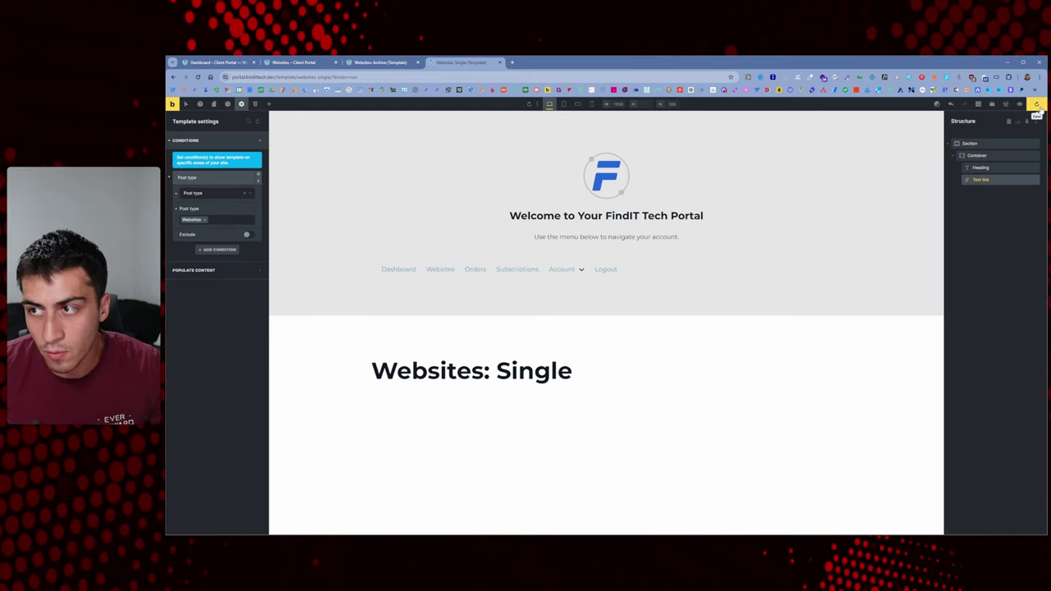
left_click(1037, 105)
Reload the client portal's Websites page and check the single pages opened by the More Info buttons of Website 1 and Website 2
left_click(378, 62)
left_click(302, 64)
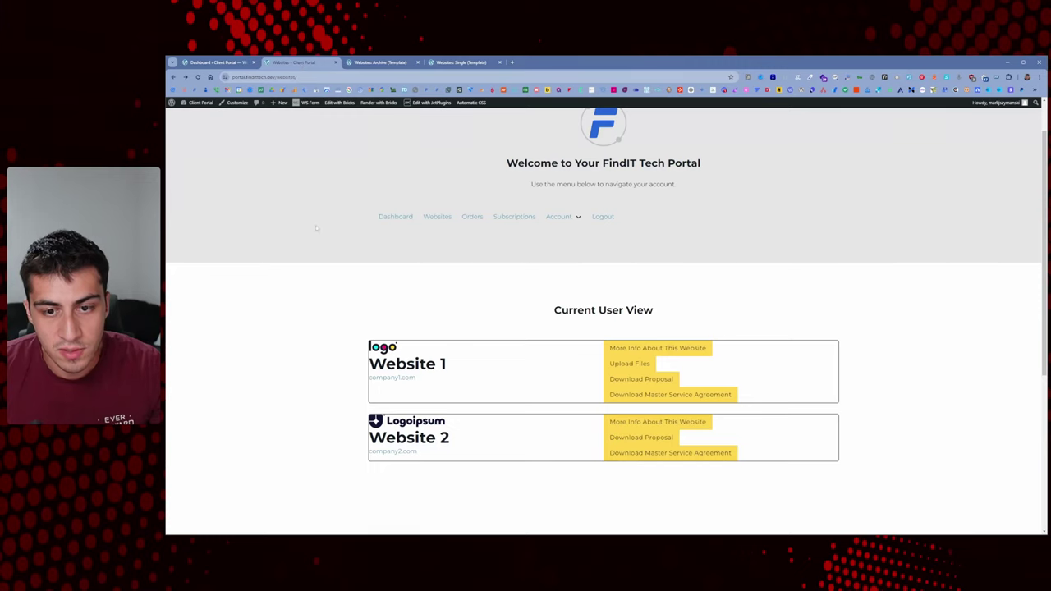
right_click(302, 290)
key("Escape")
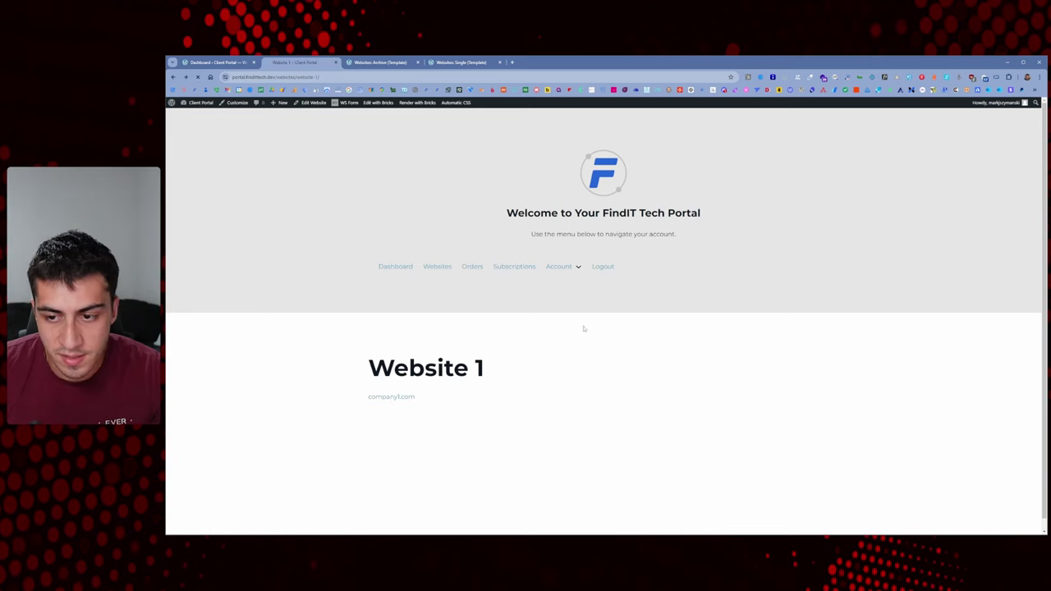
key("alt+Left")
left_click(655, 420)
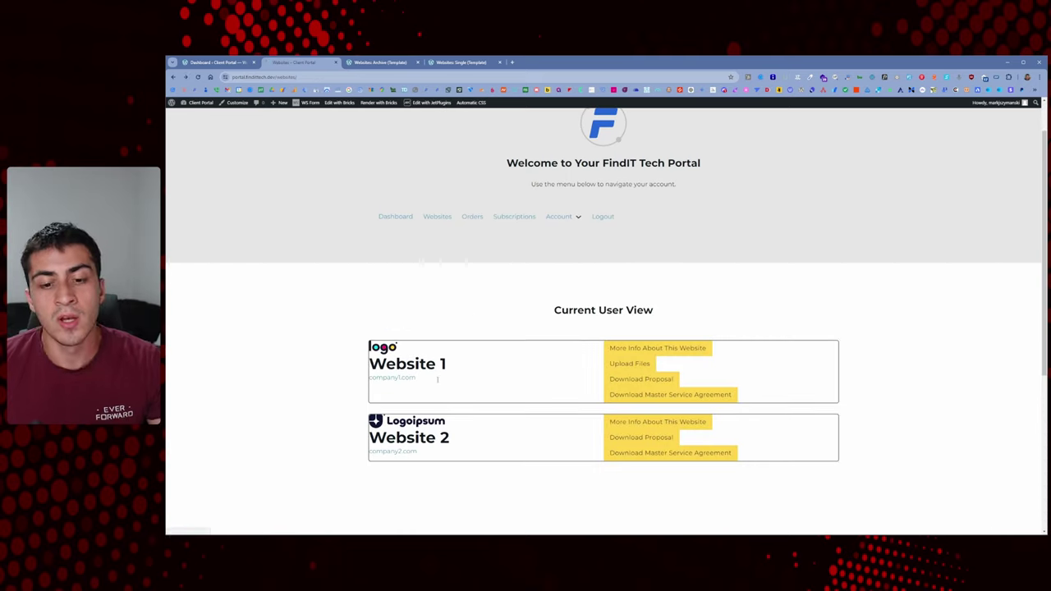
key("alt+Left")
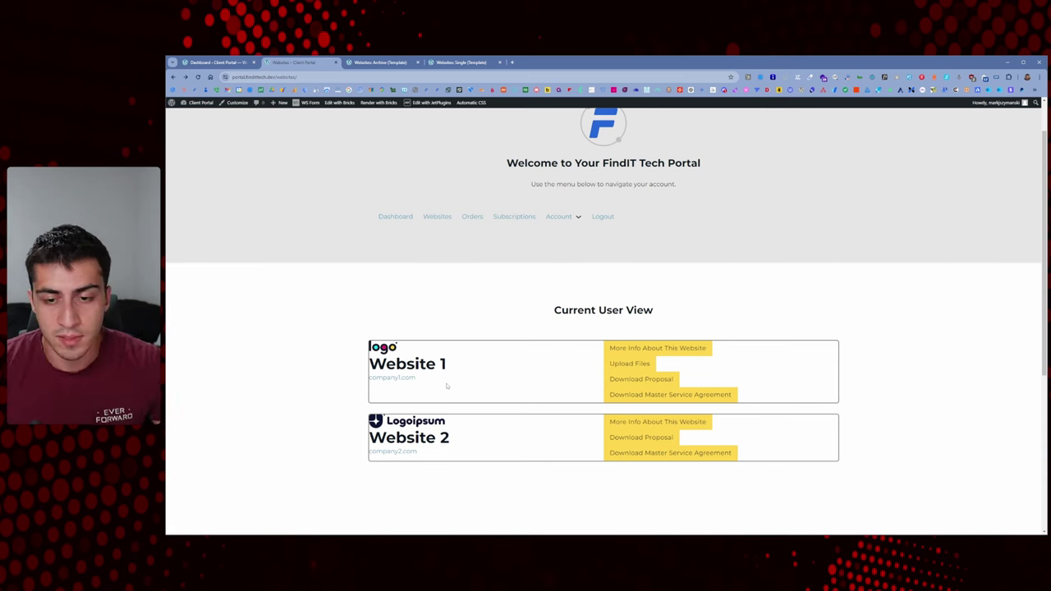
left_click(465, 64)
left_click(386, 63)
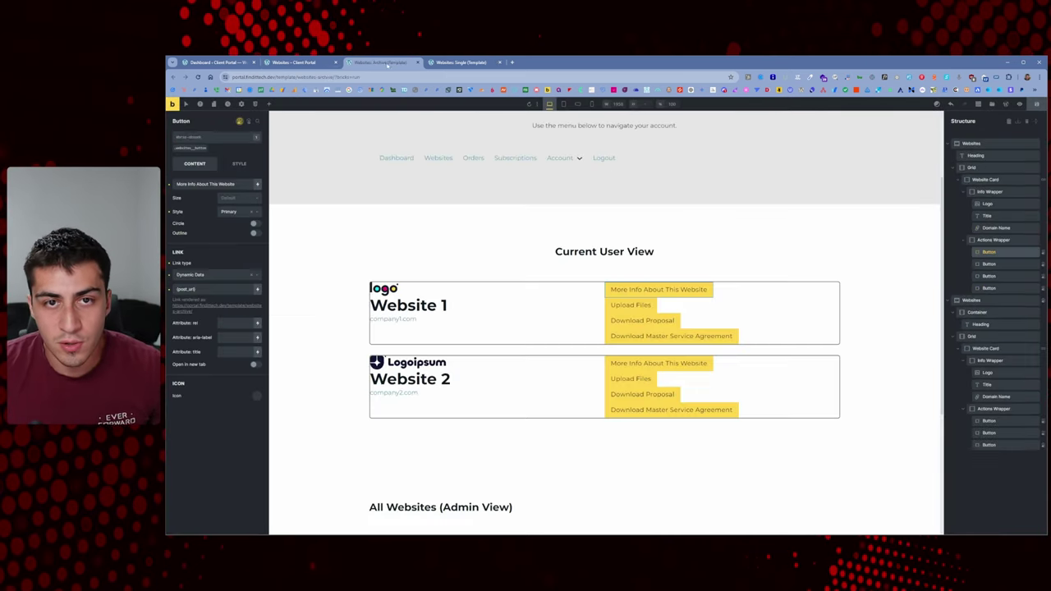
left_click(305, 64)
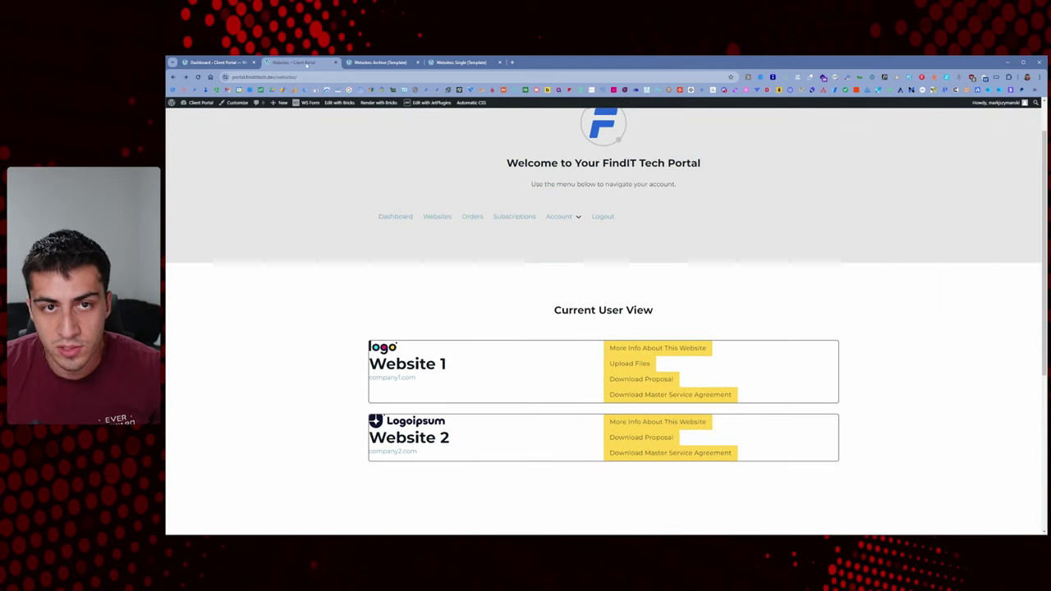
In the Websites: Single template, add a Heading element below the text link
left_click(462, 63)
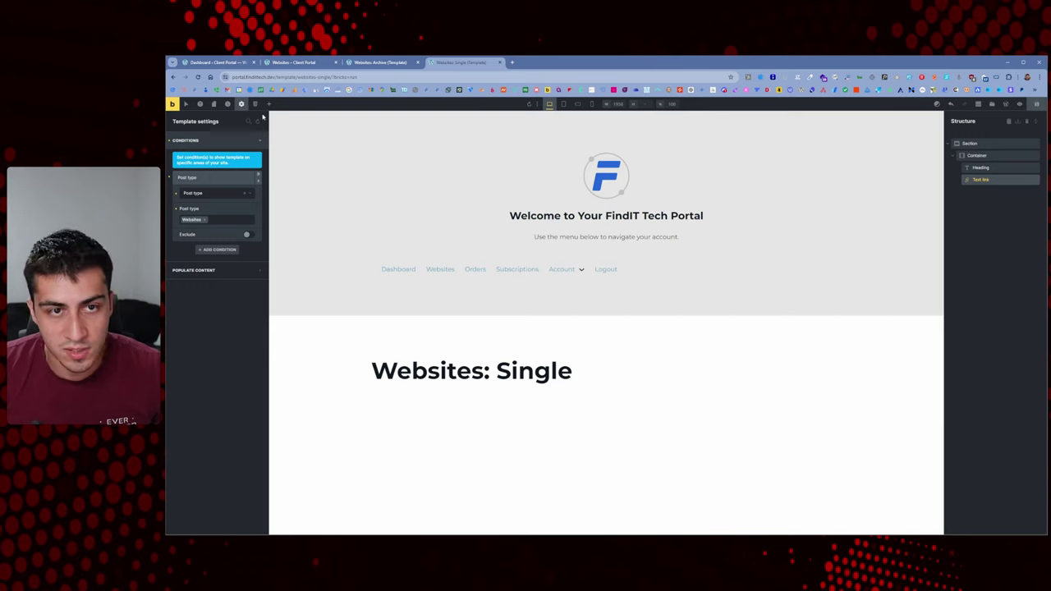
left_click(269, 105)
scroll(215, 402, "down", 3)
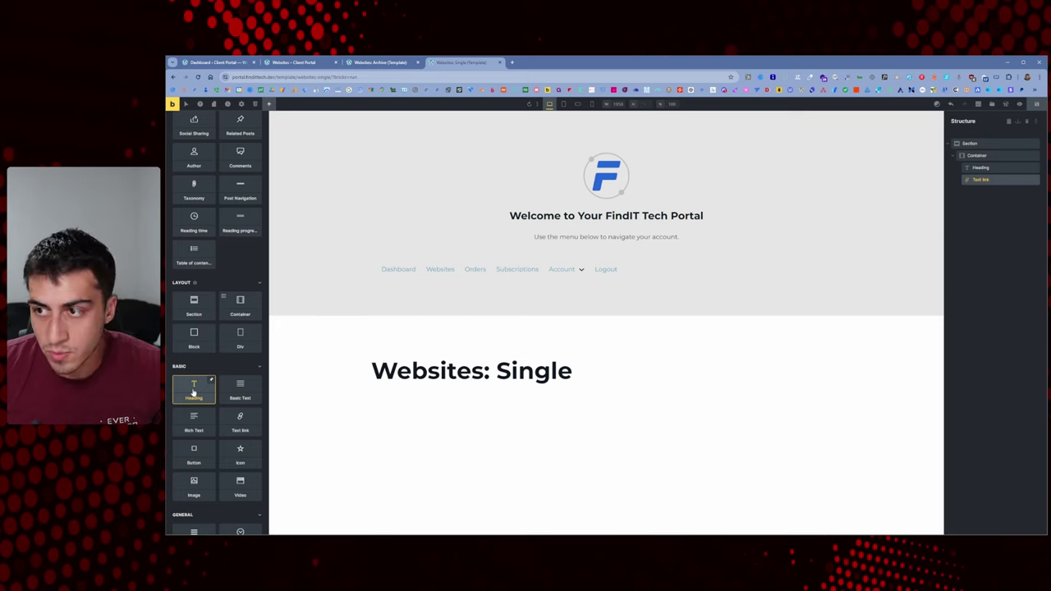
left_click_drag(194, 393, 1045, 167)
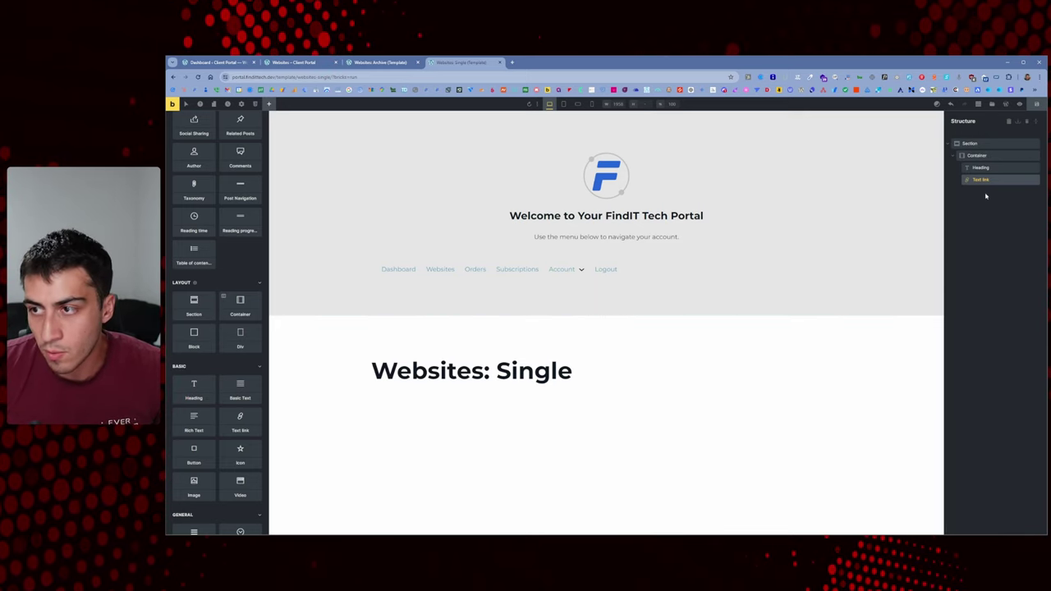
left_click(175, 403)
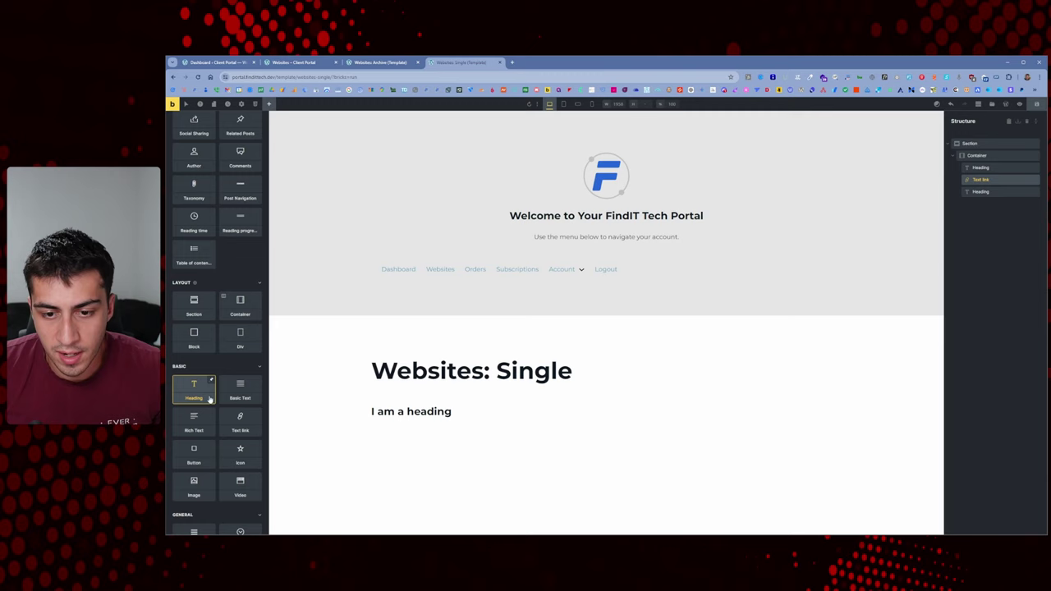
Wrap the new heading in its own container and move that container out to sit directly under the section
left_click(994, 193)
right_click(994, 192)
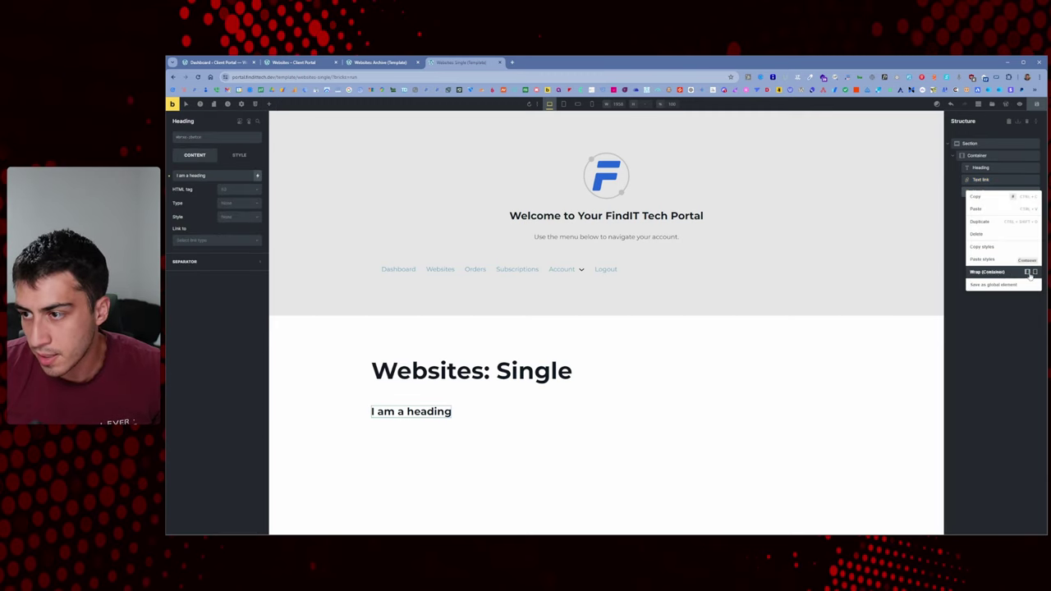
left_click(1009, 273)
mouse_move(977, 194)
left_mouse_down()
mouse_move(971, 153)
mouse_move(957, 195)
left_mouse_up()
left_click(973, 203)
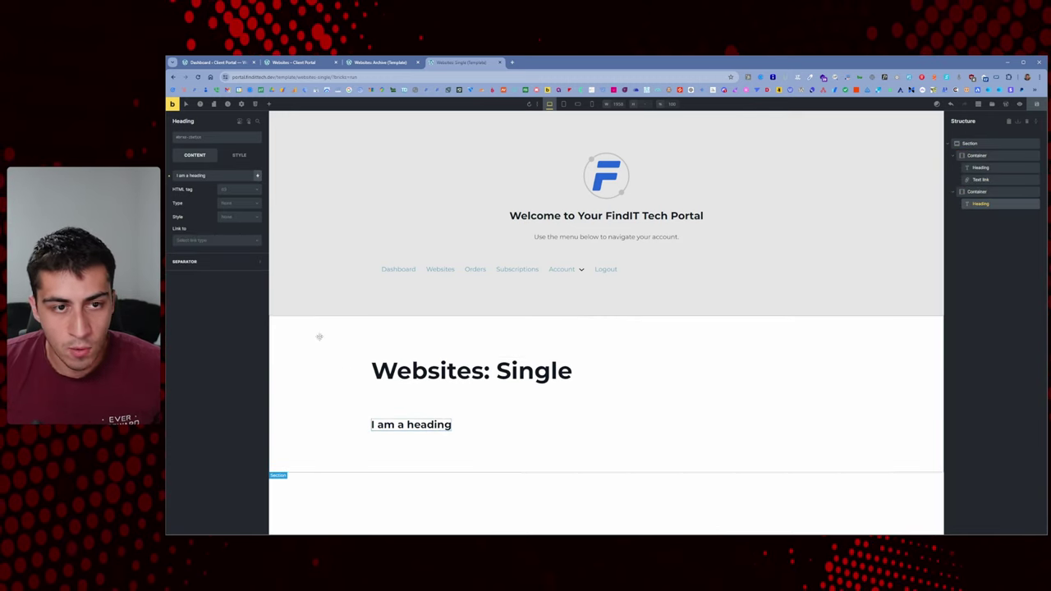
Set the new heading's HTML tag to h2 and its text to "Projects", and save the template
left_click(237, 190)
left_click(236, 211)
left_click(417, 369)
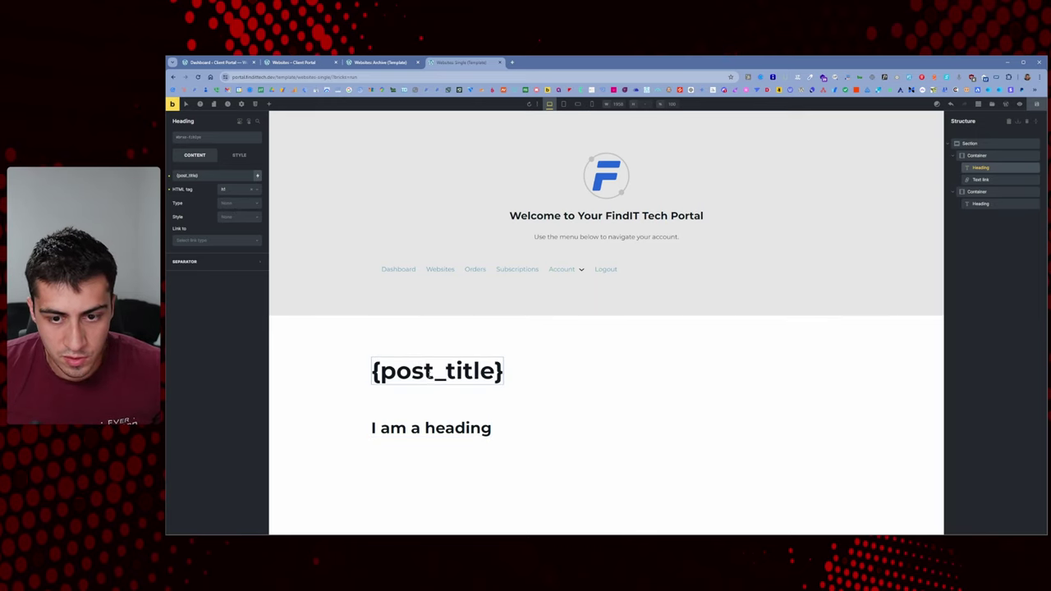
left_click(427, 428)
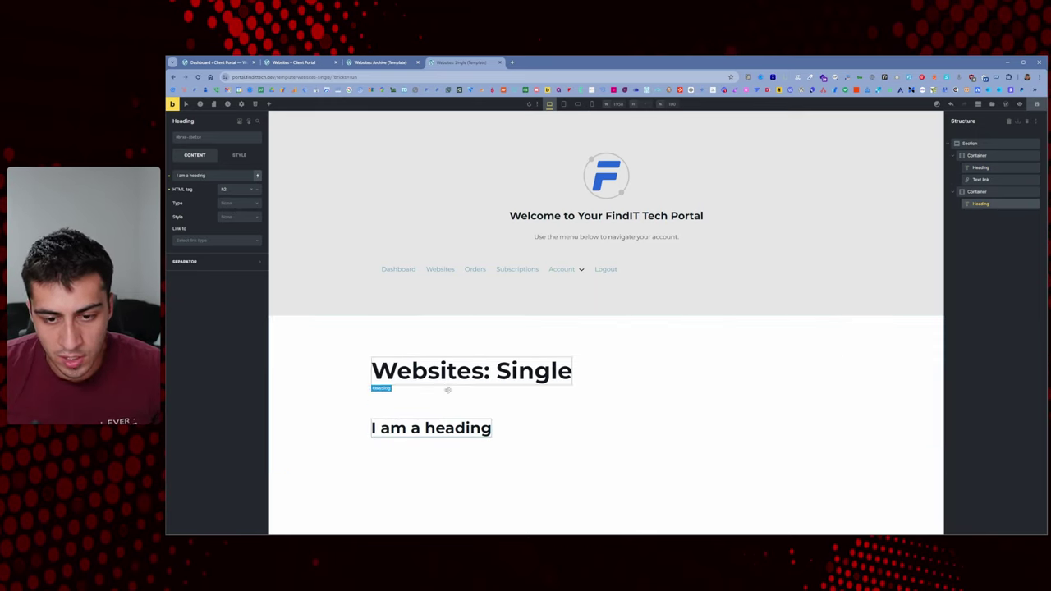
left_click_drag(177, 175, 206, 177)
key("BackSpace")
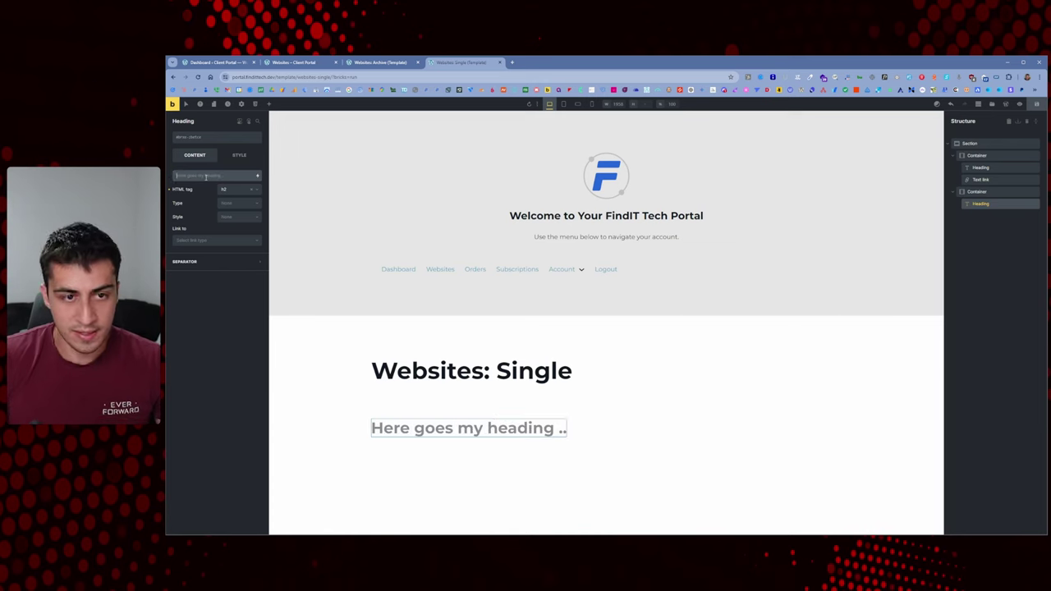
type("Projects")
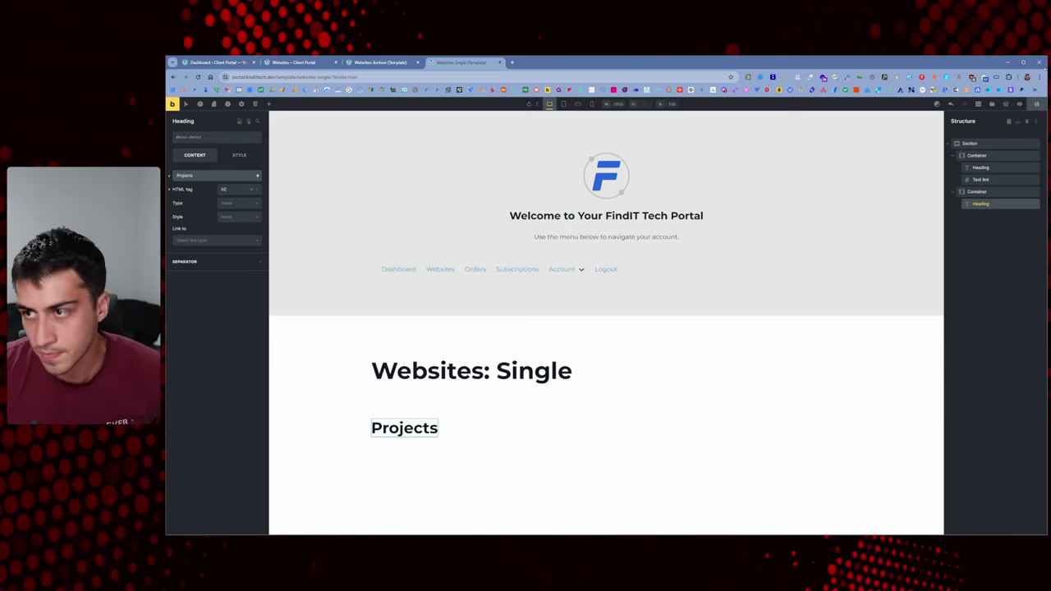
Reload the portal's Websites page and open Website 1's More Info page to check the Projects heading
key("ctrl+shift+Tab")
key("ctrl+shift+Tab")
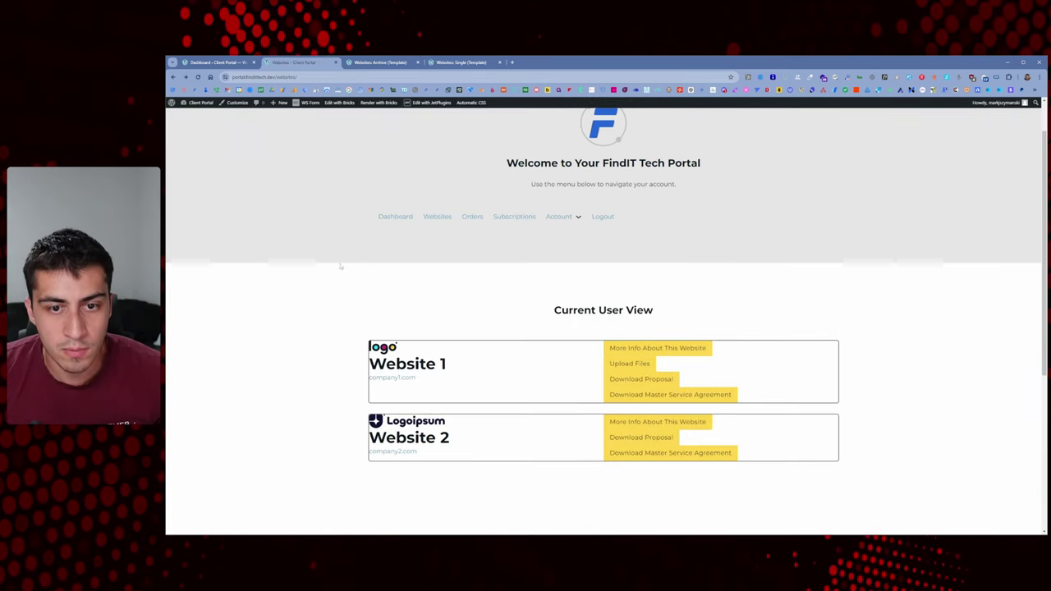
right_click(341, 266)
left_click(533, 309)
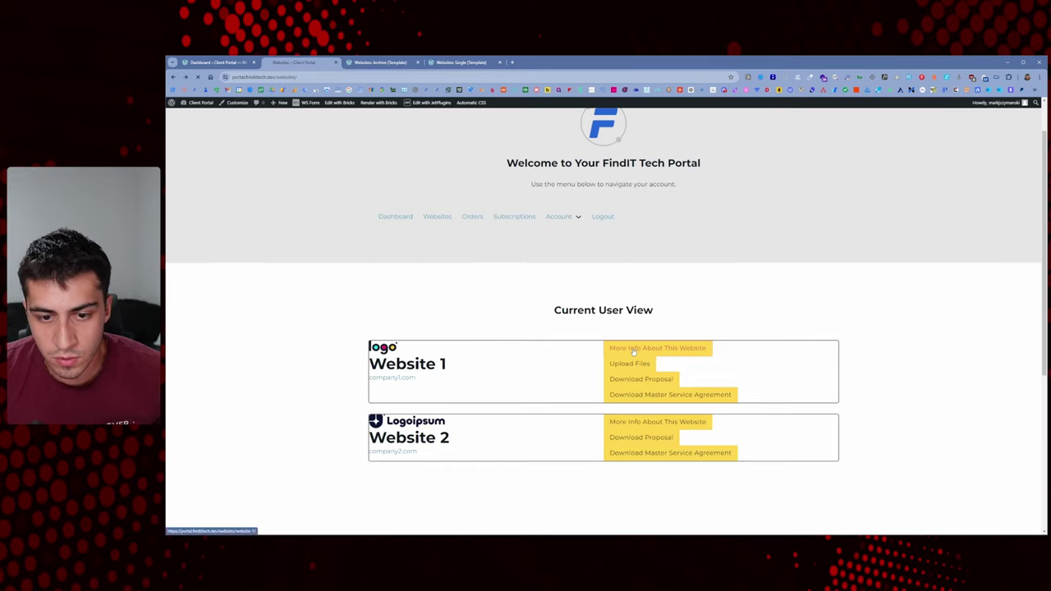
left_click(633, 352)
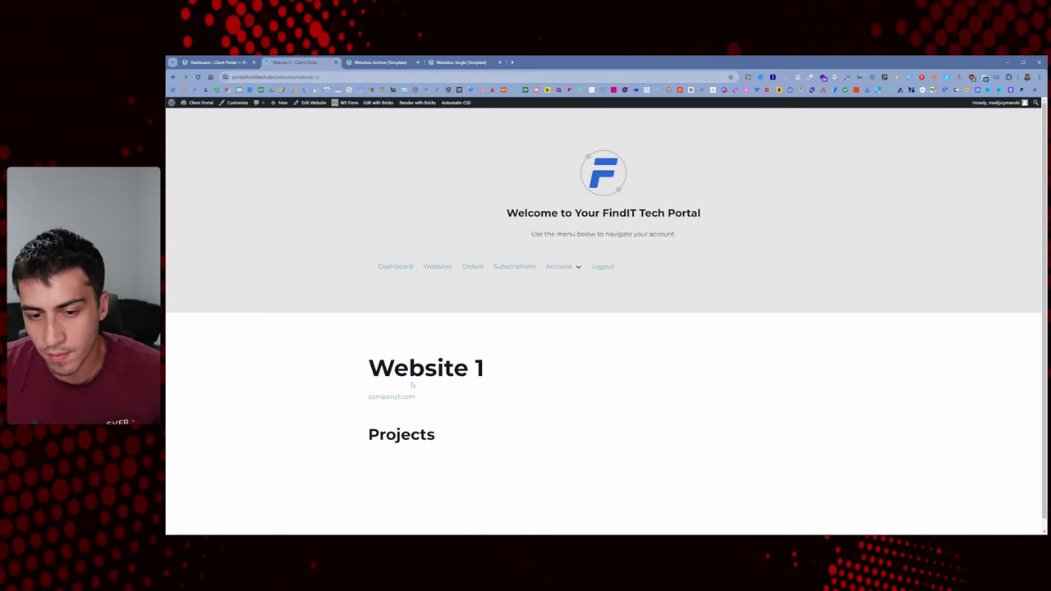
scroll(413, 384, "down", 1)
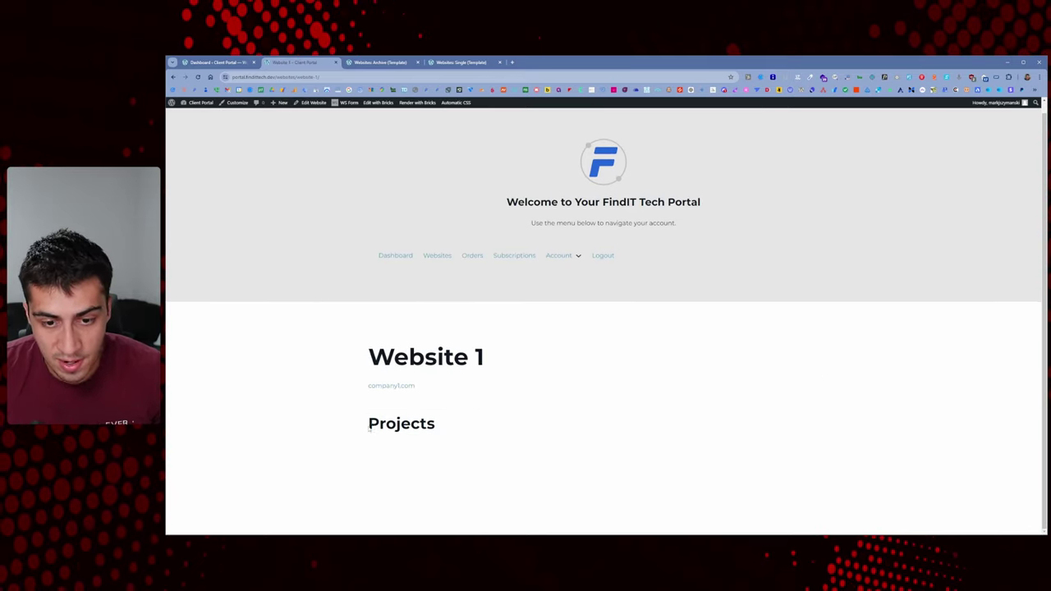
left_click_drag(370, 427, 446, 427)
left_click(445, 426)
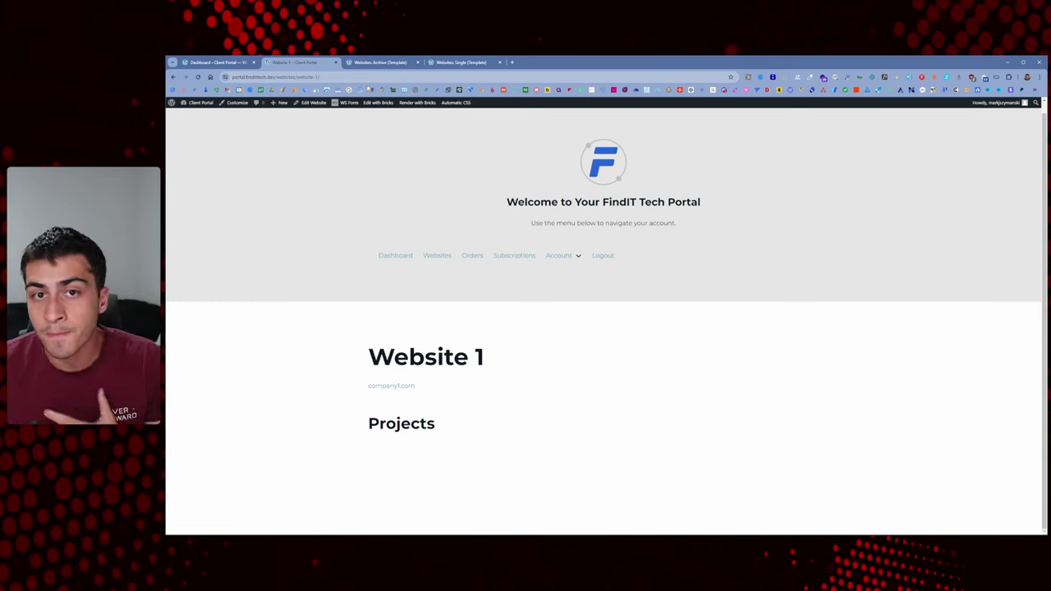
Open the list of all projects from the WordPress dashboard in a new tab and open Project 1
left_click(380, 63)
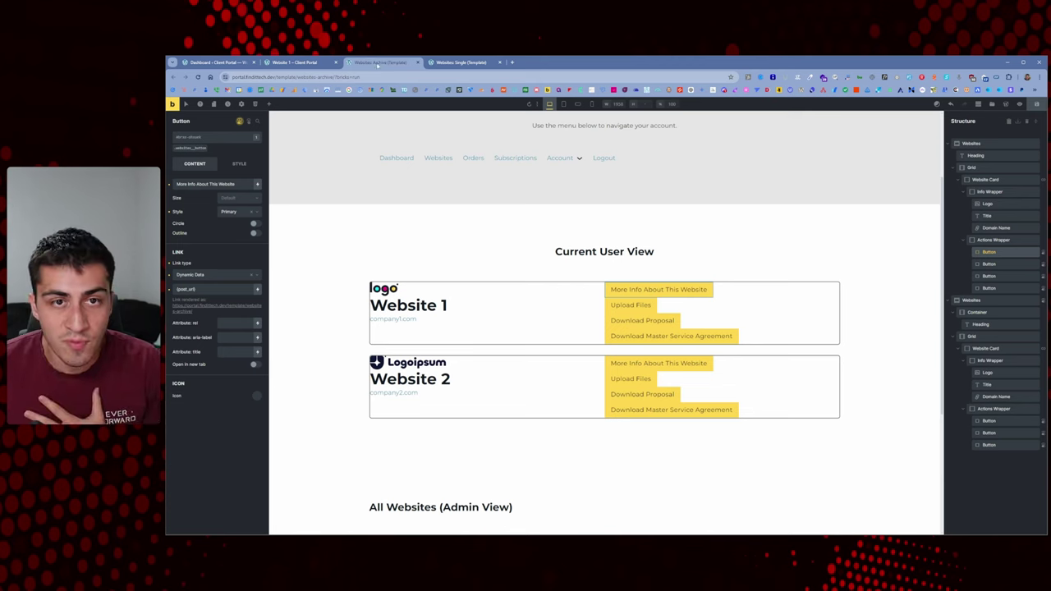
left_click(203, 63)
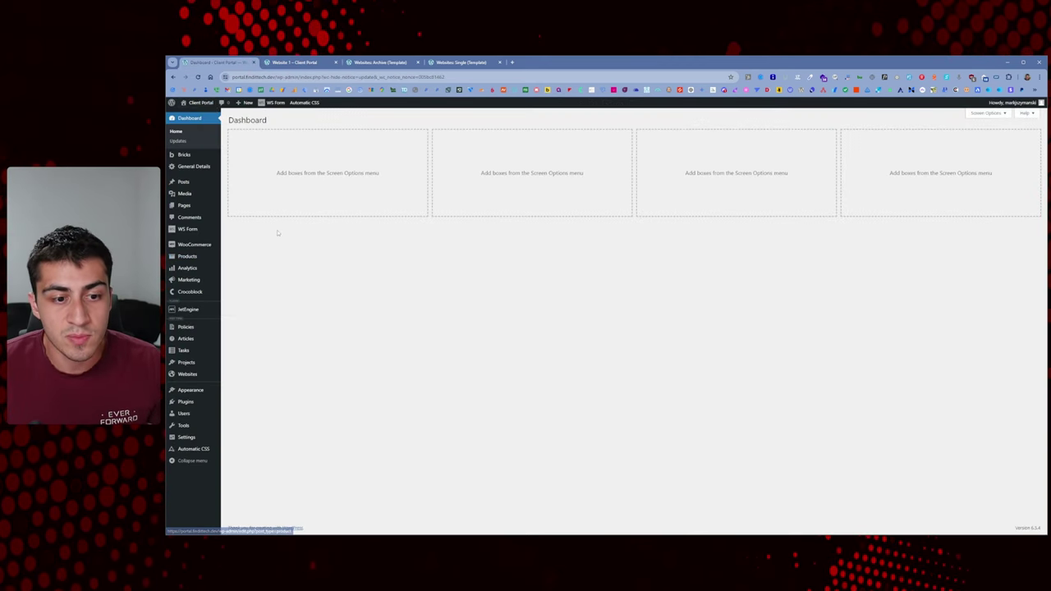
middle_click(236, 365)
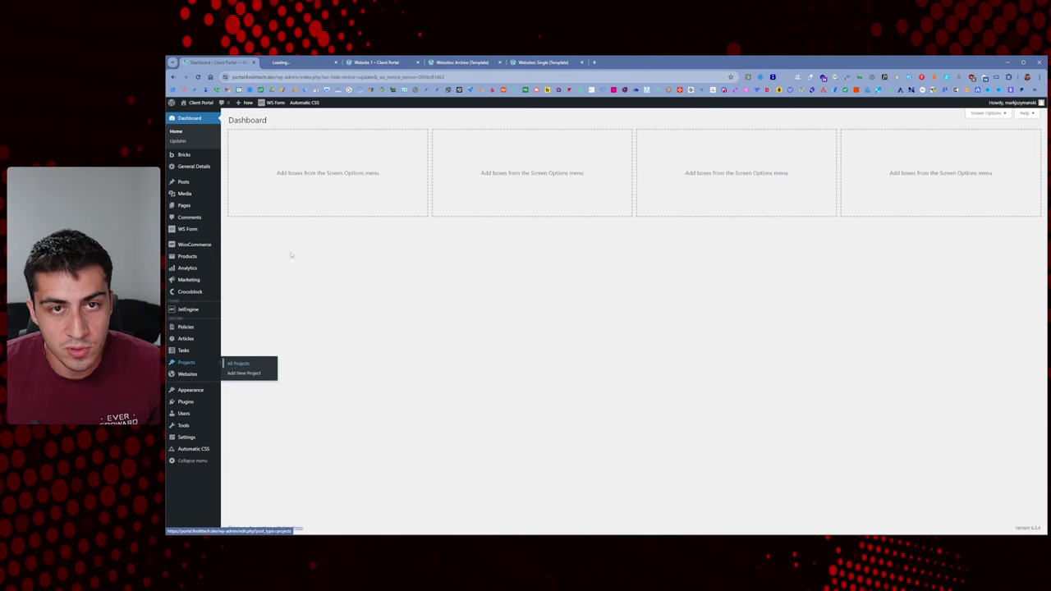
left_click(300, 61)
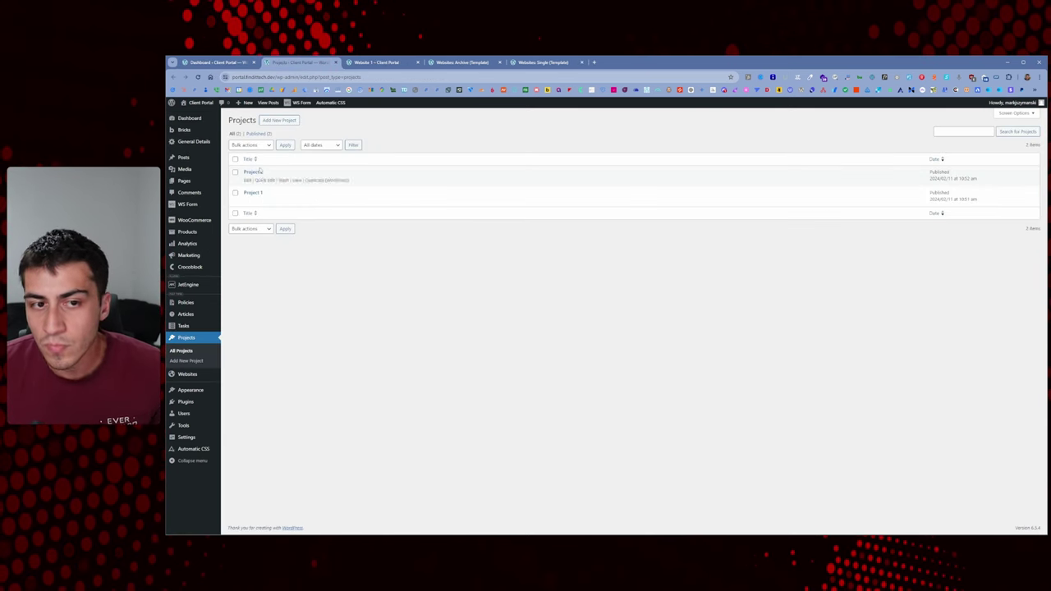
left_click(253, 192)
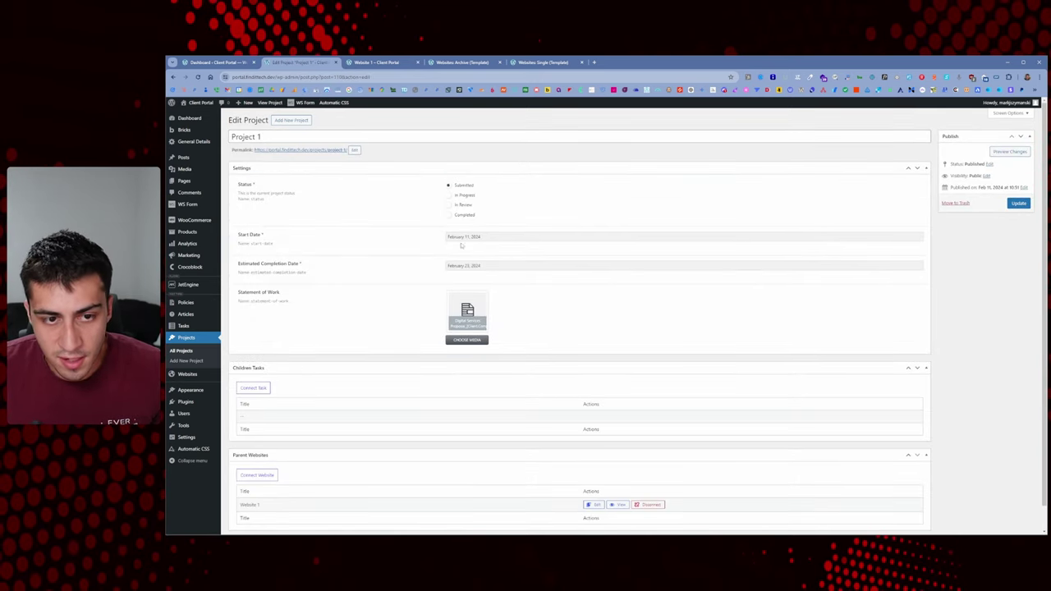
Examine Project 1's settings, child tasks and parent website, and return to the list of all projects
scroll(435, 308, "down", 1)
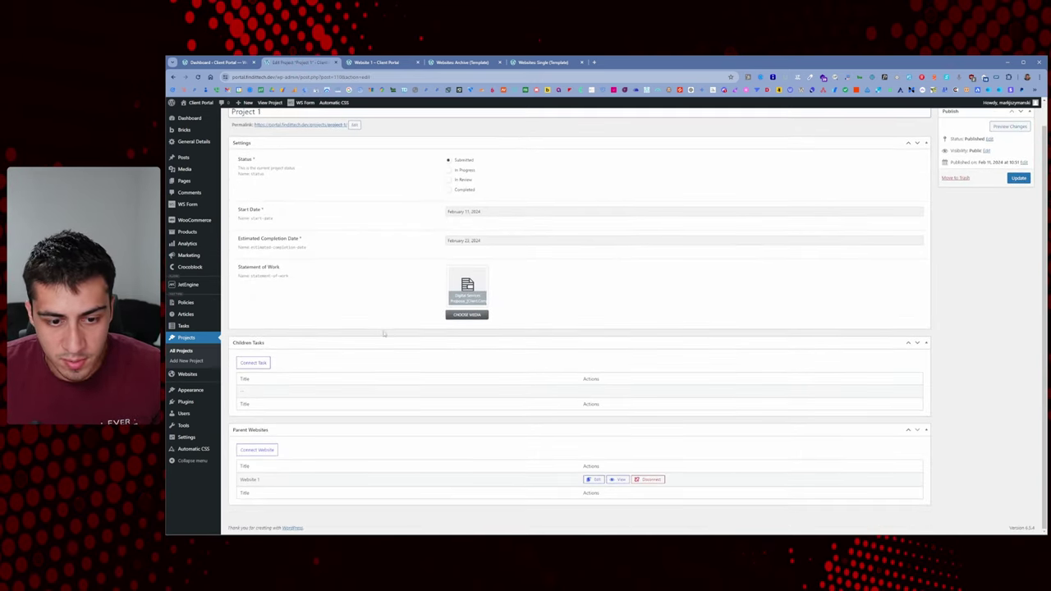
key("ctrl+a")
left_click(272, 483)
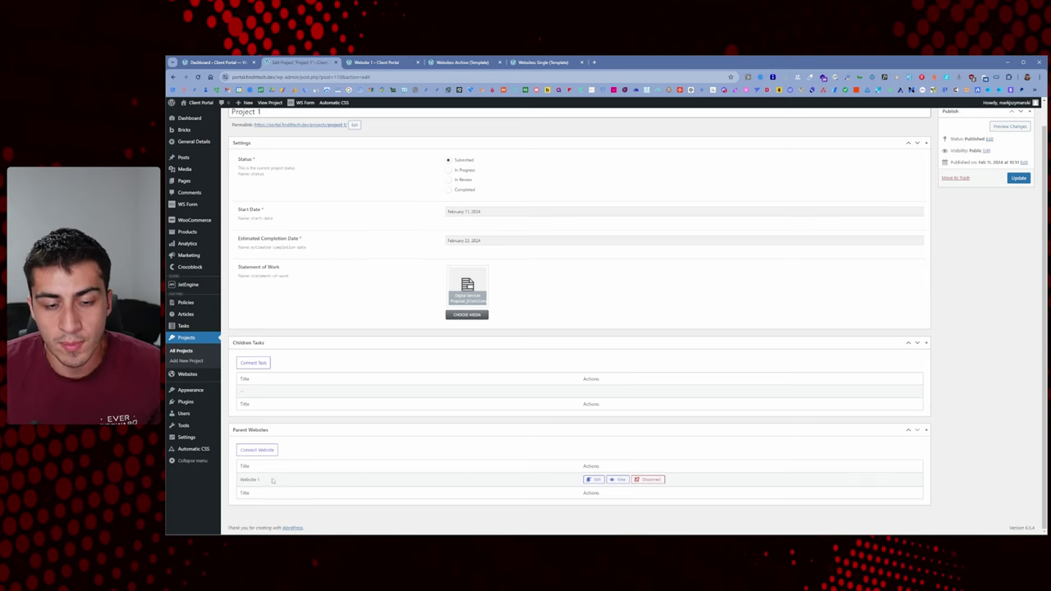
scroll(281, 148, "up", 1)
left_click(195, 354)
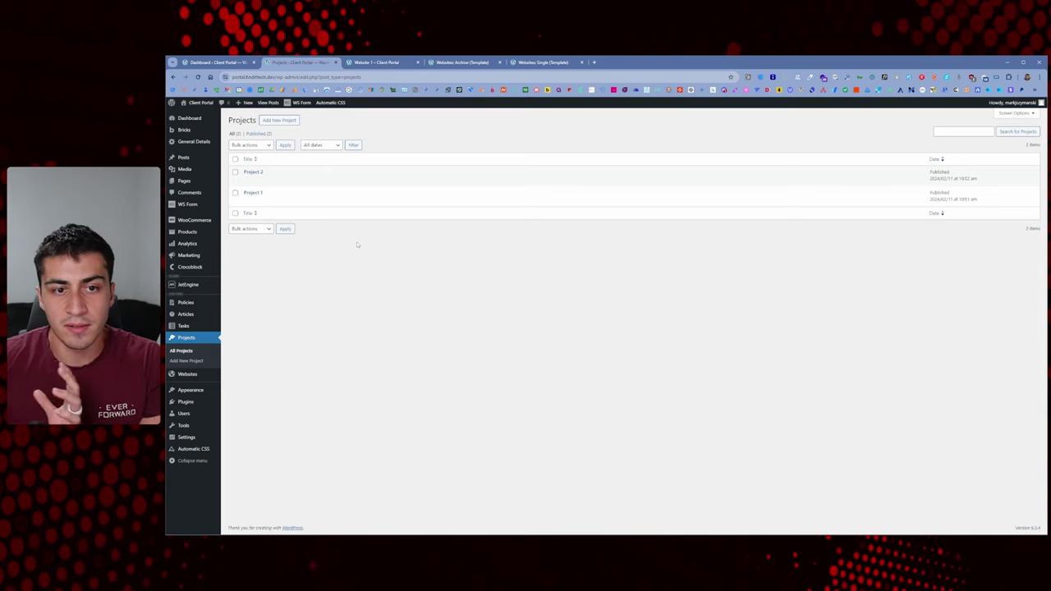
Open Project 2 from the projects list and examine its settings, child tasks and parent website
left_click(610, 61)
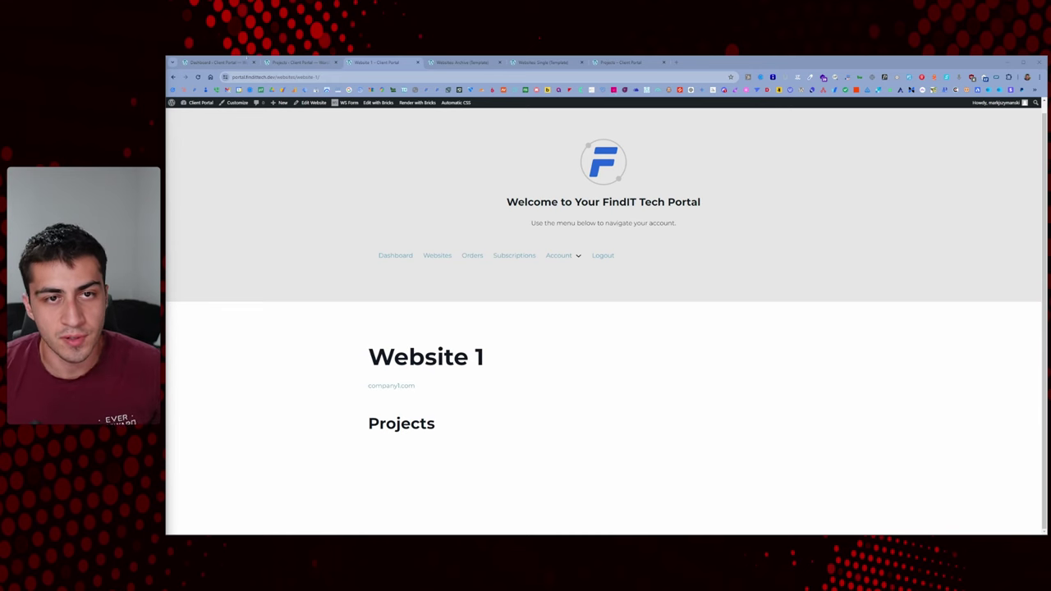
left_click(302, 62)
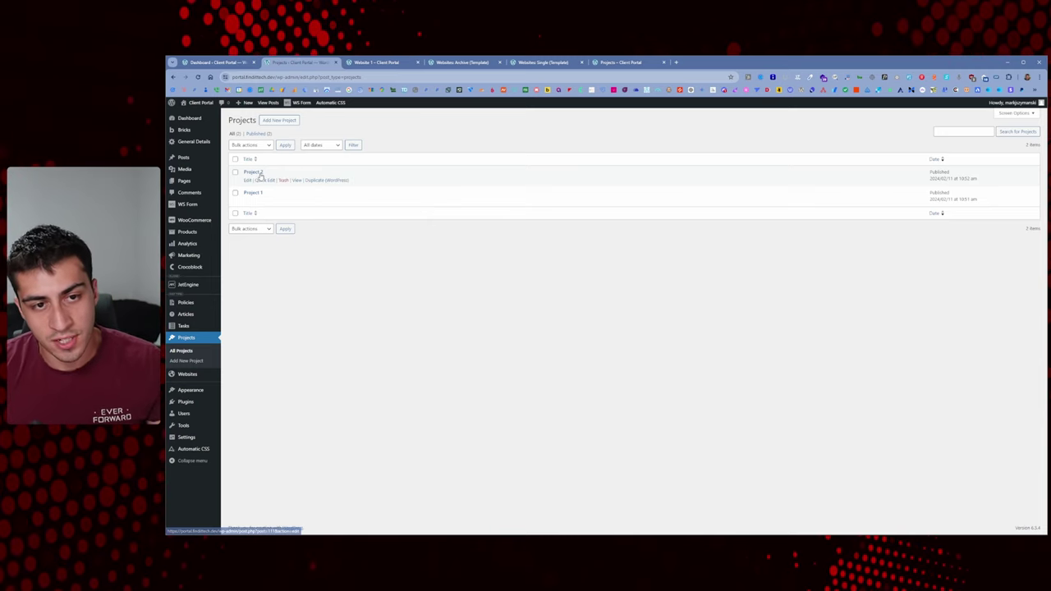
left_click(253, 172)
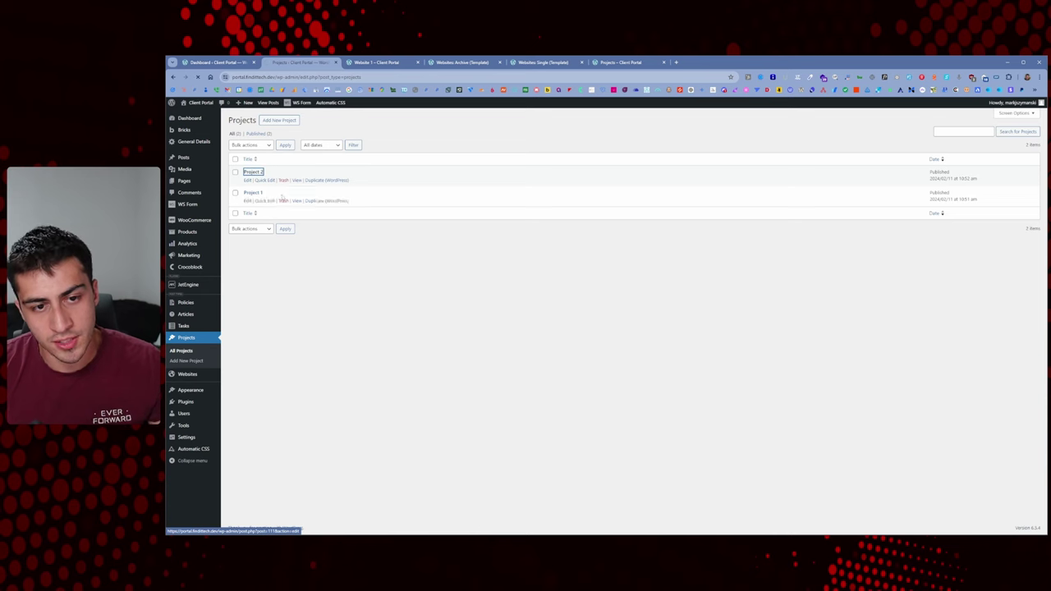
scroll(422, 373, "down", 2)
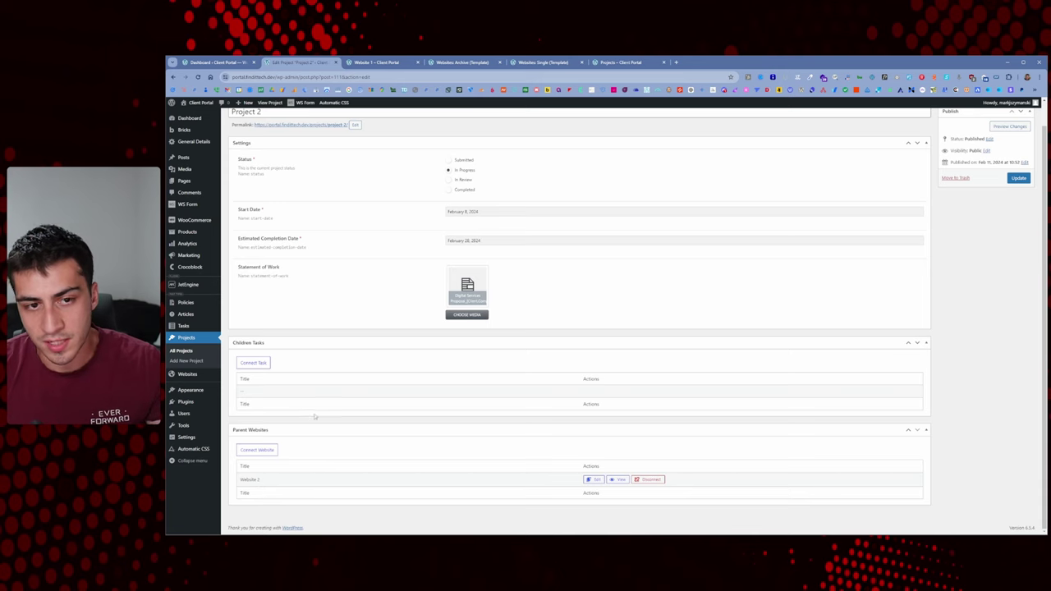
scroll(316, 414, "up", 2)
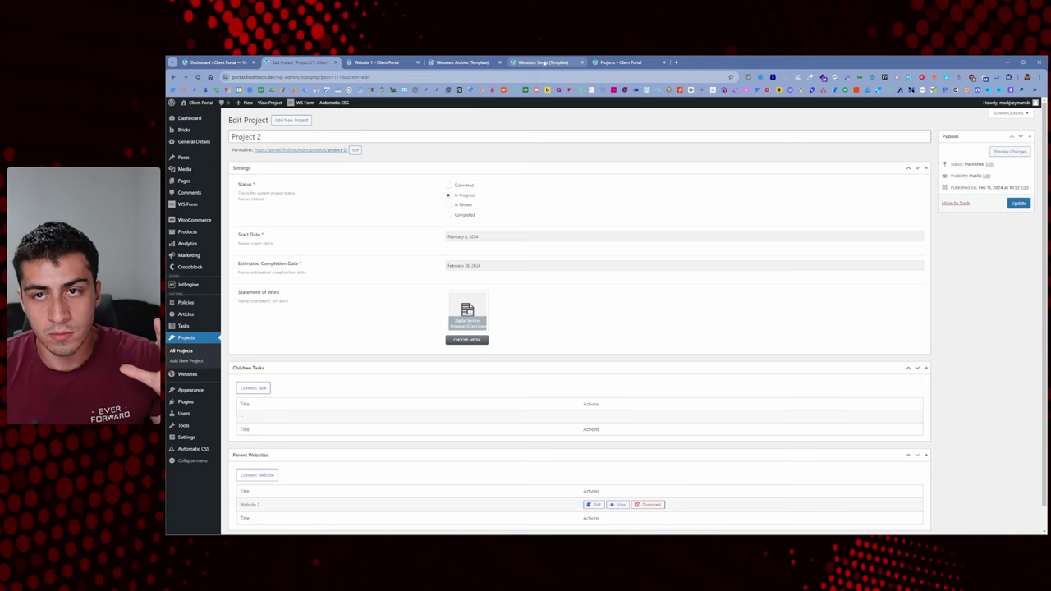
Return to the "Websites: Single" template, save it, and add another heading beneath the Projects heading
left_click(464, 63)
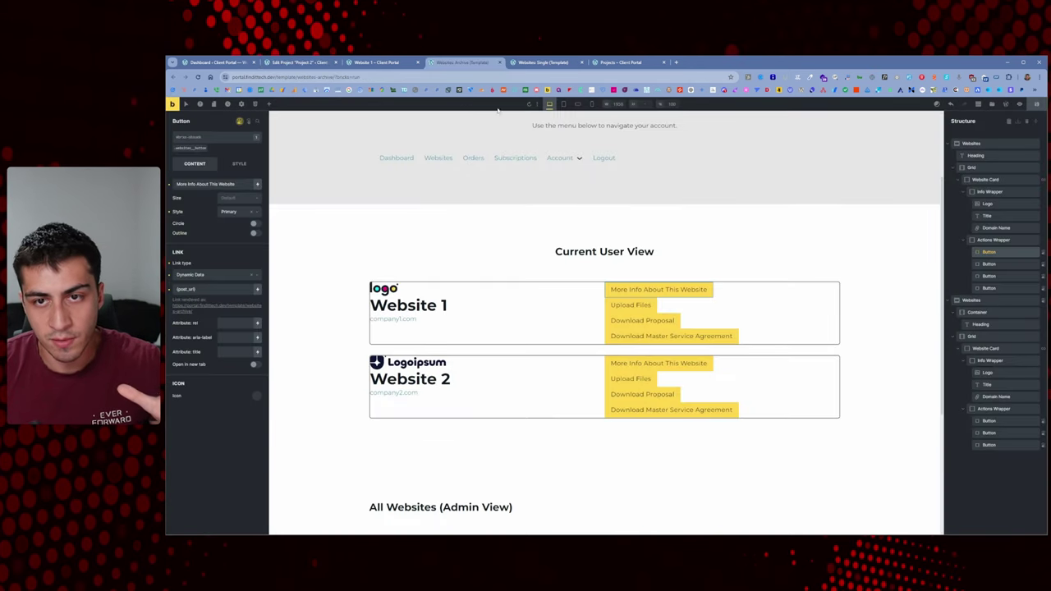
left_click(544, 62)
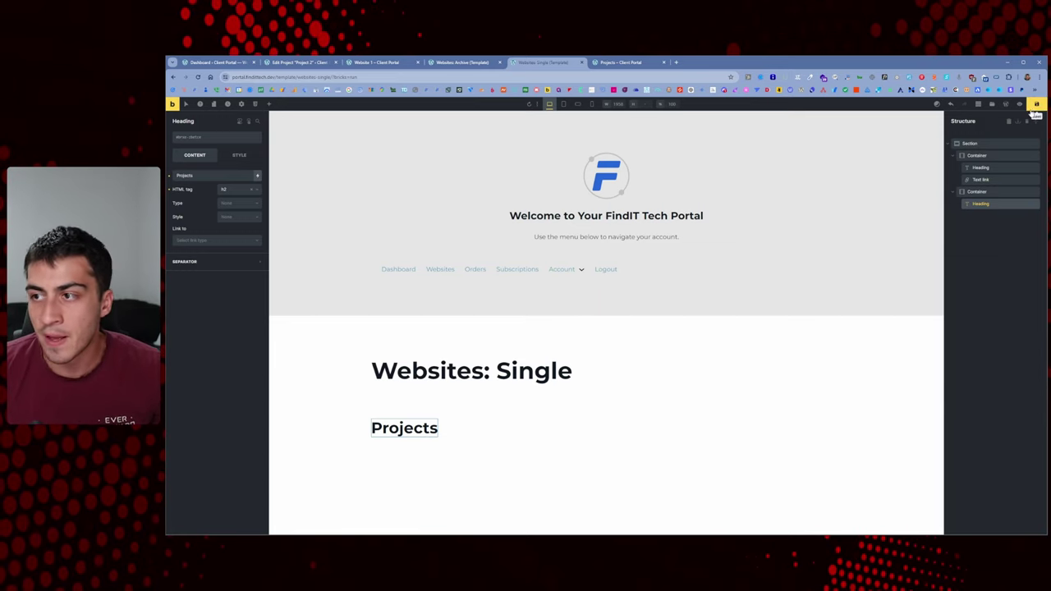
left_click(1036, 107)
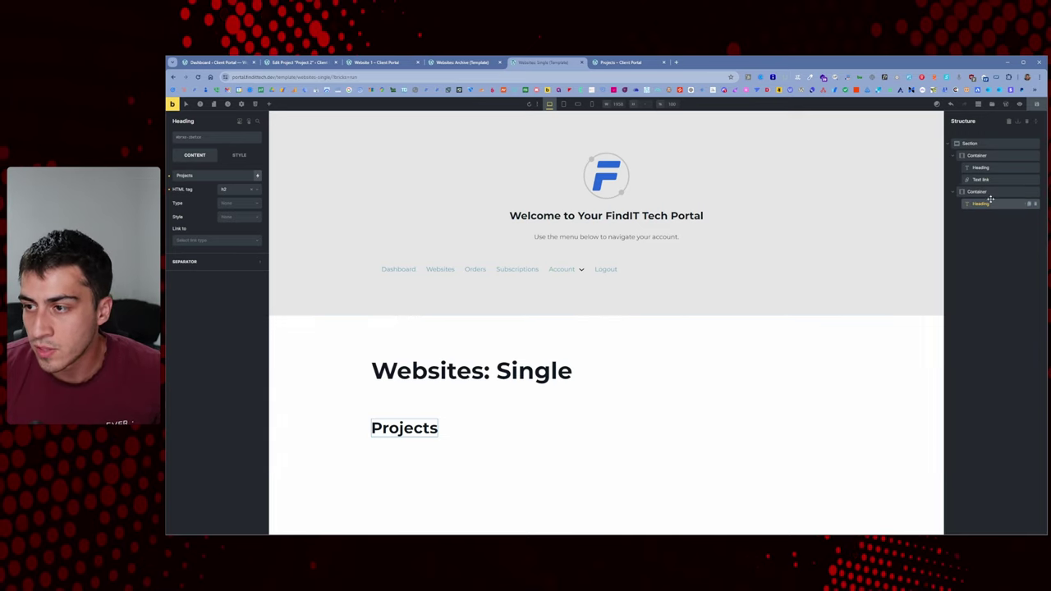
left_click(268, 104)
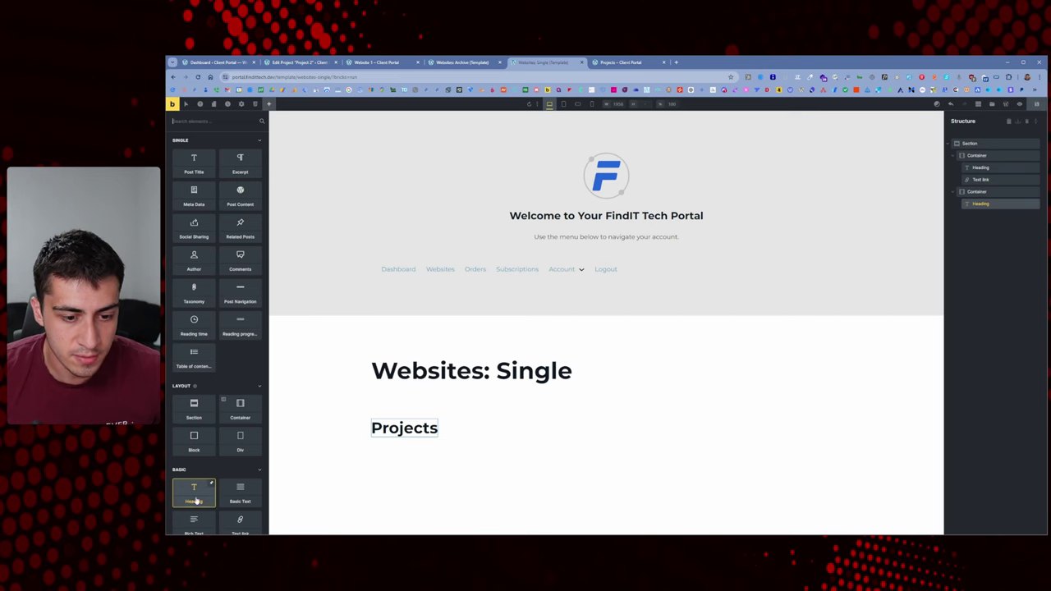
left_click(200, 501)
Insert the table template from the bricks.getframes.io source beneath the Projects heading, importing its theme style
left_click(992, 104)
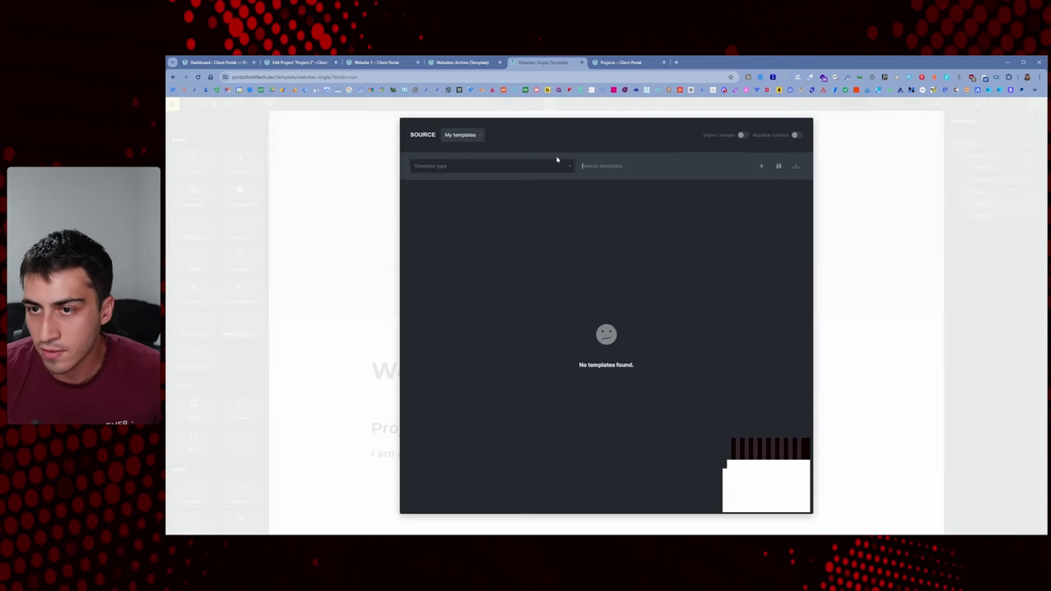
left_click(482, 135)
left_click(484, 177)
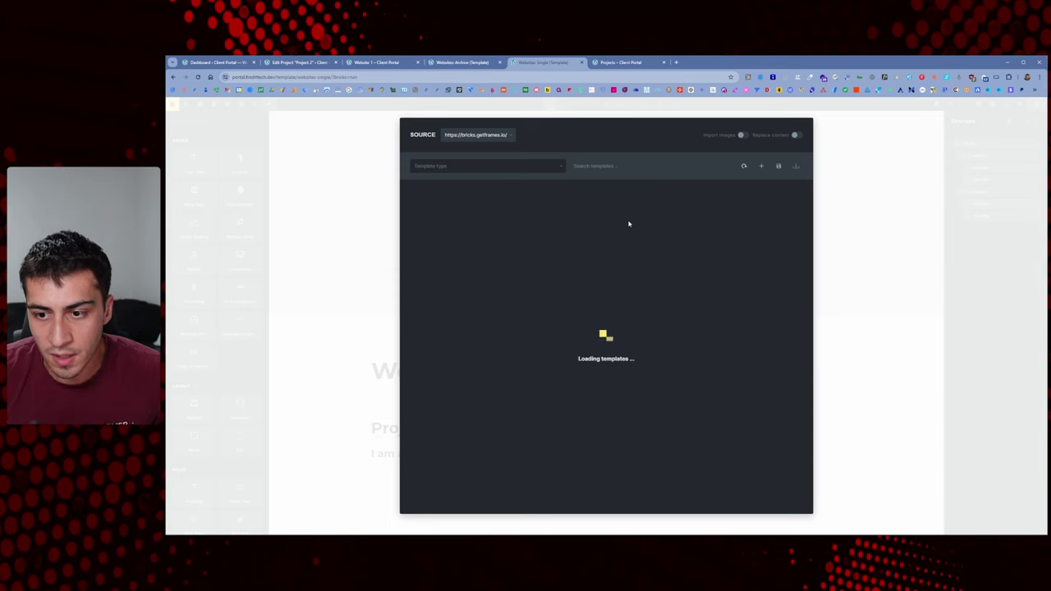
left_click(612, 167)
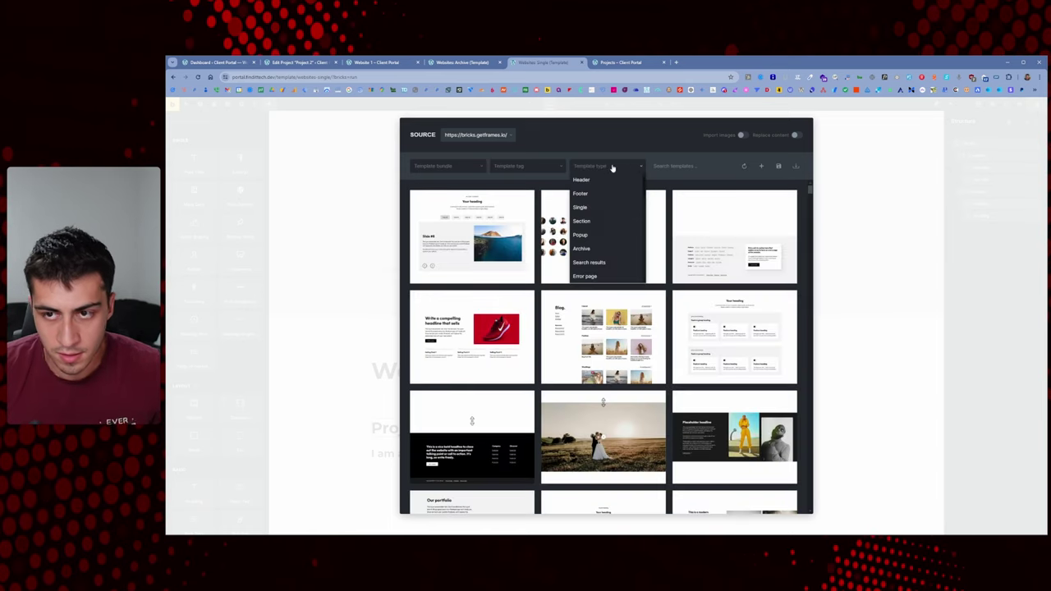
left_click(687, 167)
type("table")
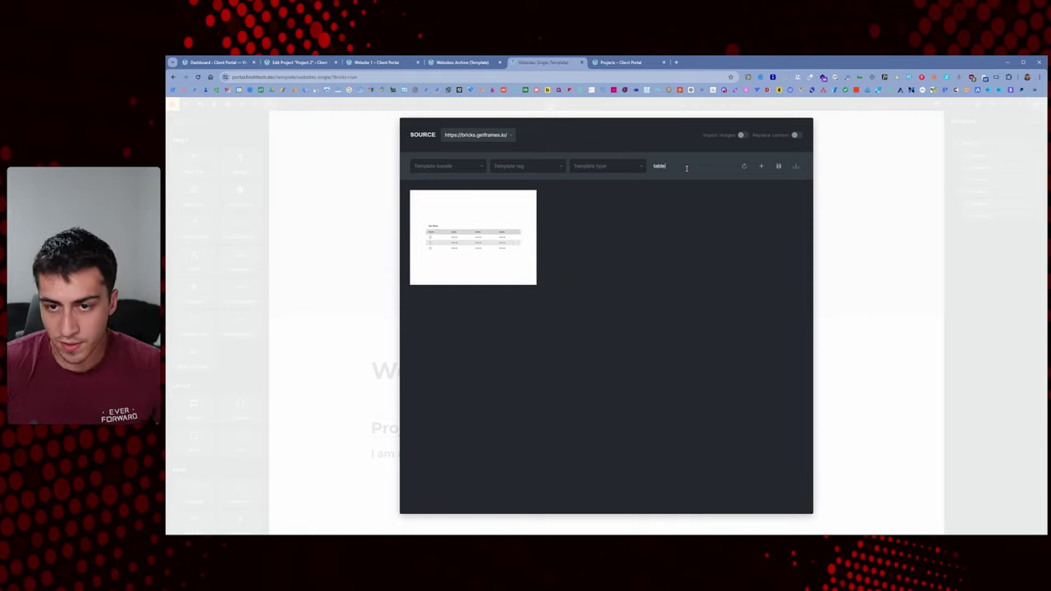
left_click(475, 243)
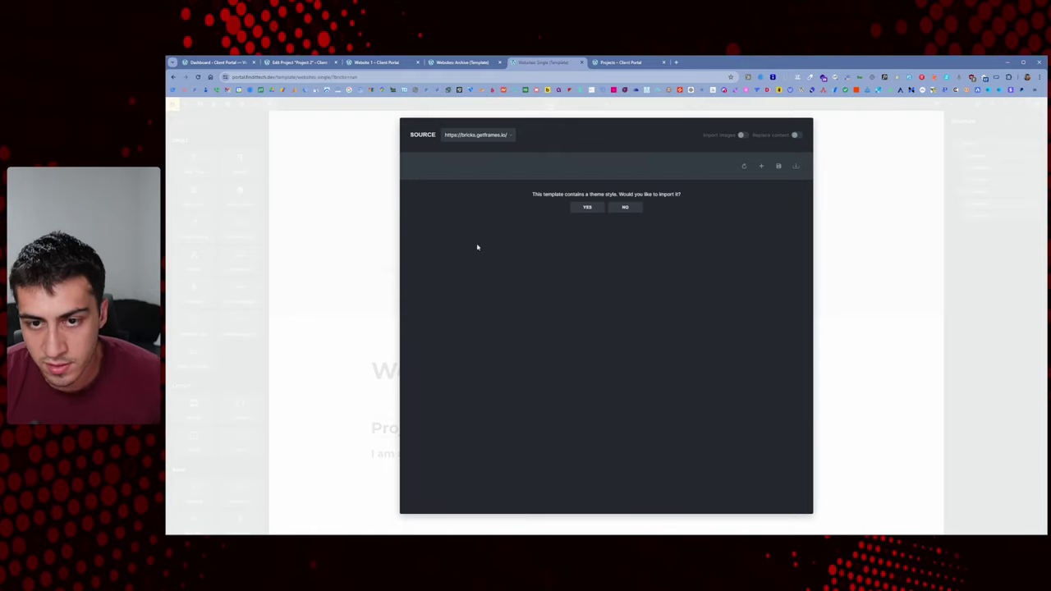
left_click(588, 209)
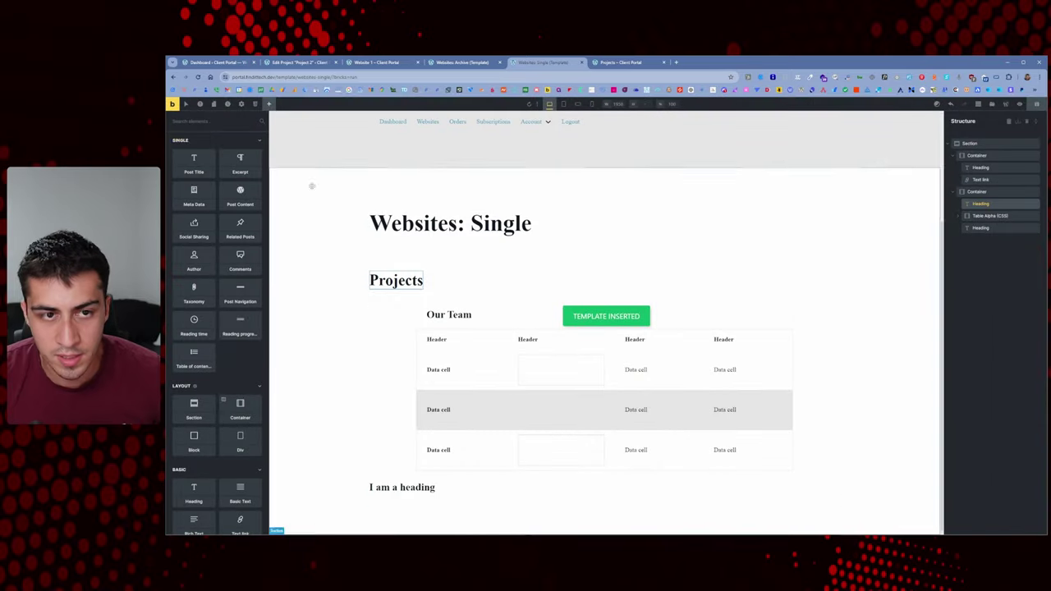
Switch the active theme style to Global in the builder's settings
left_click(241, 104)
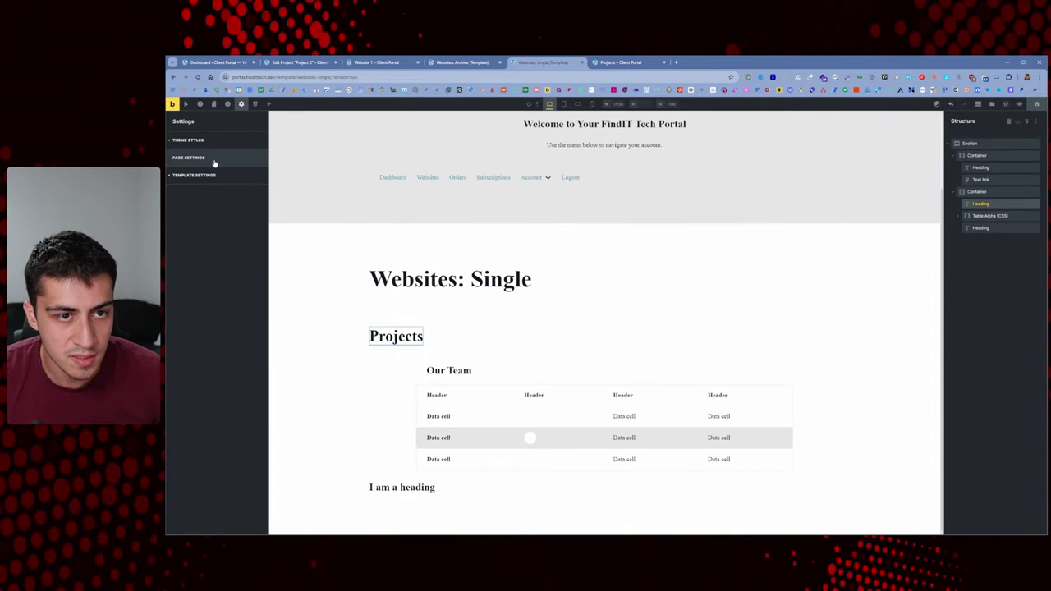
left_click(216, 162)
left_click(213, 163)
left_click(211, 186)
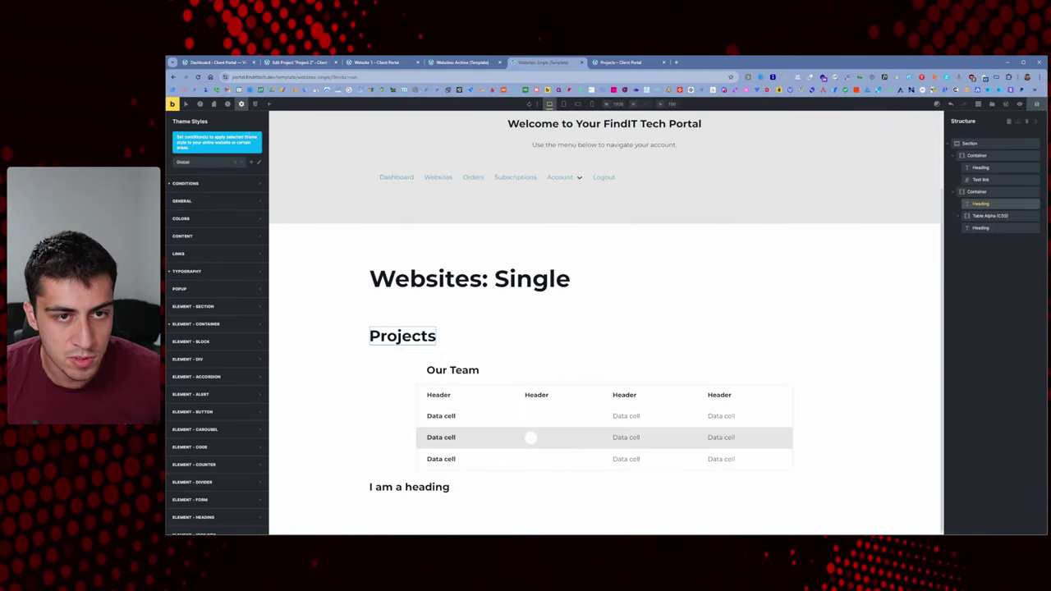
Delete the placeholder heading "I am a heading" below the table and expand the Table Alpha (CSS) structure
left_click(574, 345)
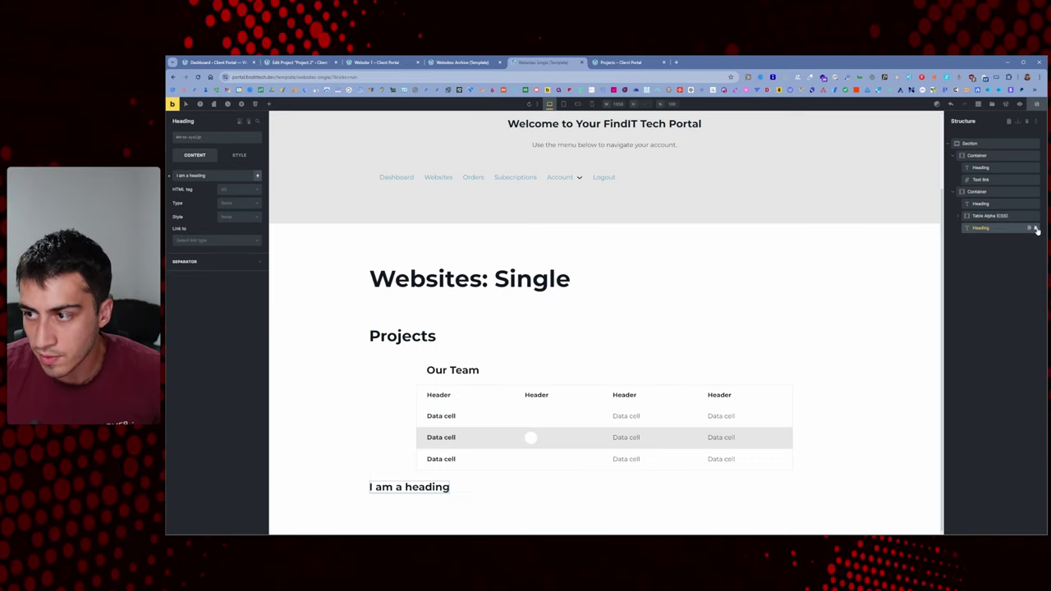
left_click_drag(1027, 228, 998, 220)
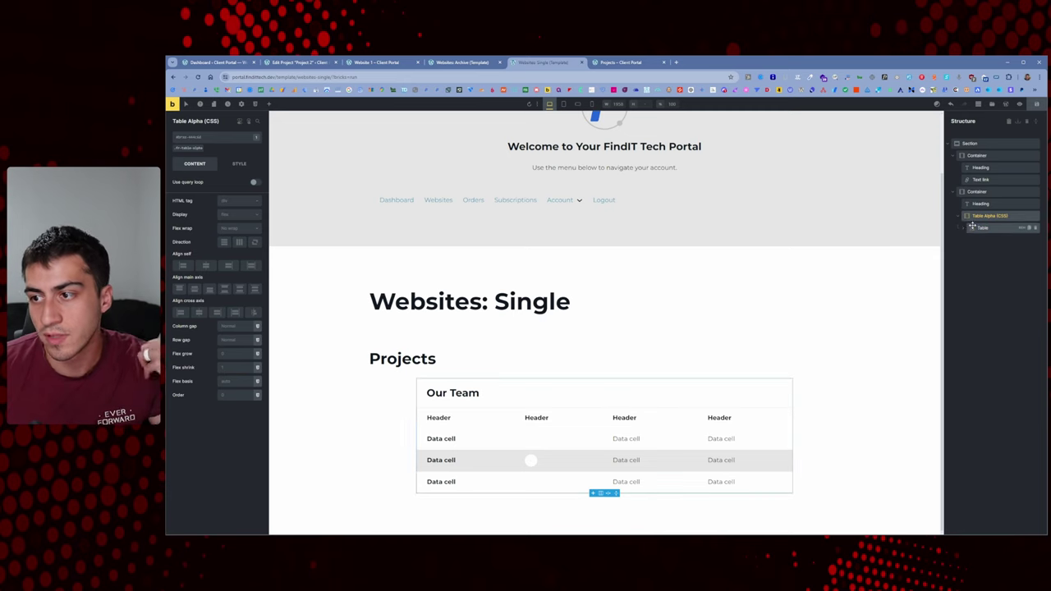
left_click(965, 229)
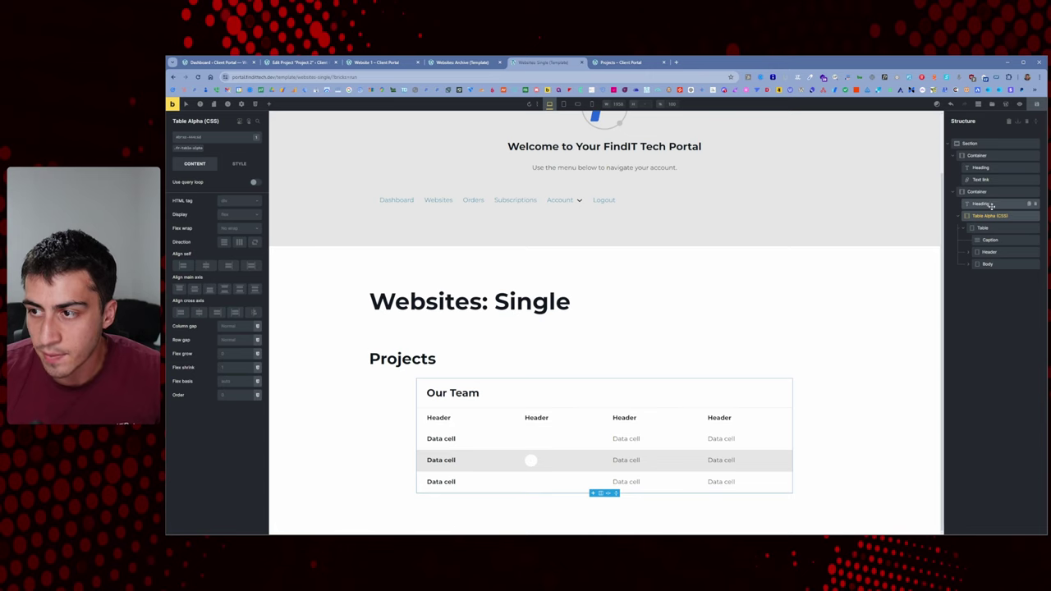
left_click(984, 204)
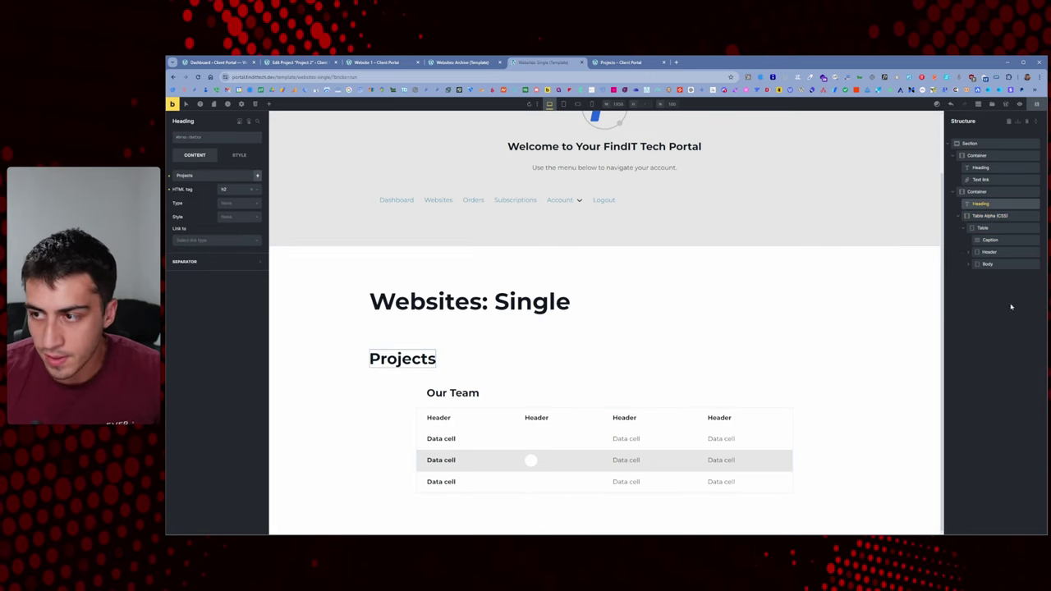
left_click(994, 216)
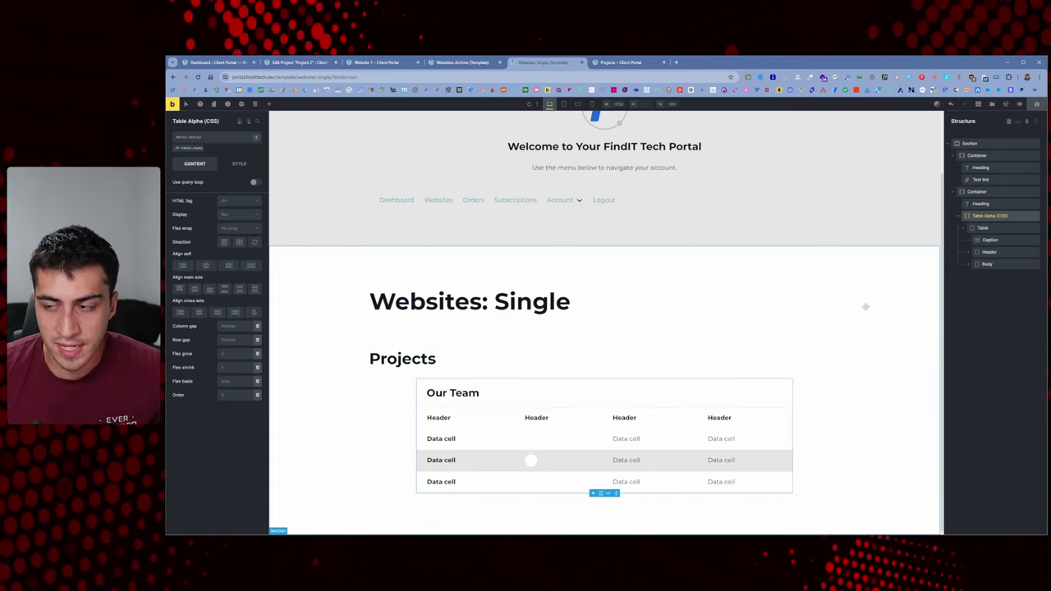
Delete the two extra body rows from the table and expand the remaining Body Row to its data cells
left_click(997, 253)
left_click(971, 253)
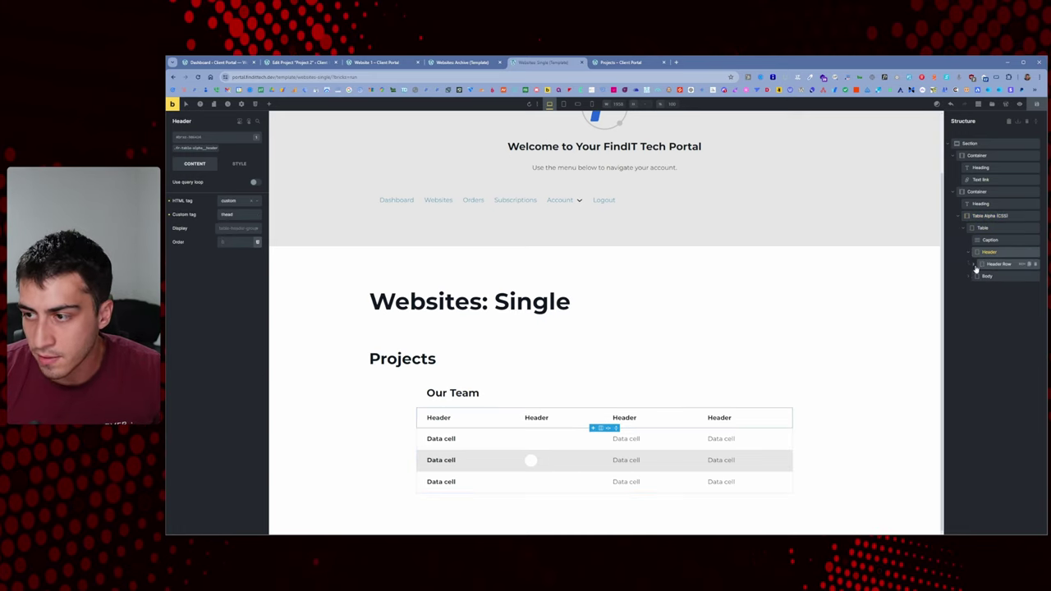
left_click(972, 277)
left_click(994, 288)
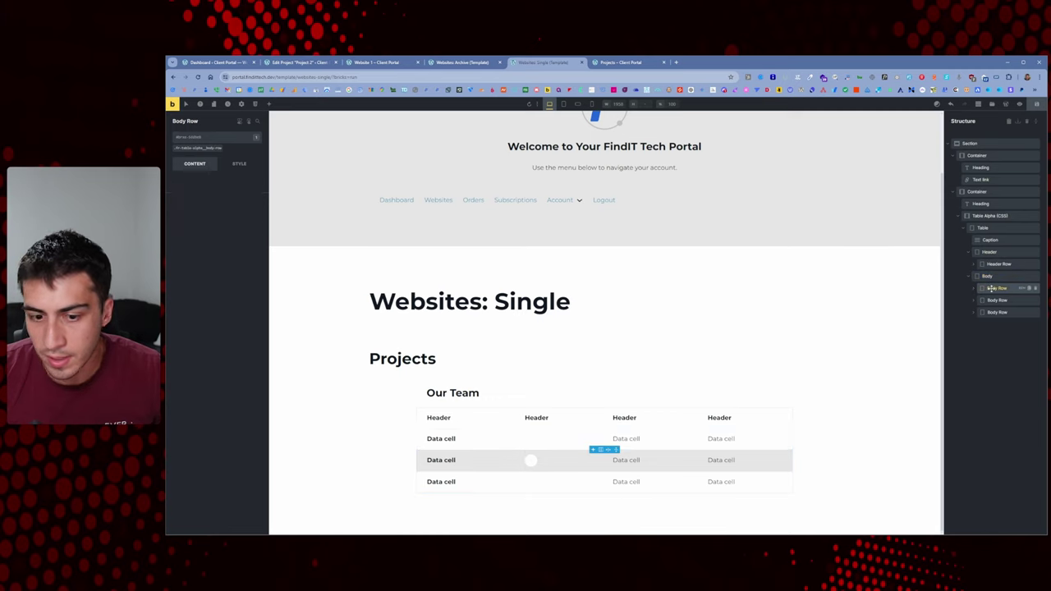
left_click(1036, 301)
left_click(1003, 287)
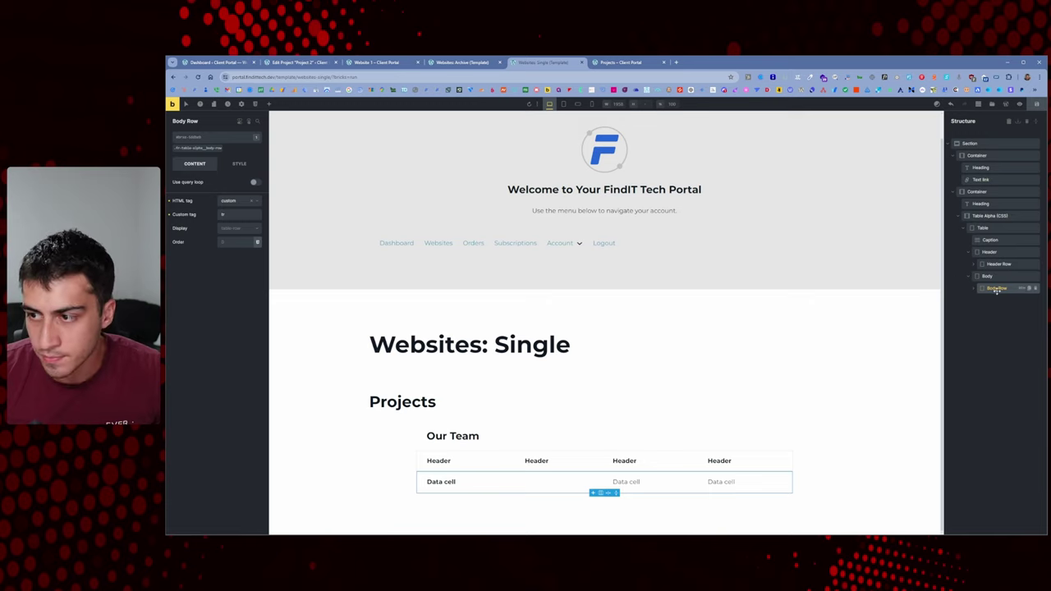
left_click(978, 289)
left_click(999, 301)
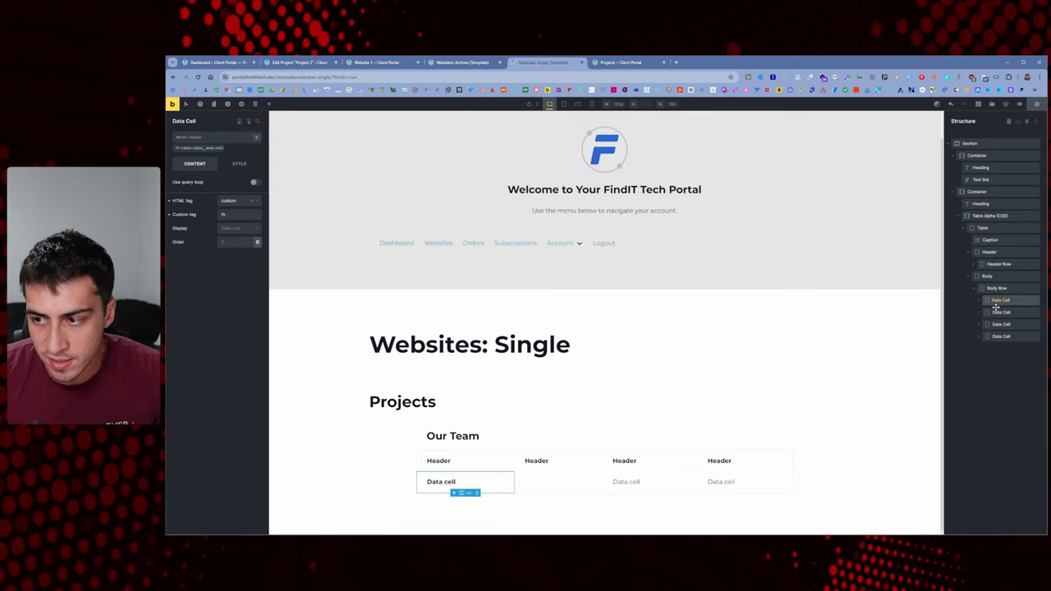
Enable a query loop on the Body Row with the query type "JE Relation: Websites to Projects"
left_click(1026, 289)
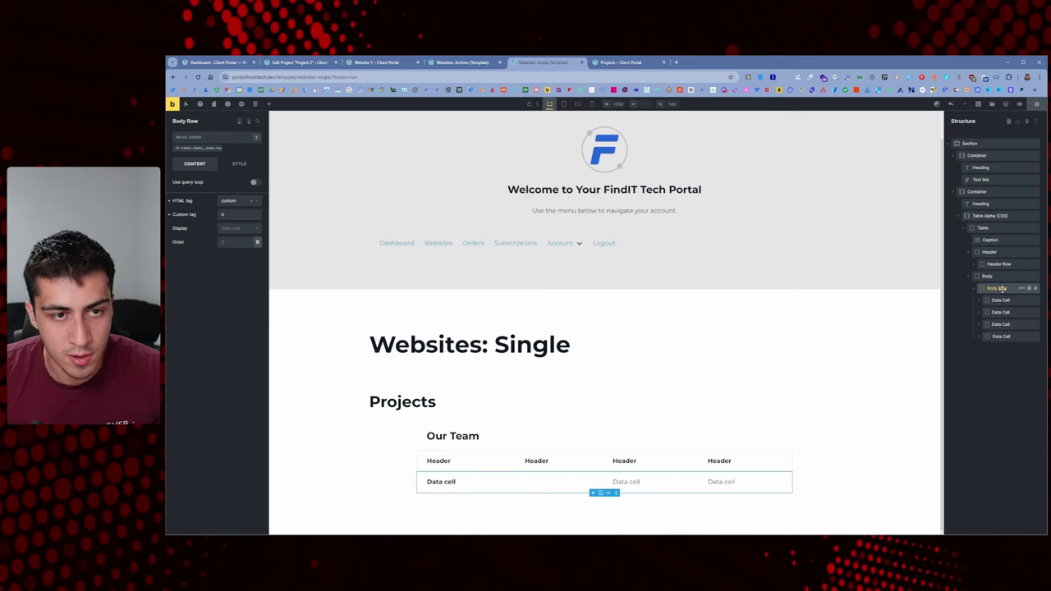
left_click(254, 182)
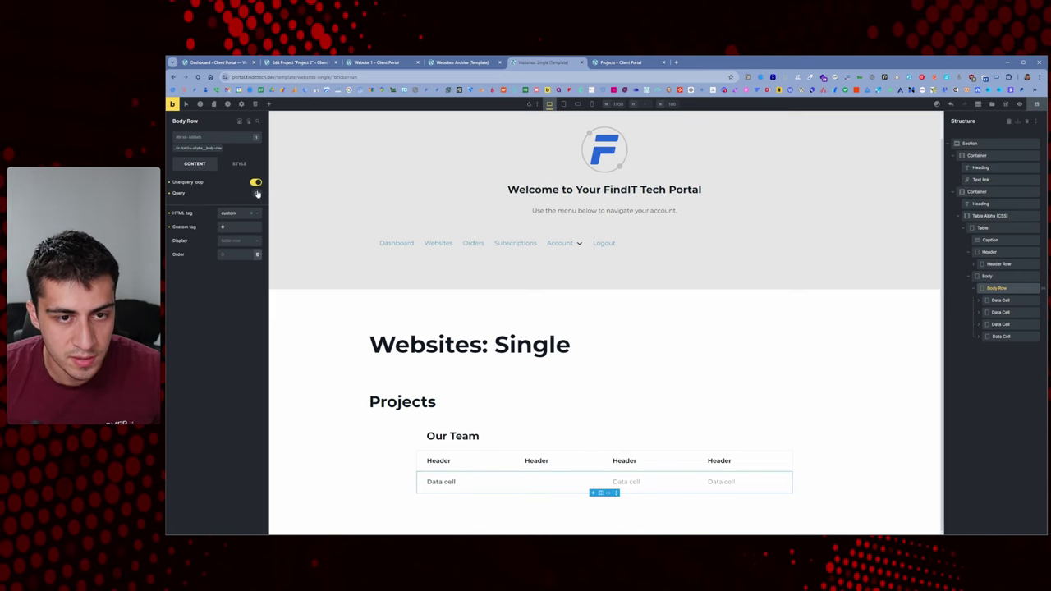
left_click(256, 193)
left_click(239, 213)
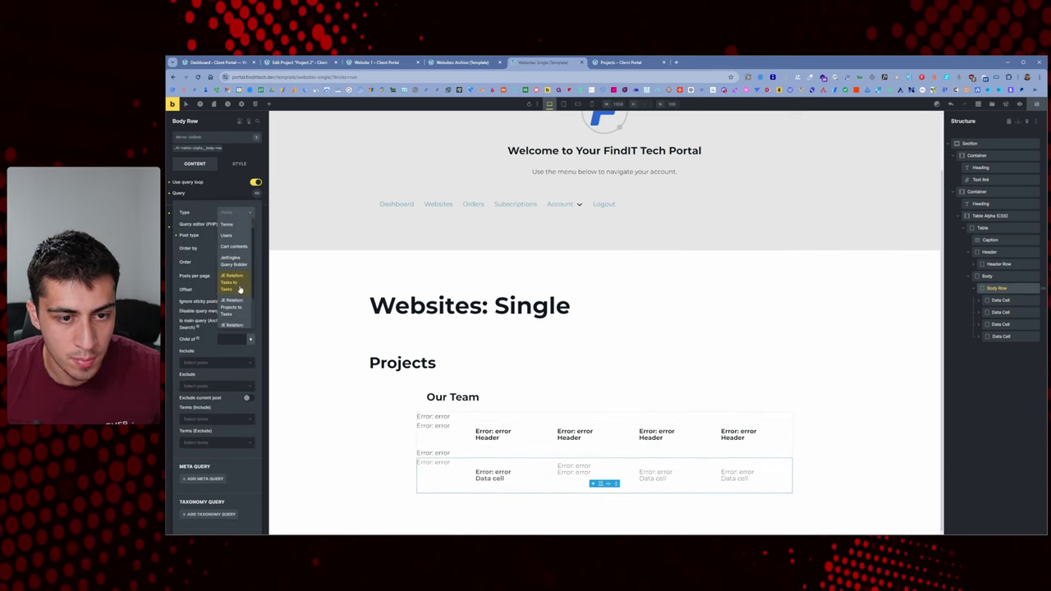
scroll(234, 271, "down", 3)
scroll(236, 269, "down", 2)
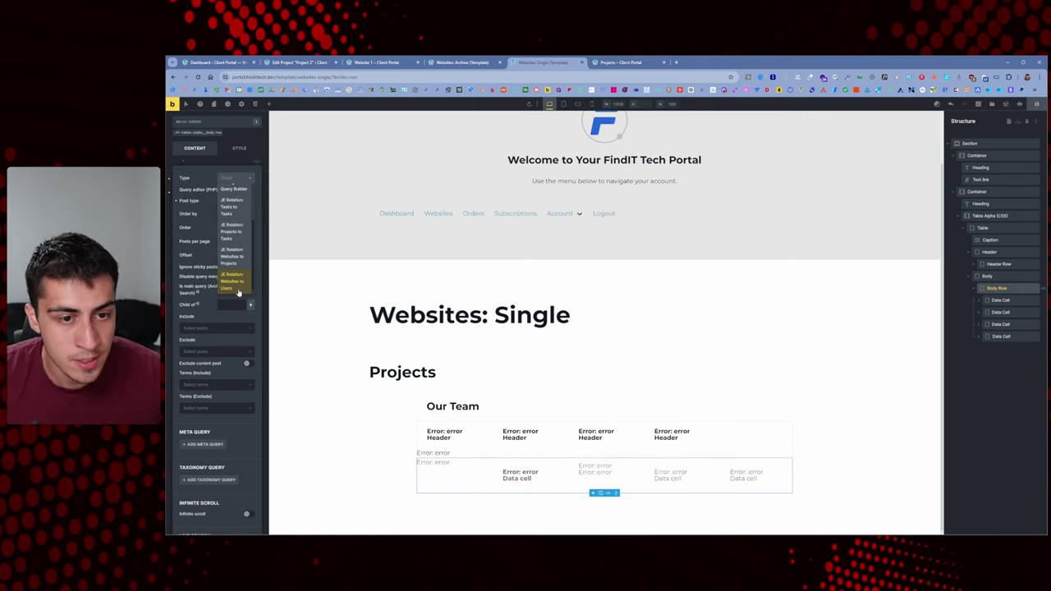
left_click(238, 261)
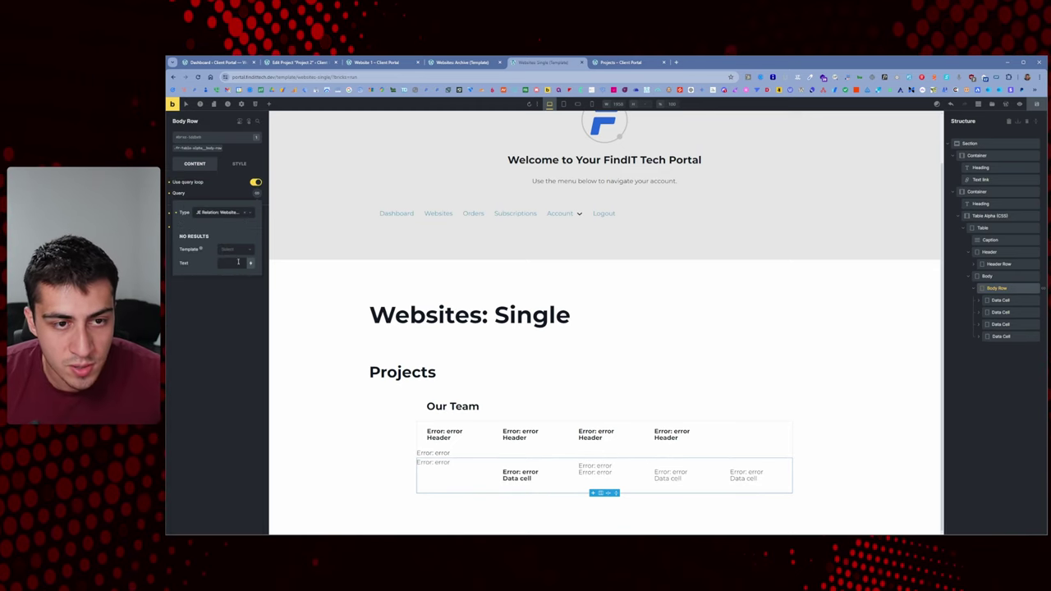
left_click(222, 198)
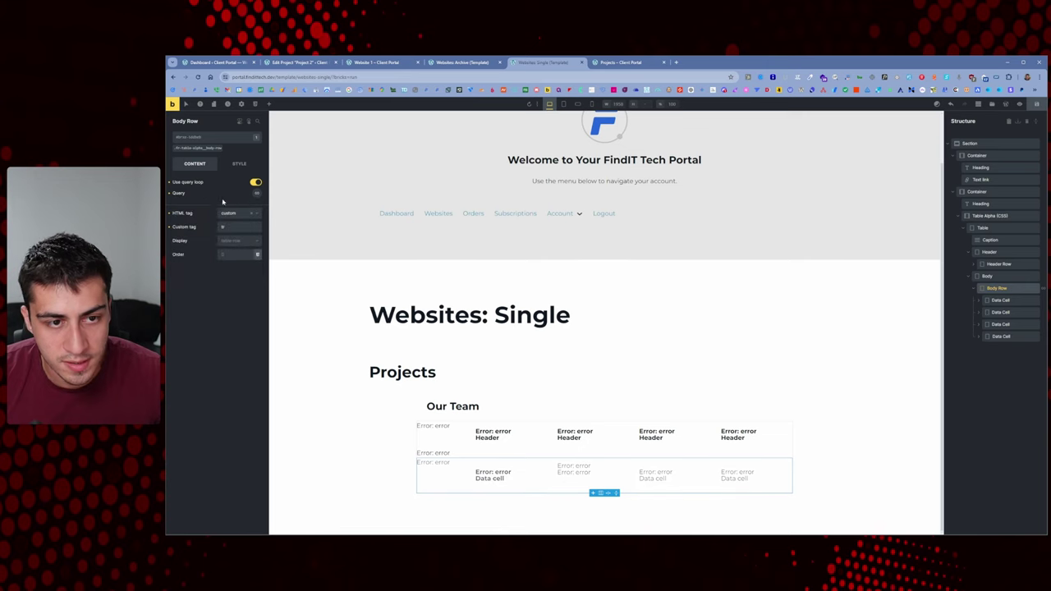
Clear the placeholder text of the Data element inside the Body Row's first data cell
left_click(978, 301)
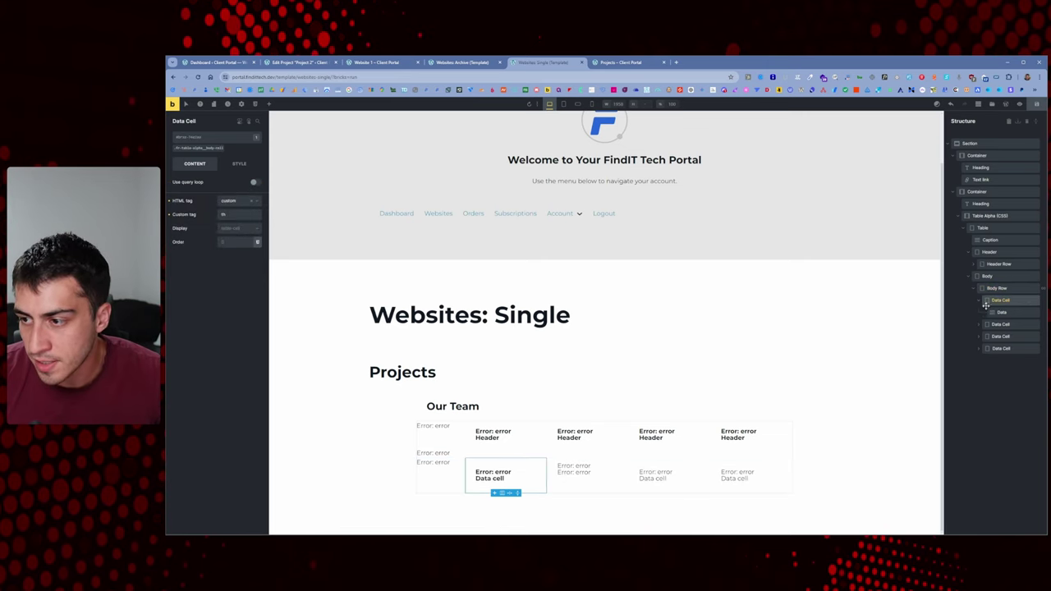
left_click(1002, 312)
left_click(241, 186)
key("ctrl+a")
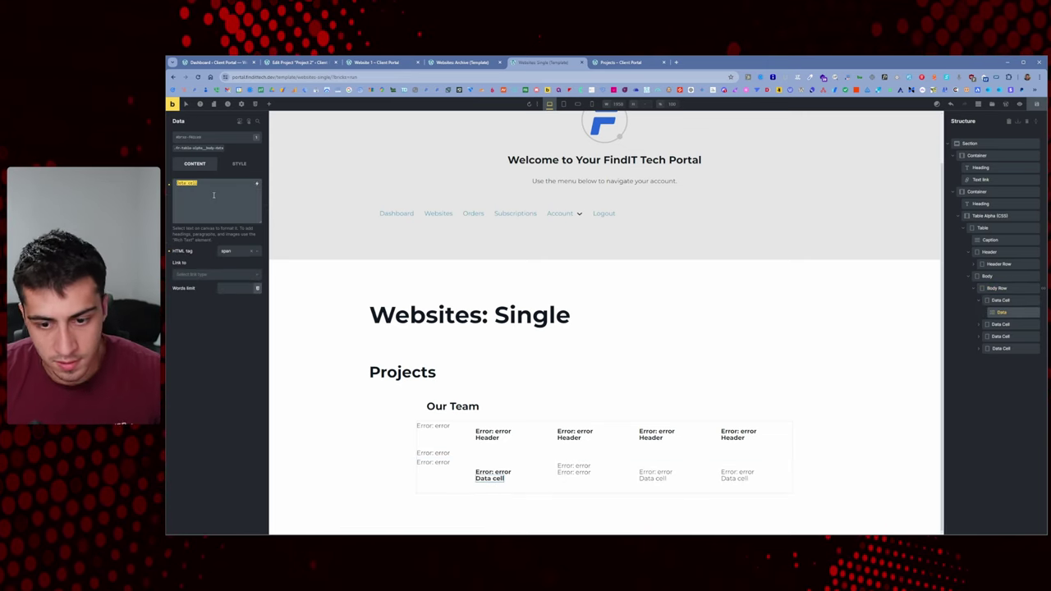
key("BackSpace")
left_click(257, 184)
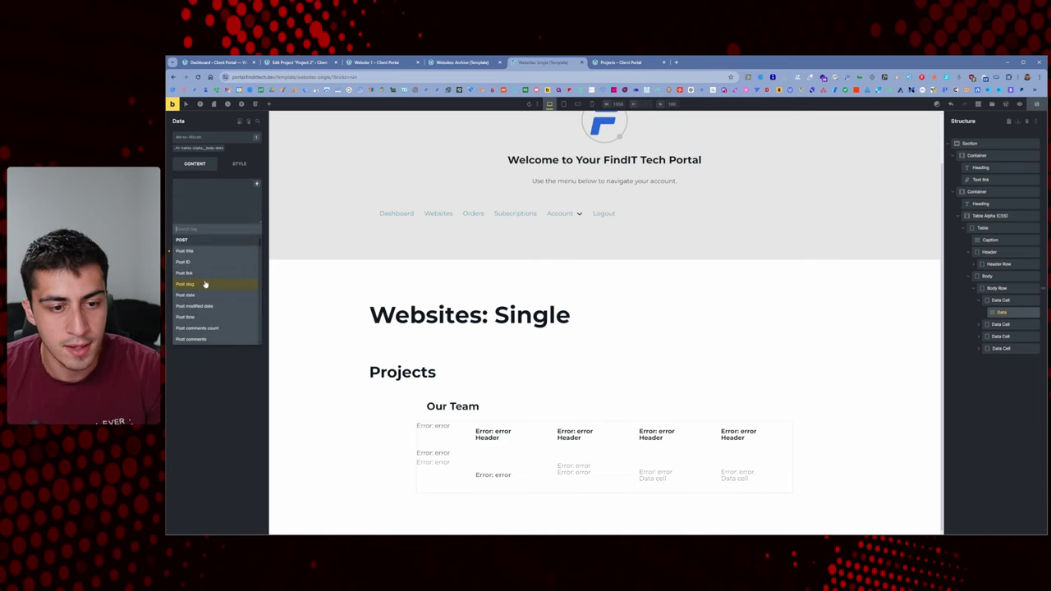
type("pro")
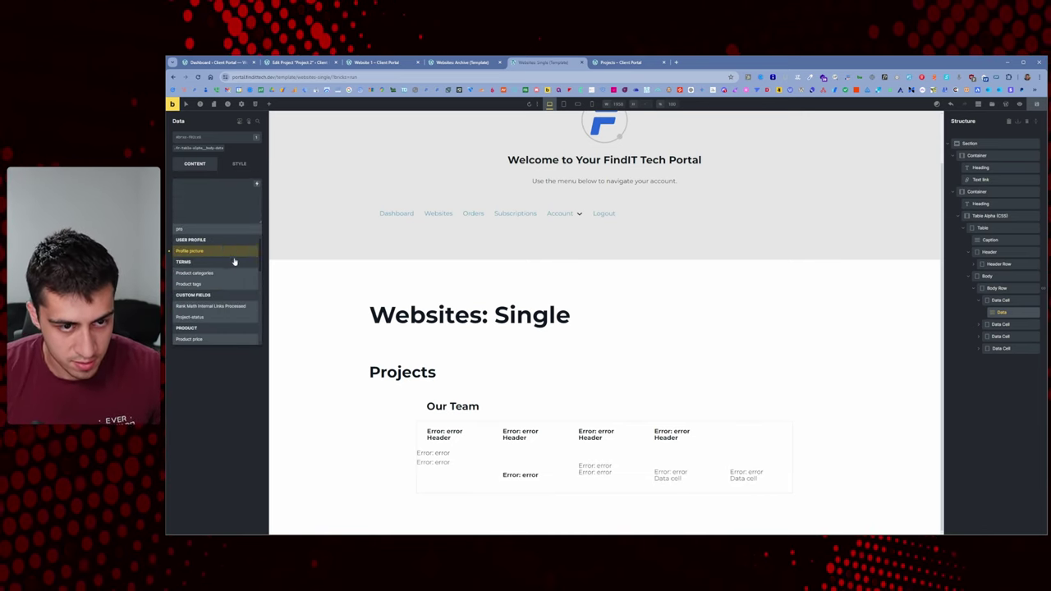
scroll(232, 263, "down", 5)
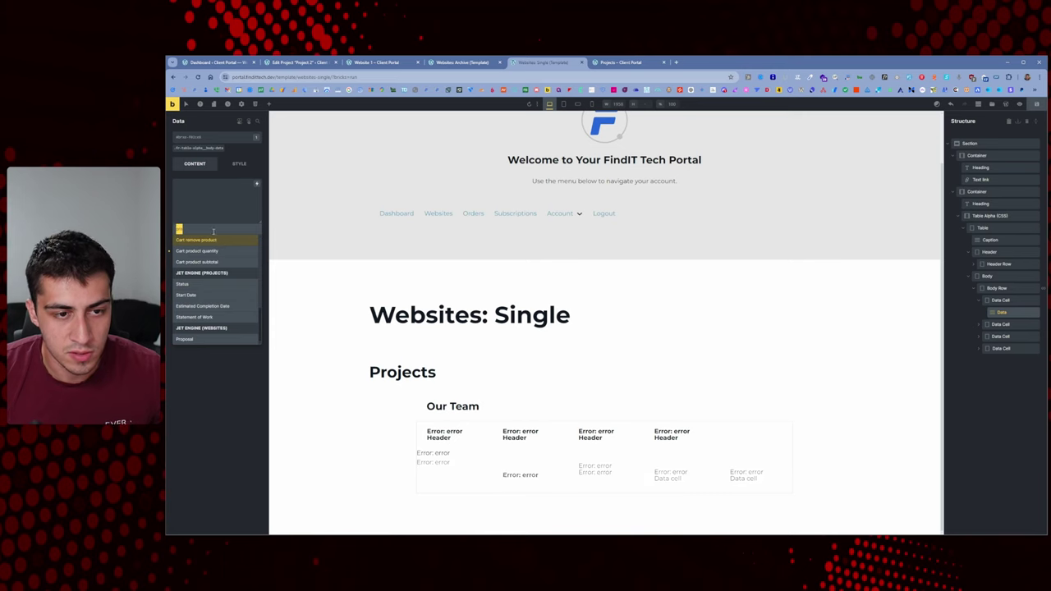
key("BackSpace")
left_click(218, 368)
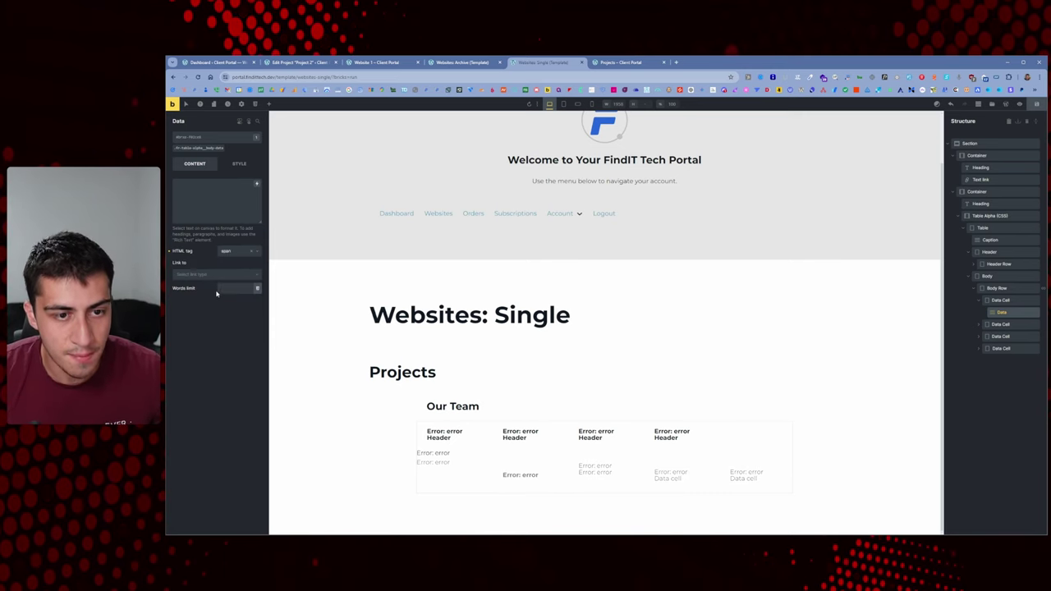
Insert the Post title dynamic tag as the text of the first data cell's Data element
left_click(257, 183)
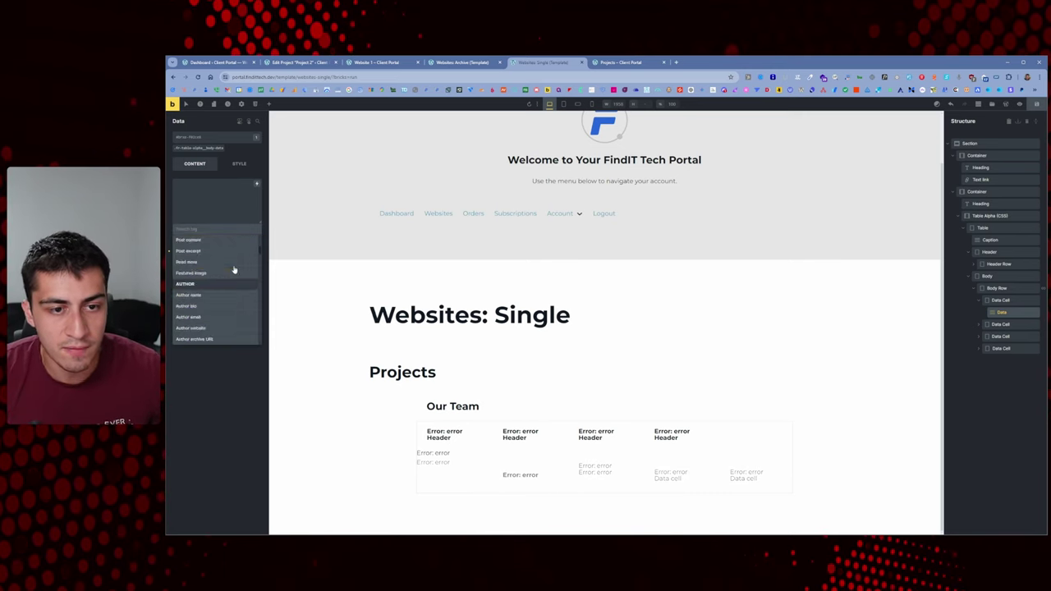
scroll(234, 269, "up", 1)
left_click(222, 261)
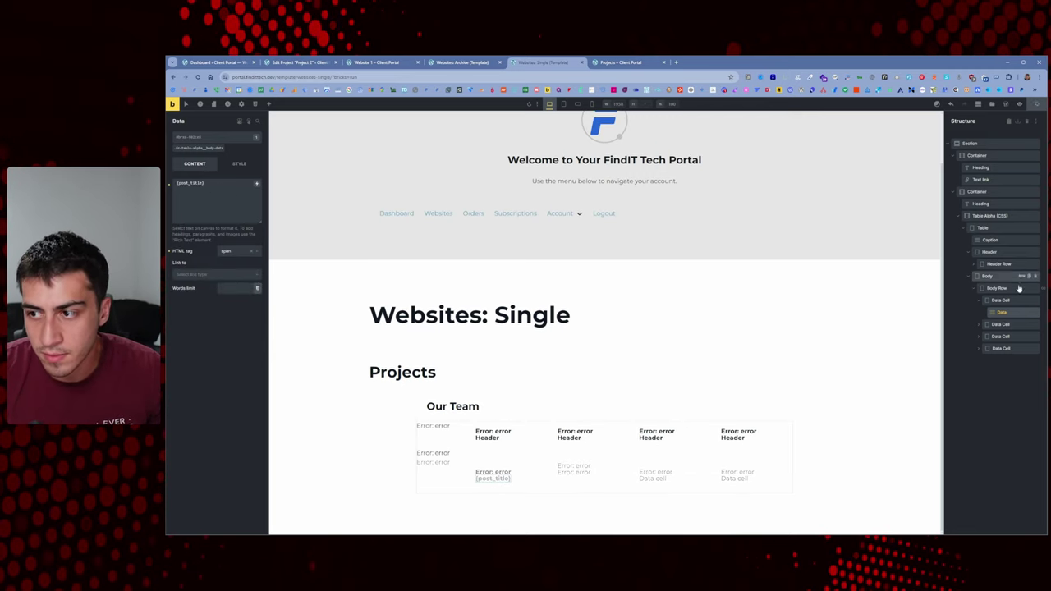
Expand the Header Row to its first cell's Header element, select it and save the template
left_click(986, 264)
key("ctrl+s")
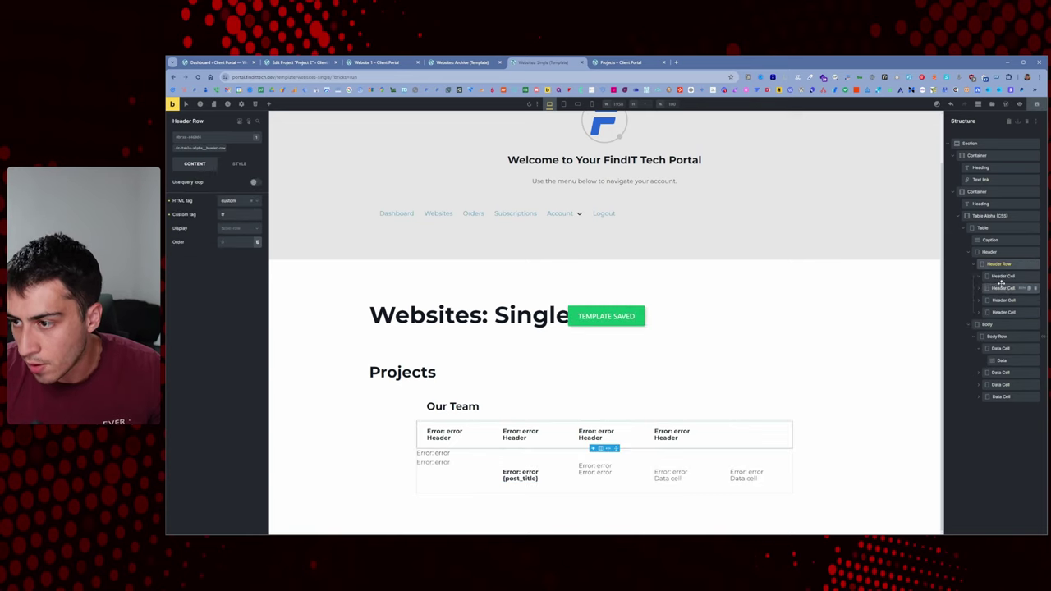
left_click(982, 276)
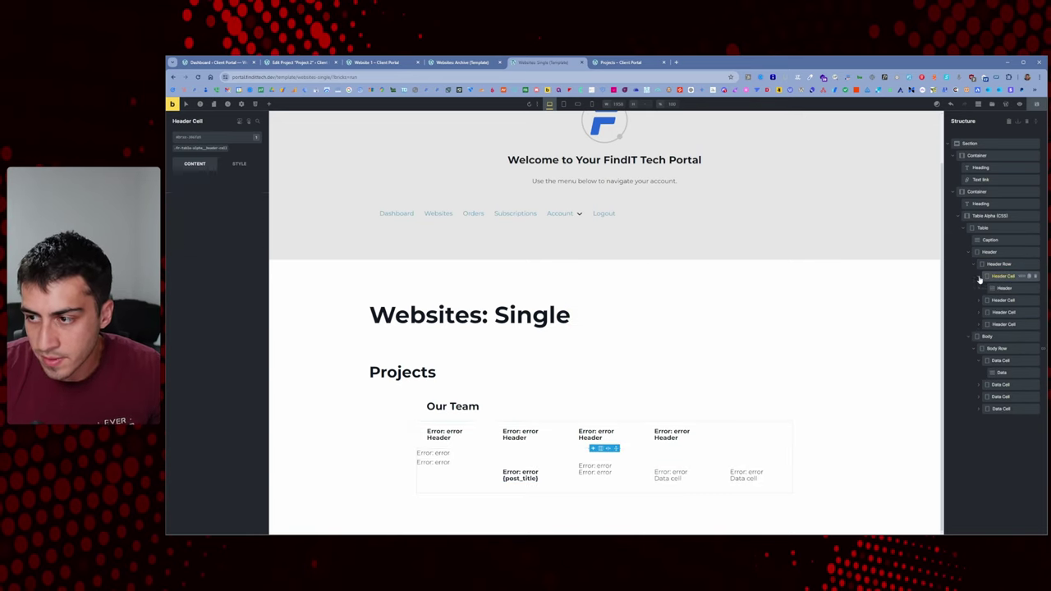
left_click(1005, 288)
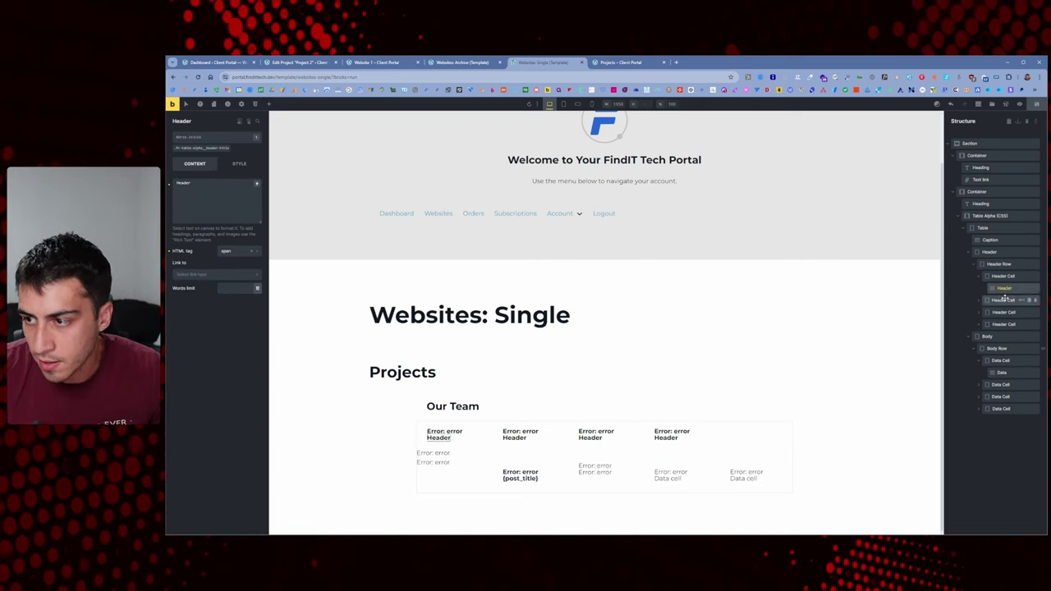
key("ctrl+s")
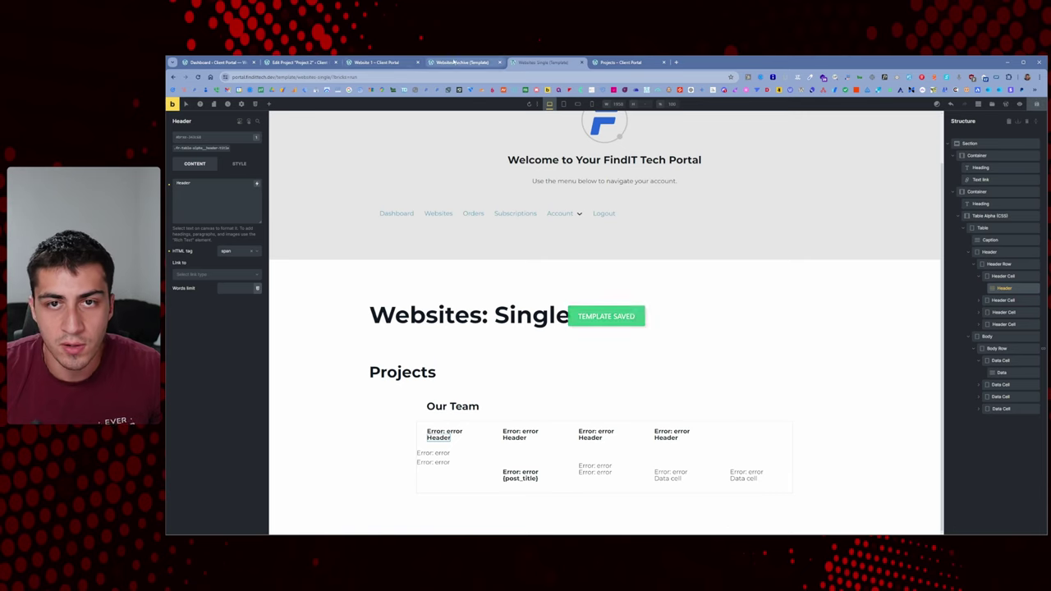
Reload the Website 1 page and examine the caption, headers and looped row of its Projects table
left_click(376, 63)
right_click(411, 199)
key("Escape")
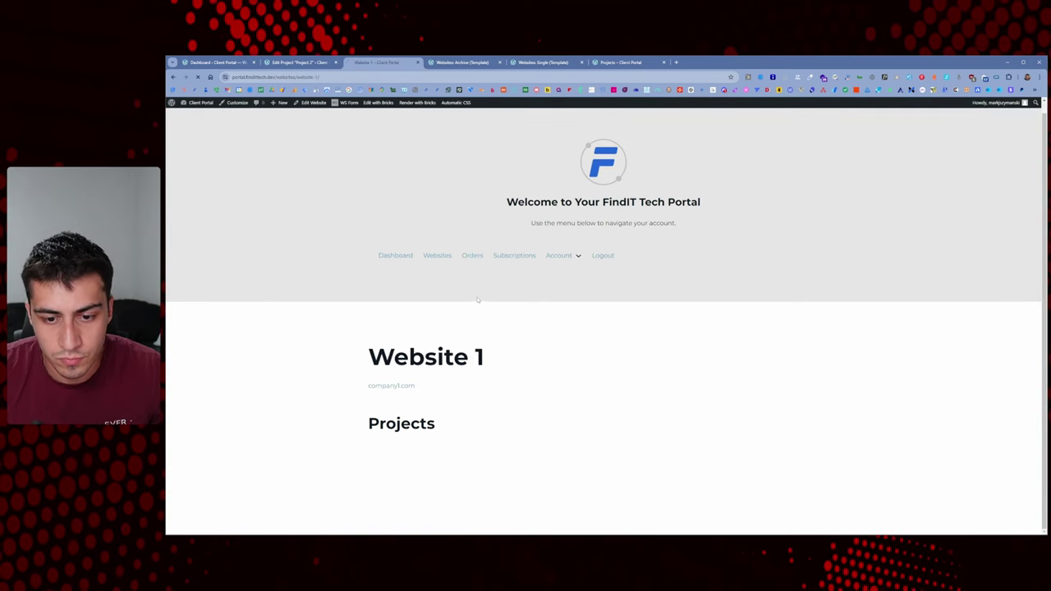
scroll(484, 287, "down", 1)
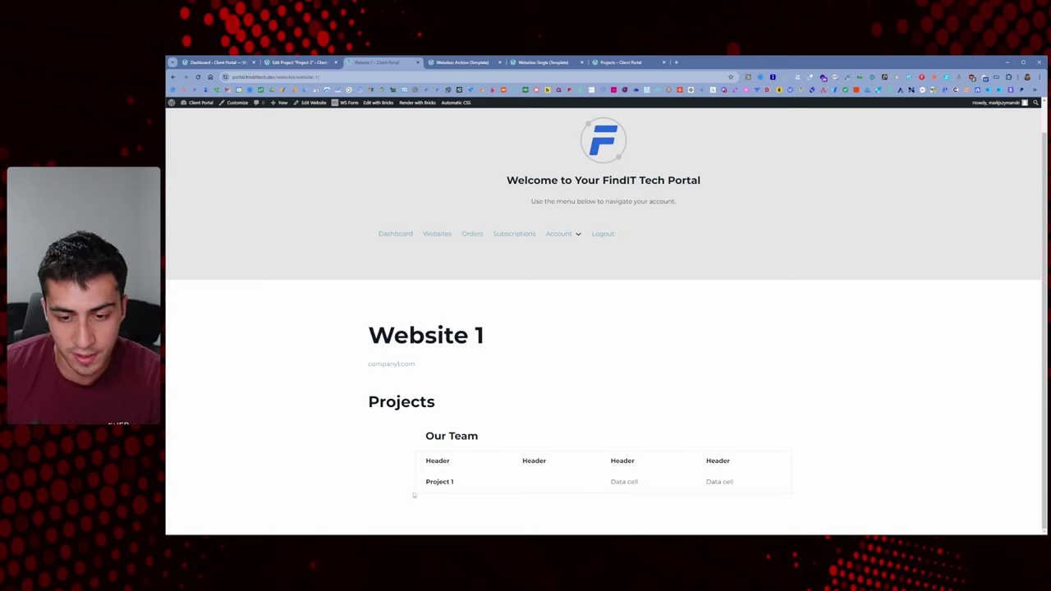
left_click_drag(480, 436, 425, 436)
left_click(441, 462)
double_click(427, 461)
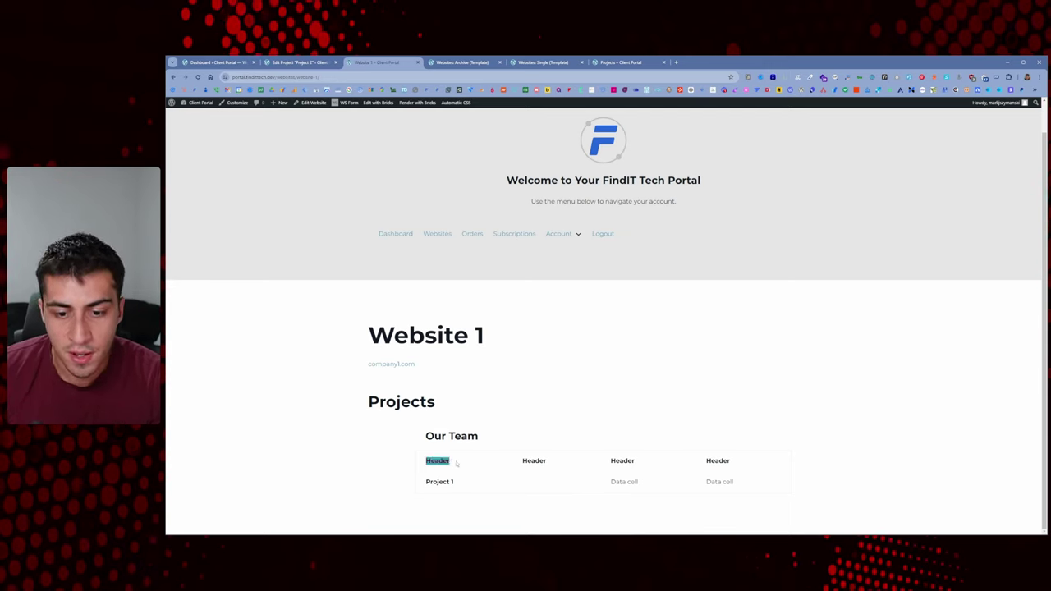
left_click(521, 461)
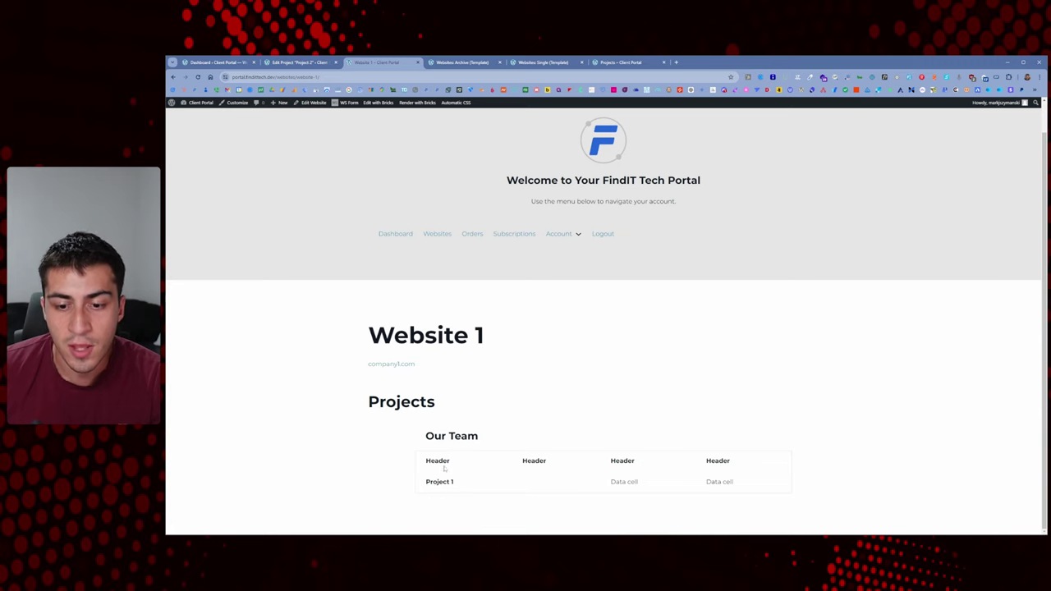
left_click_drag(434, 490, 652, 487)
left_click(468, 490)
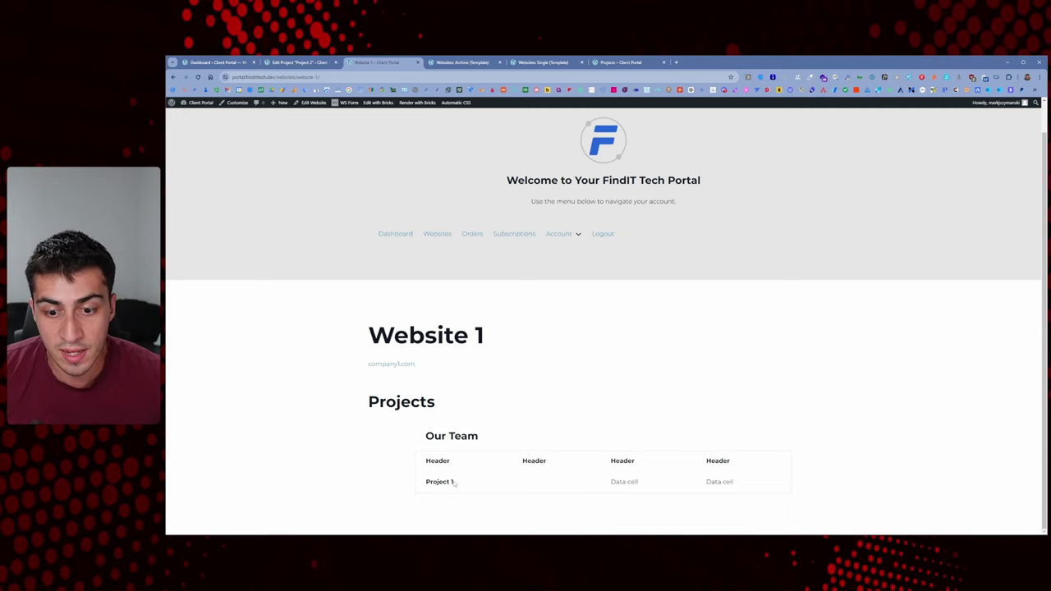
Start a new project in the WordPress admin and title it "Create a new page"
left_click(287, 63)
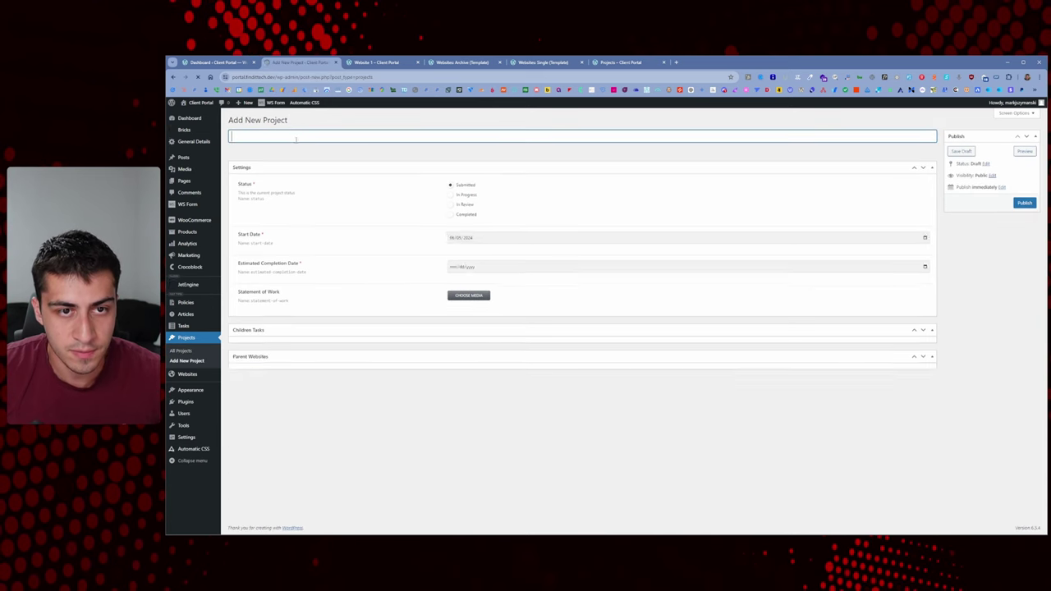
type("Project")
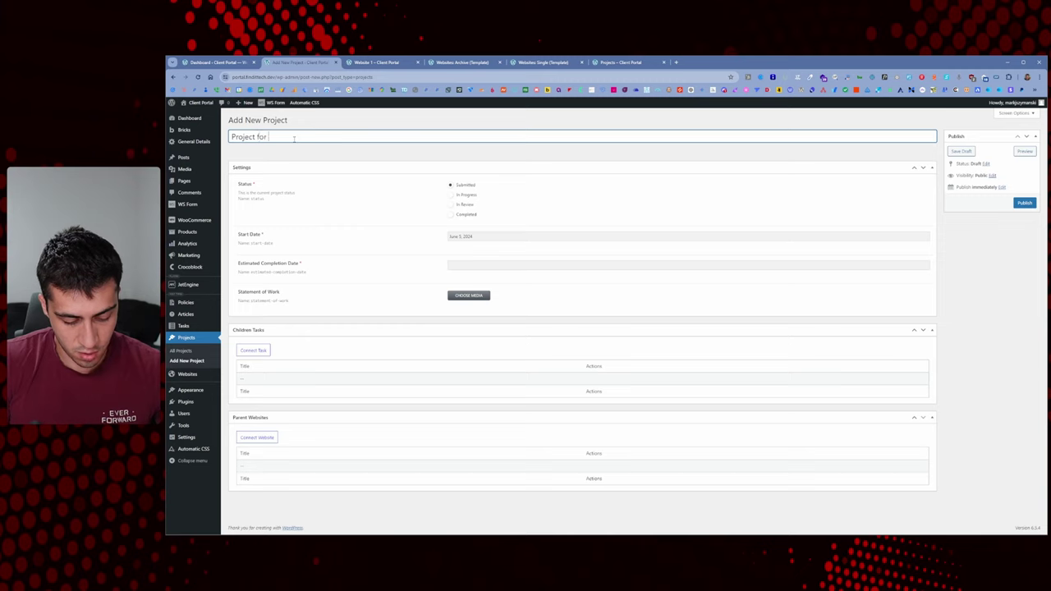
type(" for")
key("ctrl+a")
key("BackSpace")
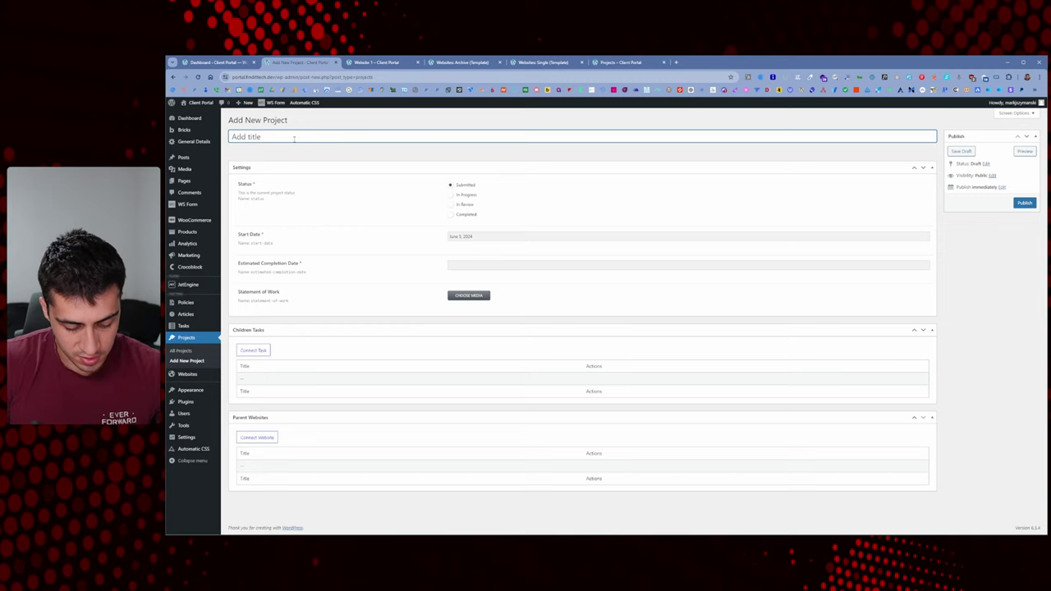
type("Create a ne")
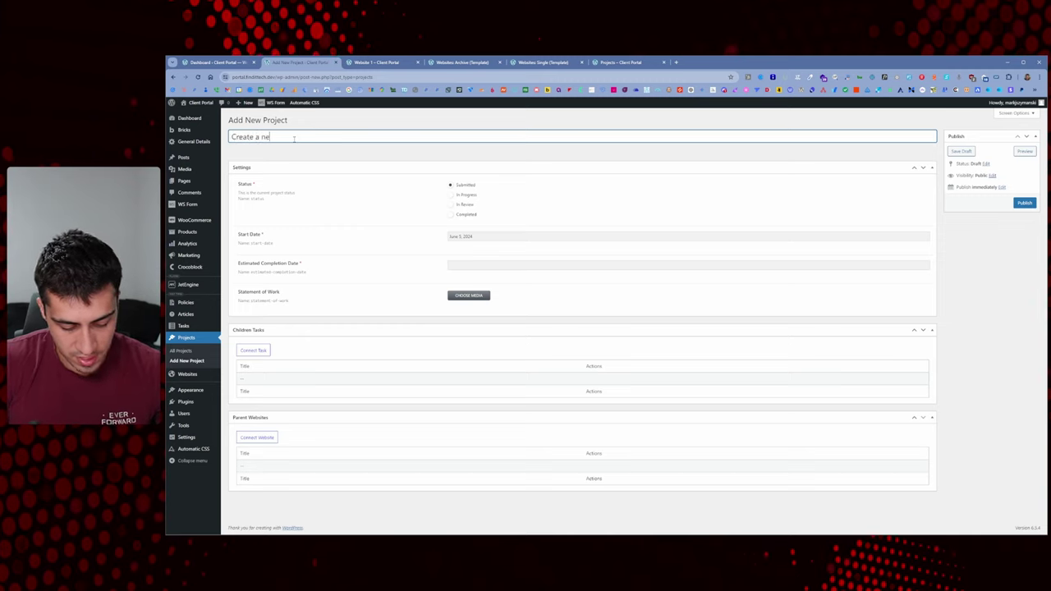
type("w page")
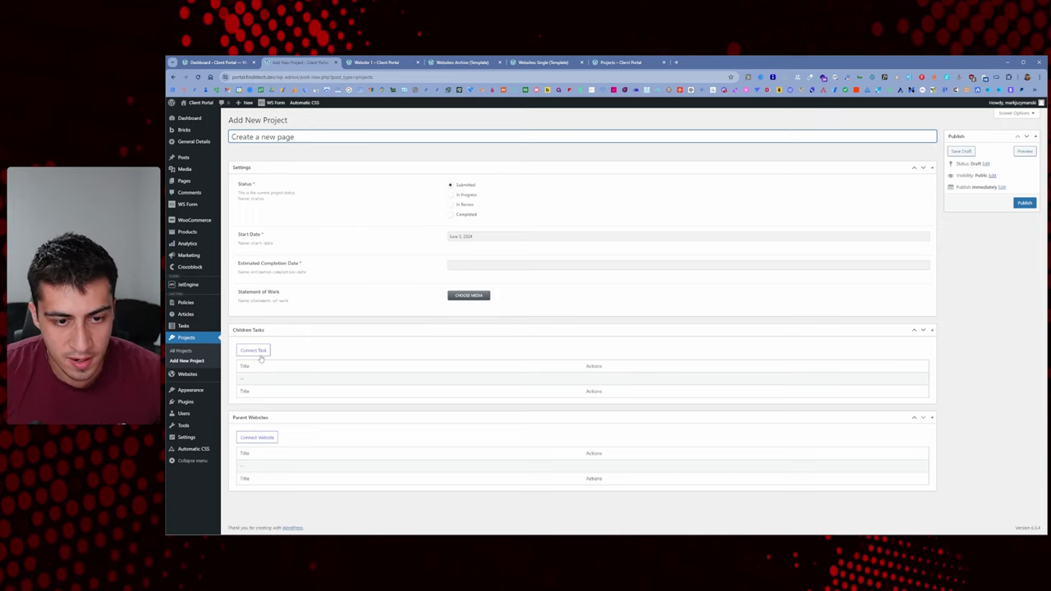
Connect Website 1 as the project's parent website and try to publish the project
left_click(258, 437)
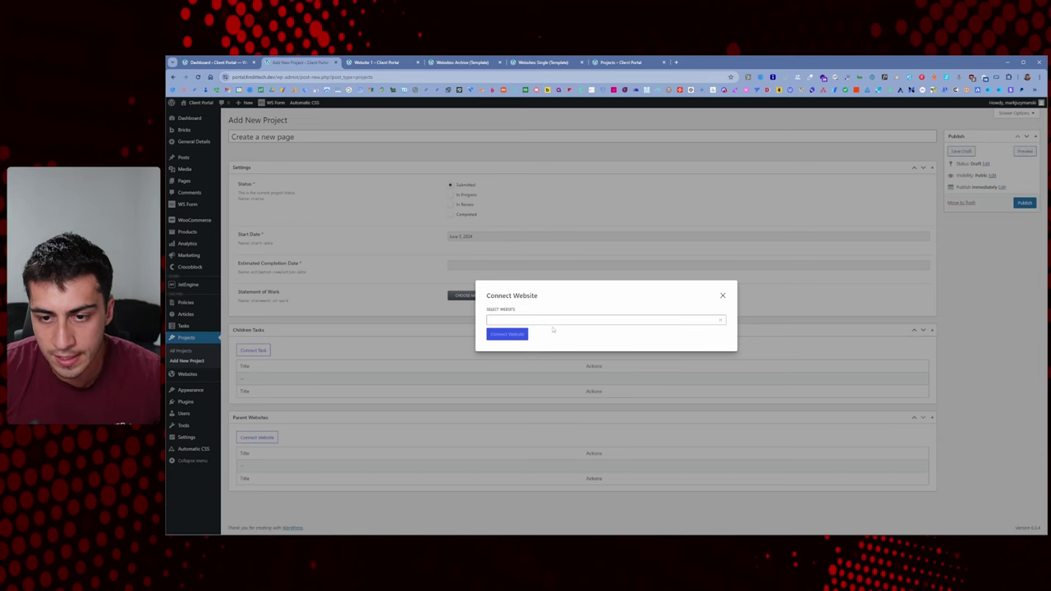
left_click(545, 323)
left_click(538, 336)
left_click(507, 333)
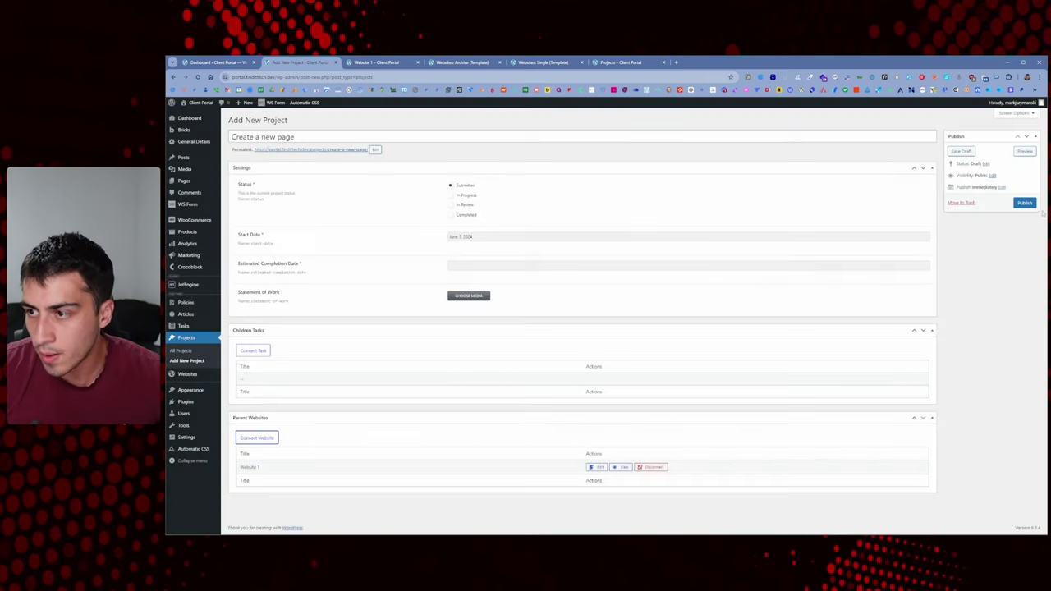
left_click(1025, 203)
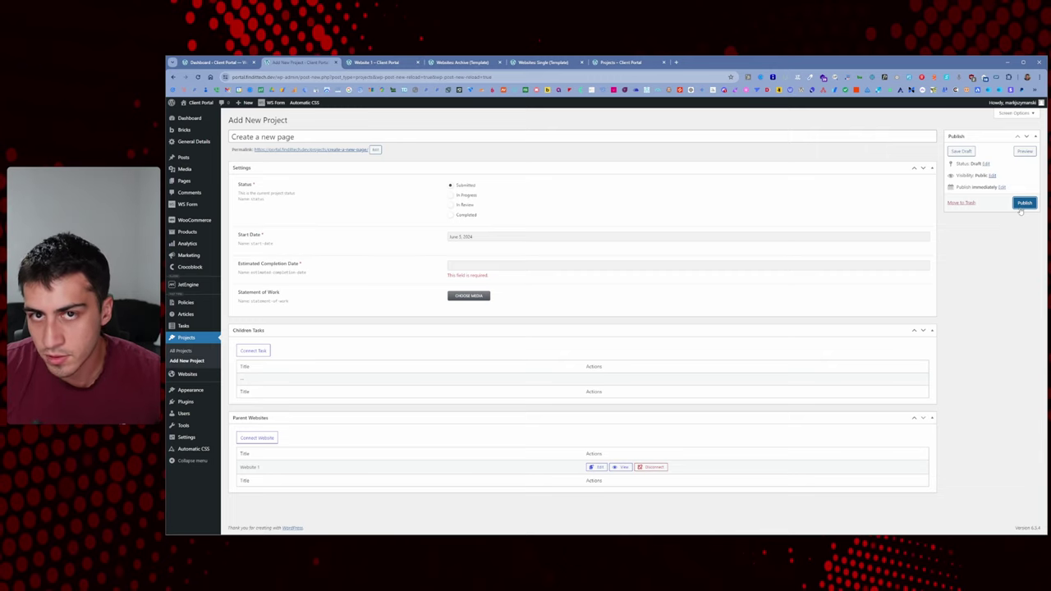
left_click(1023, 207)
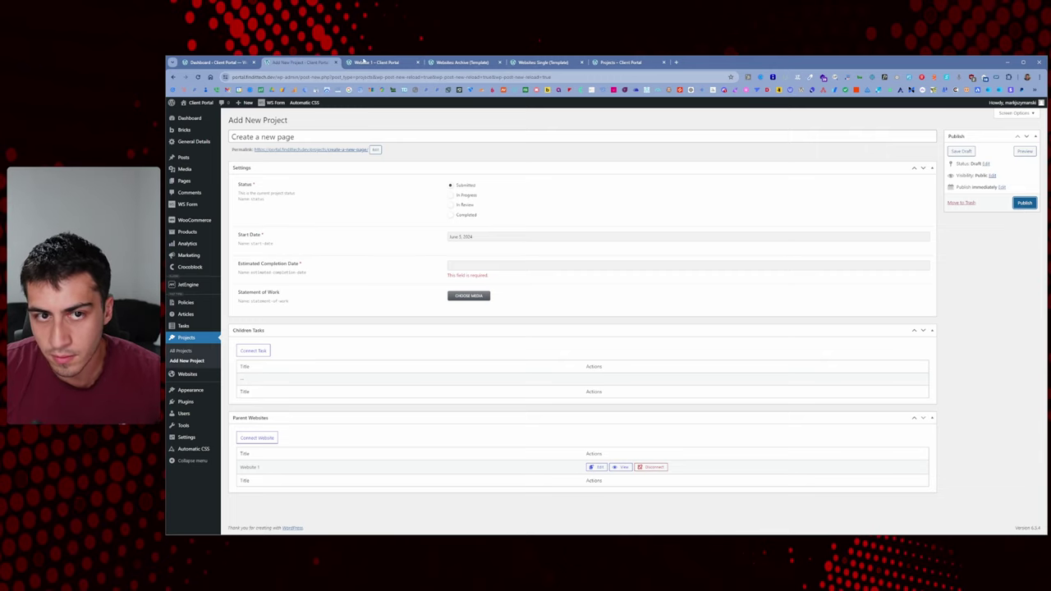
Reload the Website 1 page to check the rows of its Projects table and view the Projects archive
left_click(363, 63)
right_click(287, 211)
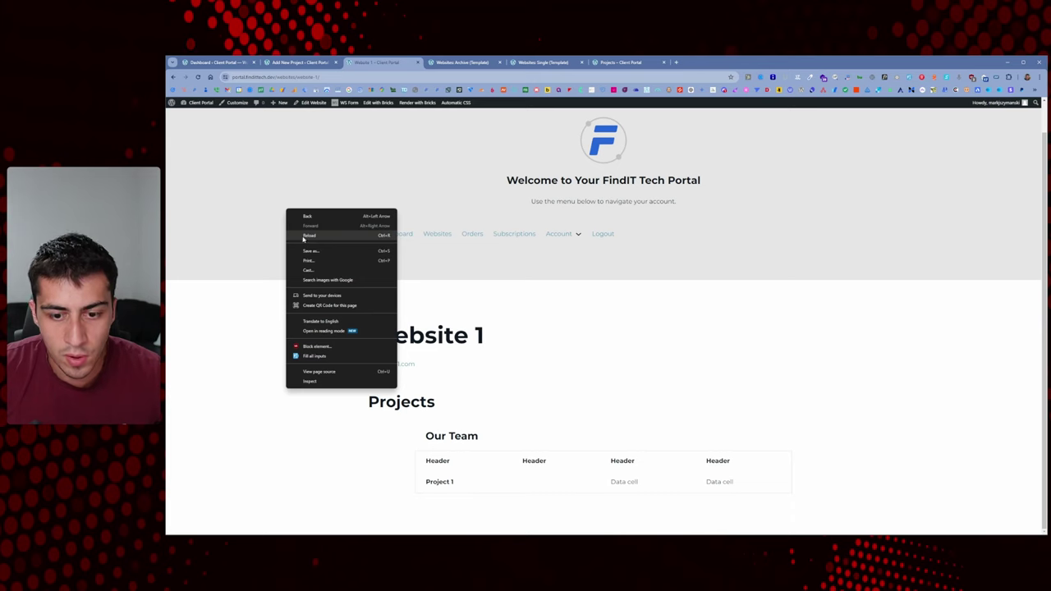
left_click(304, 237)
scroll(309, 246, "down", 1)
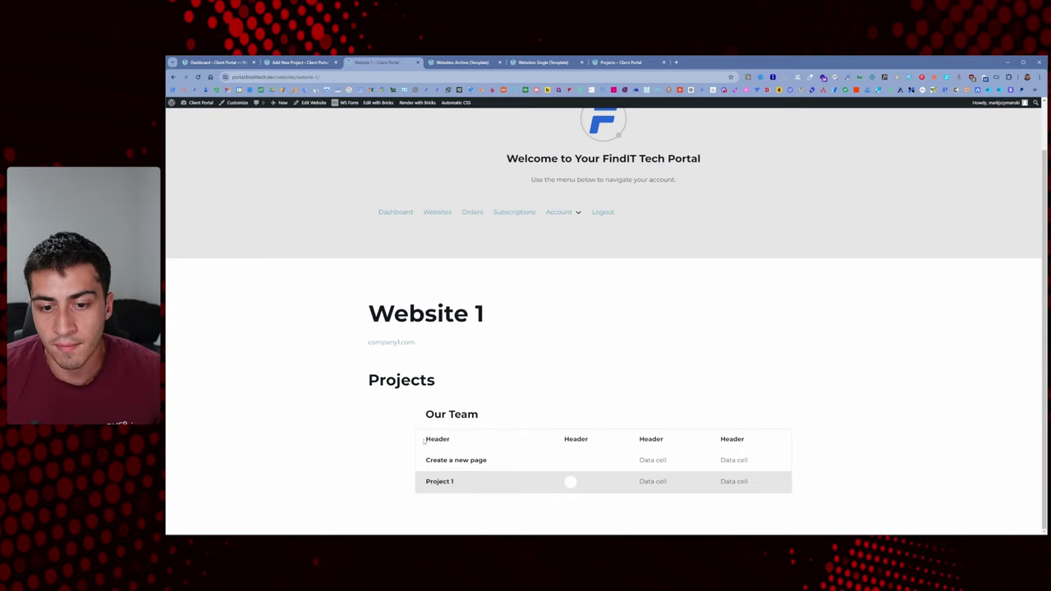
left_click(620, 62)
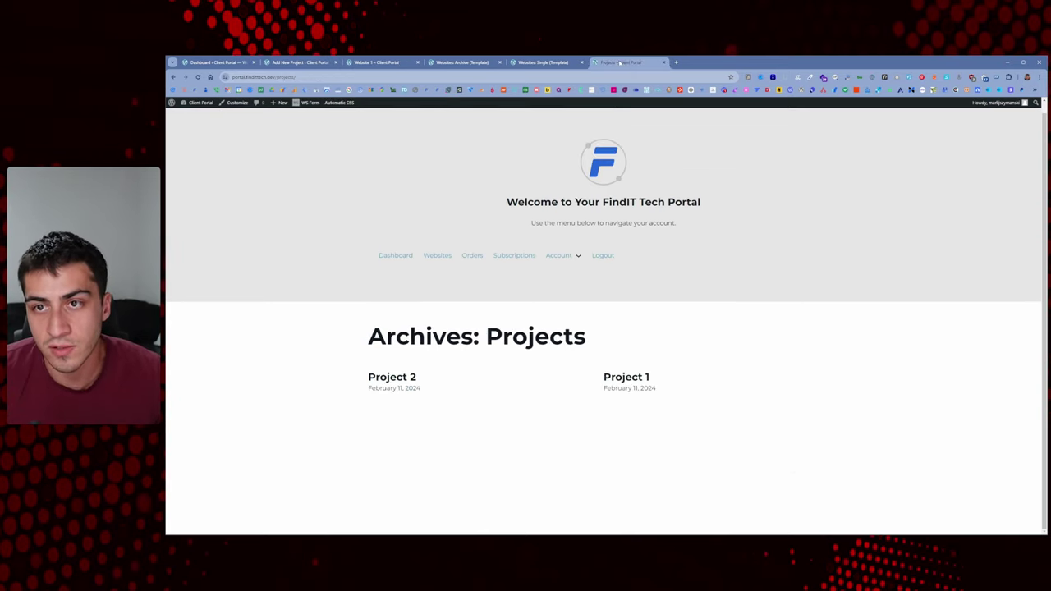
Return to the "Websites: Single" template and delete the Table Alpha (CSS) element below the Projects heading
left_click(545, 62)
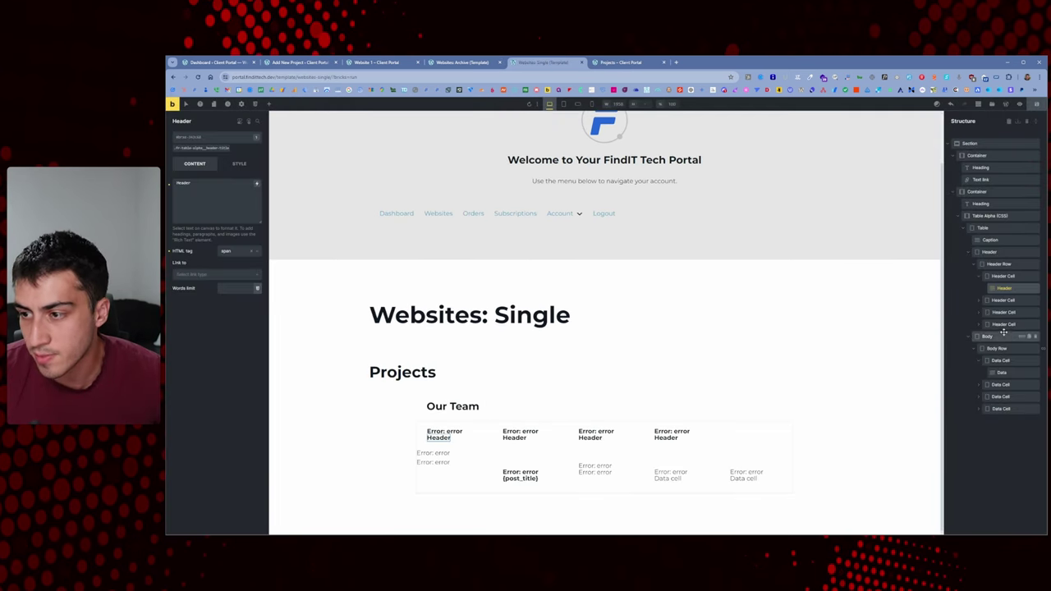
left_click(1002, 192)
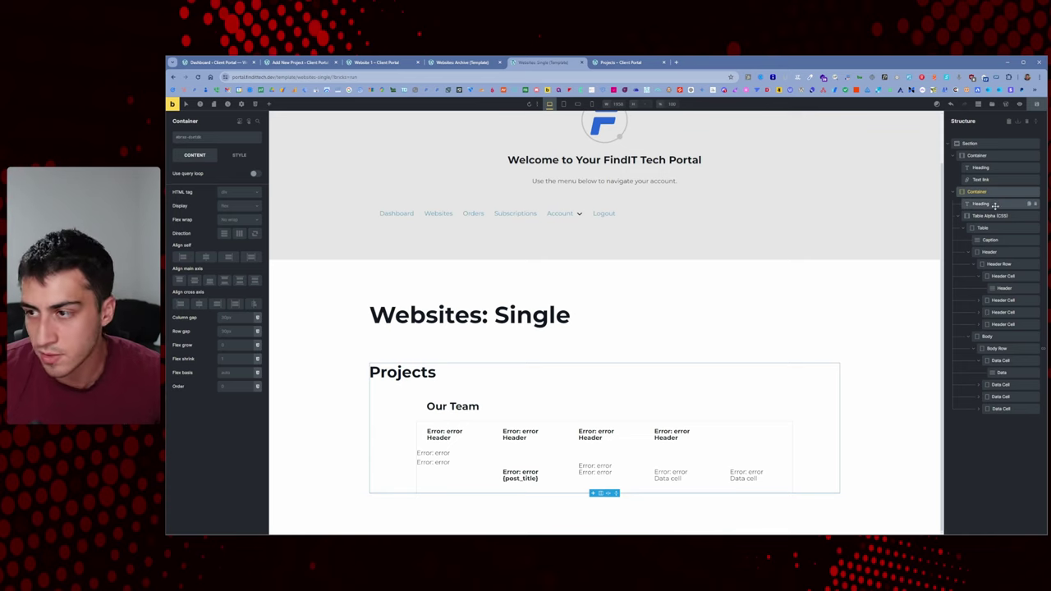
left_click(998, 215)
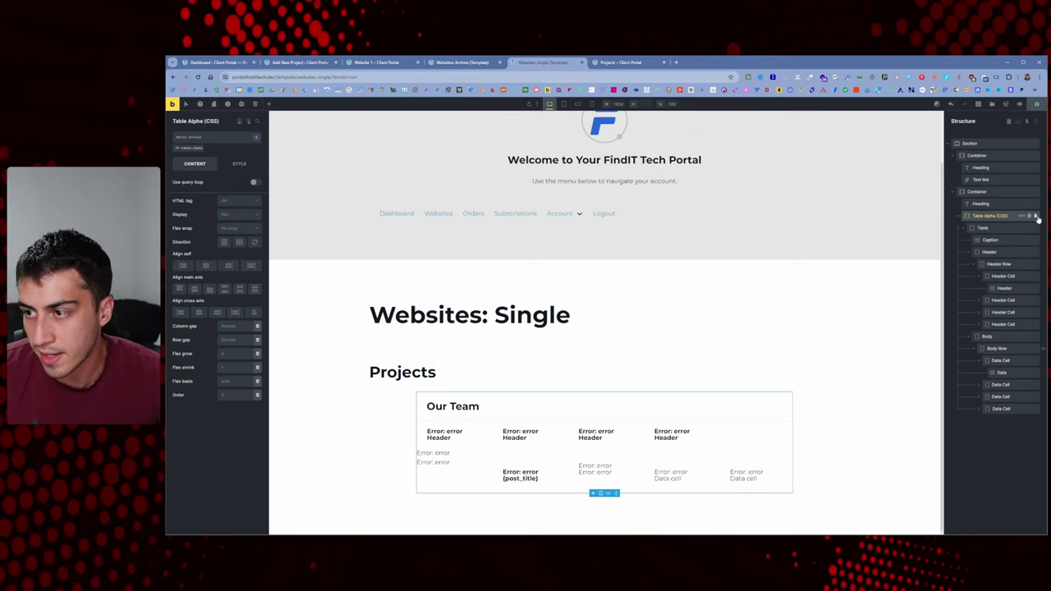
left_click(1036, 216)
Duplicate the Projects heading within its container
left_click(986, 205)
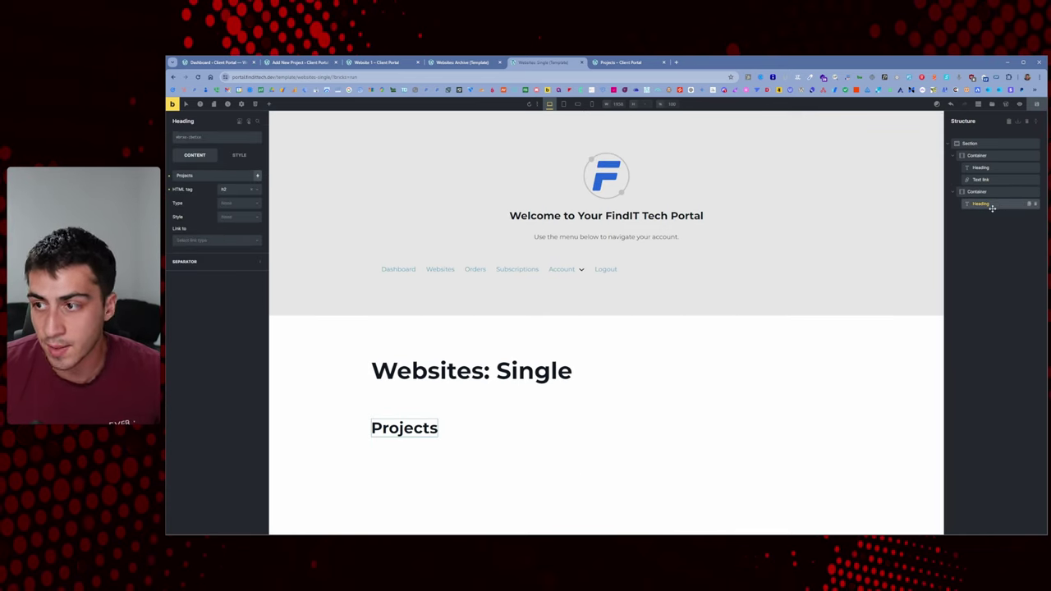
right_click(1003, 206)
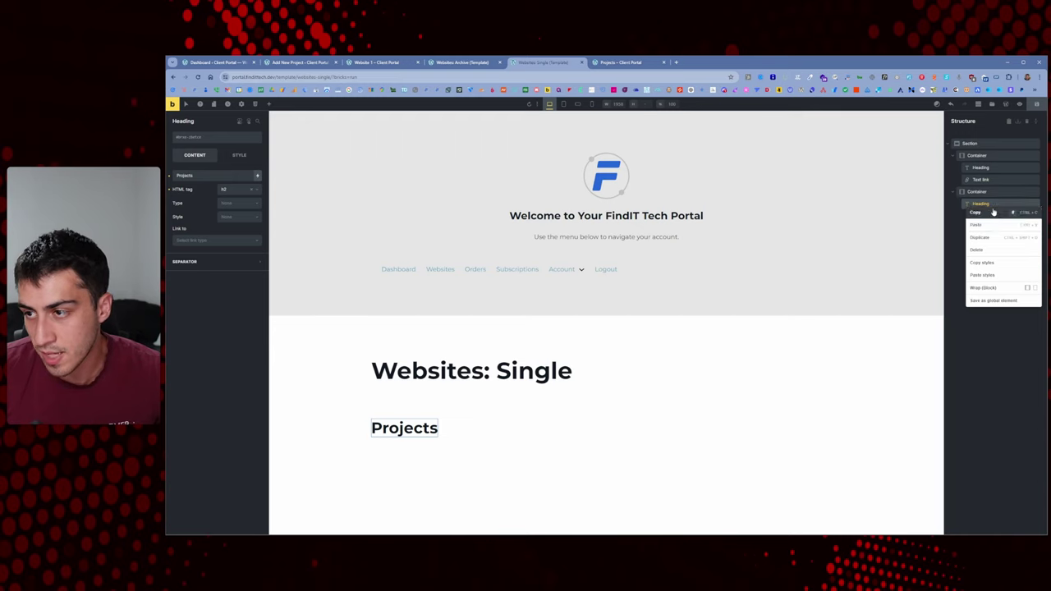
left_click(995, 205)
right_click(995, 206)
left_click(997, 237)
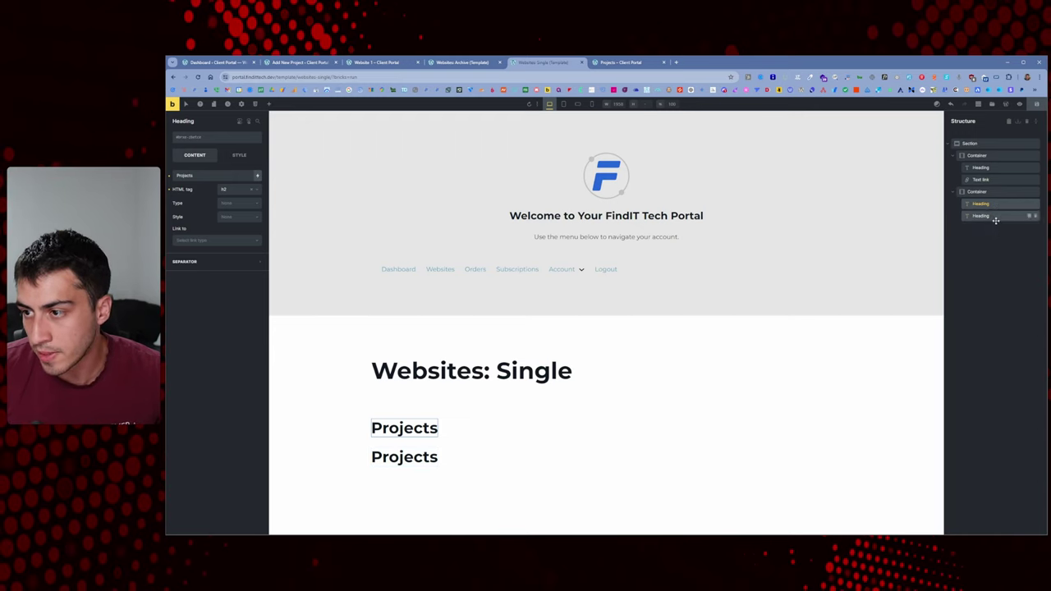
Change the duplicated Projects heading to an h3 tag and replace its text with the dynamic post title
left_click(234, 192)
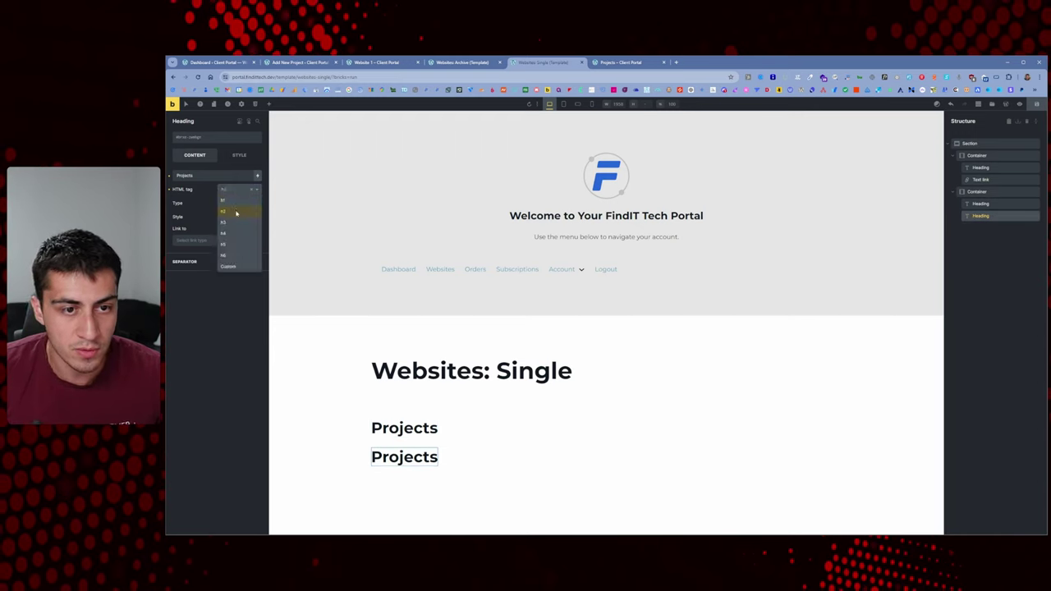
left_click(234, 223)
double_click(204, 175)
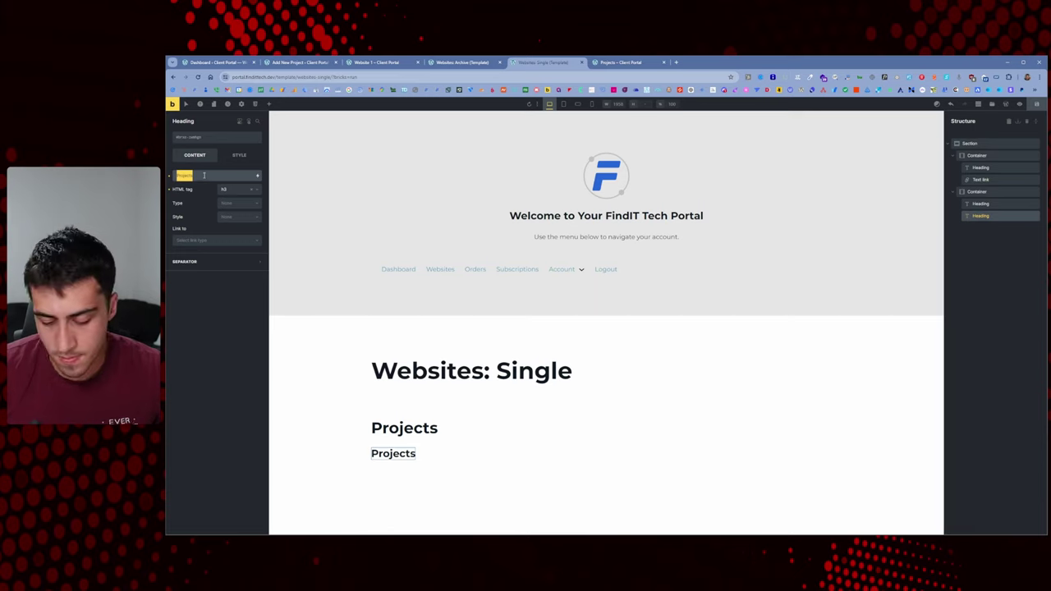
key("BackSpace")
left_click(258, 176)
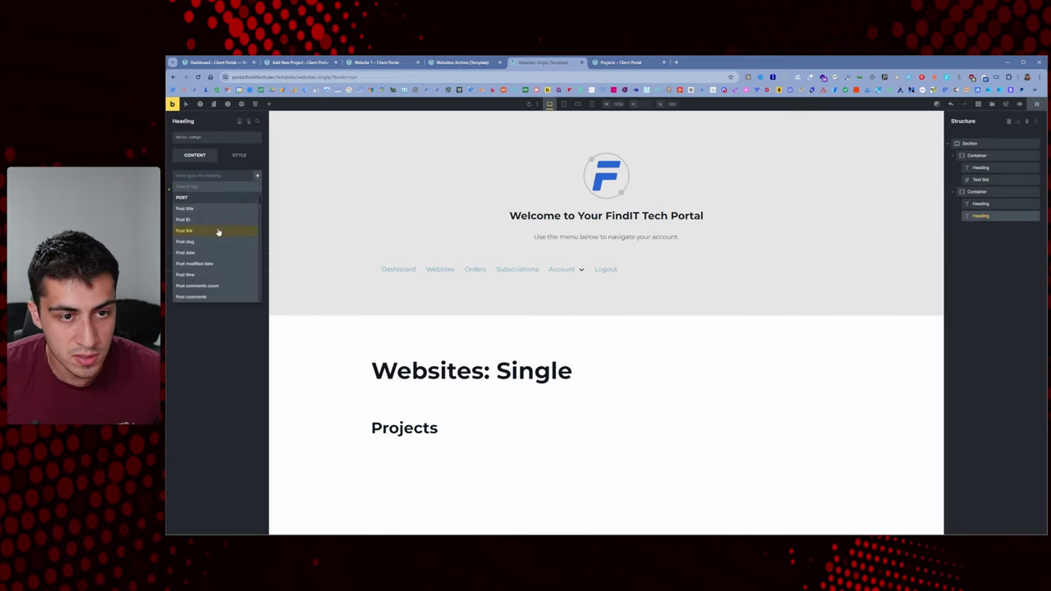
left_click(213, 210)
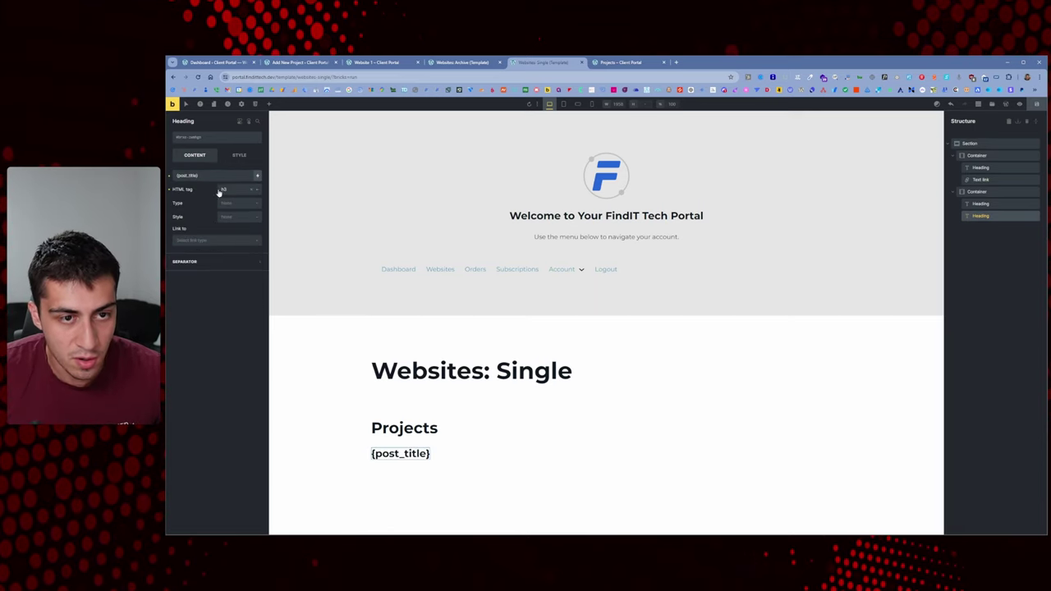
Wrap the post title heading in a block and rename the block "Projects Card"
right_click(985, 217)
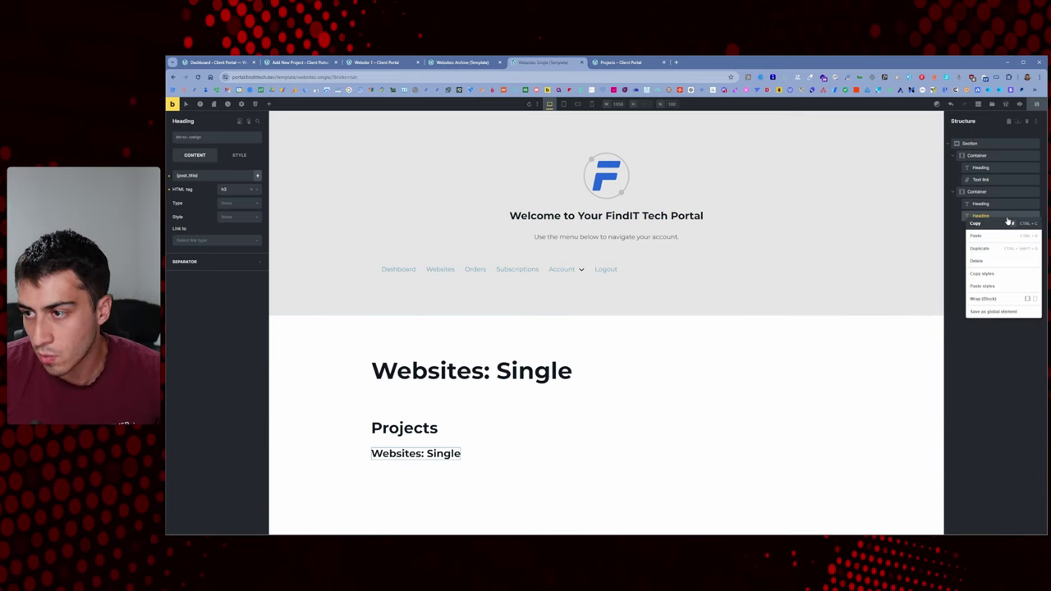
left_click(984, 299)
left_click(961, 217)
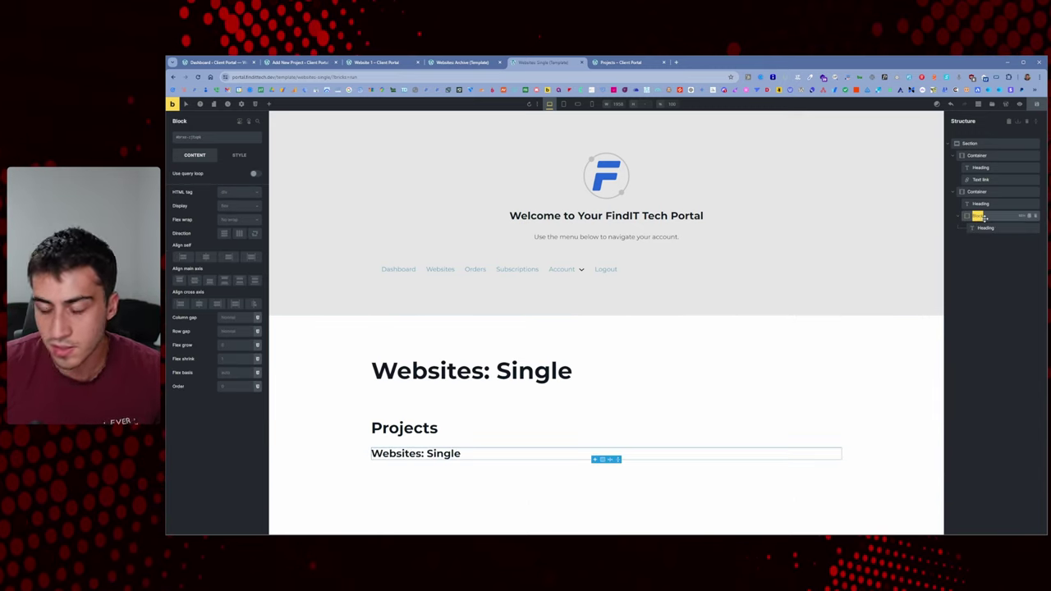
type("ects Card")
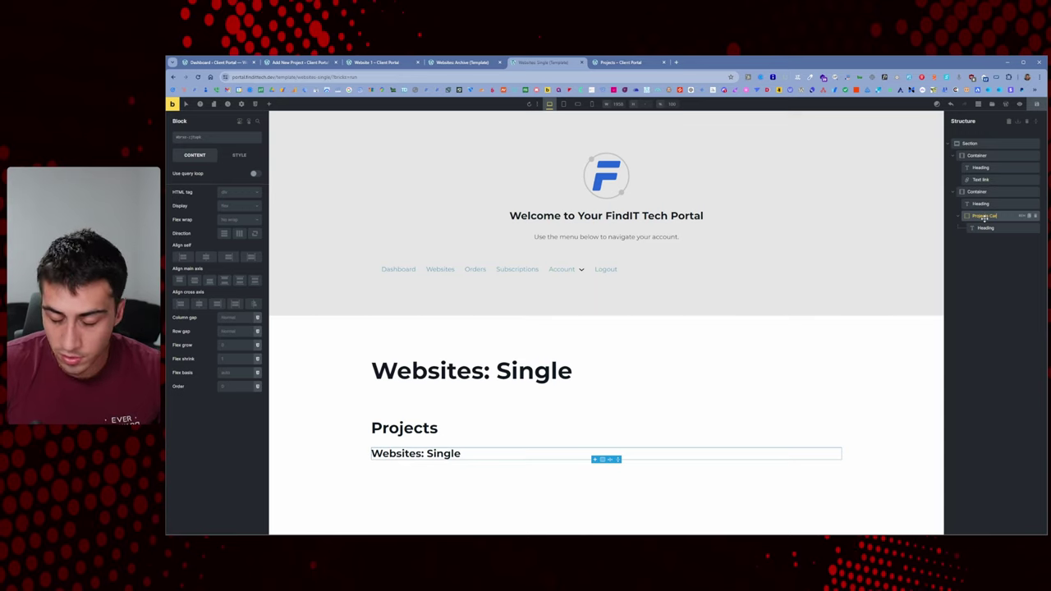
key("Return")
left_click(993, 227)
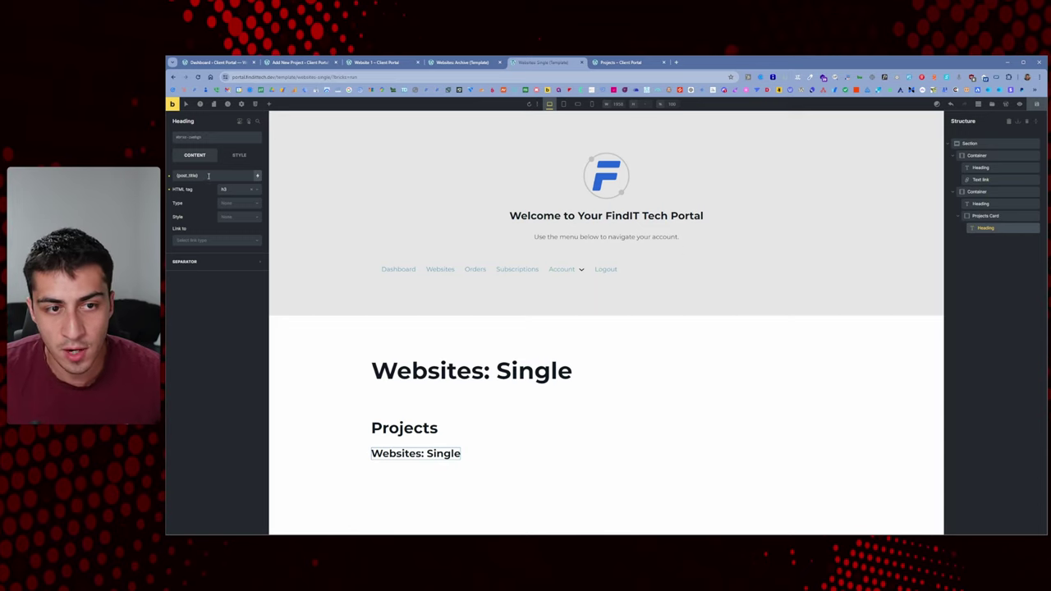
Give the Projects Card block the translucent black background colour var(--black-trans-10)
left_click(985, 216)
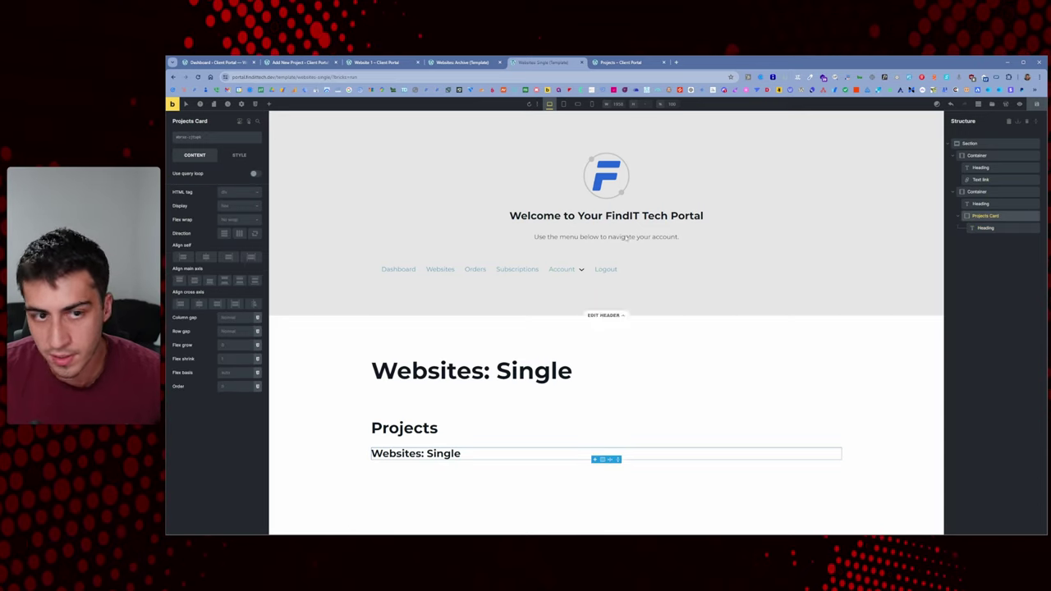
left_click(236, 156)
left_click(215, 212)
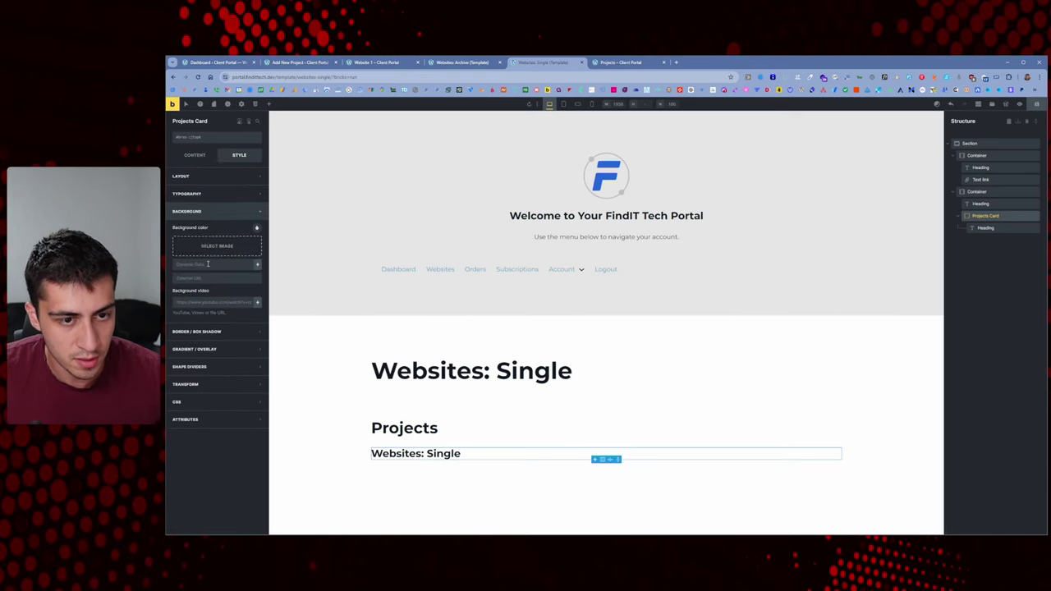
left_click(255, 228)
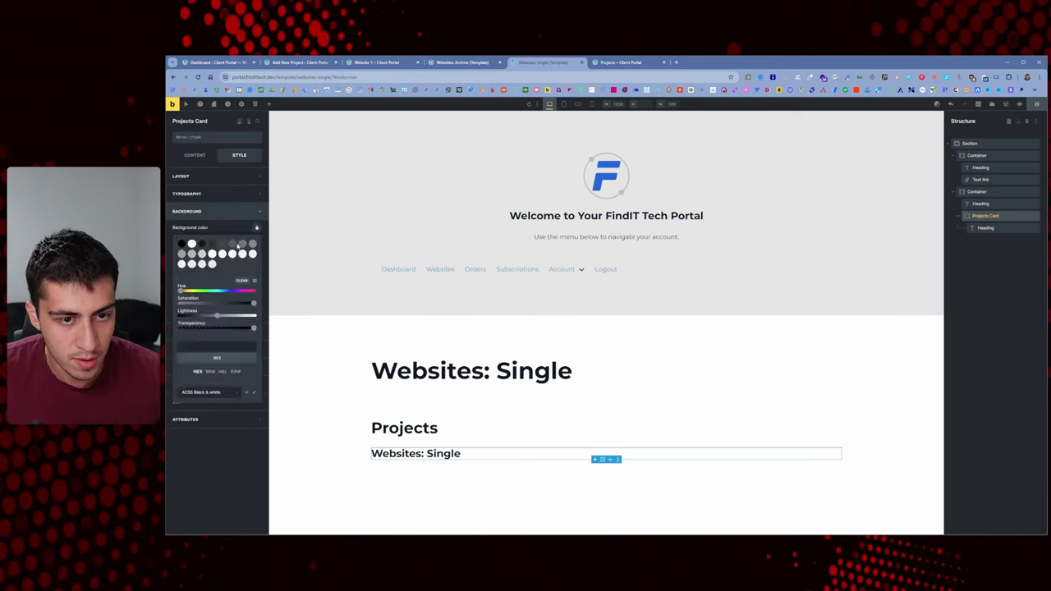
left_click(253, 245)
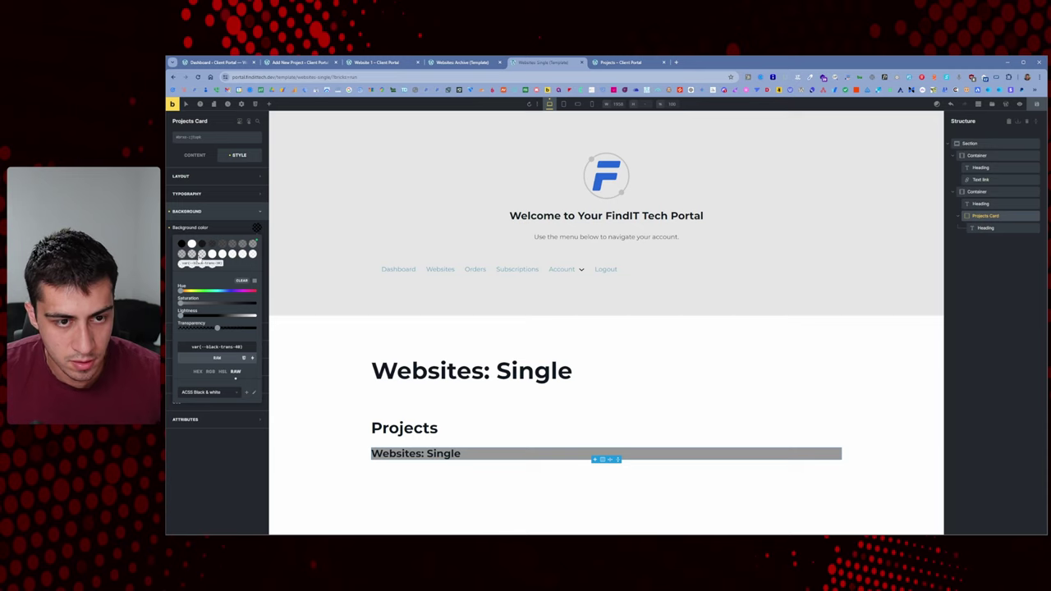
left_click(202, 255)
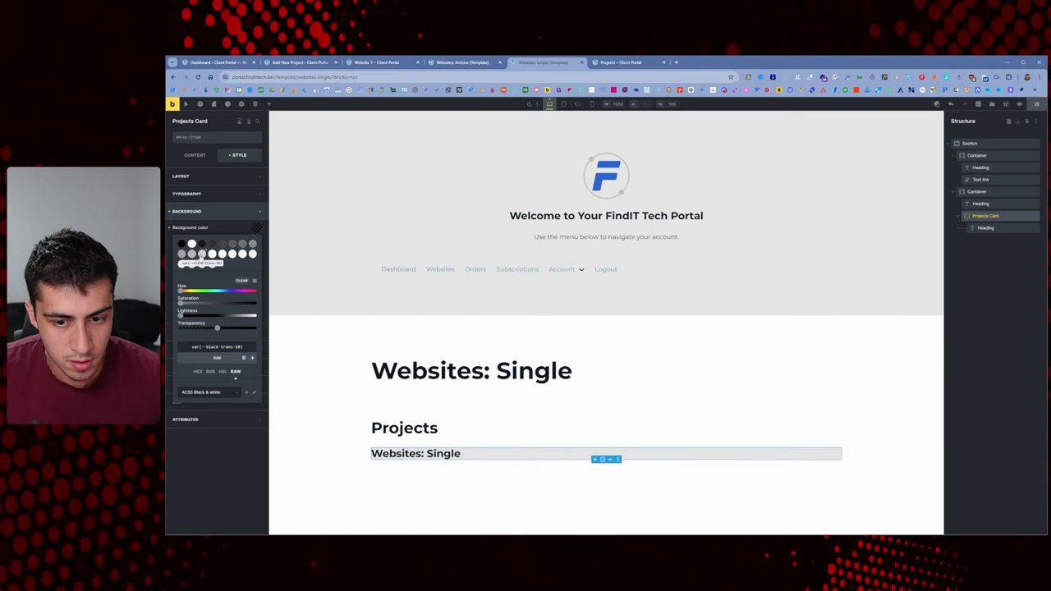
Set the Projects Card block's padding to the small space variable (space-s) on all four sides
left_click(222, 180)
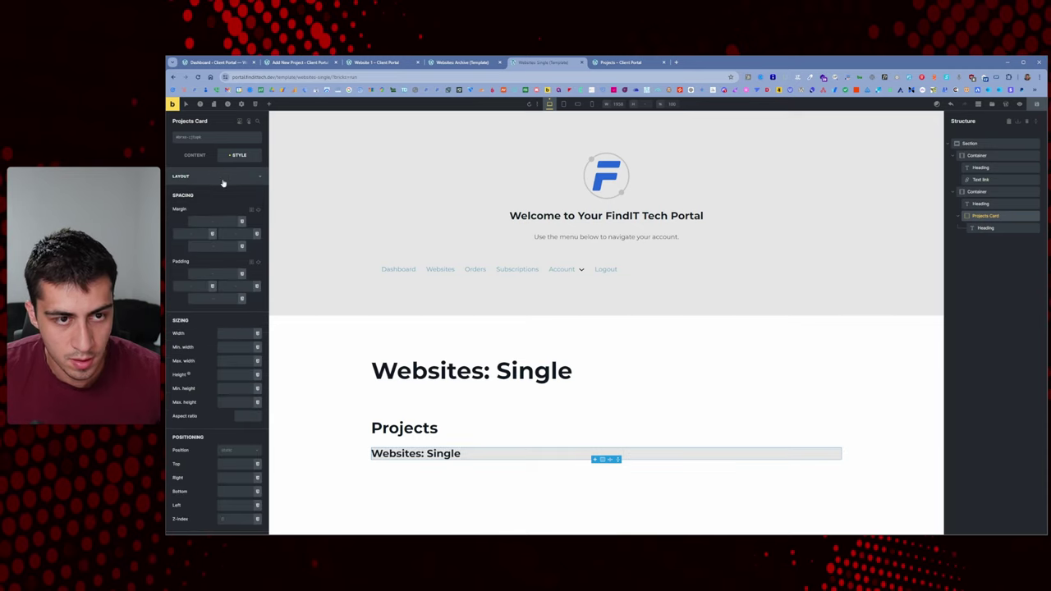
left_click(199, 138)
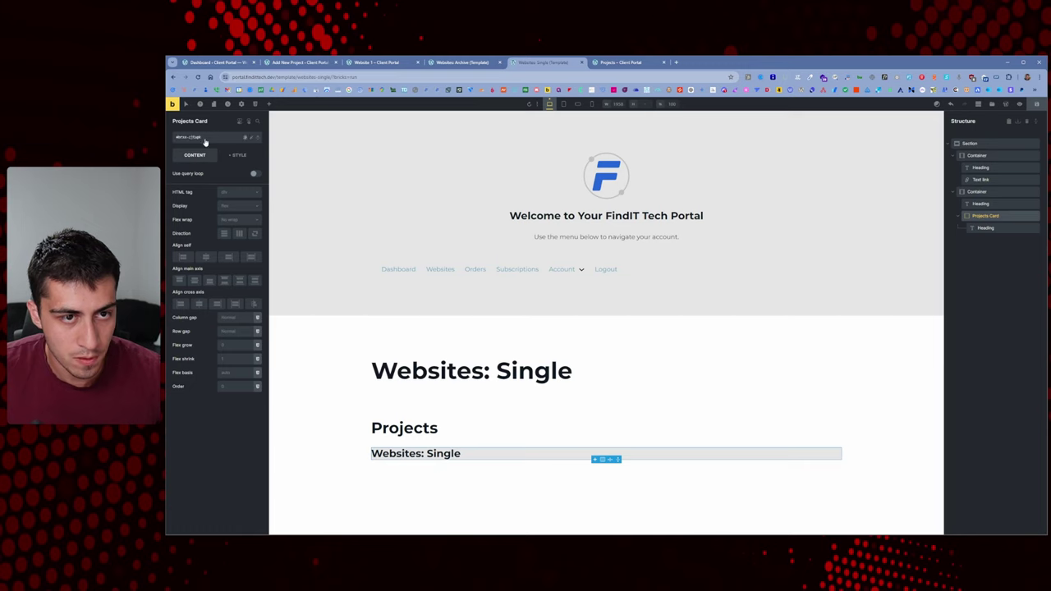
left_click(204, 138)
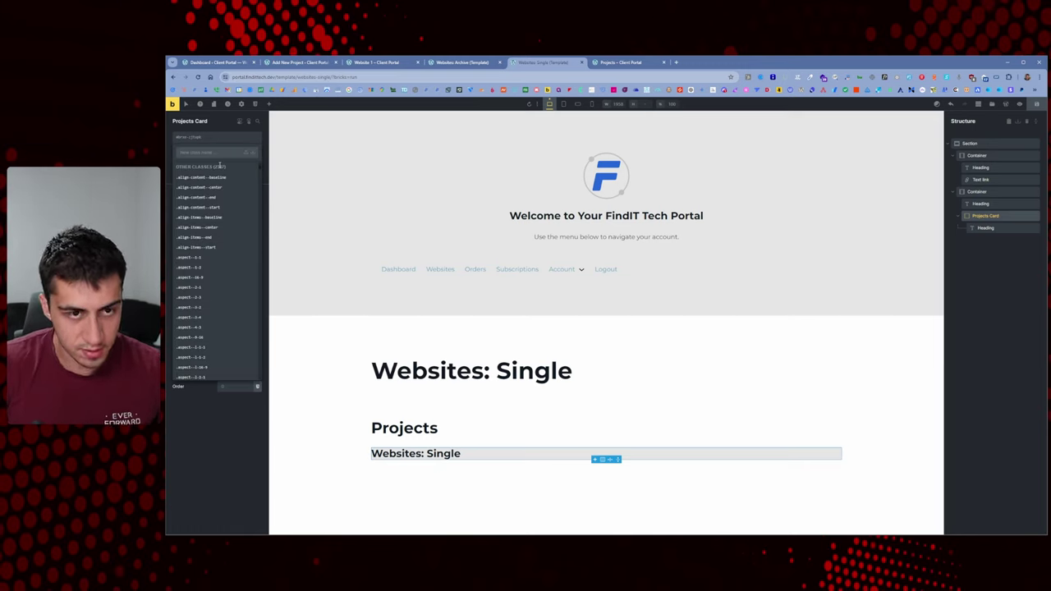
left_click(171, 155)
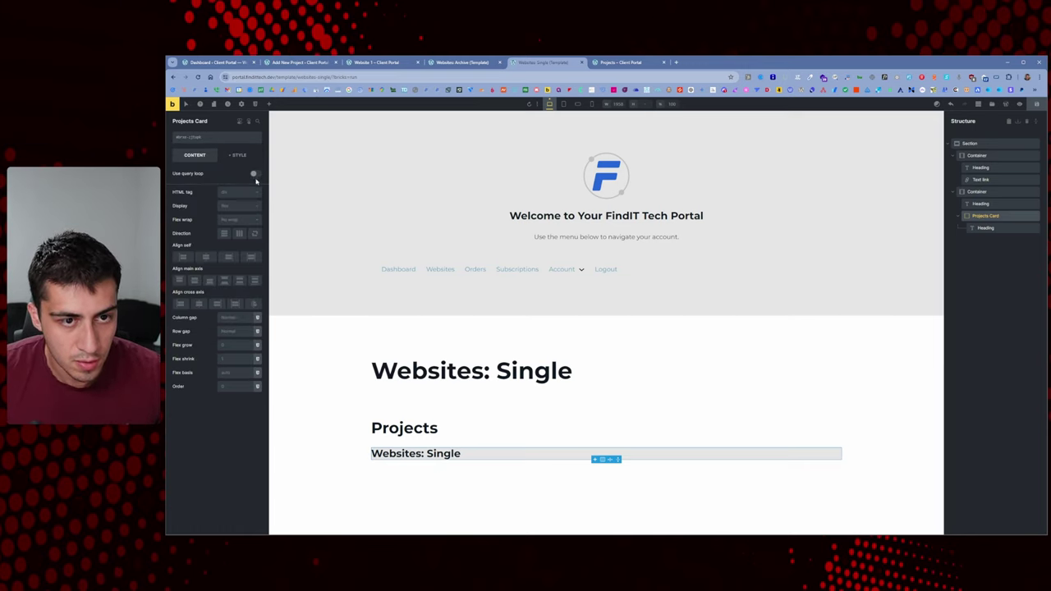
left_click(238, 155)
right_click(211, 276)
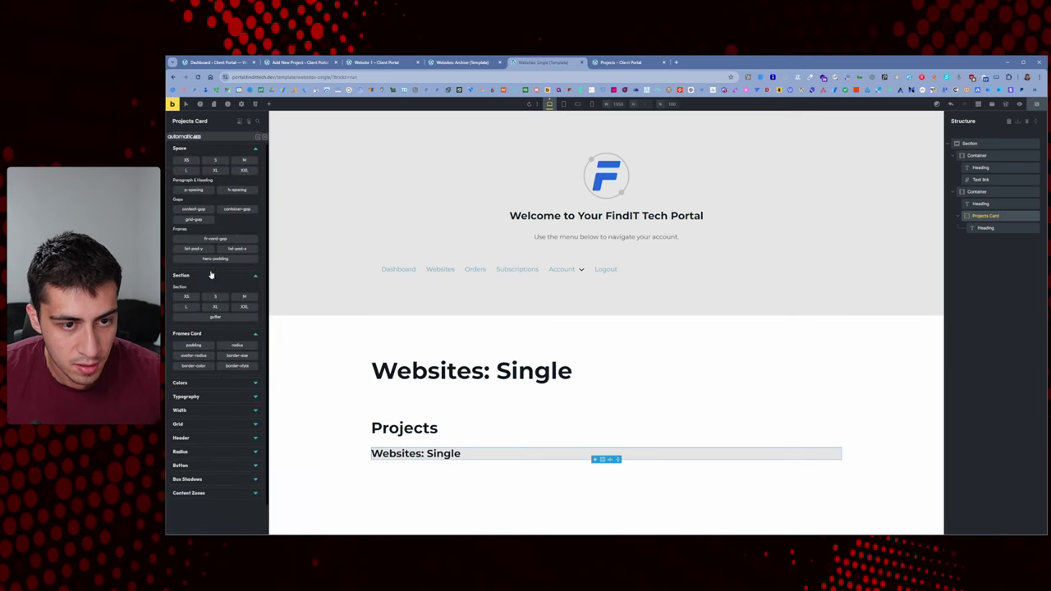
left_click(236, 165)
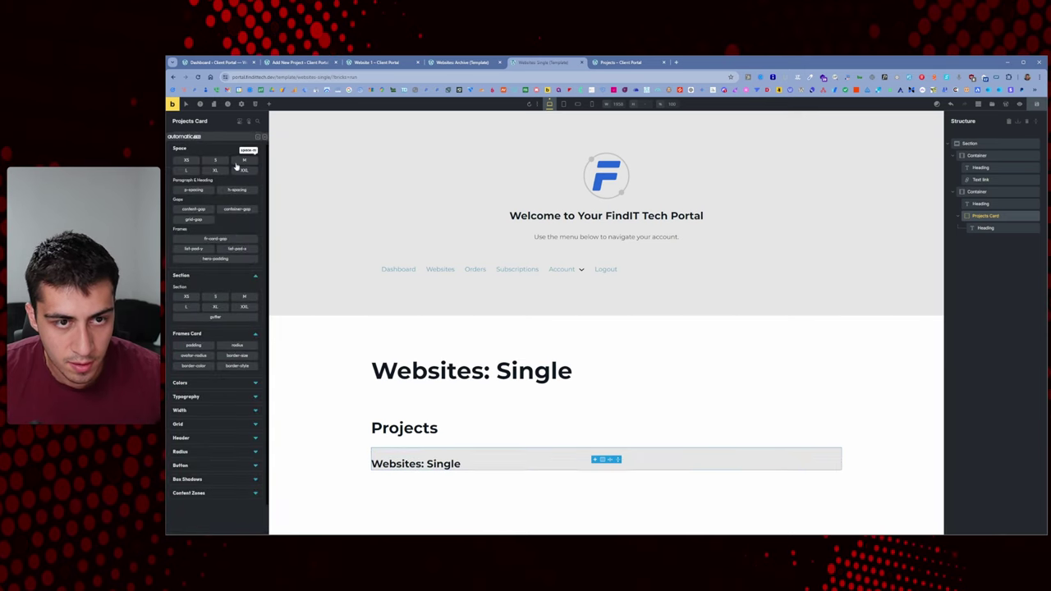
left_click(218, 163)
left_click(220, 164)
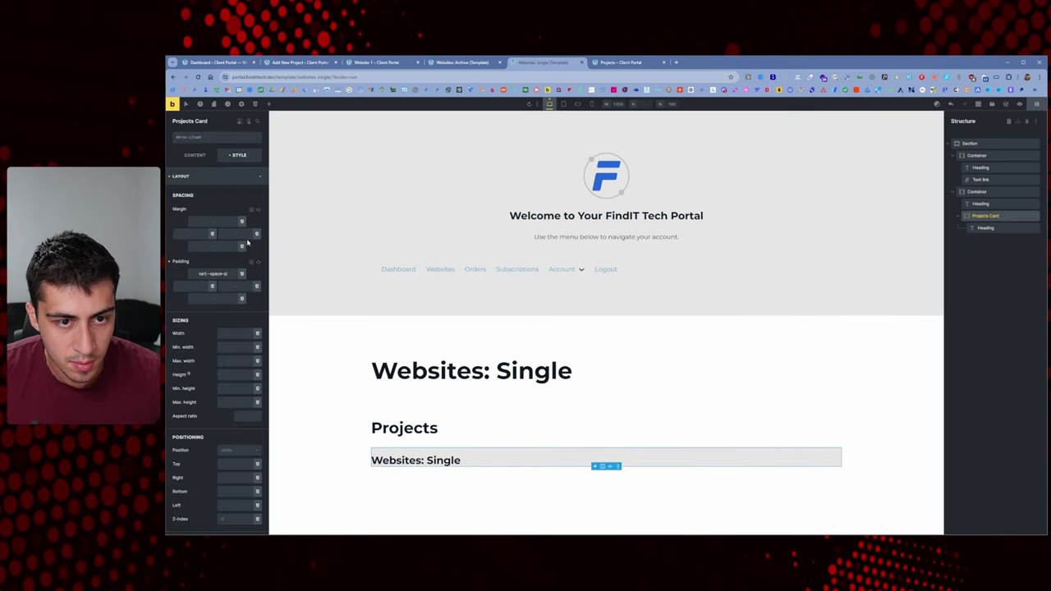
left_click(257, 263)
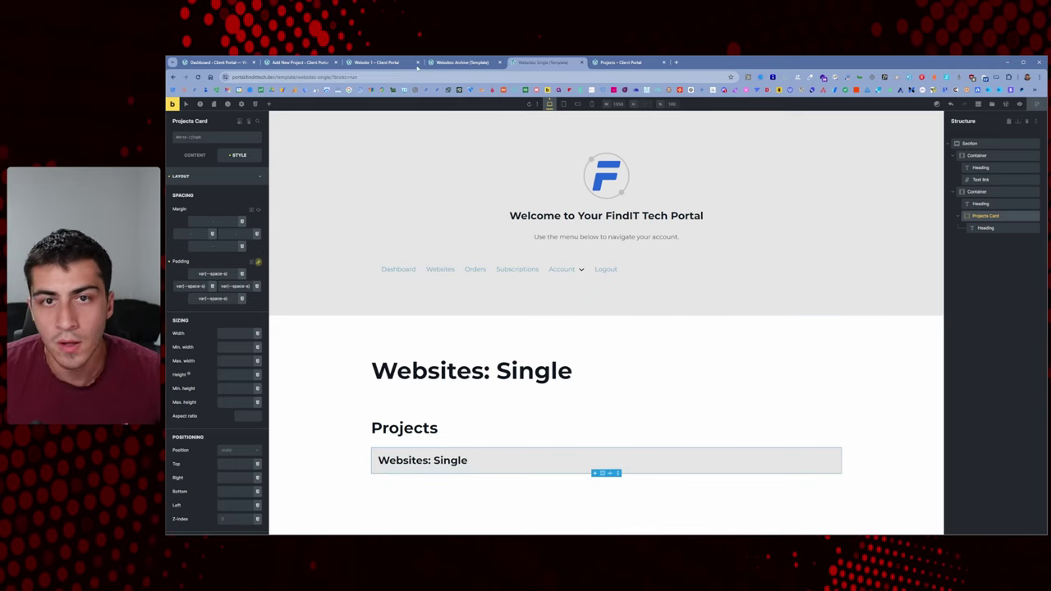
Save the template and reload the Website 1 page to check the styled project card
key("ctrl+s")
left_click(363, 63)
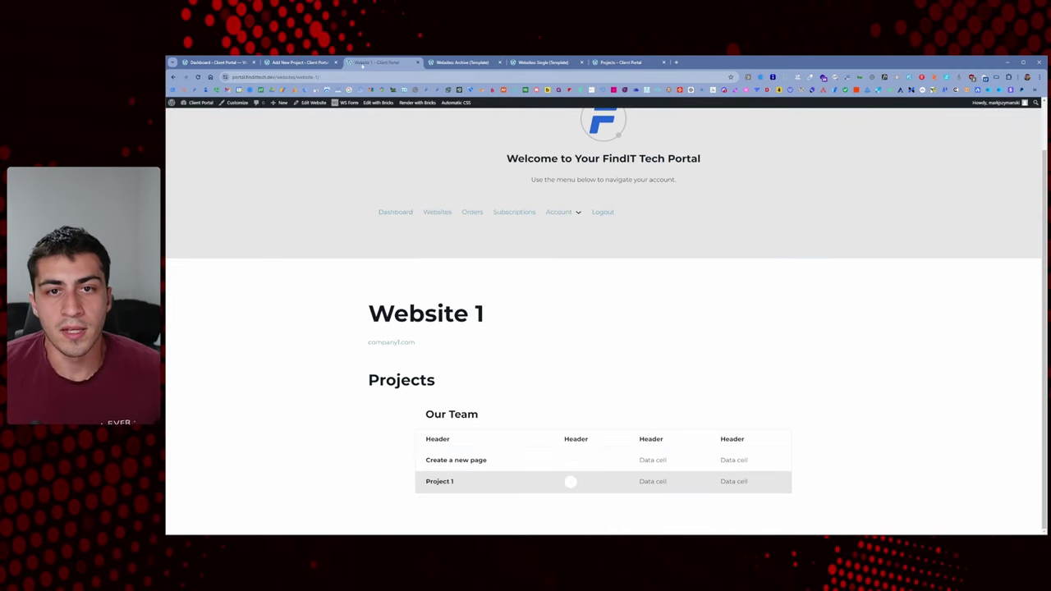
right_click(288, 243)
left_click(314, 278)
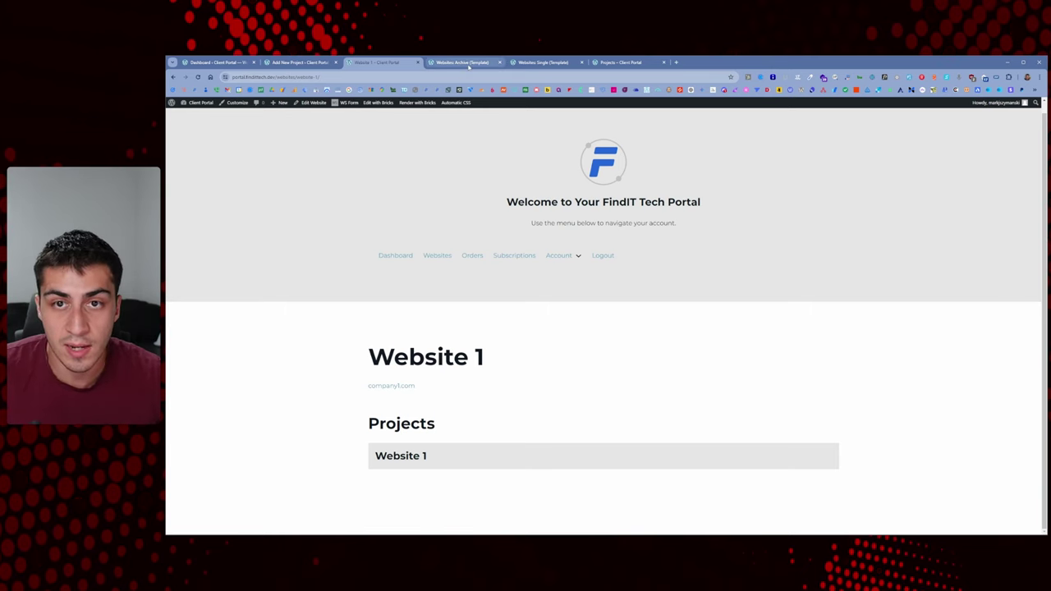
Back in the "Websites: Single" template, enable a query loop on Projects Card with the "JE Relation: Websites to Projects" query type
left_click(529, 63)
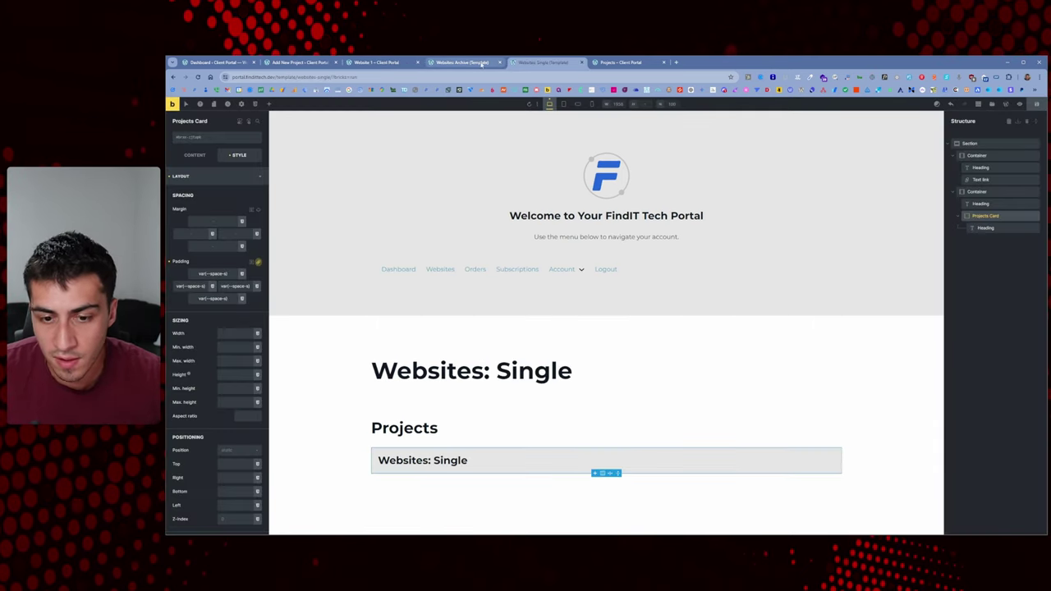
left_click(455, 461)
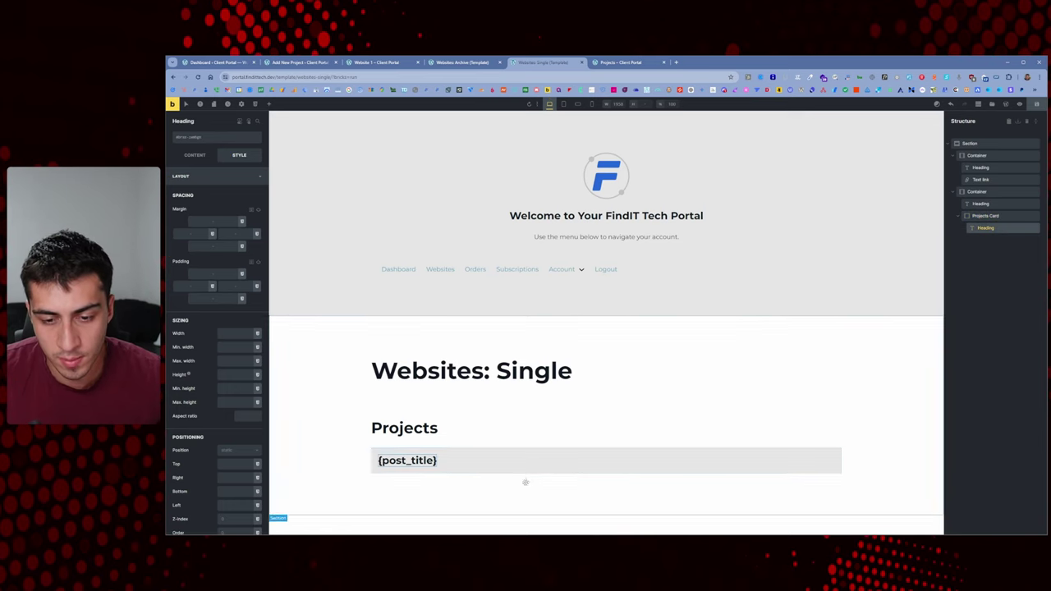
left_click(608, 470)
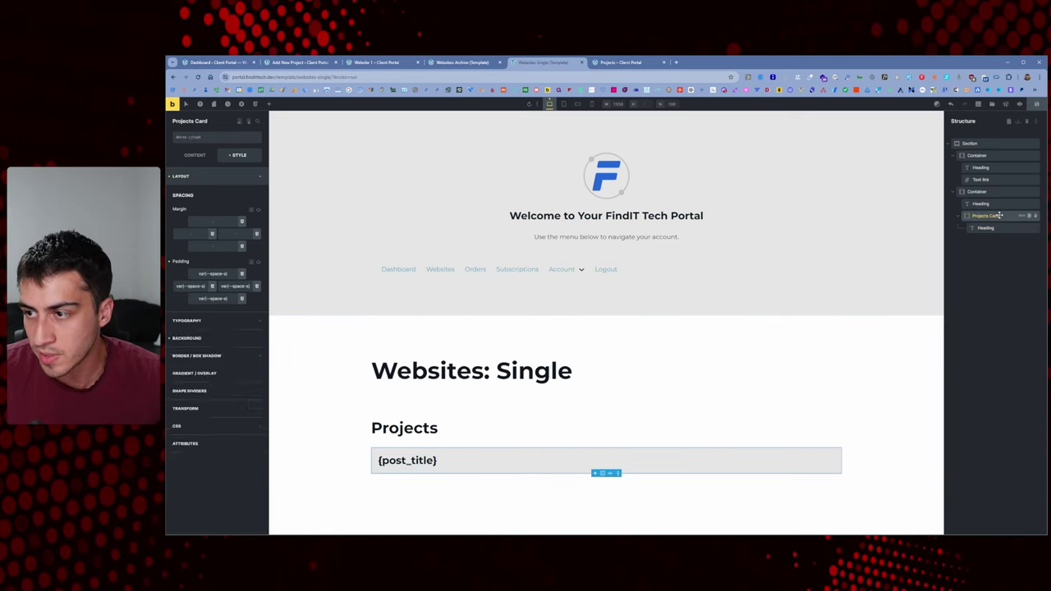
left_click(195, 155)
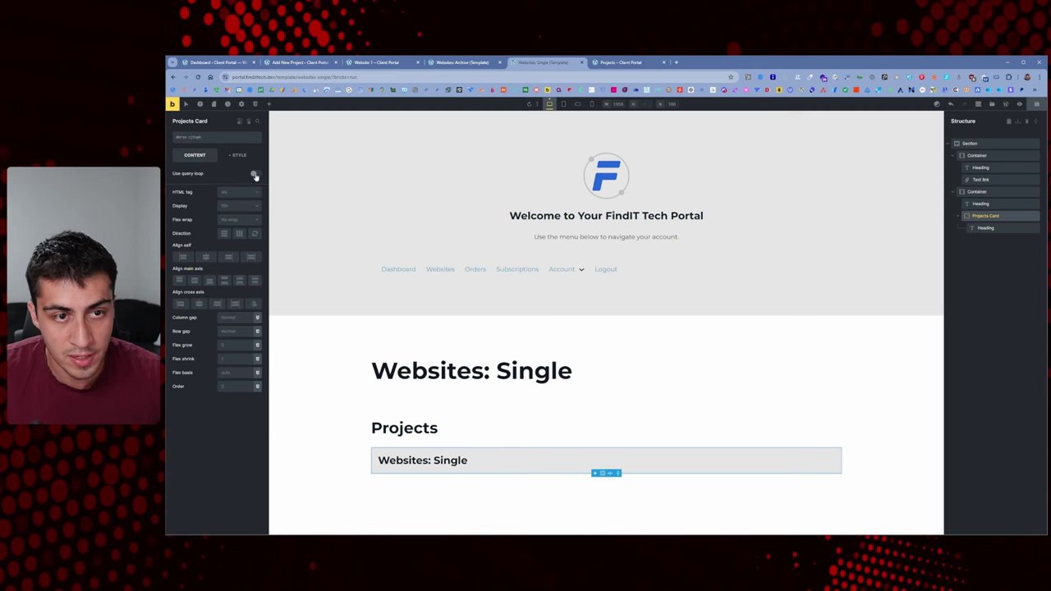
left_click(255, 175)
left_click(256, 184)
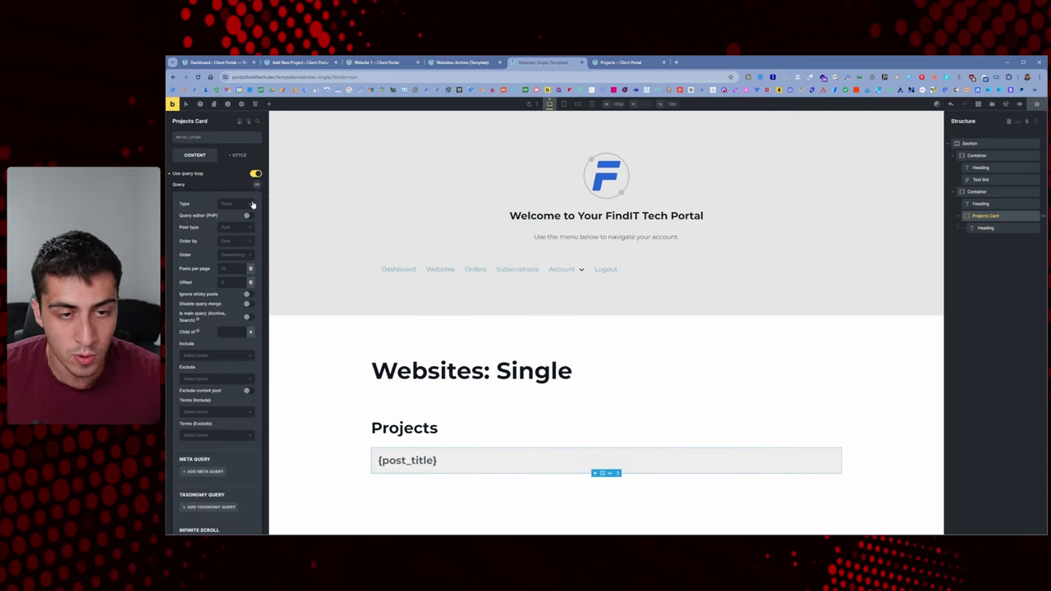
left_click(251, 204)
scroll(238, 261, "down", 2)
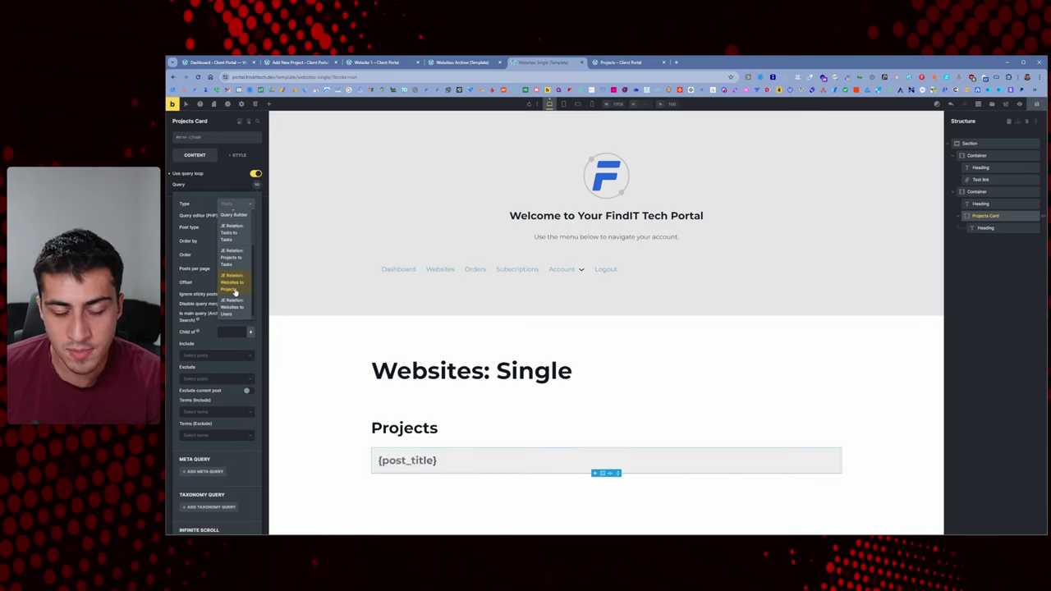
scroll(234, 280, "up", 2)
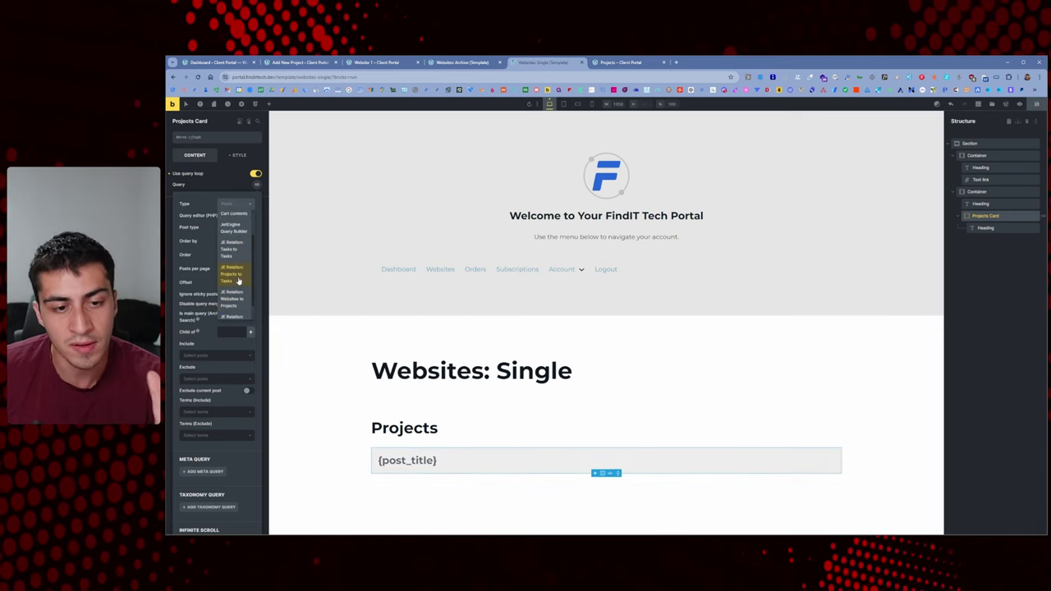
scroll(239, 271, "down", 2)
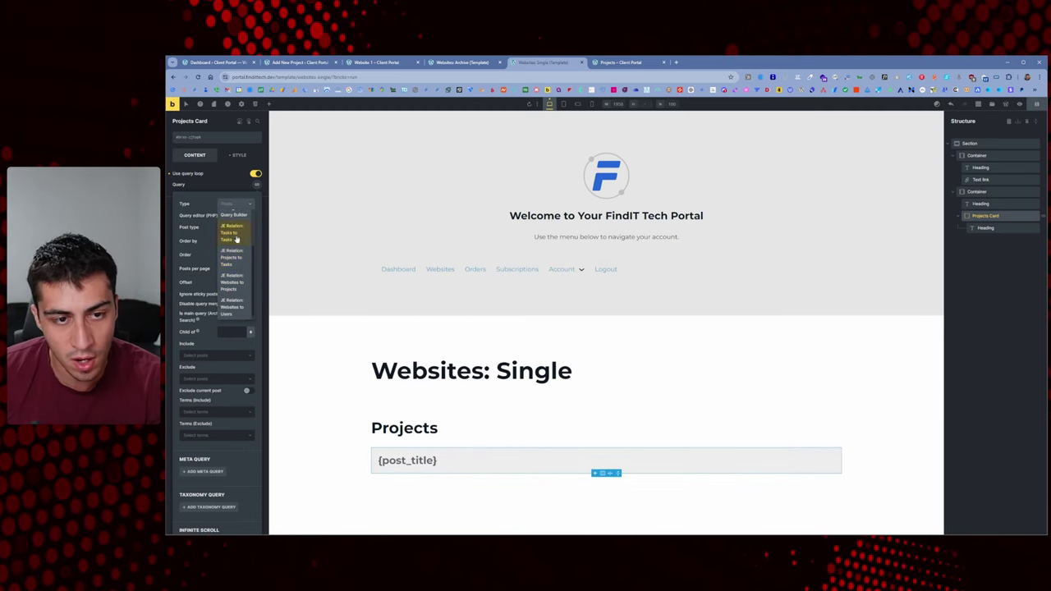
left_click(236, 287)
left_click(216, 464)
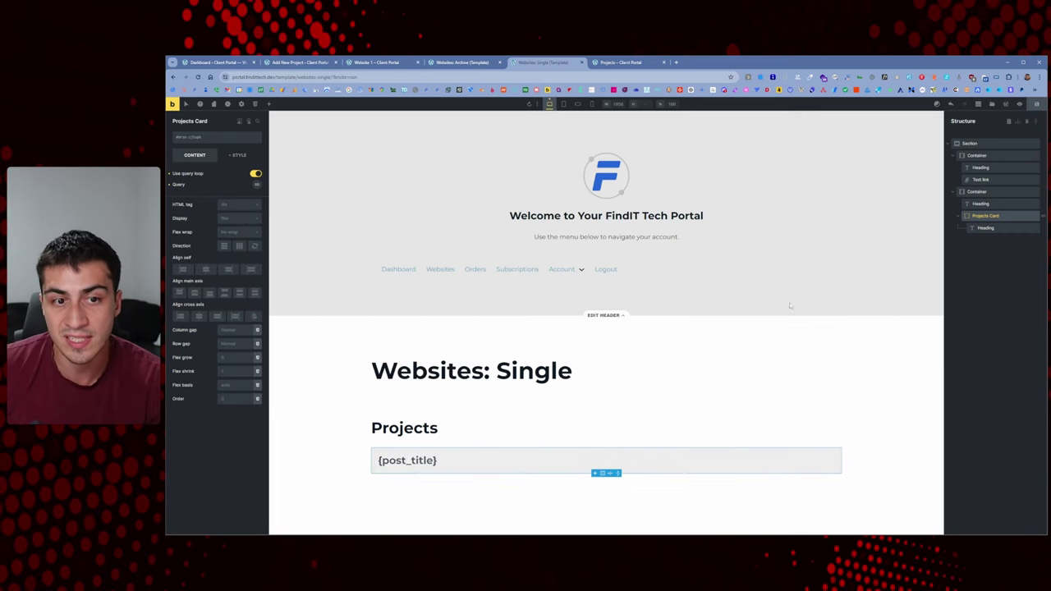
Save the template and reload the Website 1 page to check which project titles the loop lists
left_click(1037, 105)
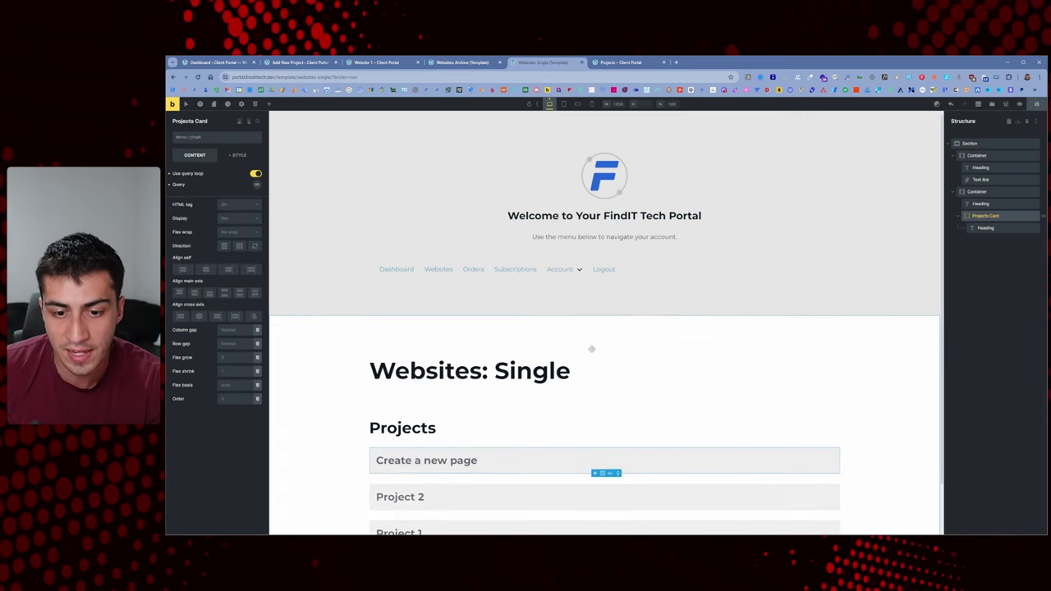
left_click(382, 62)
left_click(324, 311)
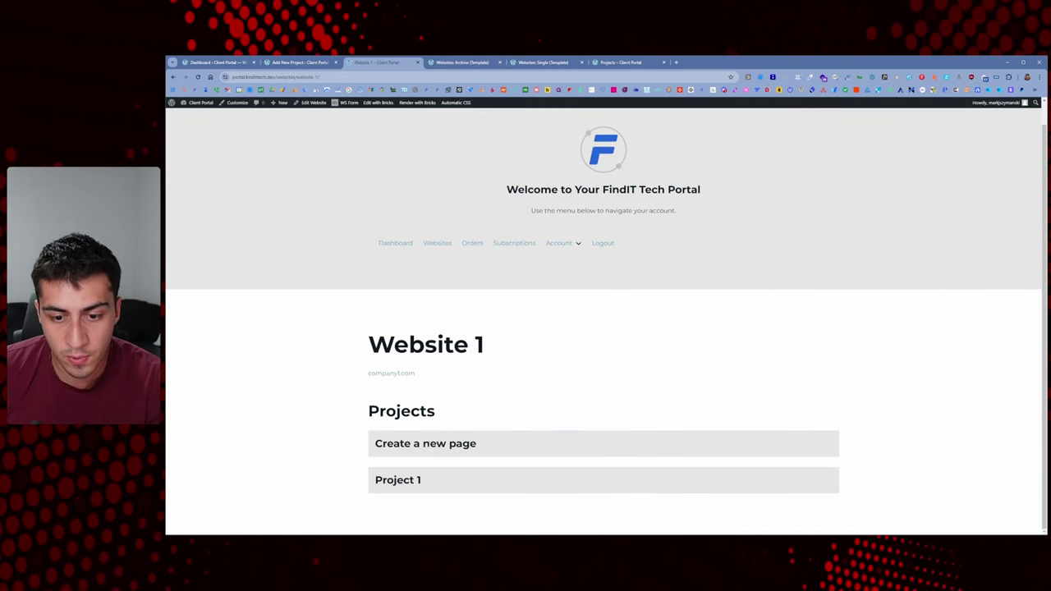
left_click_drag(410, 444, 470, 445)
left_click_drag(386, 482, 422, 482)
left_click(436, 483)
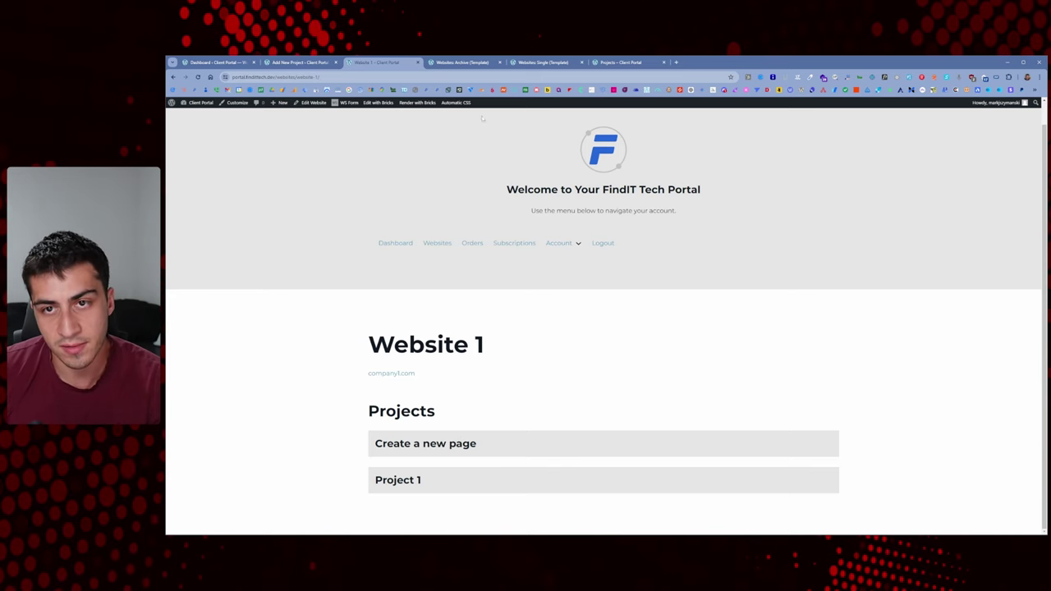
In the "Websites: Single" template, add a Text link element below the heading inside Projects Card
left_click(550, 62)
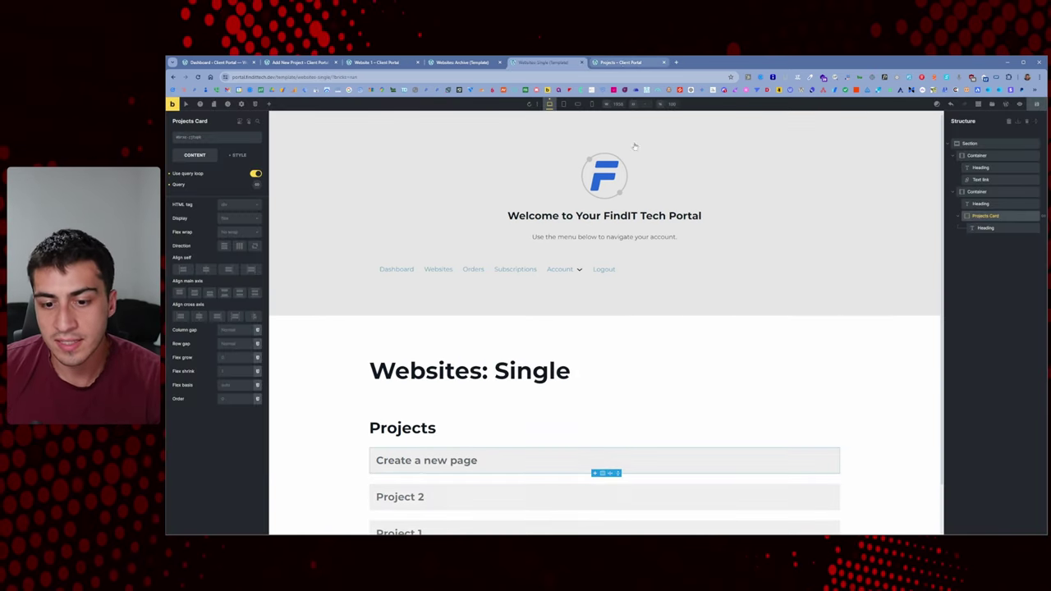
left_click(997, 228)
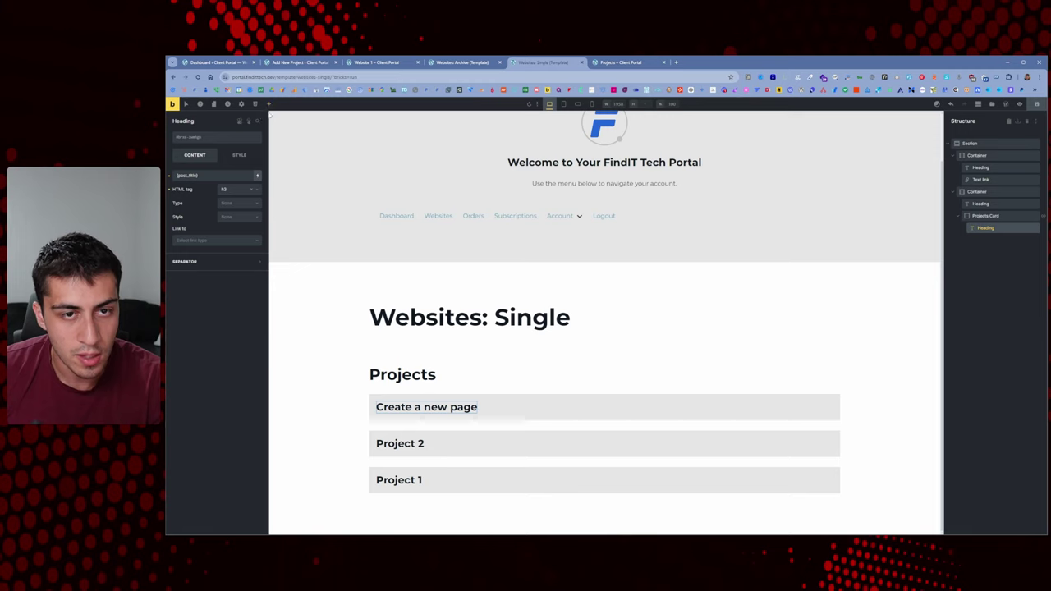
left_click(268, 105)
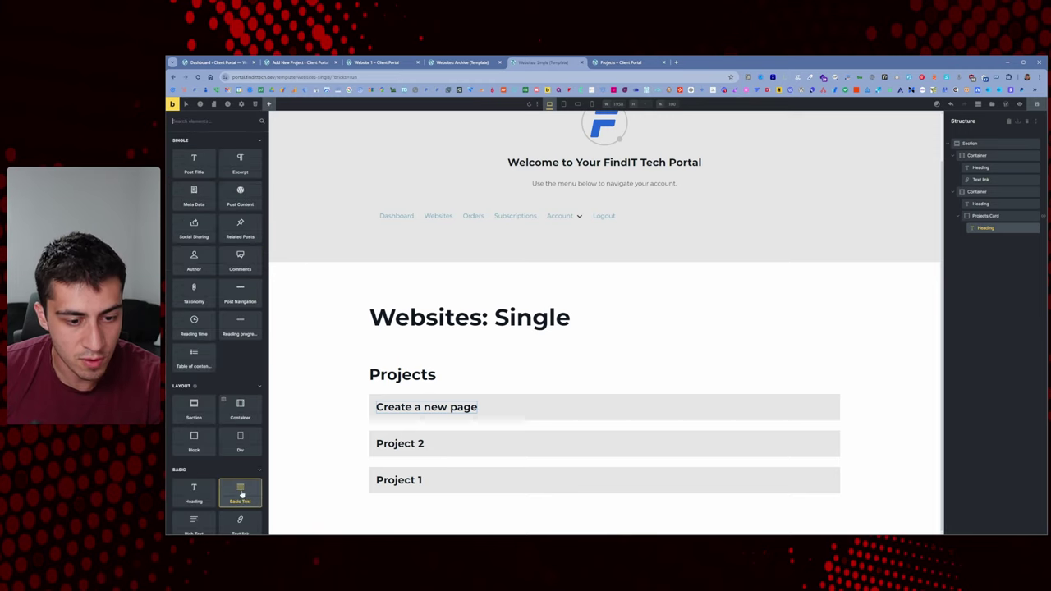
scroll(222, 472, "down", 3)
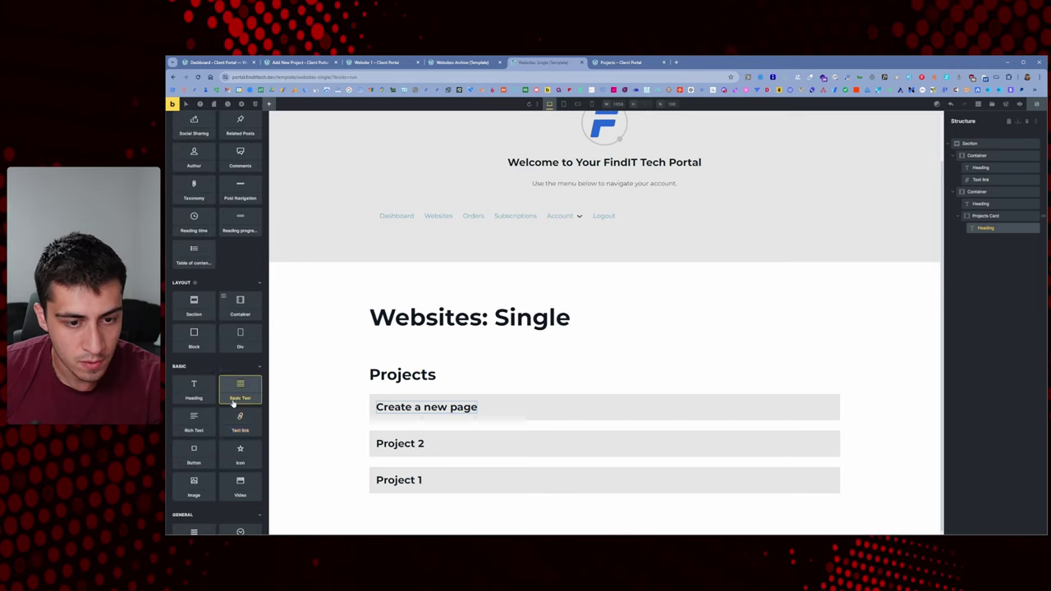
left_click(240, 423)
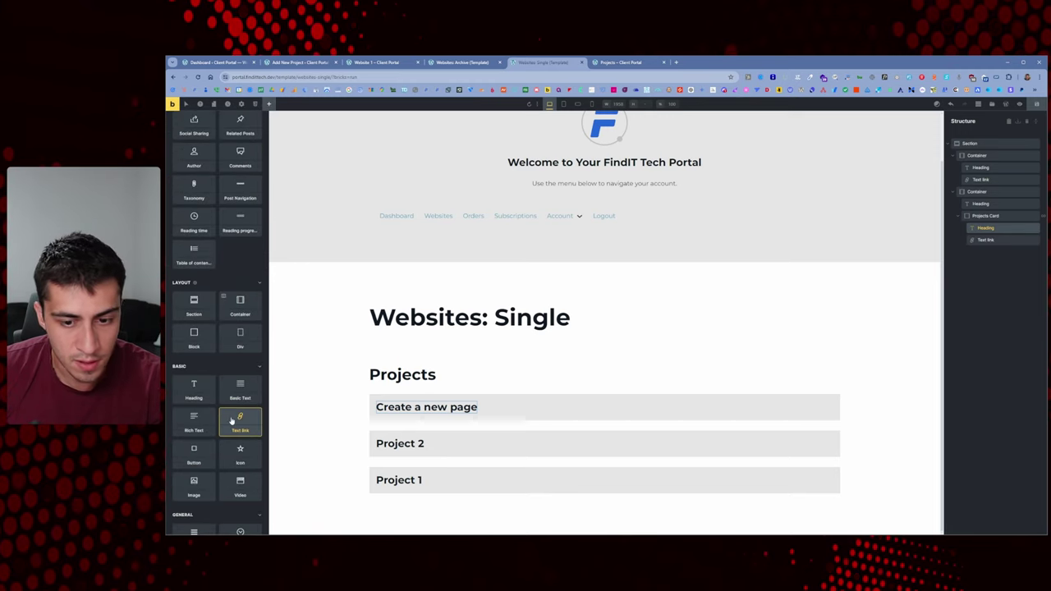
Lay out Projects Card horizontally, with align self and cross axis centred and the main axis set to space between
left_click(992, 216)
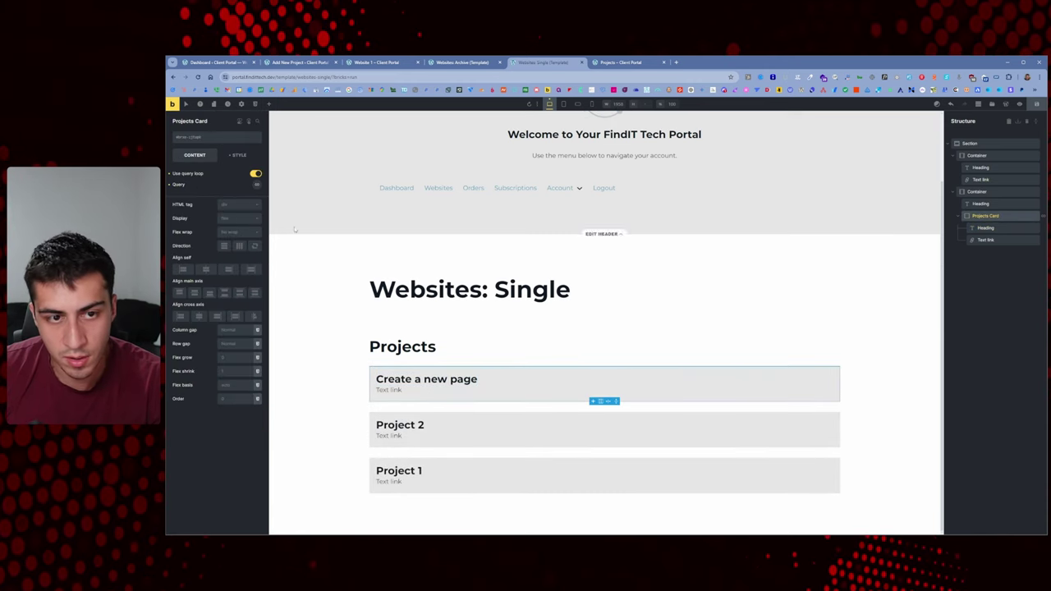
left_click(239, 246)
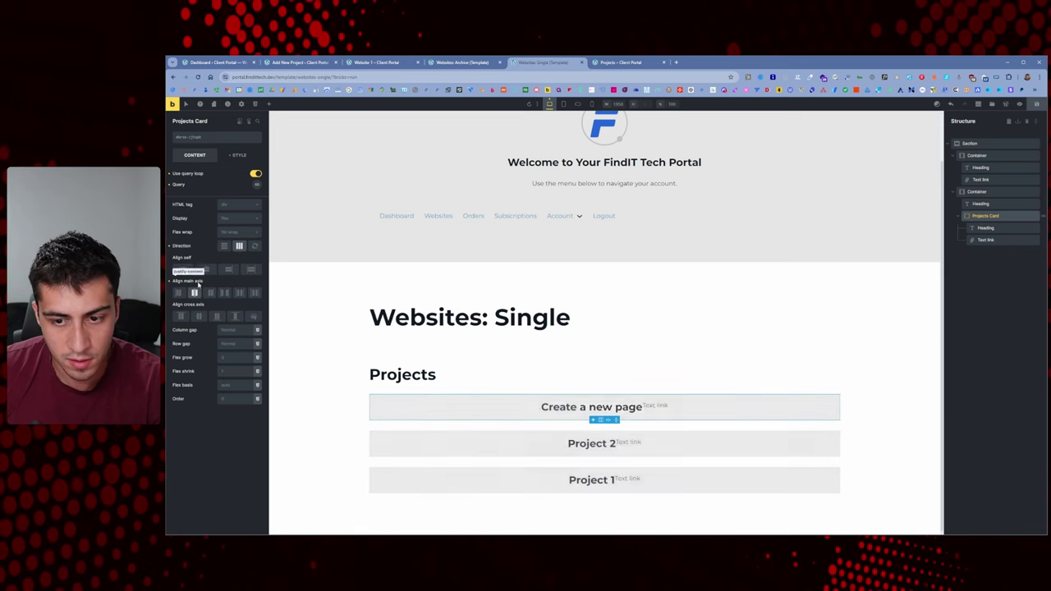
left_click(205, 270)
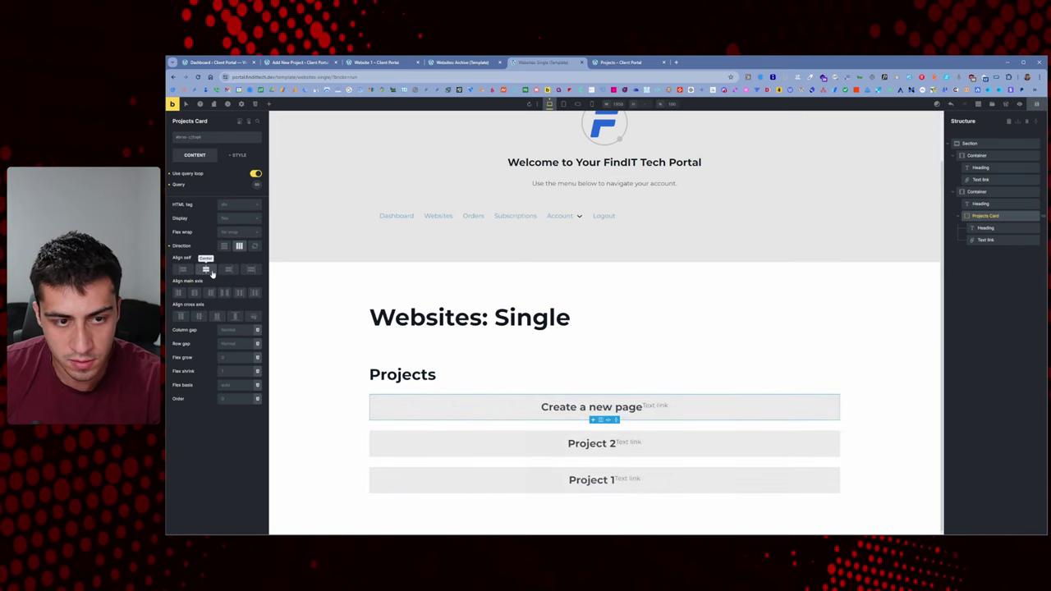
left_click(198, 316)
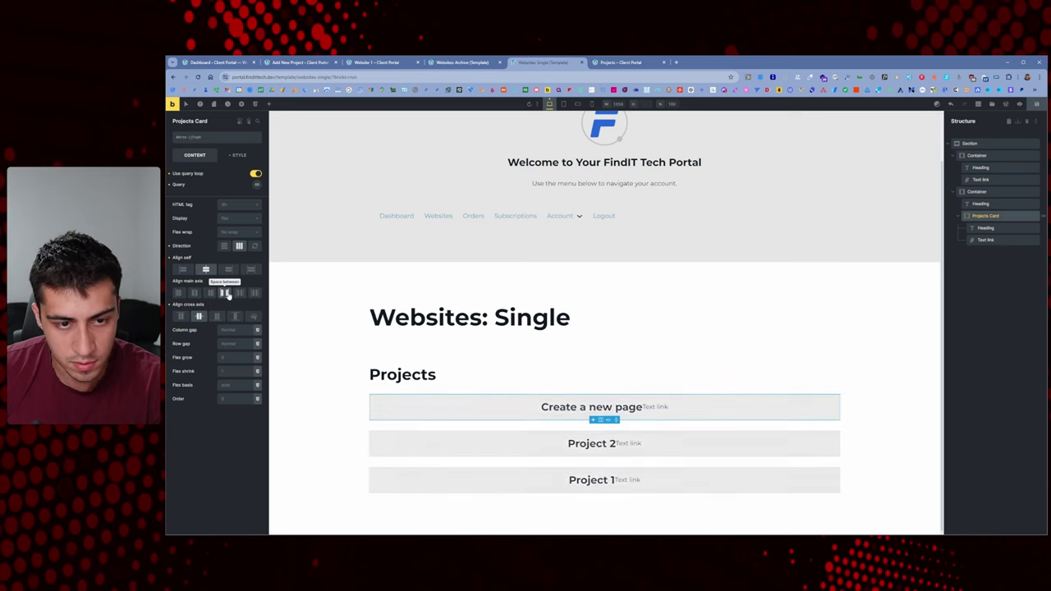
left_click(224, 293)
Set the Projects Card text link's label to "View Project"
left_click(985, 239)
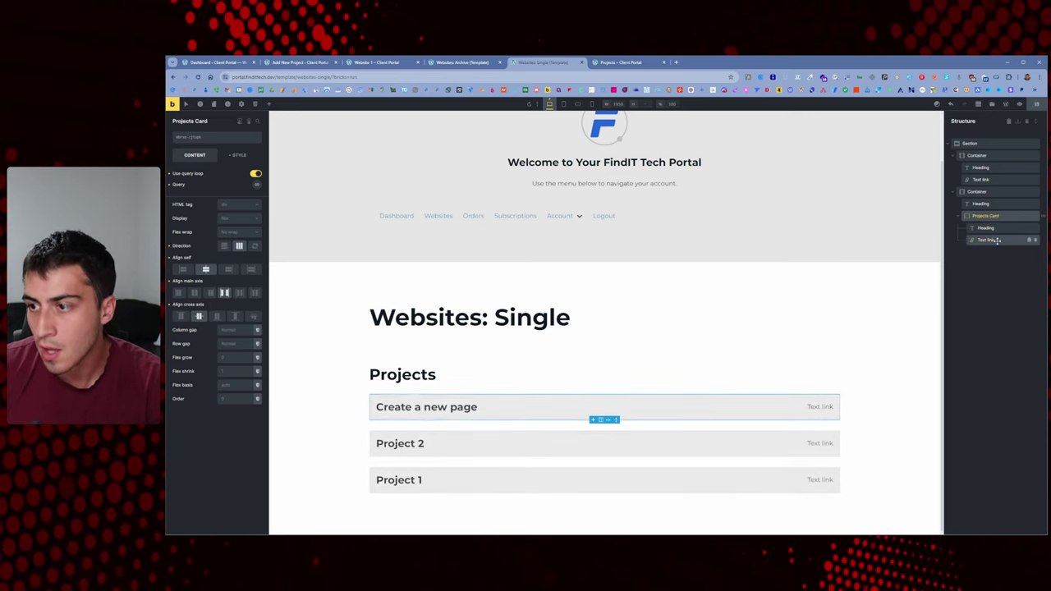
triple_click(215, 178)
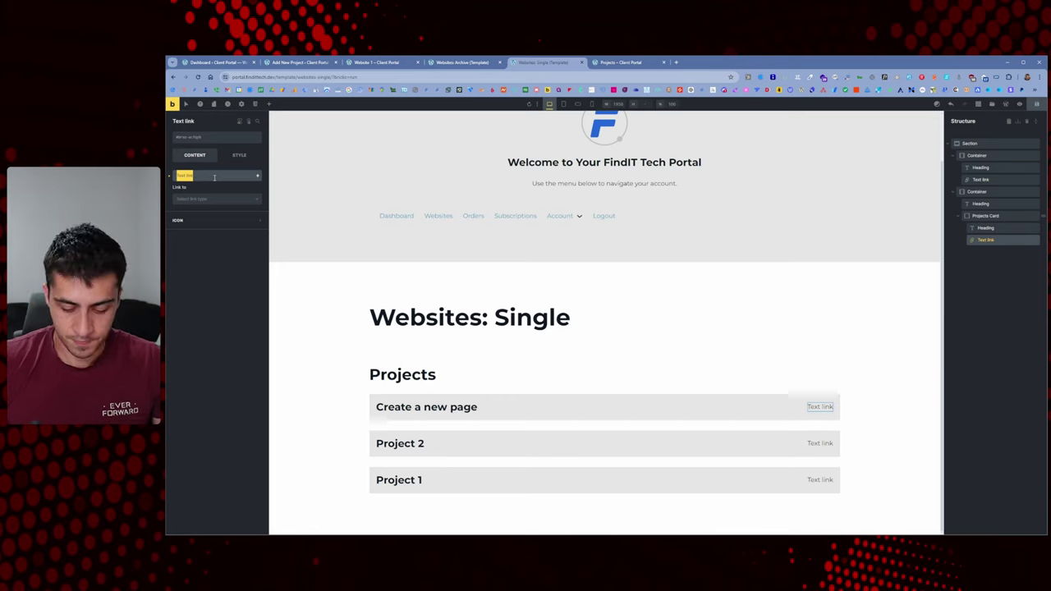
key("BackSpace")
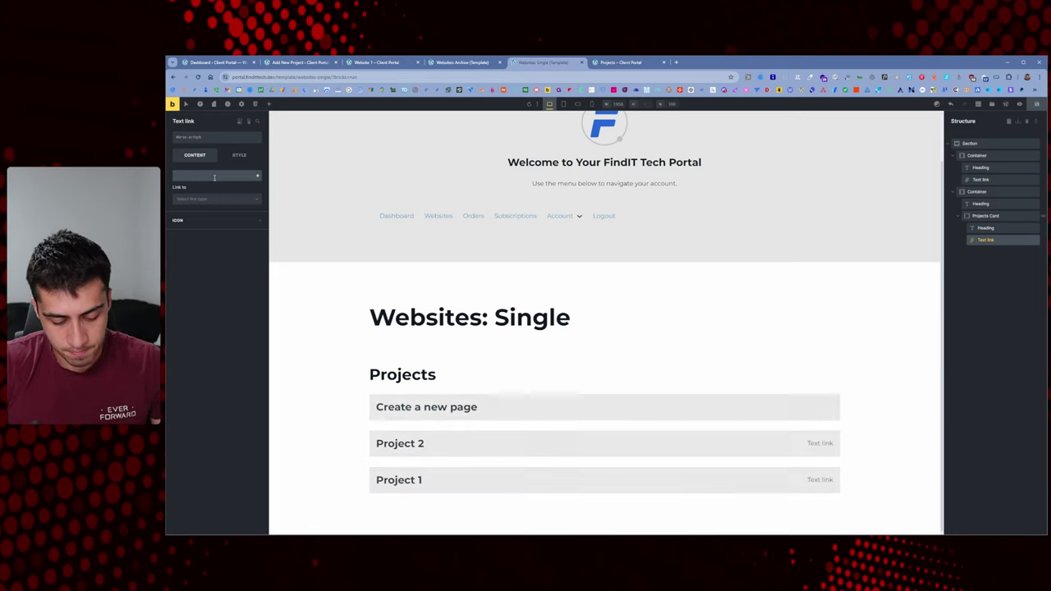
type("View P")
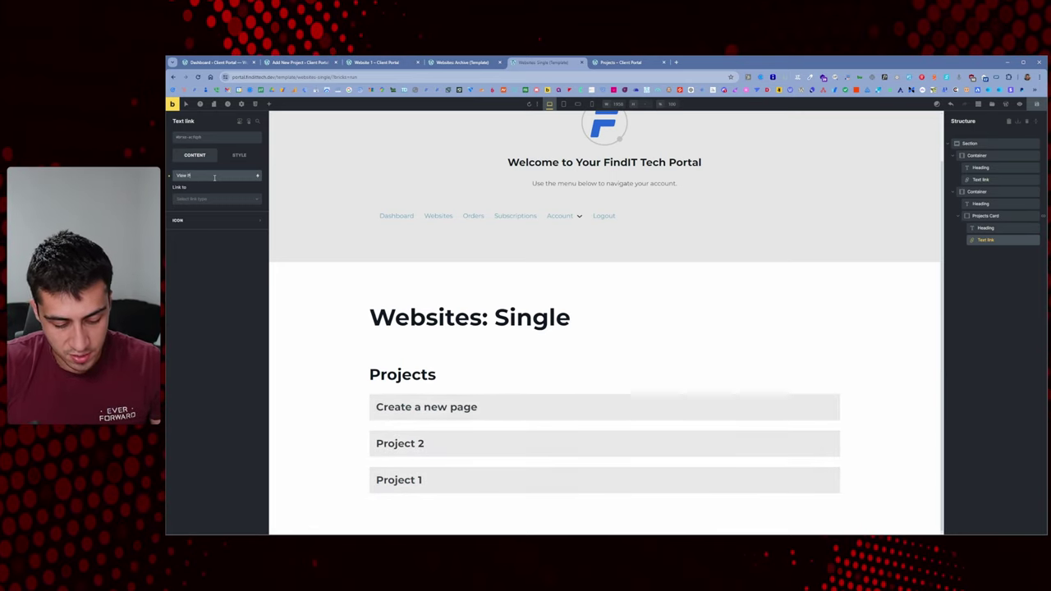
type("roject")
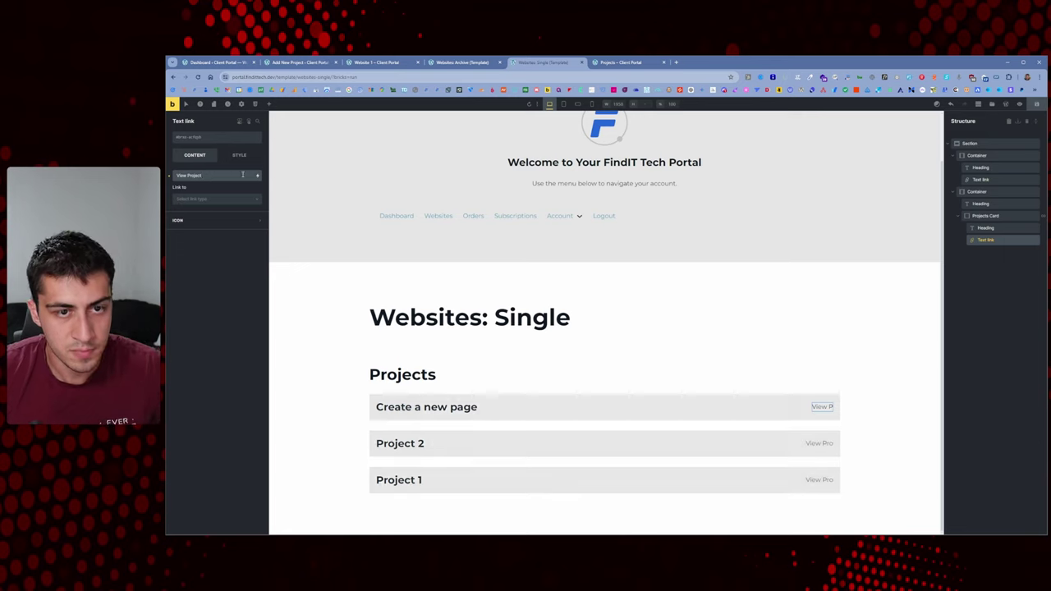
Link the View Project text to dynamic data using the {post_url} tag
left_click(235, 200)
left_click(212, 233)
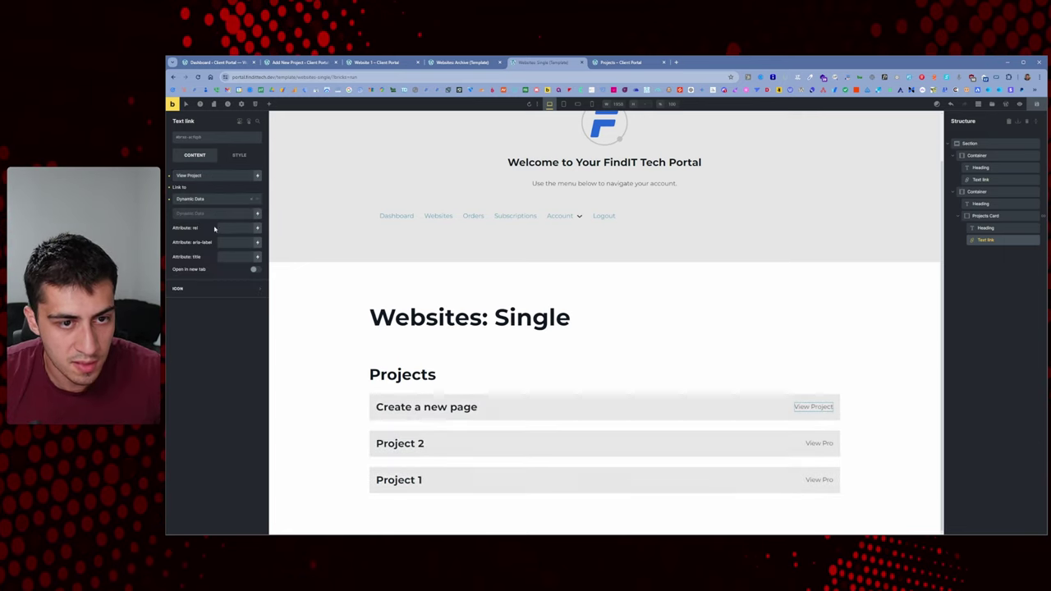
left_click(215, 199)
left_click(212, 230)
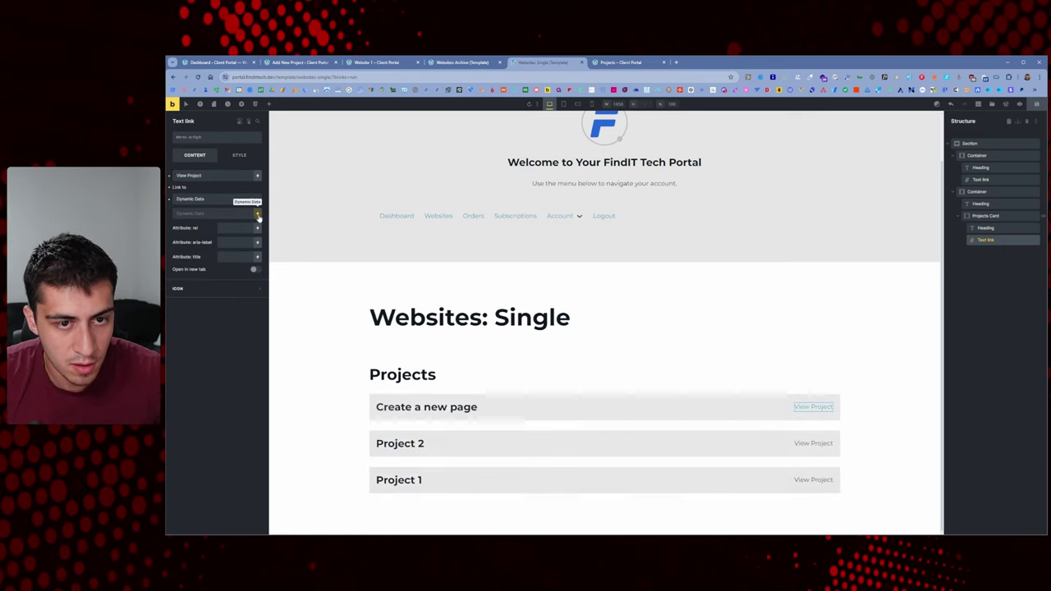
left_click(259, 216)
left_click(190, 268)
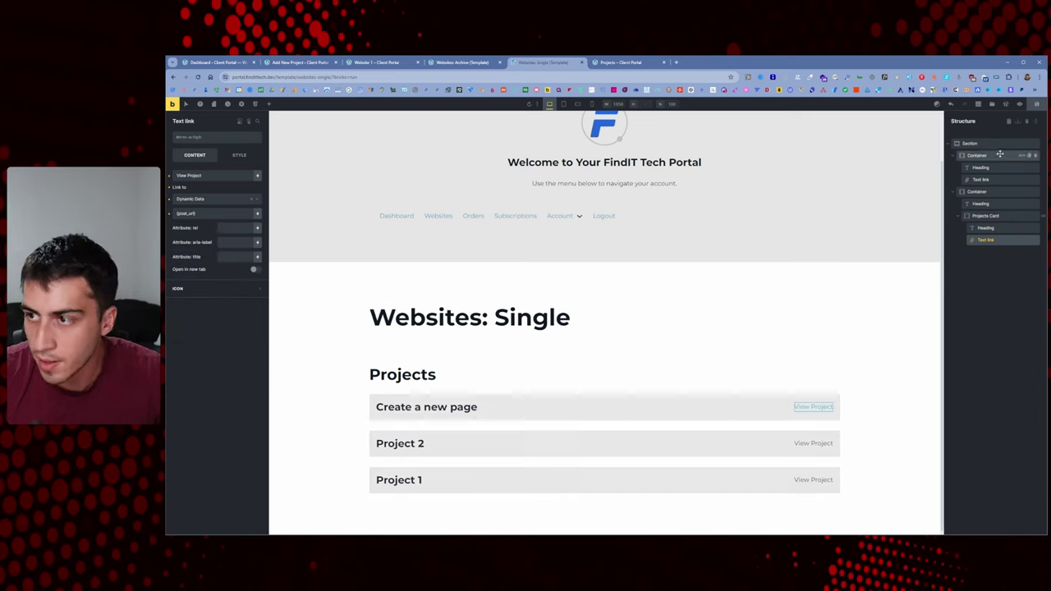
Save the template and reload the Website 1 page, testing Project 1's View Project link and returning to the page
left_click(402, 66)
right_click(358, 183)
key("Escape")
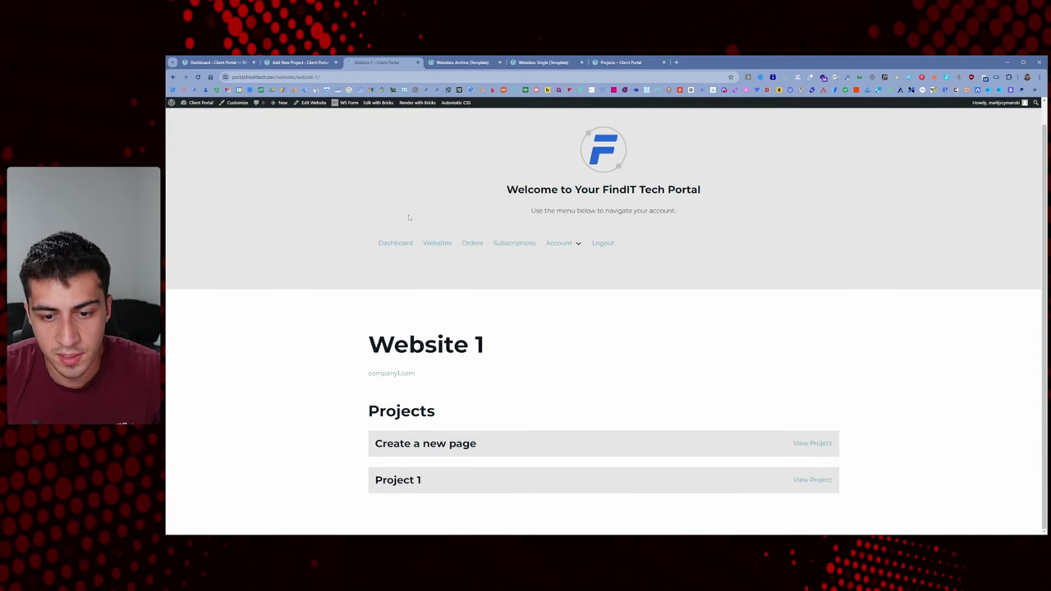
left_click_drag(387, 444, 489, 447)
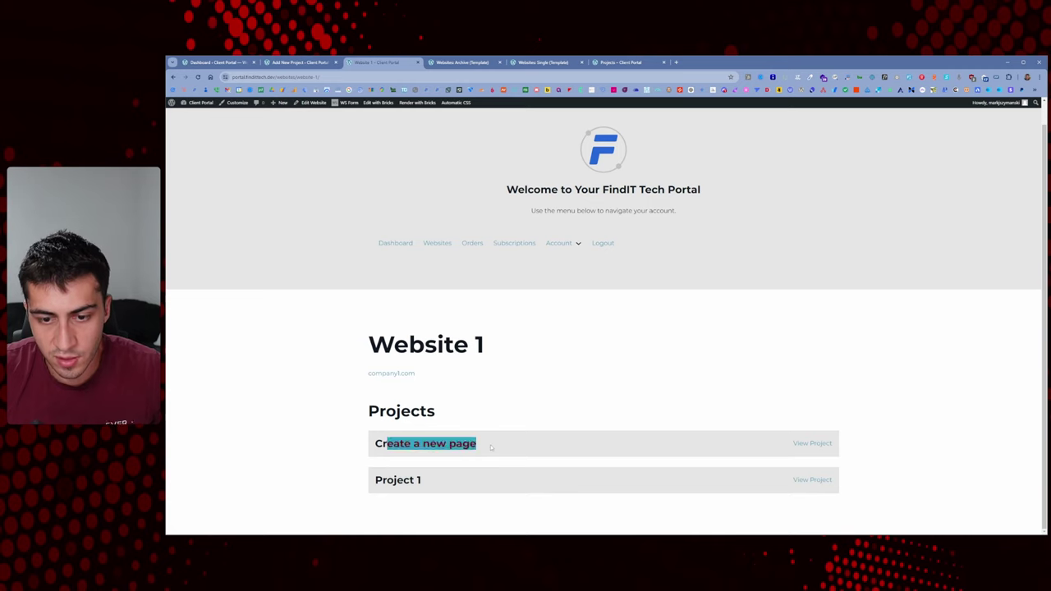
left_click(491, 448)
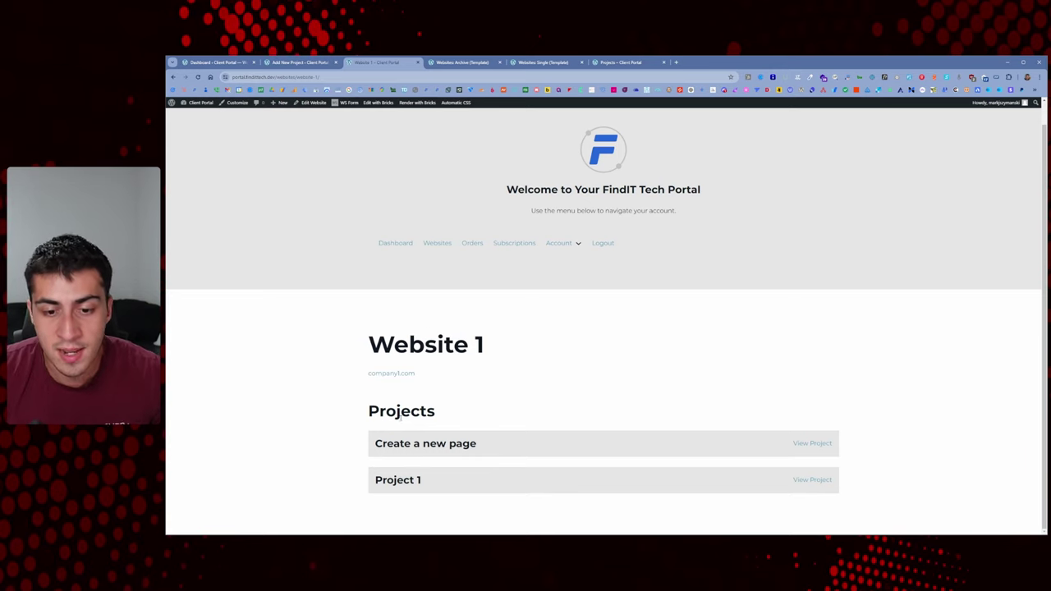
double_click(443, 415)
left_click(447, 439)
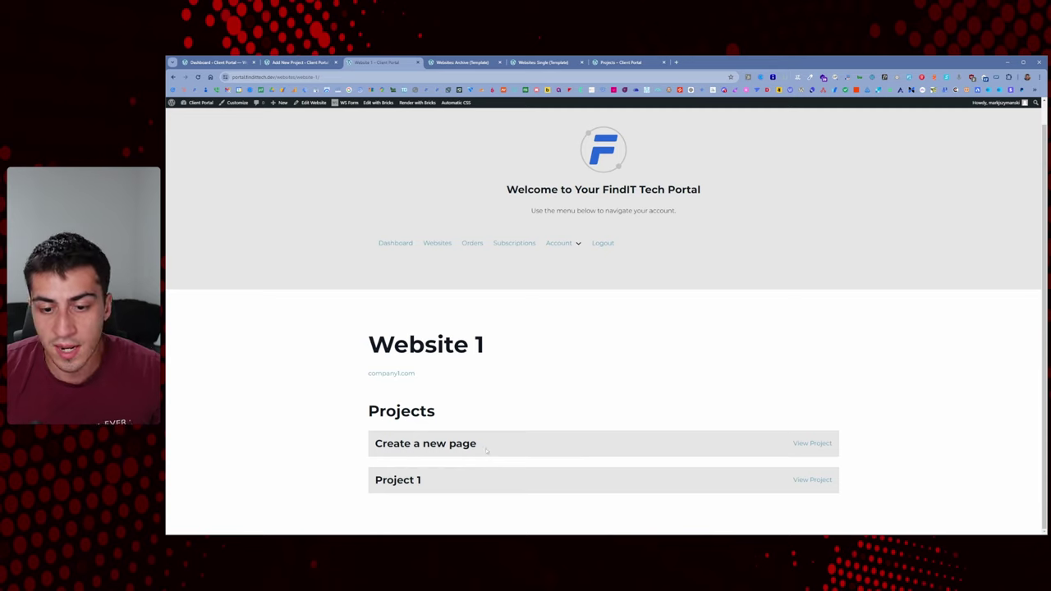
left_click(812, 480)
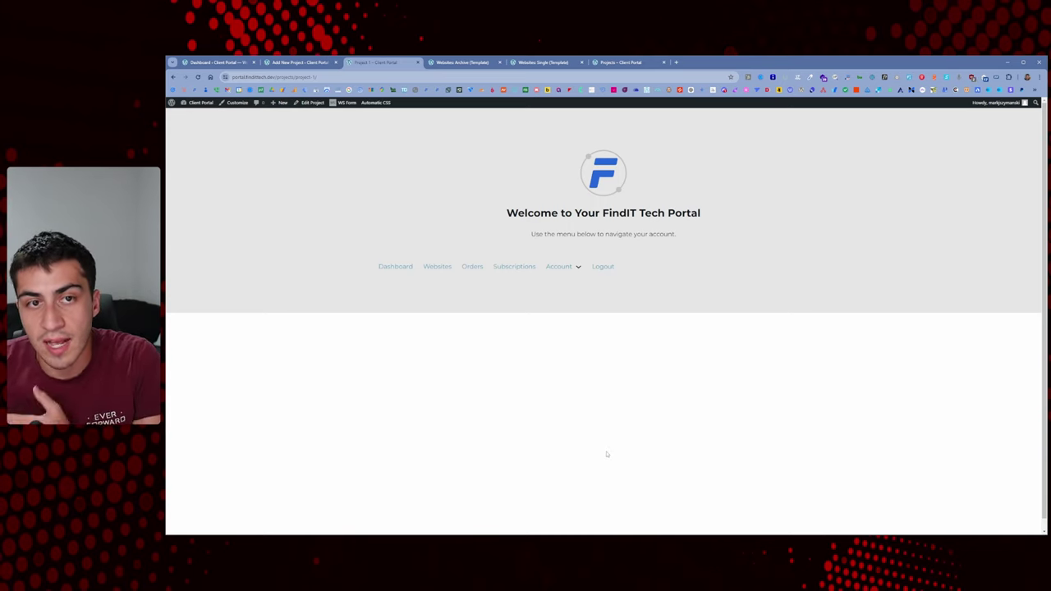
key("alt+Left")
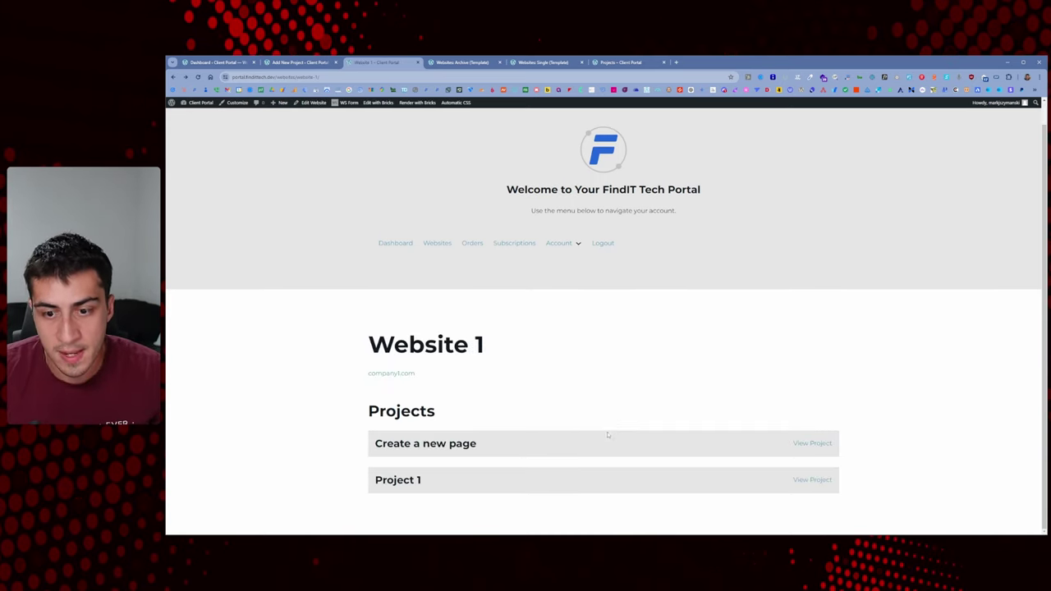
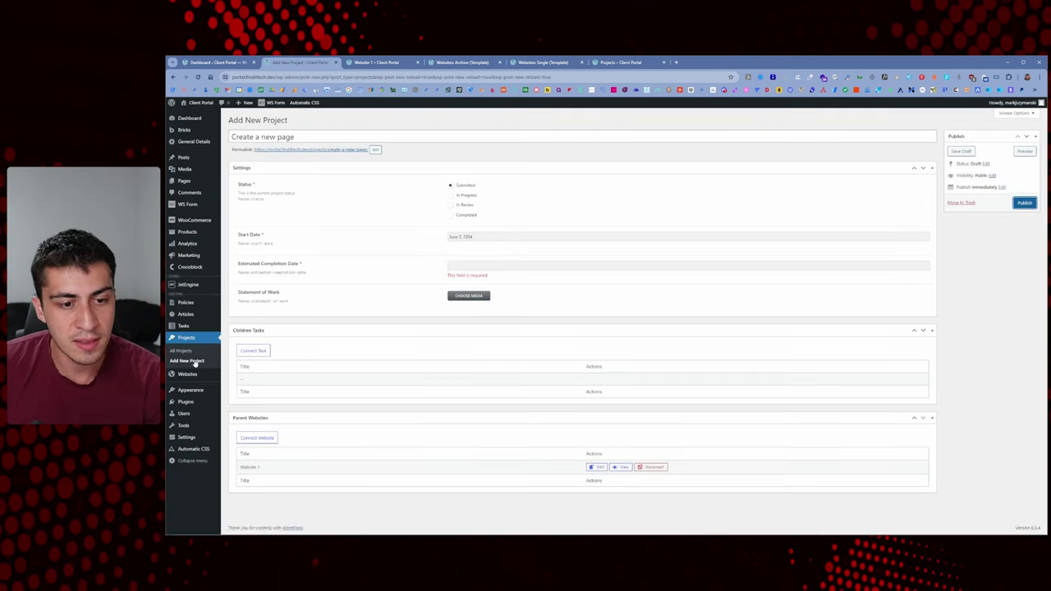
Leave the unsaved Add New Project form and open the list of all projects
left_click(194, 356)
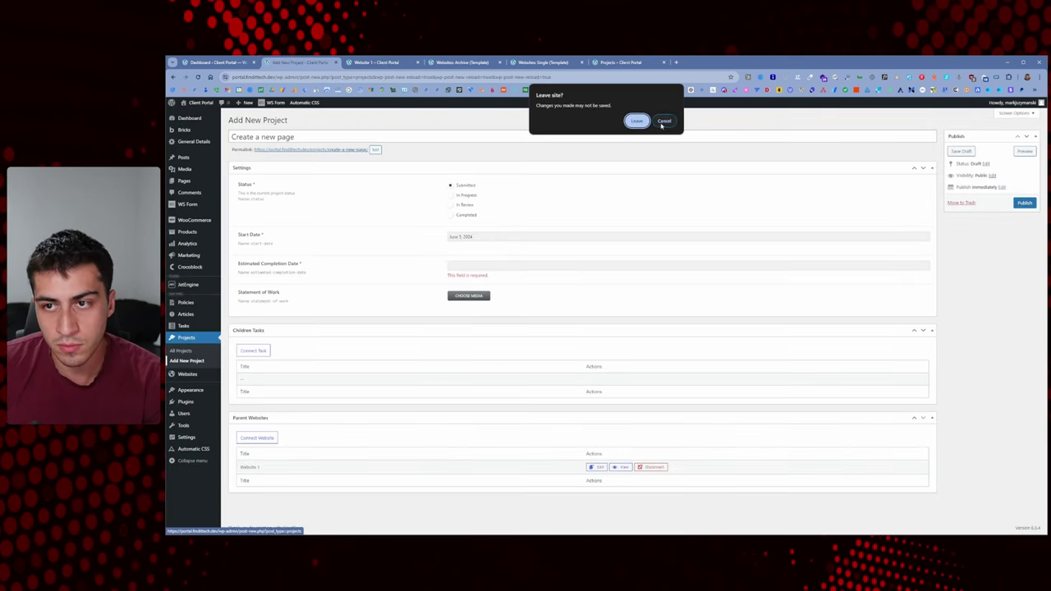
left_click(663, 121)
left_click(1025, 203)
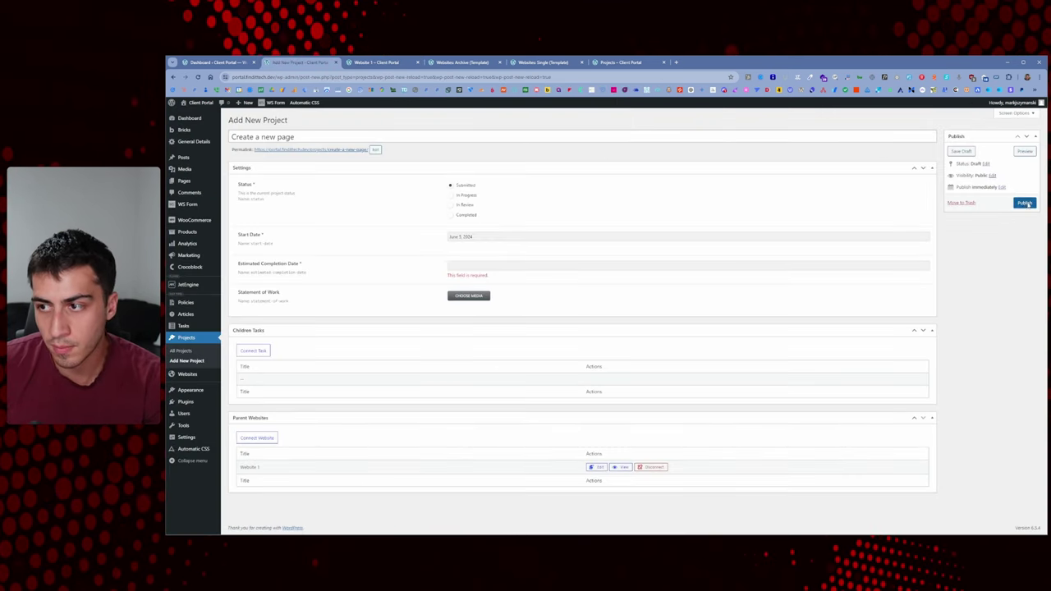
left_click(193, 351)
left_click(646, 120)
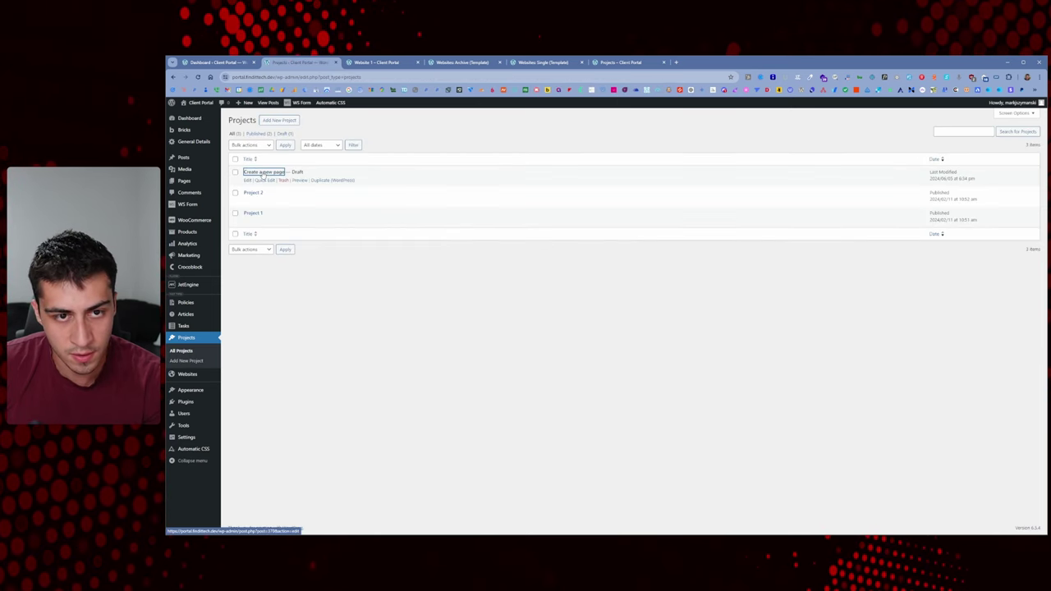
Set the "Create a new page" draft's estimated completion date to June 14, 2024 and publish the project
left_click(263, 174)
left_click(510, 265)
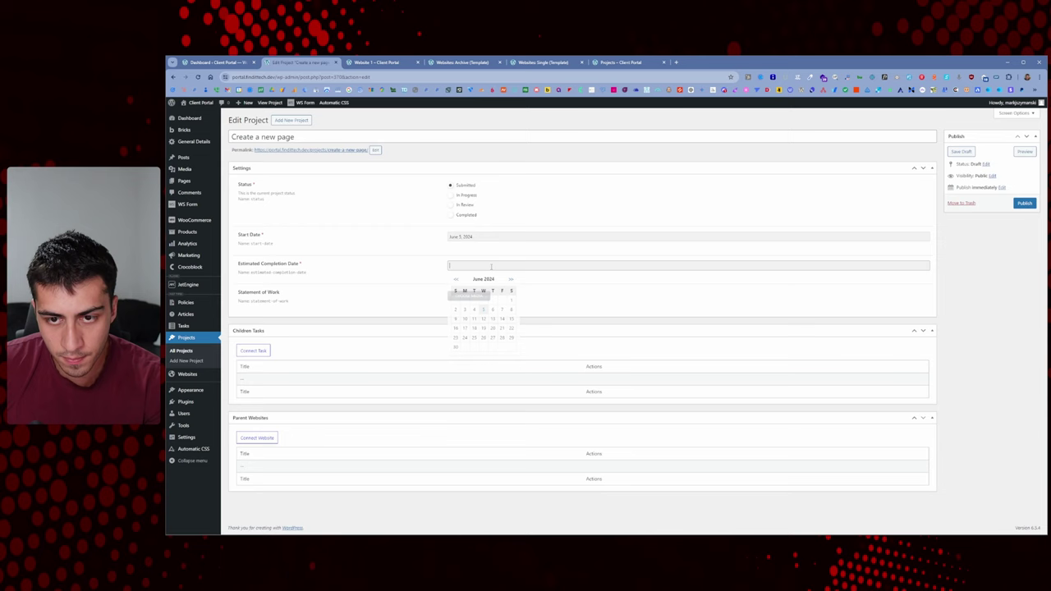
left_click(504, 318)
left_click(1024, 204)
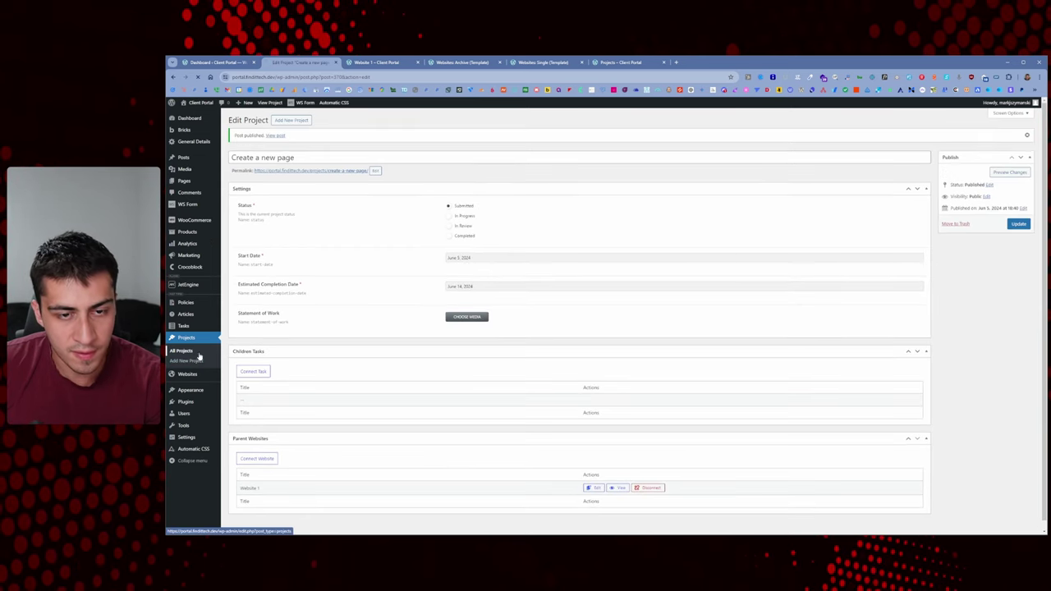
Rename Project 1 as "Create the Website" and reset its permalink slug to create-the-website
left_click(198, 356)
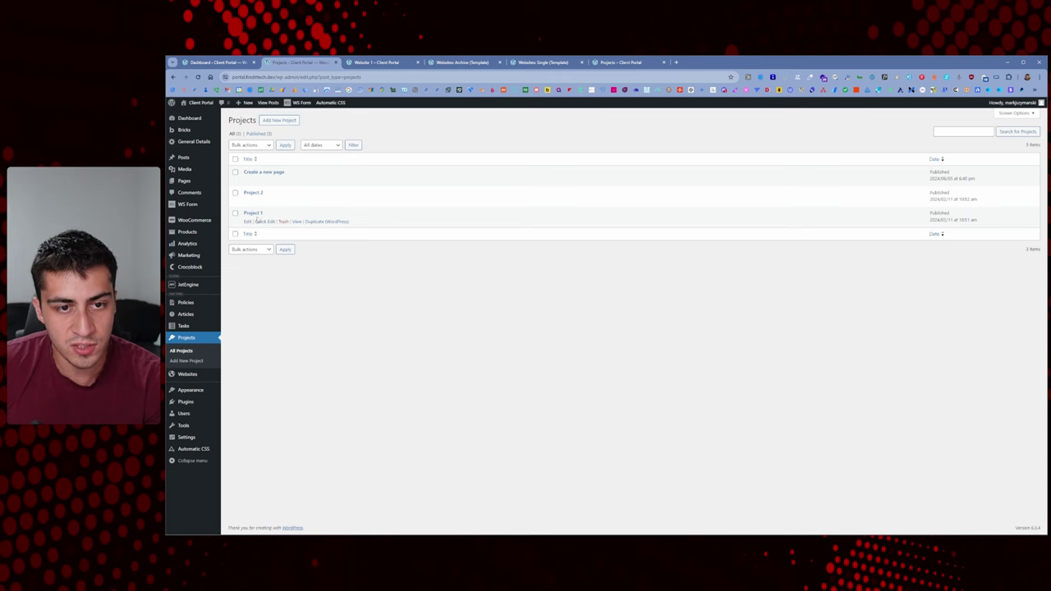
left_click(248, 222)
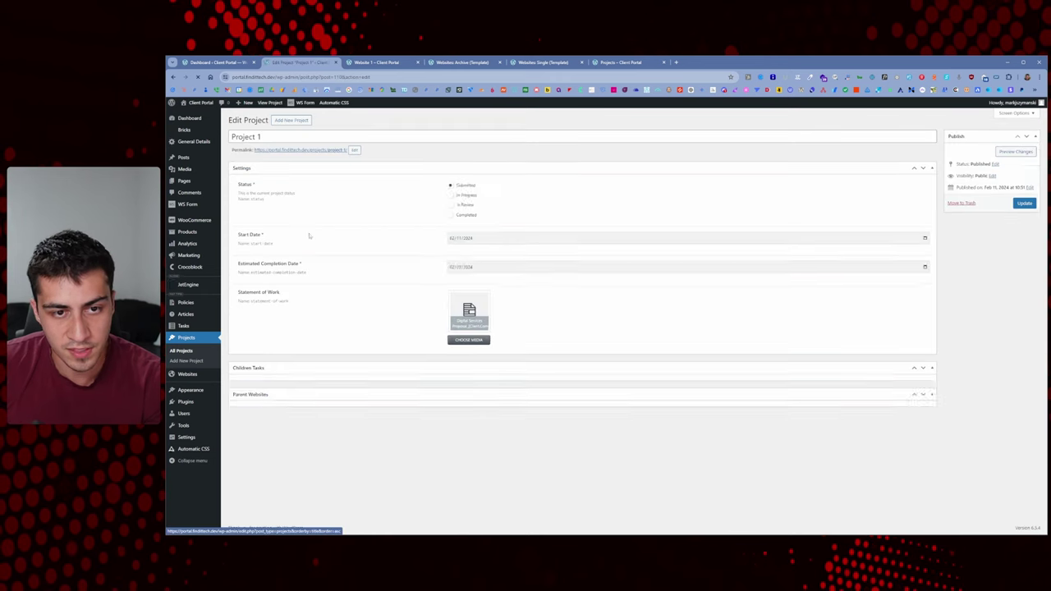
left_click_drag(271, 137, 219, 146)
type("Create the")
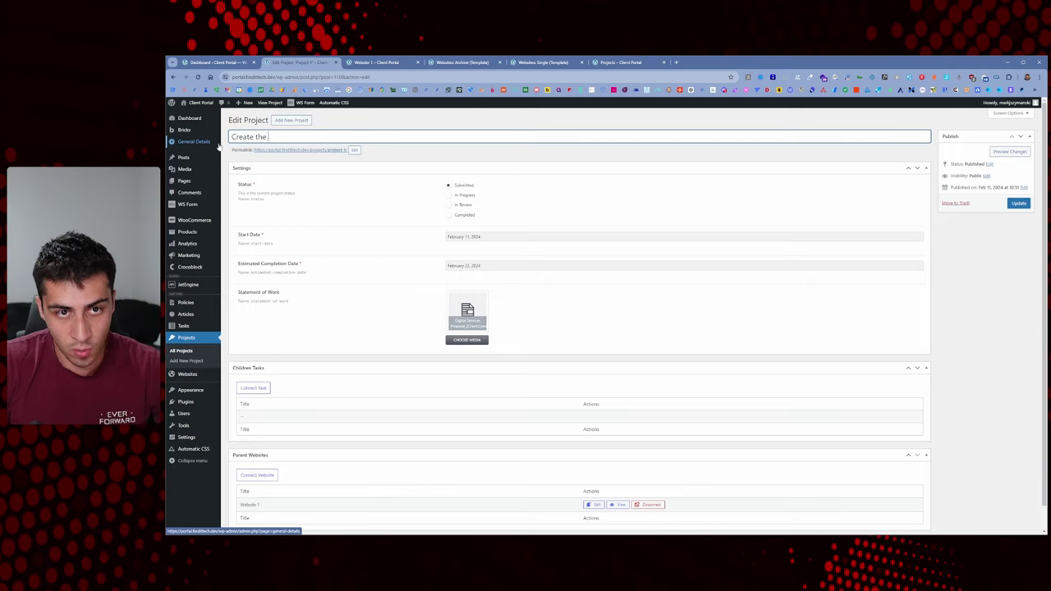
type(" Website")
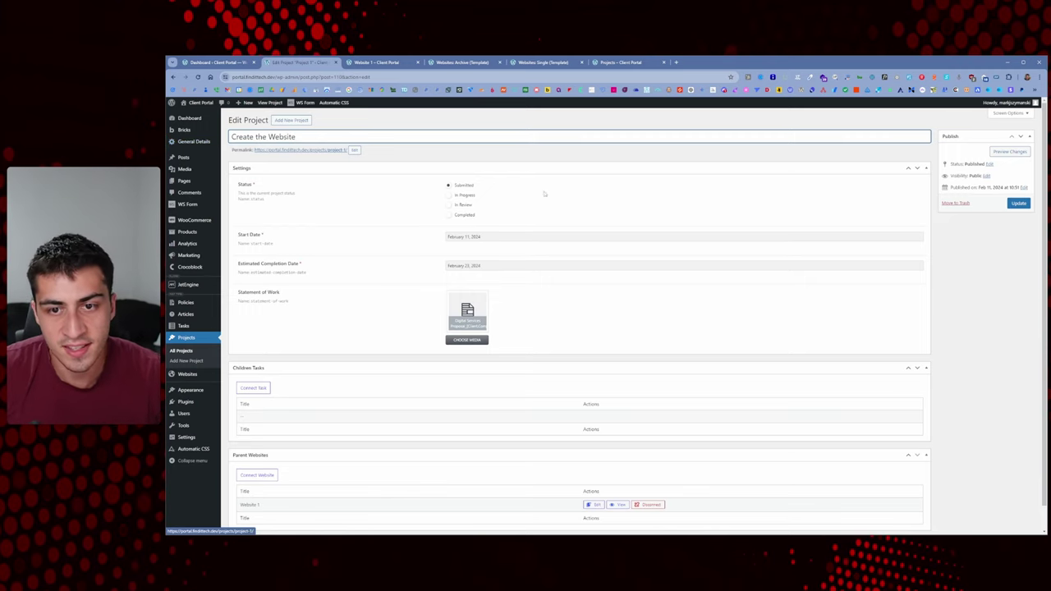
left_click(354, 151)
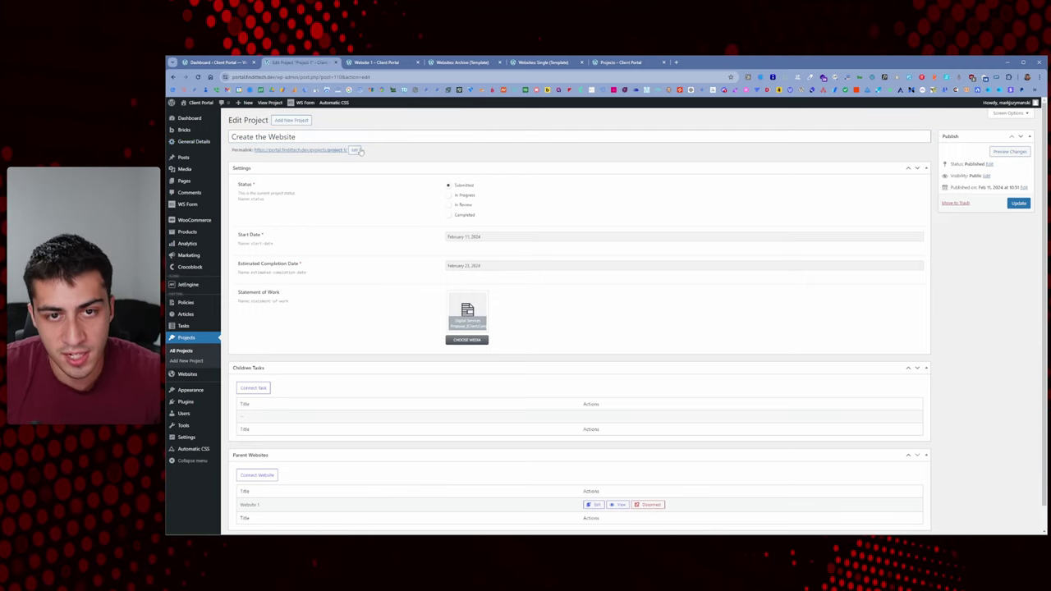
key("BackSpace")
left_click(407, 152)
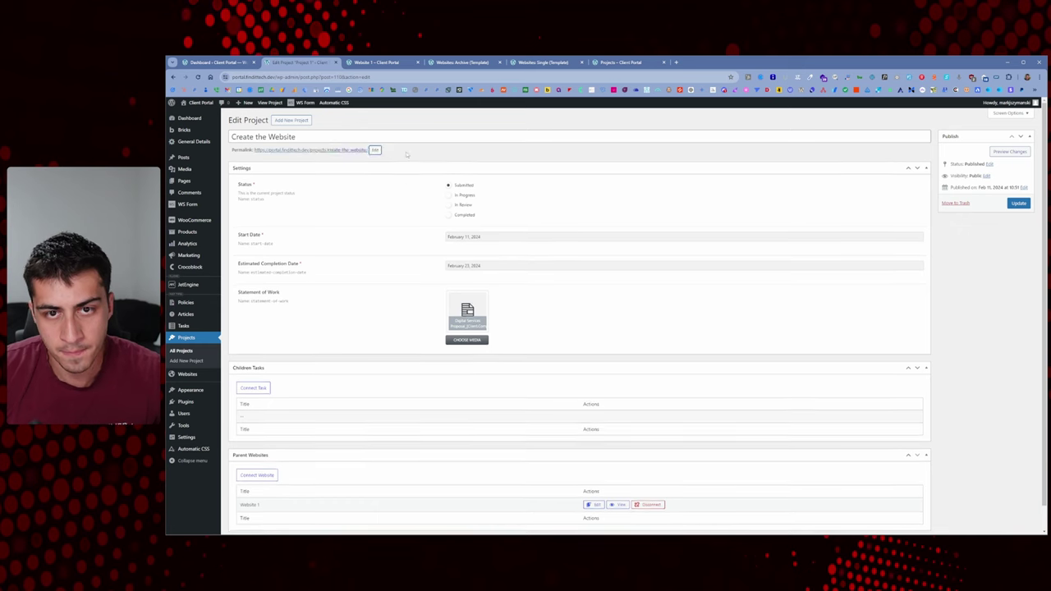
Update the renamed project and reload the "Websites: Single" template in the builder
left_click(1019, 203)
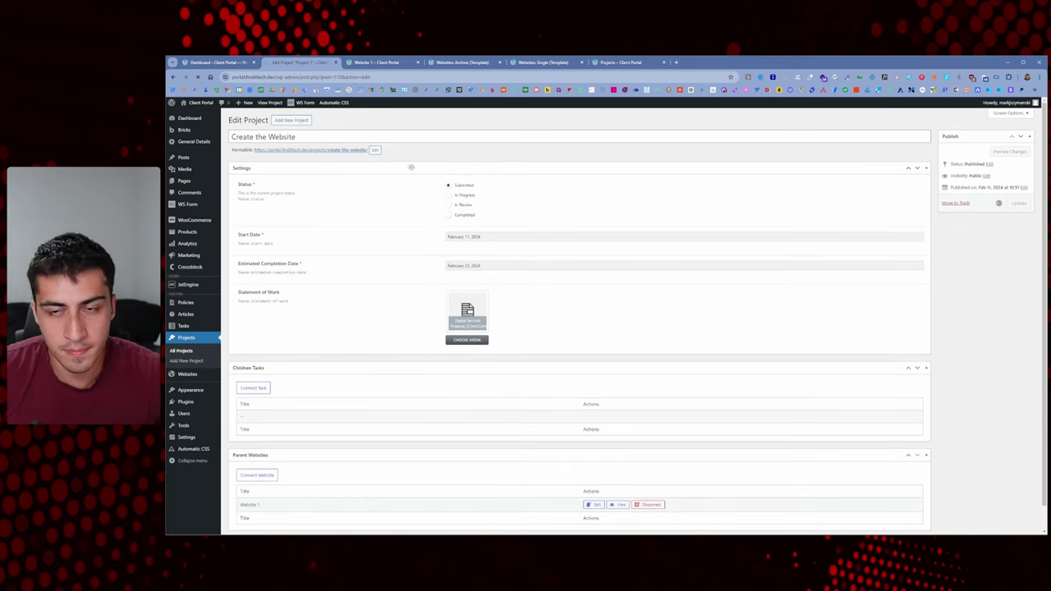
left_click(463, 62)
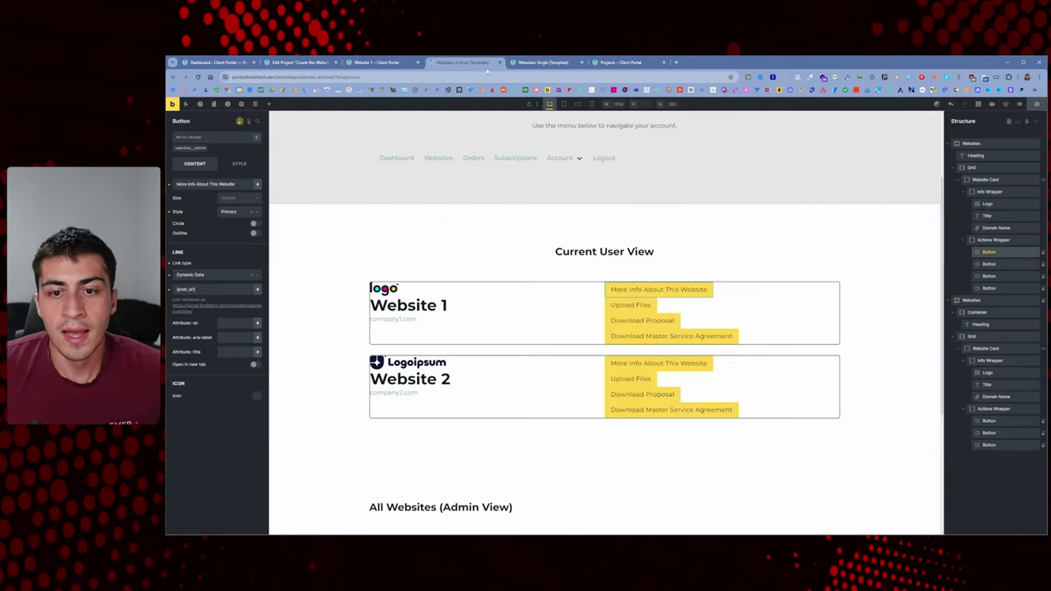
left_click(542, 63)
right_click(451, 195)
key("Escape")
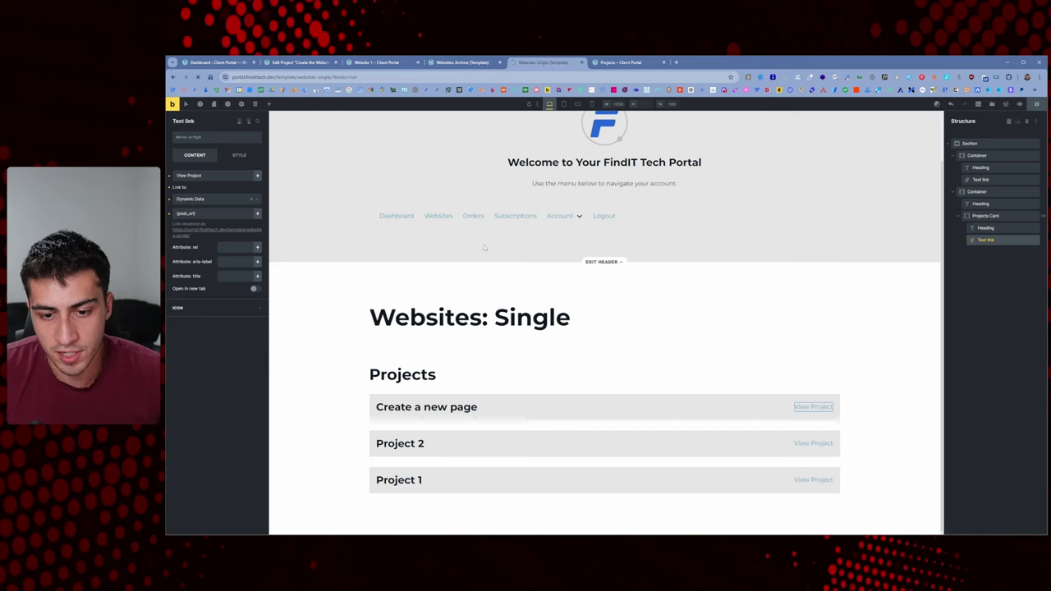
Close the Projects archive page
key("ctrl+Tab")
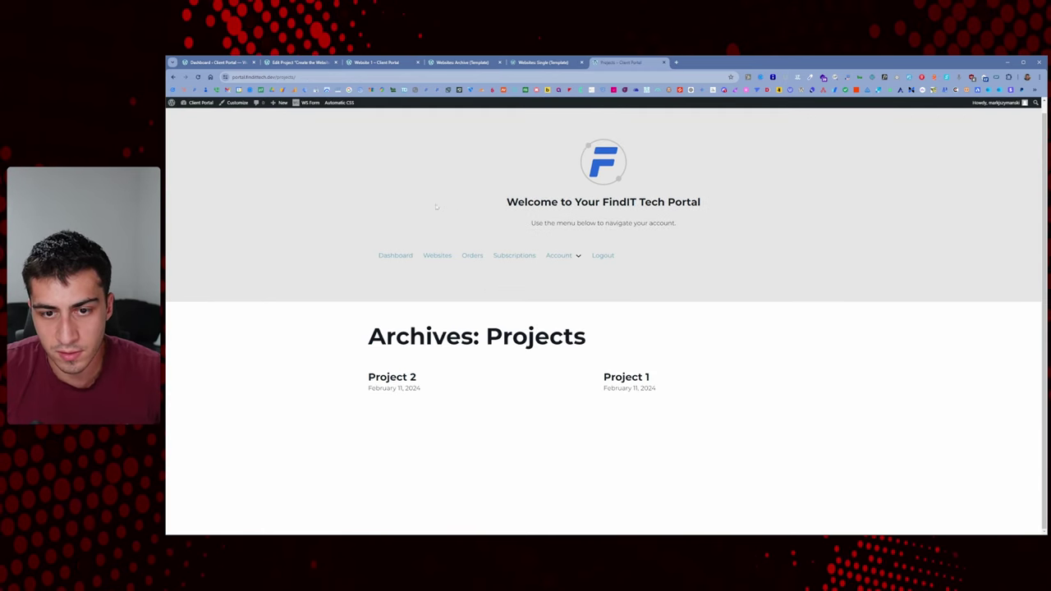
left_click(664, 63)
left_click(462, 62)
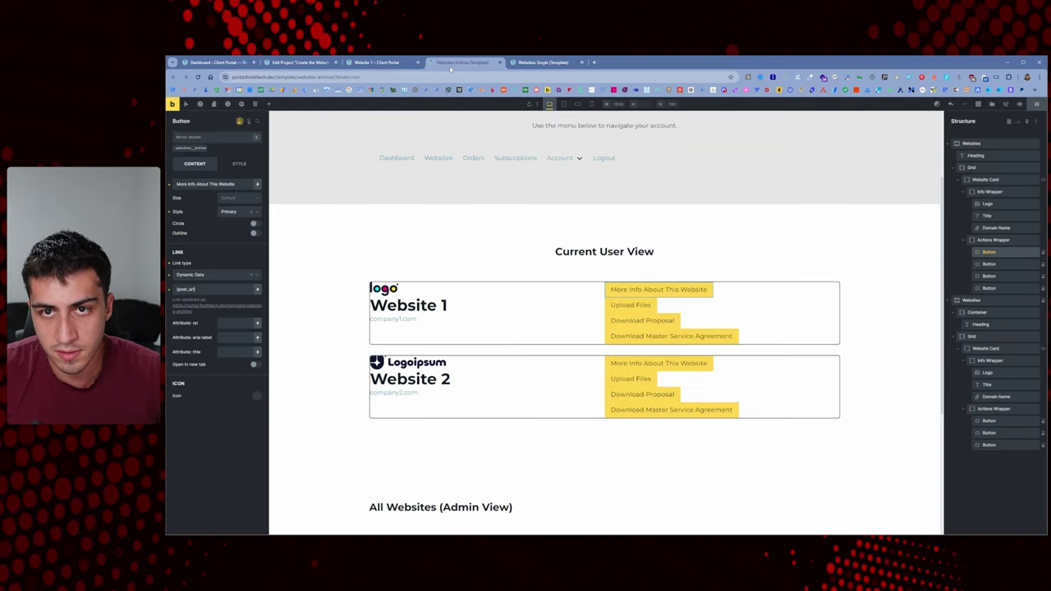
Reload the Website 1 page and check the renamed project's title in its project list
left_click(371, 63)
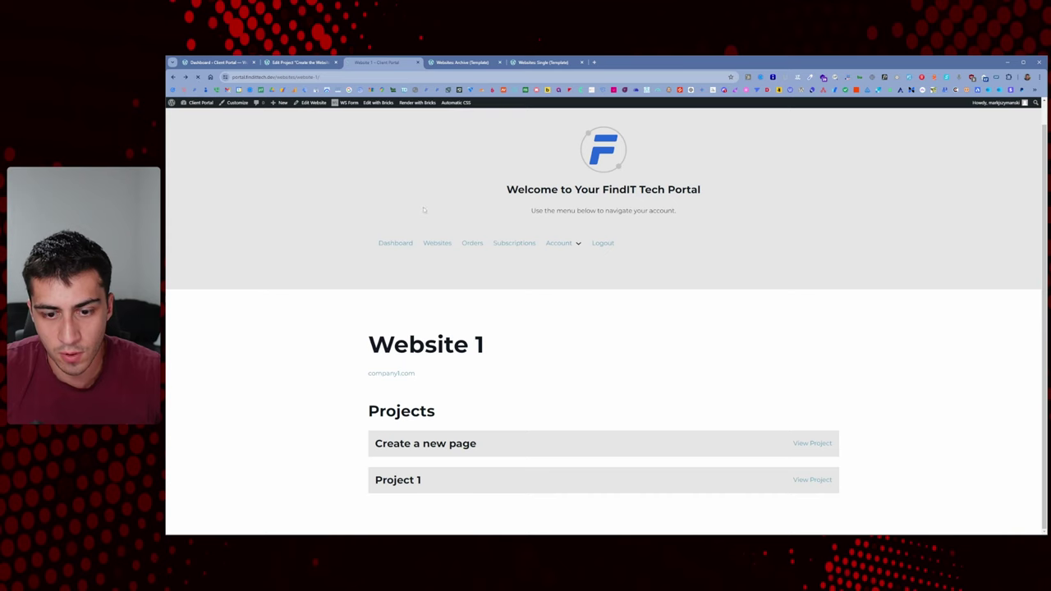
key("ctrl+r")
mouse_move(376, 480)
left_mouse_down()
mouse_move(500, 486)
mouse_move(370, 490)
left_mouse_up()
left_click(500, 486)
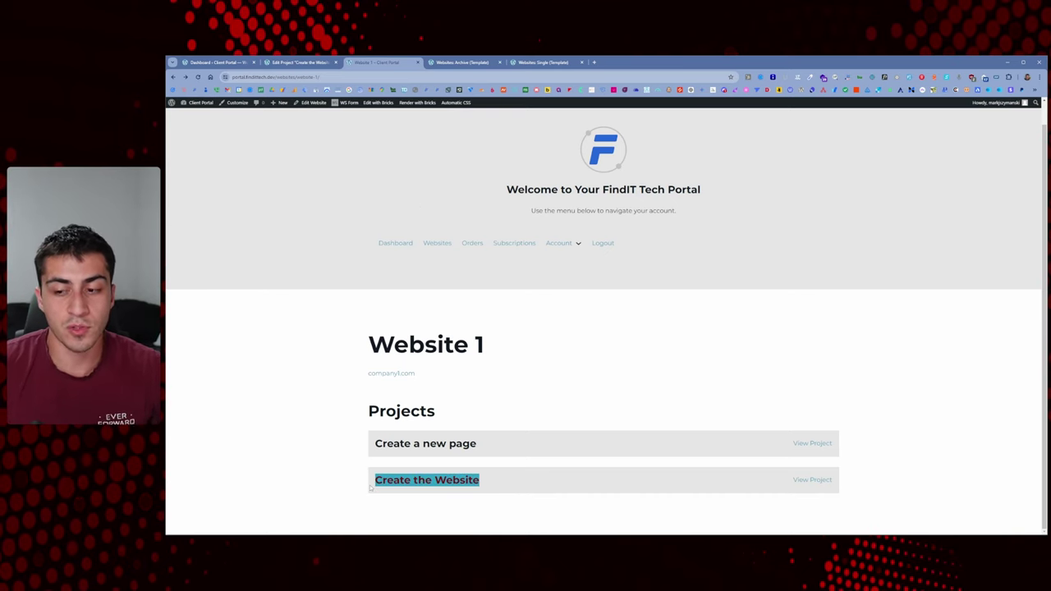
left_click(397, 474)
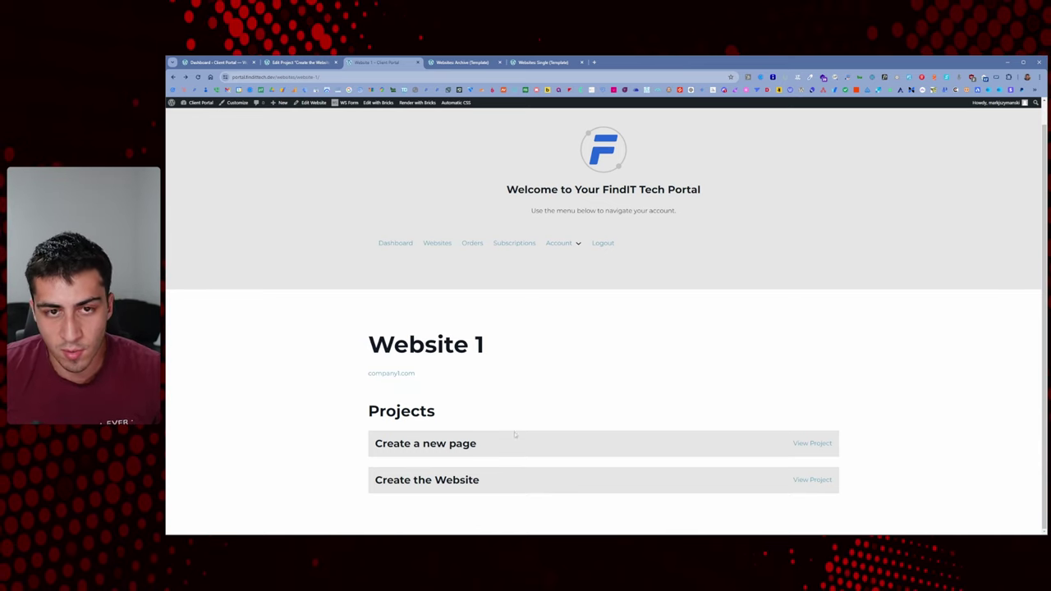
Change the "Projects" heading in the "Websites: Single" template to "Active Projects"
left_click(463, 62)
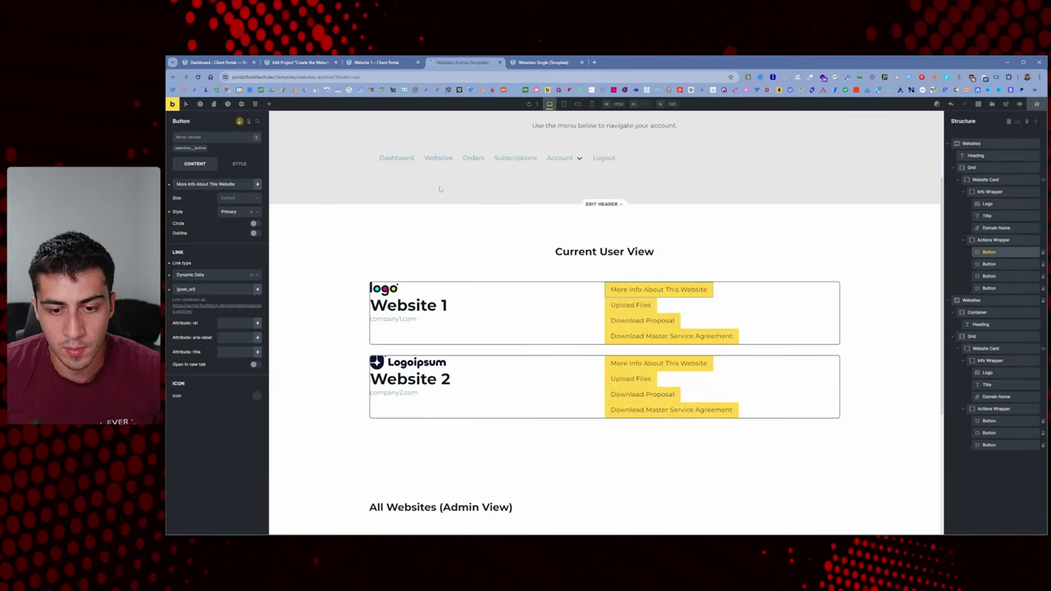
left_click(518, 63)
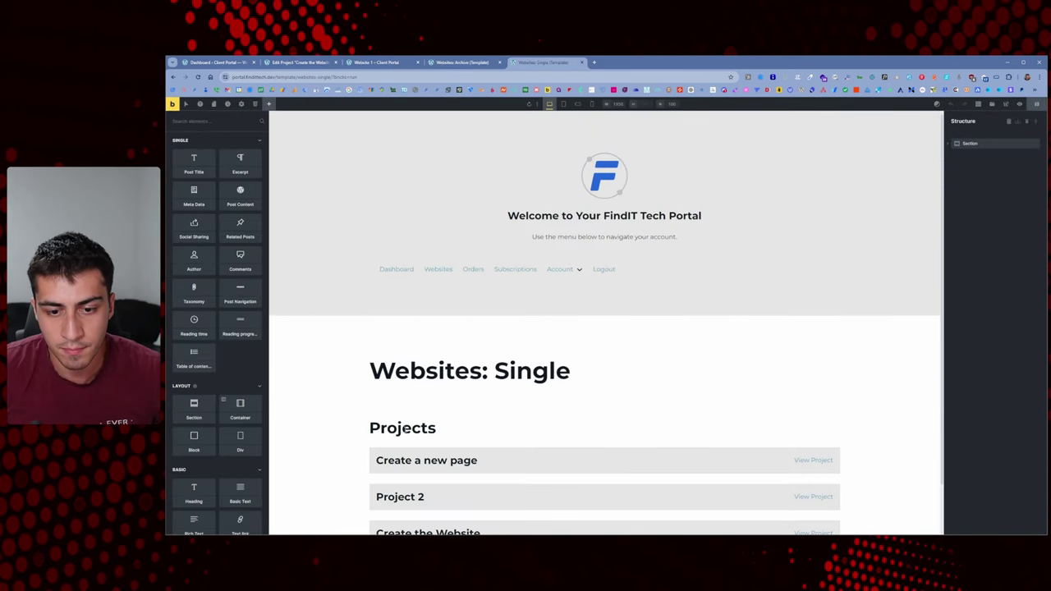
left_click(400, 417)
scroll(535, 378, "down", 1)
left_click(210, 175)
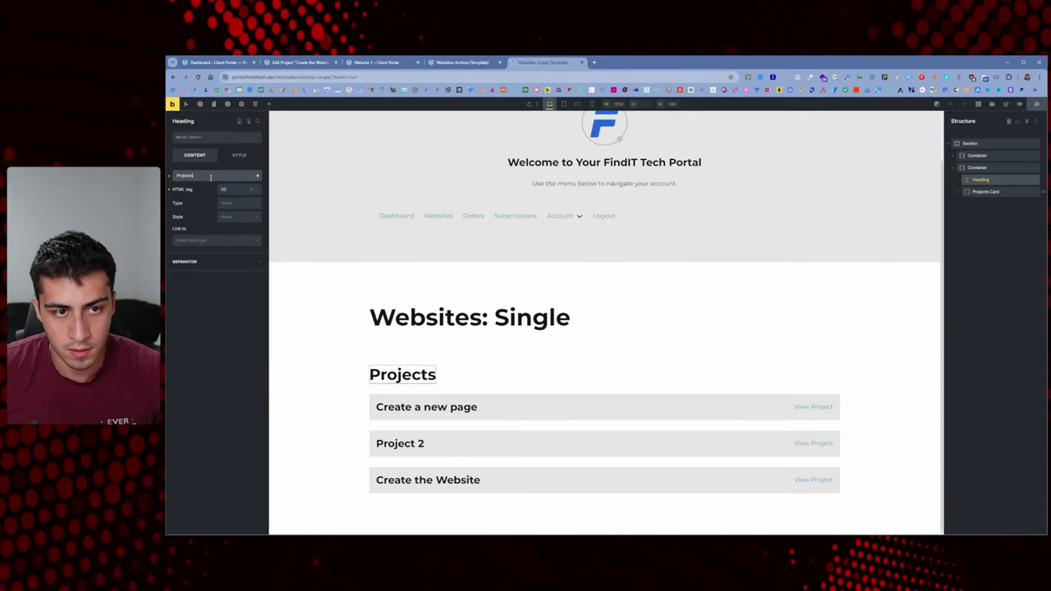
key("Home")
type("Open")
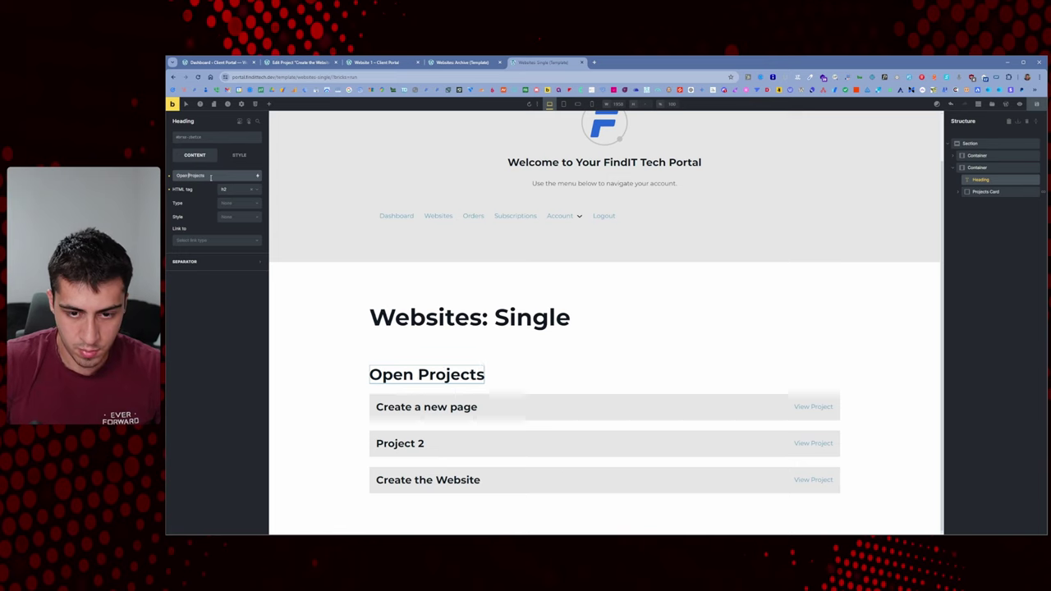
key("shift+Home")
type("Active")
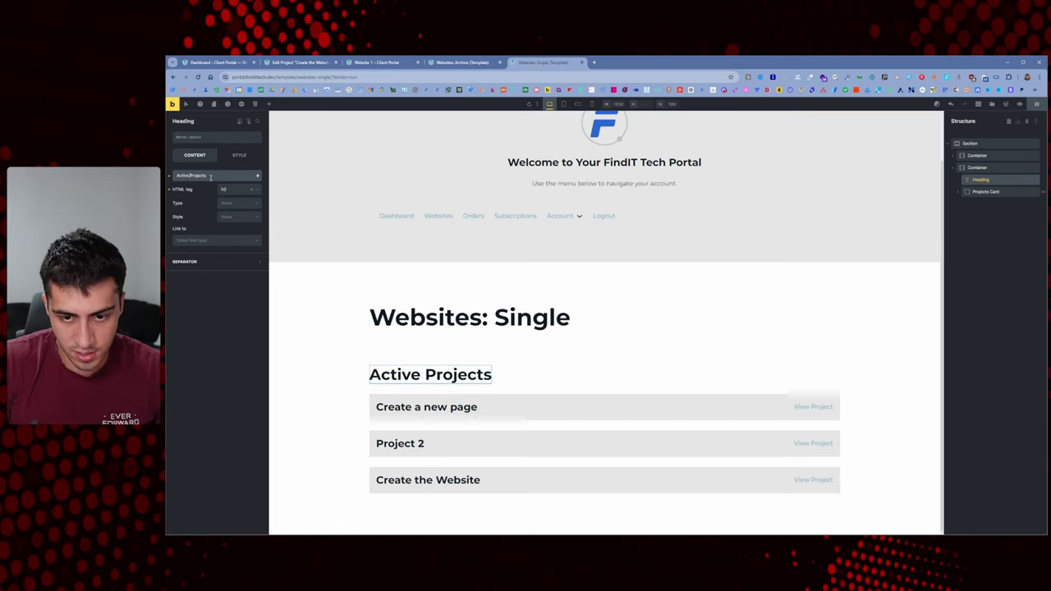
Duplicate the container holding the Active Projects heading and cards, and retitle the copy's heading "Completed Projects"
left_click(994, 168)
left_click(1029, 168)
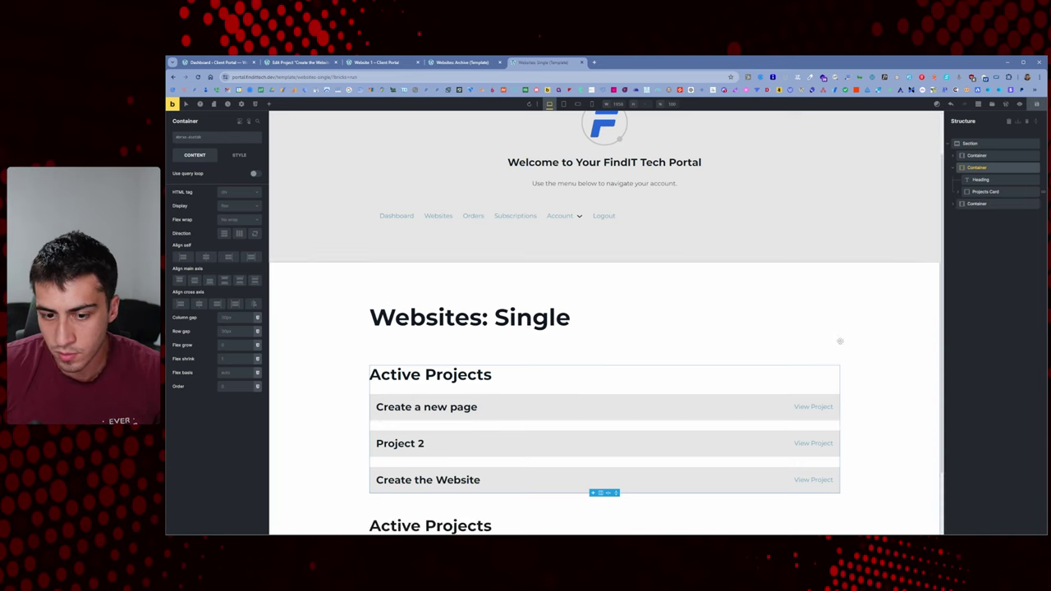
left_click(365, 450)
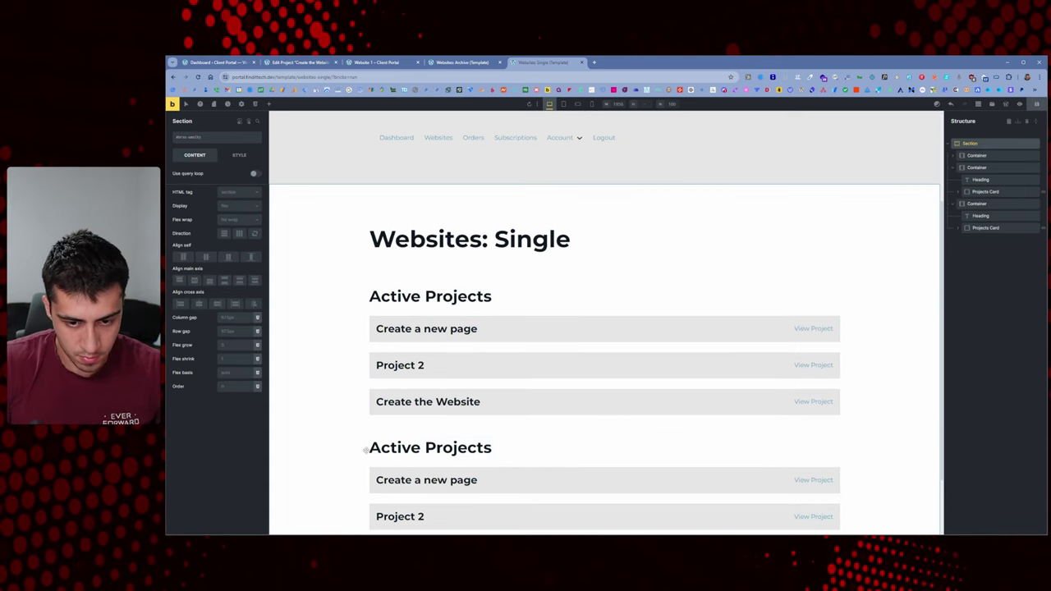
left_click(367, 448)
left_click(360, 445)
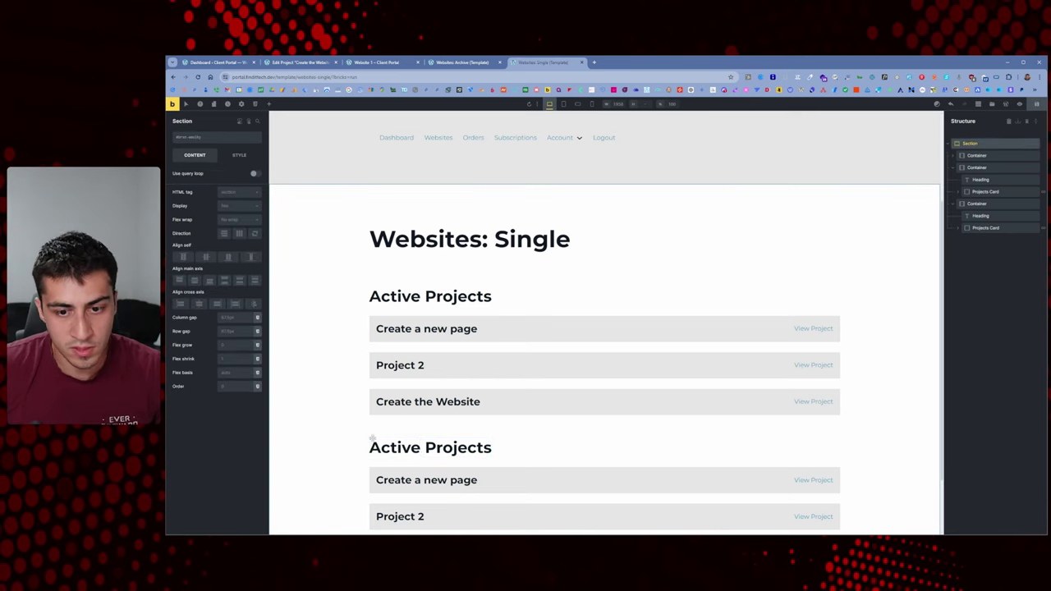
left_click(374, 448)
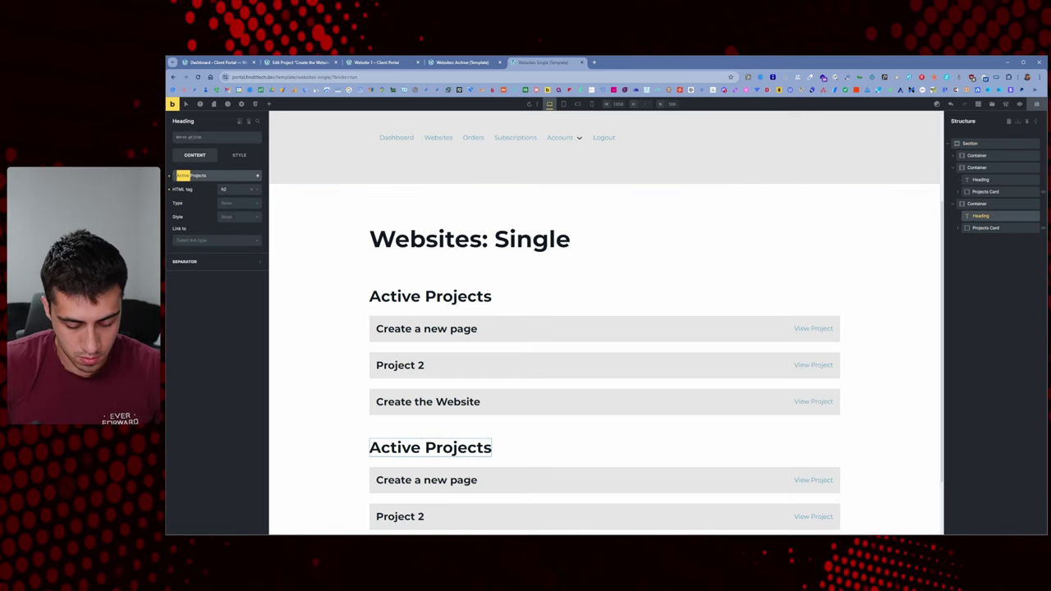
type("Completed")
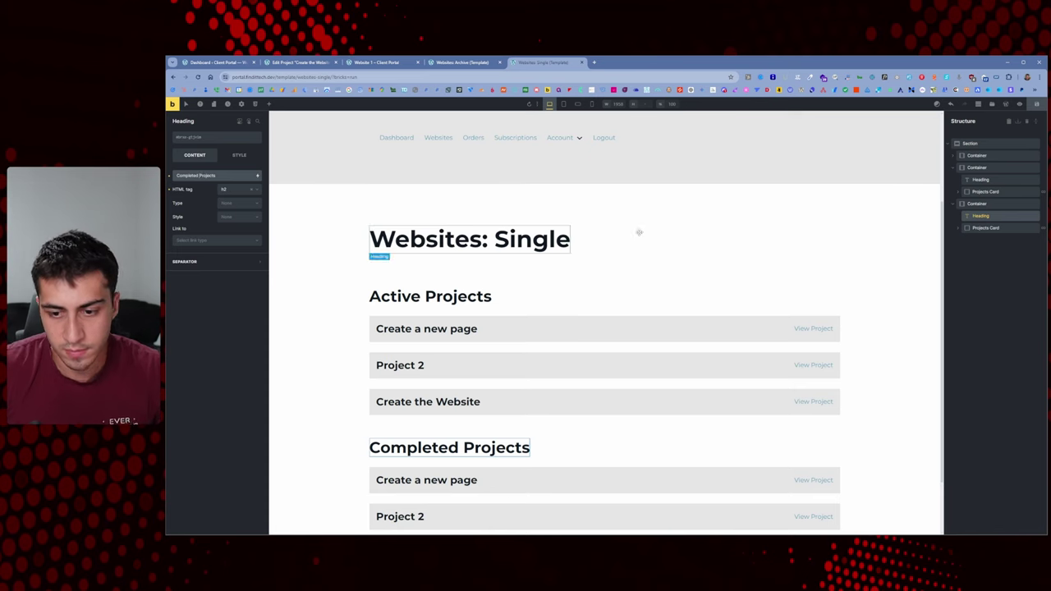
Save the template and reload the Website 1 page to check the Active Projects and Completed Projects sections
left_click(1036, 103)
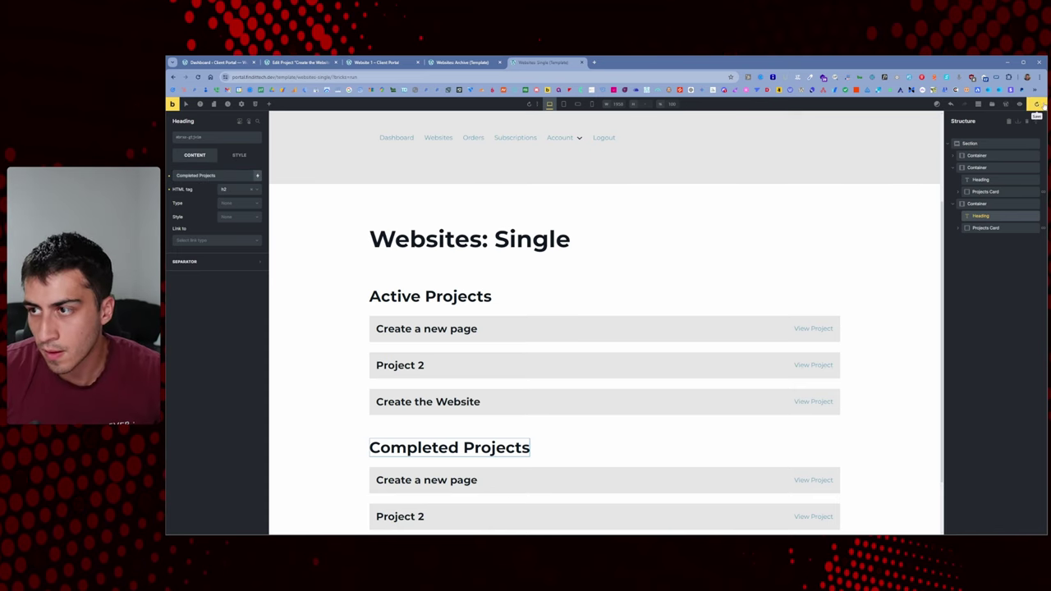
left_click(997, 229)
left_click(959, 229)
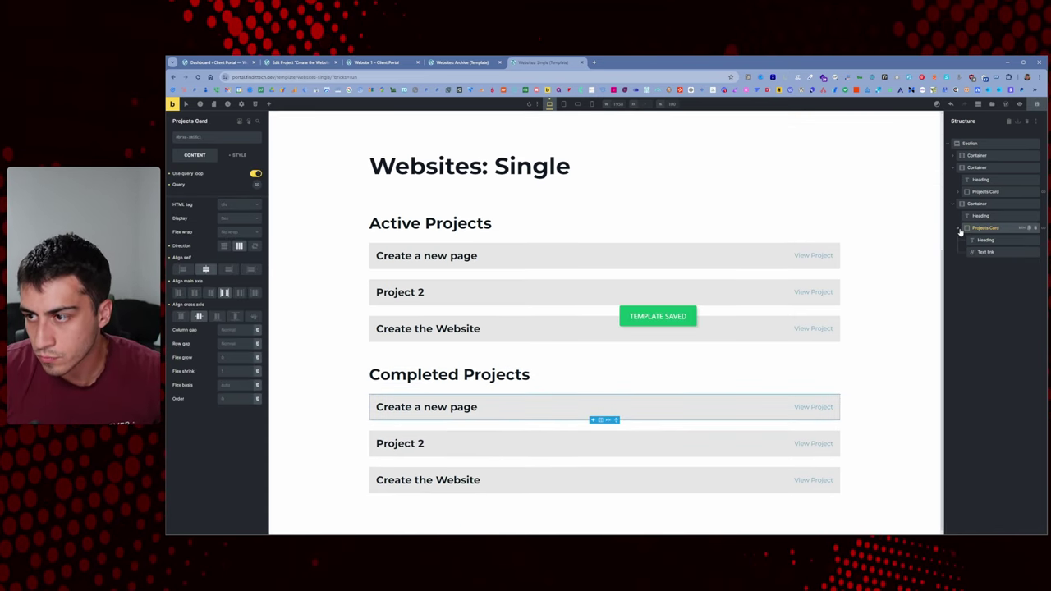
left_click(988, 193)
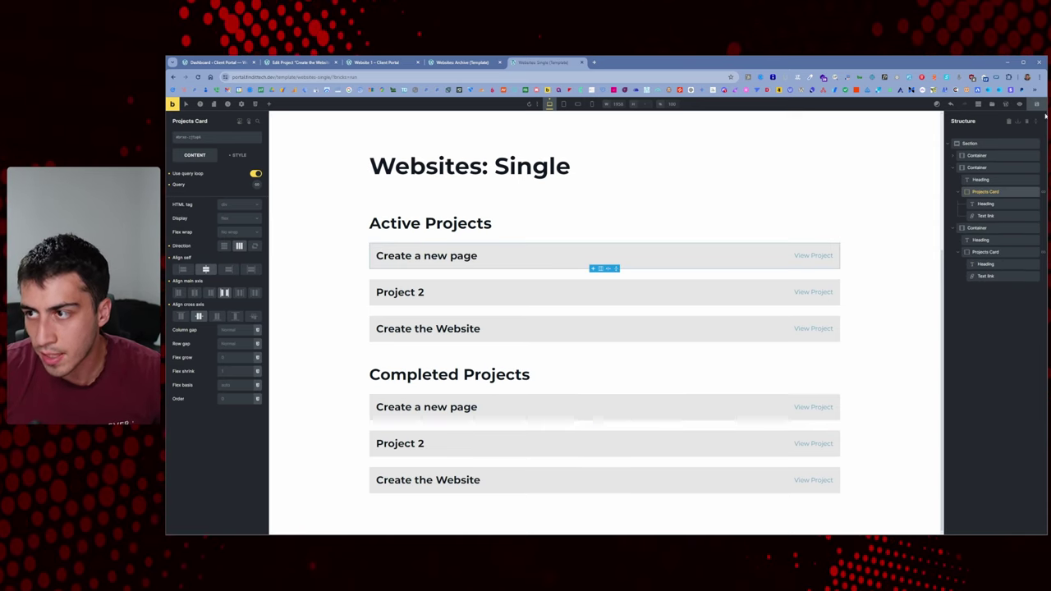
key("ctrl+Page_Up")
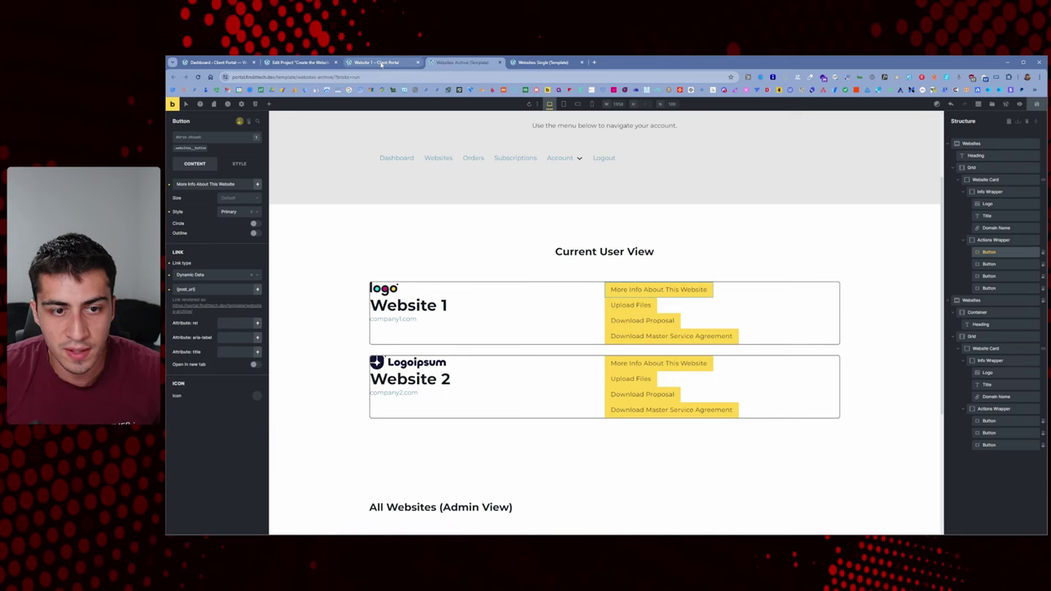
left_click(381, 63)
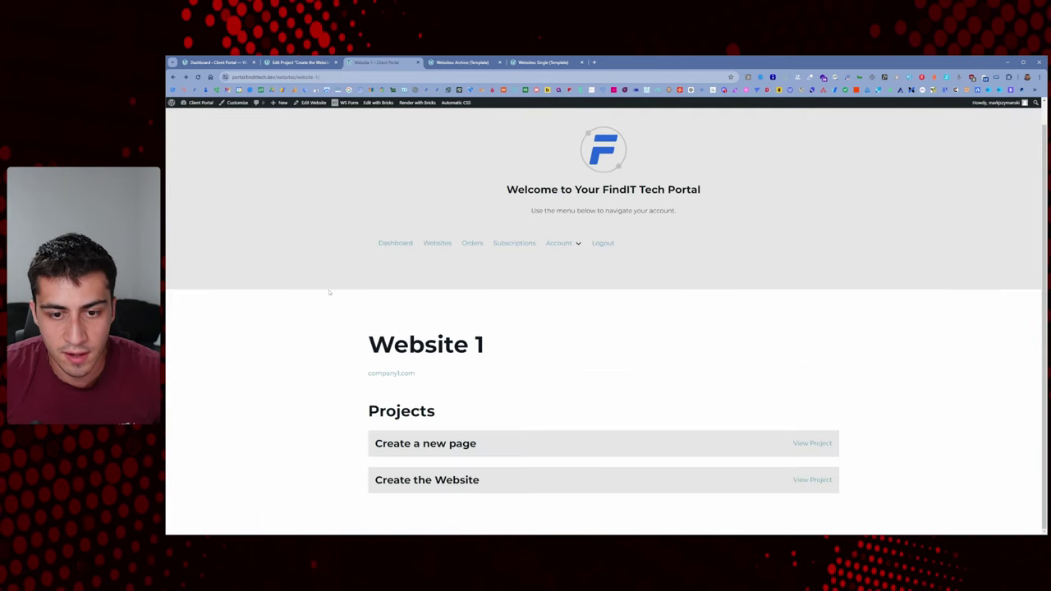
right_click(295, 292)
left_click(323, 316)
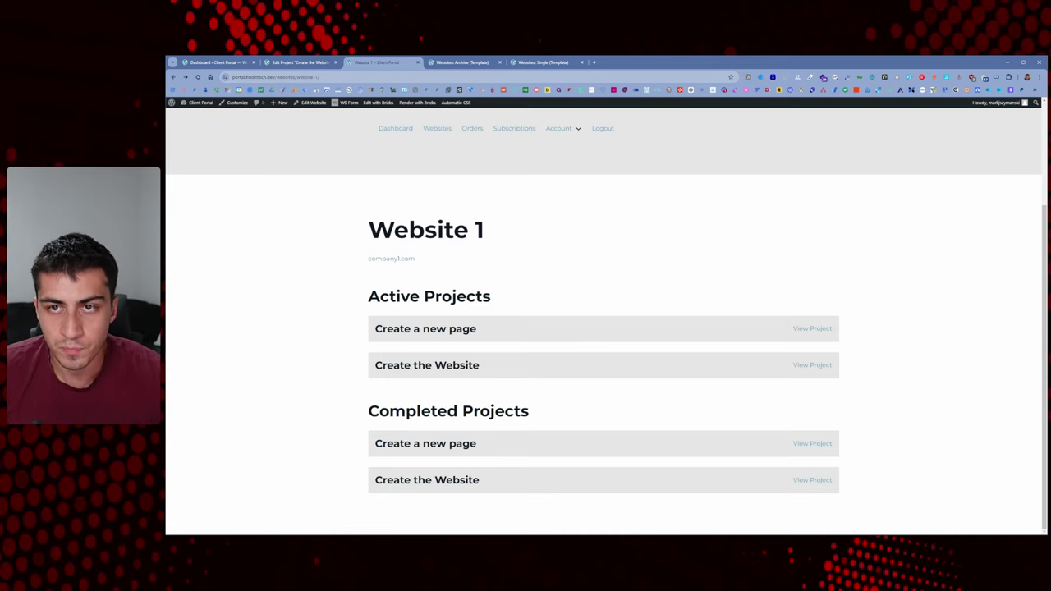
Close the "Websites: Archive" template and return to the "Websites: Single" template
left_click(542, 62)
left_click(467, 63)
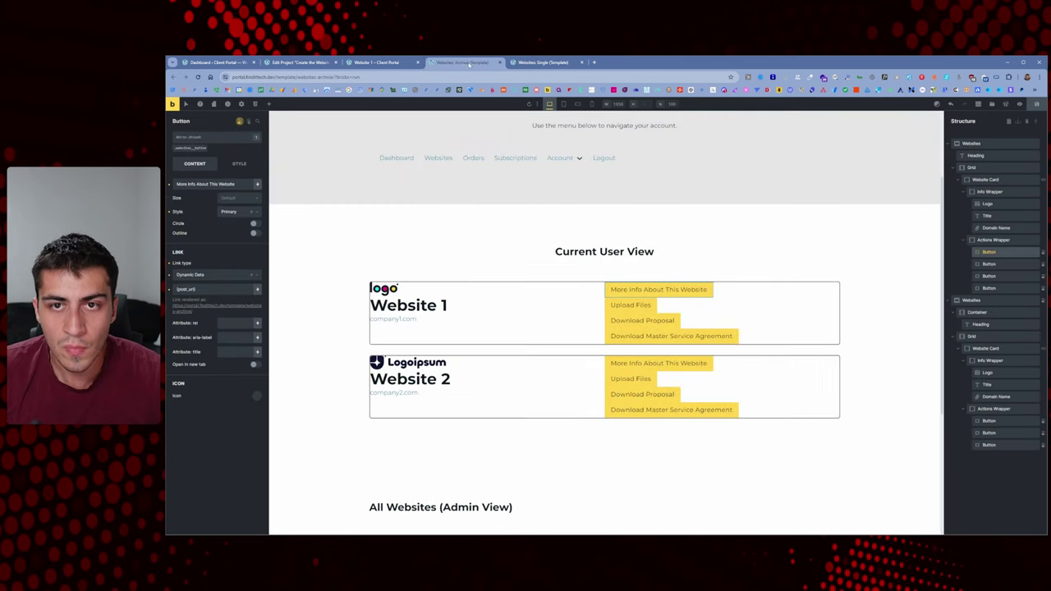
left_click(499, 62)
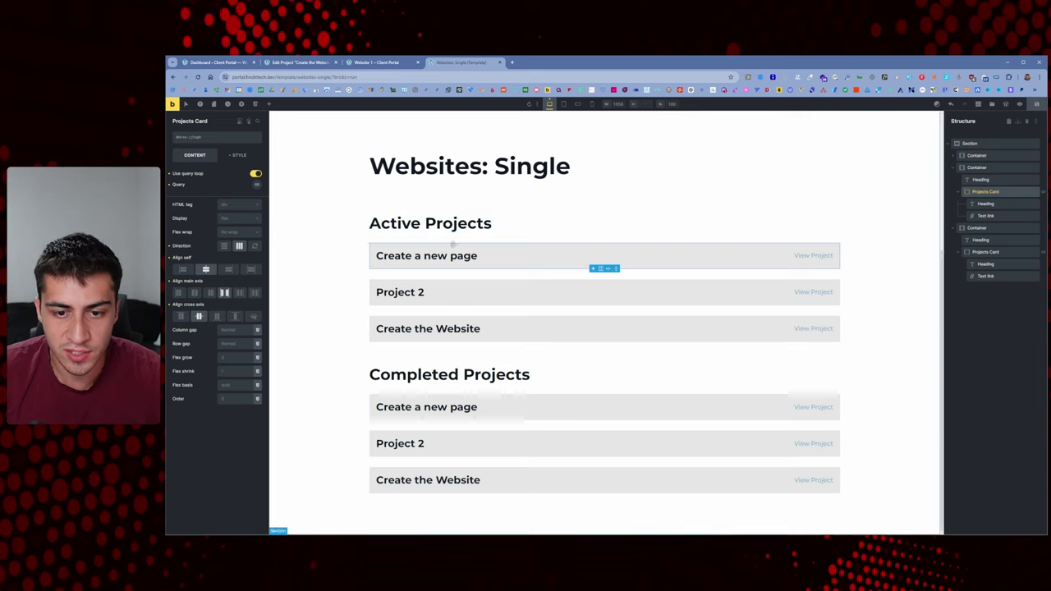
Clear the website relation from the Active Projects card's query loop and examine the default Posts query options, including meta and taxonomy queries
left_click(256, 185)
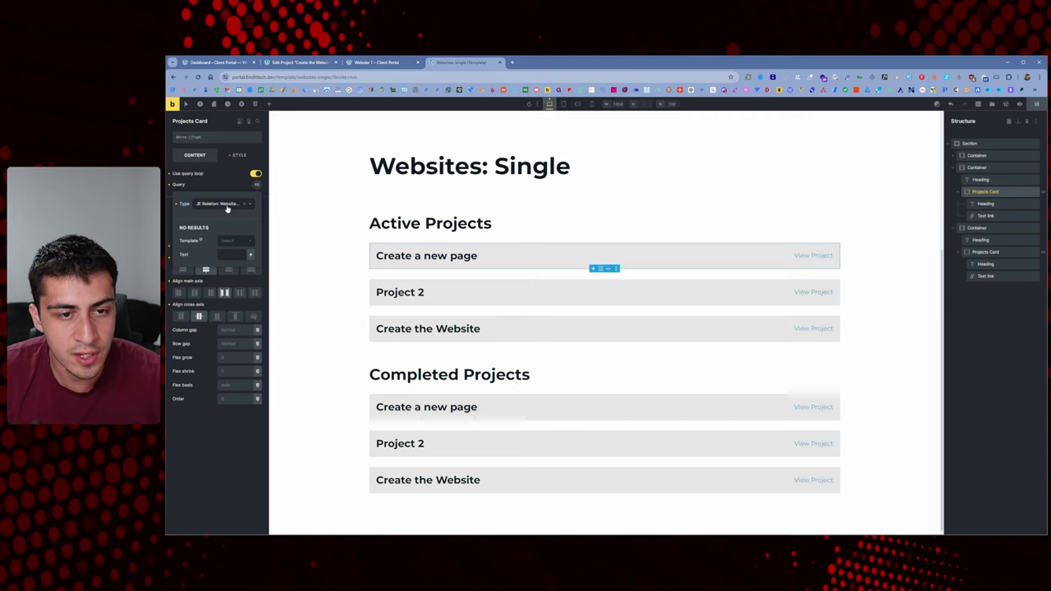
left_click(221, 207)
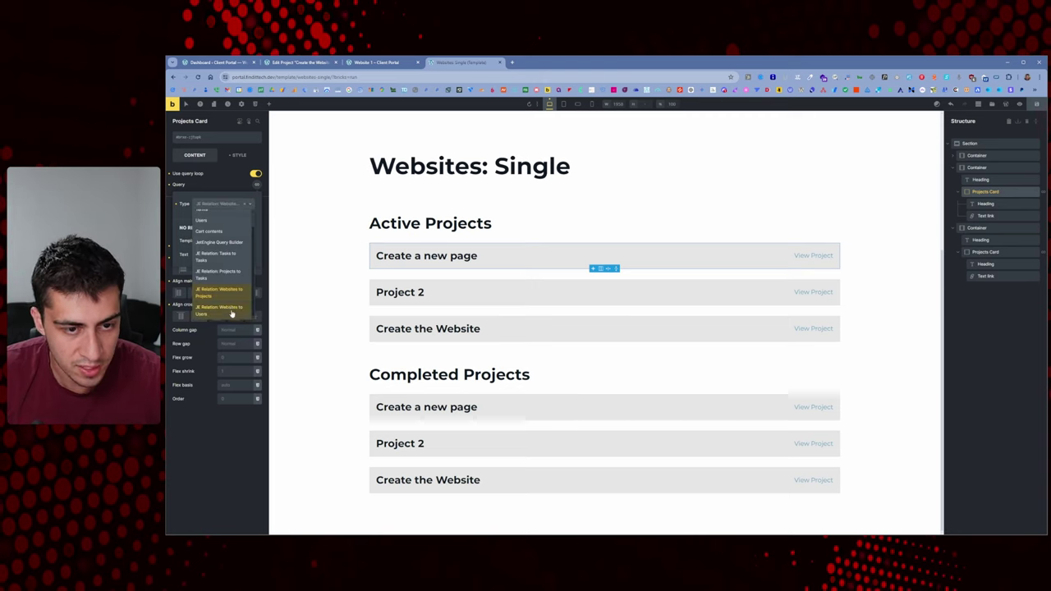
left_click(222, 245)
left_click(244, 203)
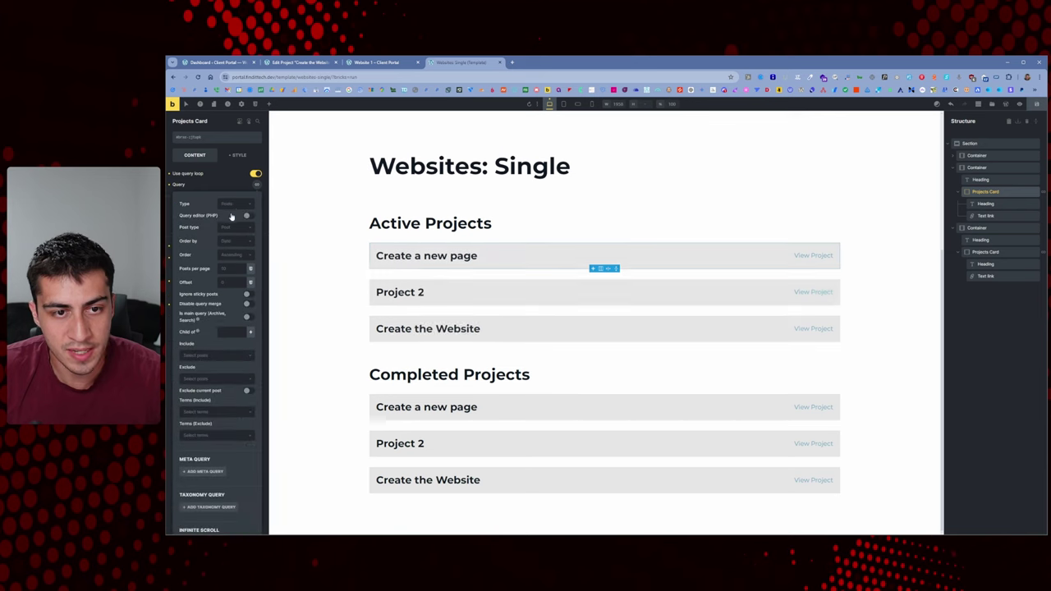
scroll(225, 279, "down", 3)
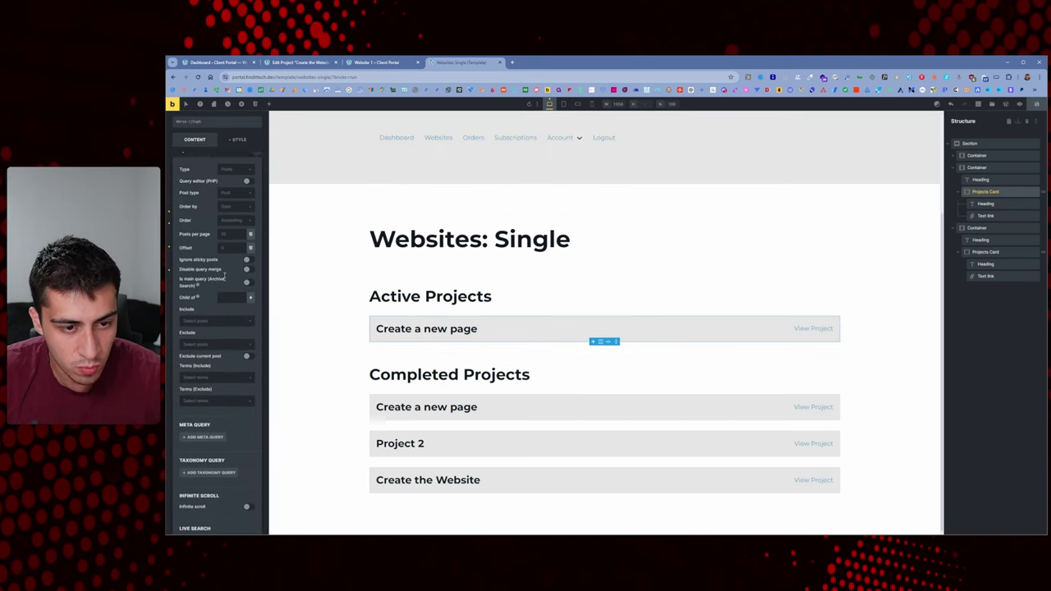
scroll(225, 279, "down", 2)
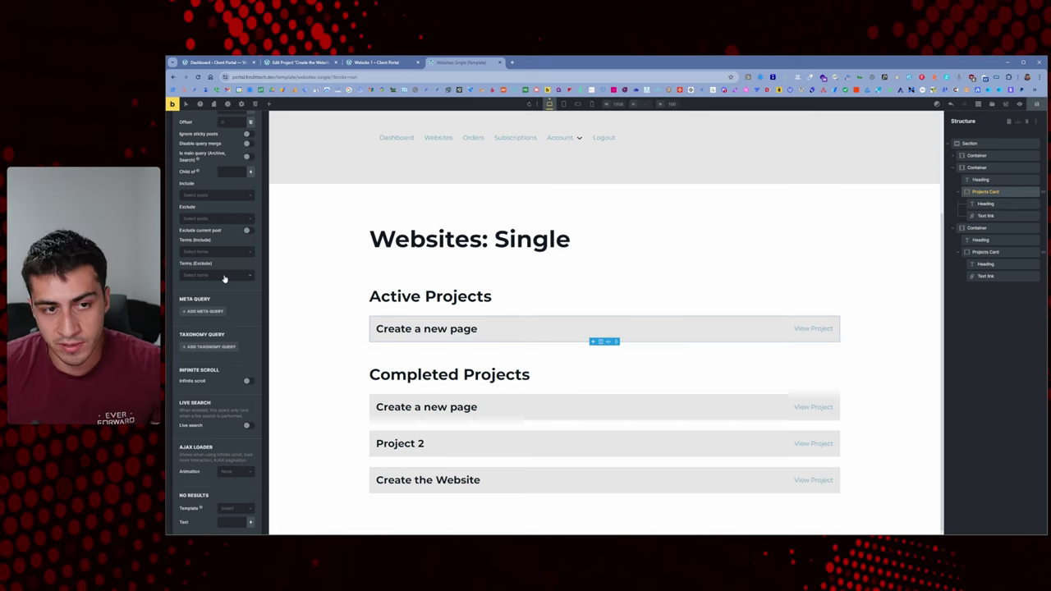
scroll(224, 279, "up", 3)
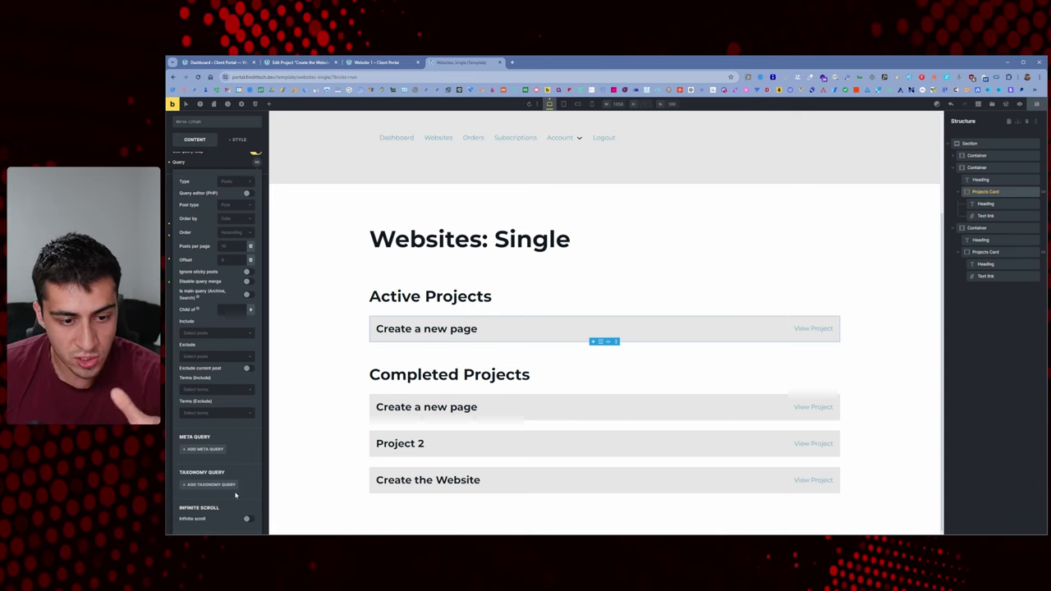
scroll(217, 415, "down", 2)
scroll(217, 419, "down", 1)
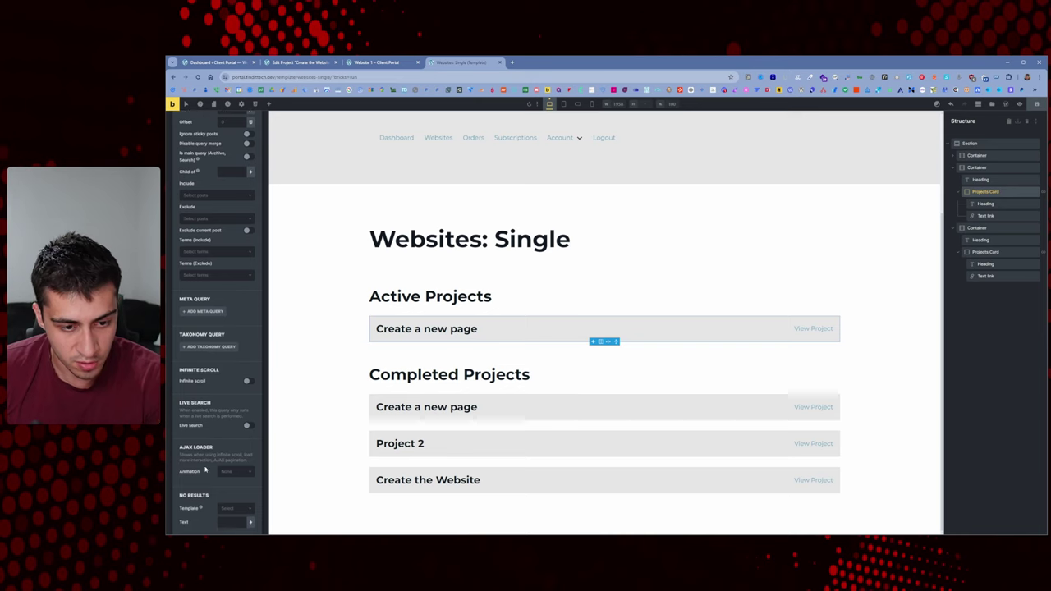
scroll(226, 328, "up", 3)
Try the JetEngine Query Builder type on the Active Projects card's query loop, and switch it to the Websites to Projects relation
left_click(238, 204)
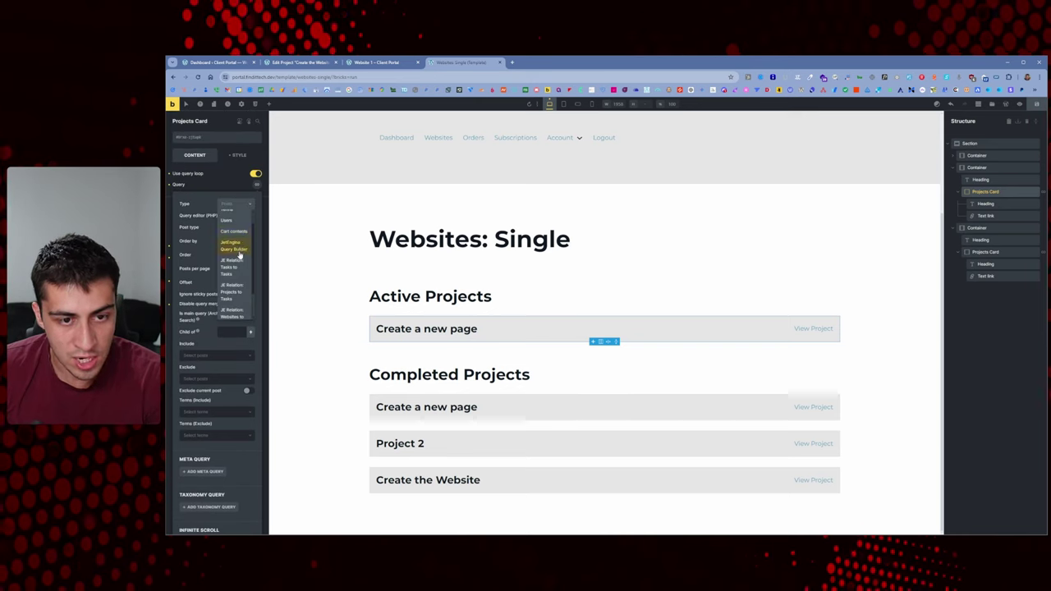
left_click(239, 250)
left_click(242, 206)
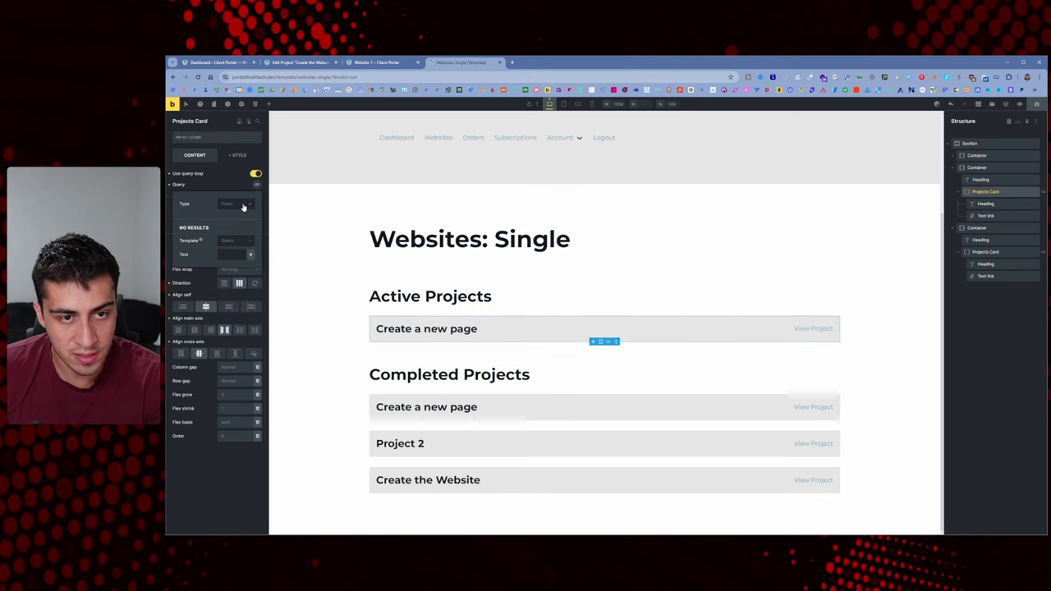
left_click(243, 206)
left_click(237, 209)
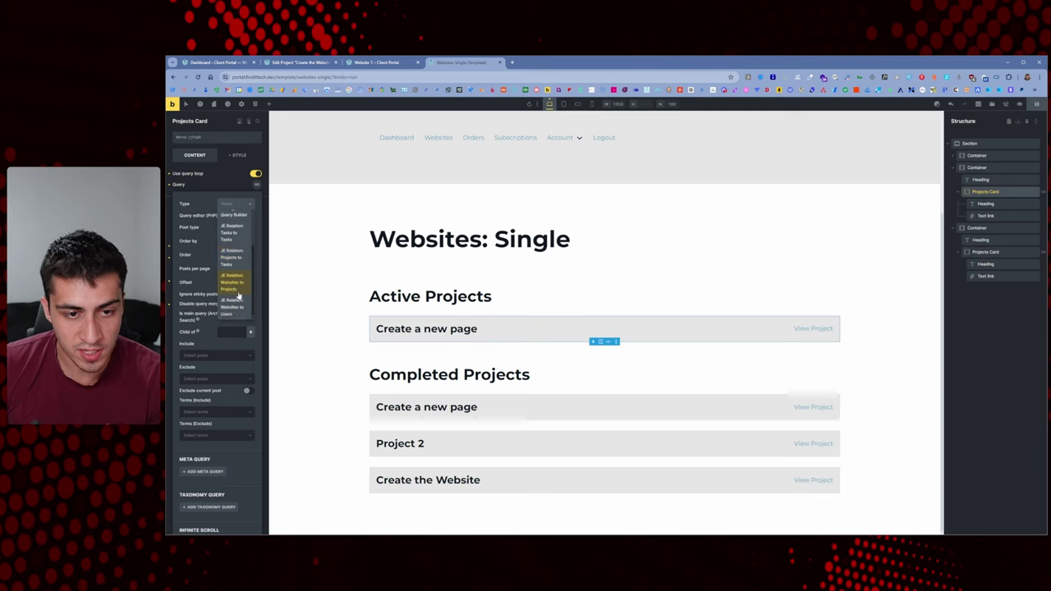
left_click(238, 296)
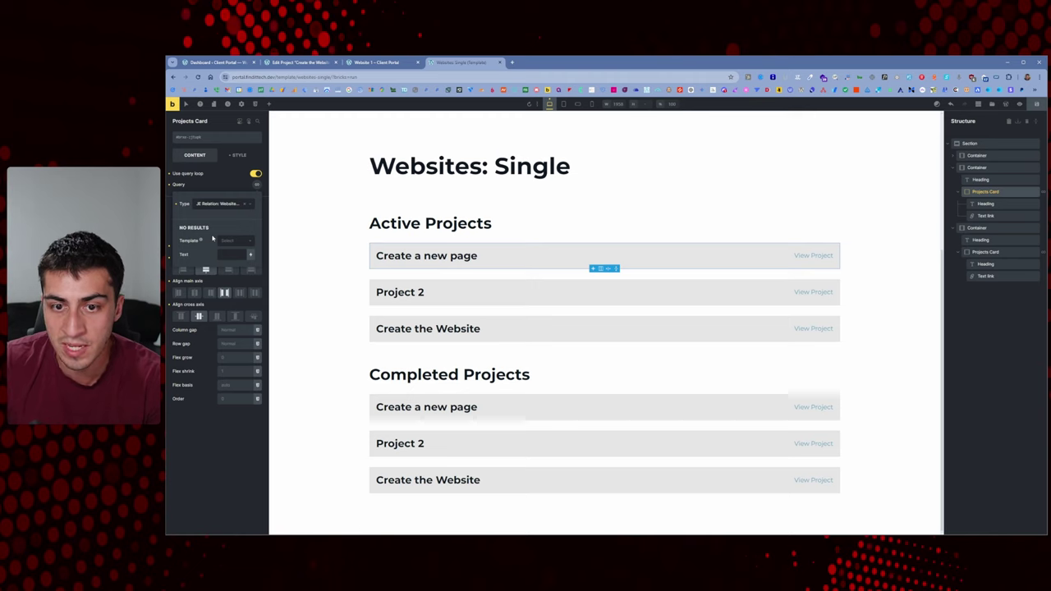
Try a Posts query with the Projects post type on the Active Projects card, and examine its remaining filter options
left_click(245, 204)
left_click(222, 204)
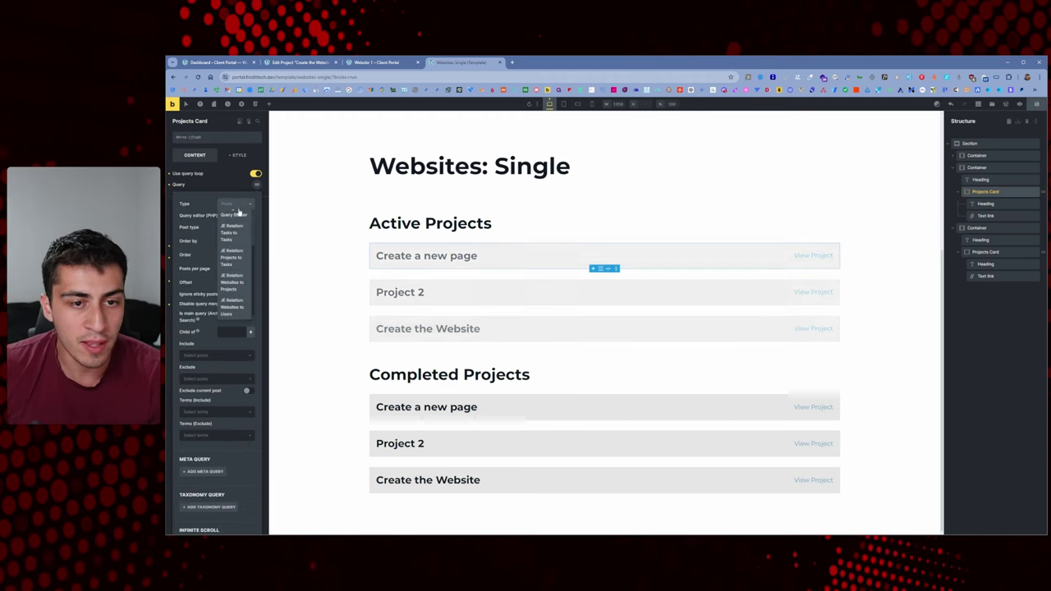
left_click(229, 205)
left_click(229, 206)
scroll(234, 246, "up", 3)
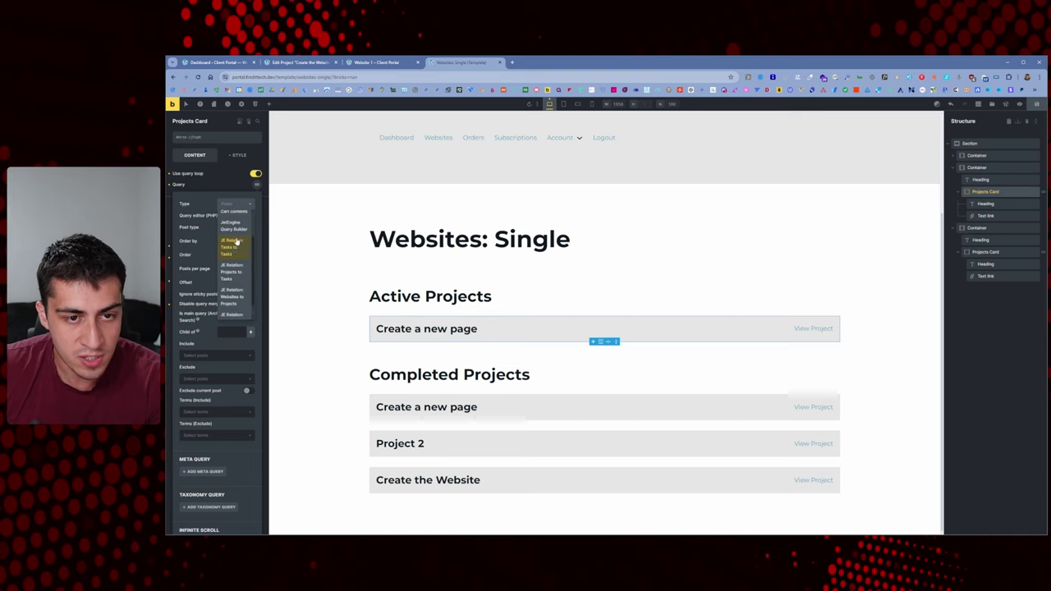
left_click(227, 214)
left_click(236, 227)
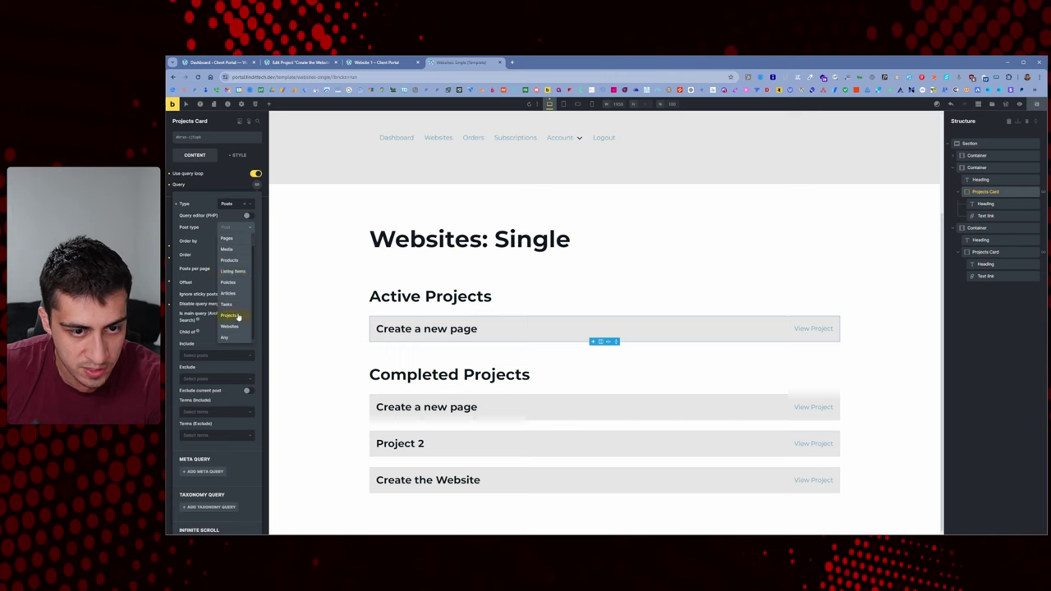
left_click(232, 325)
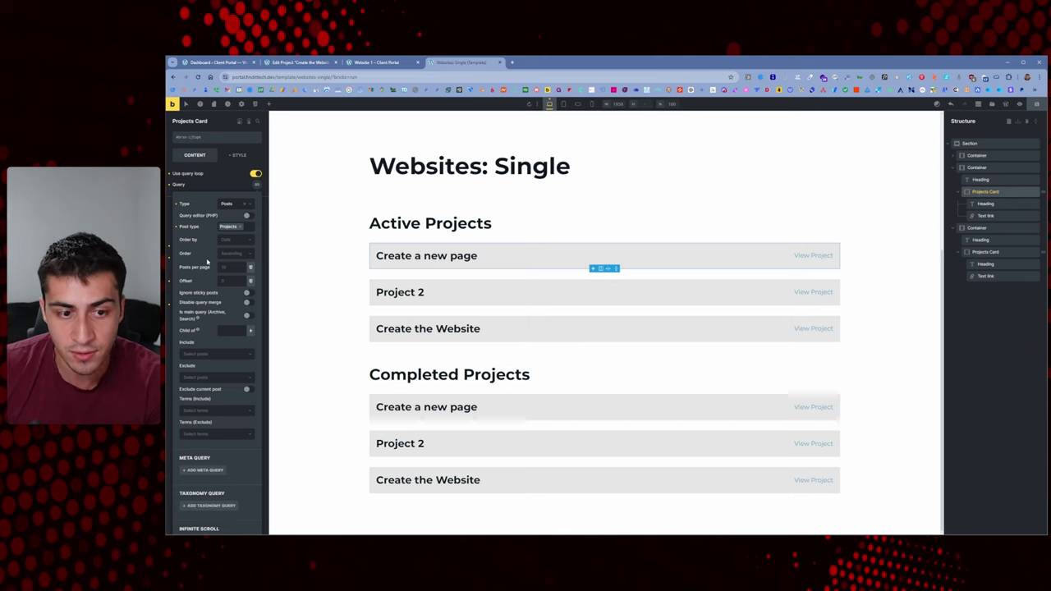
scroll(208, 261, "down", 5)
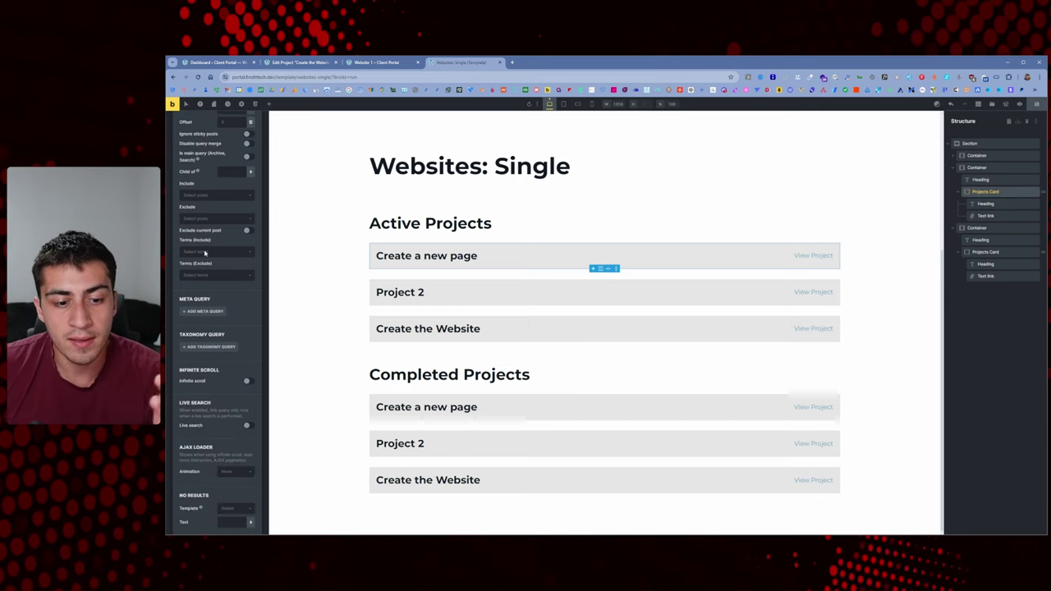
scroll(238, 215, "up", 5)
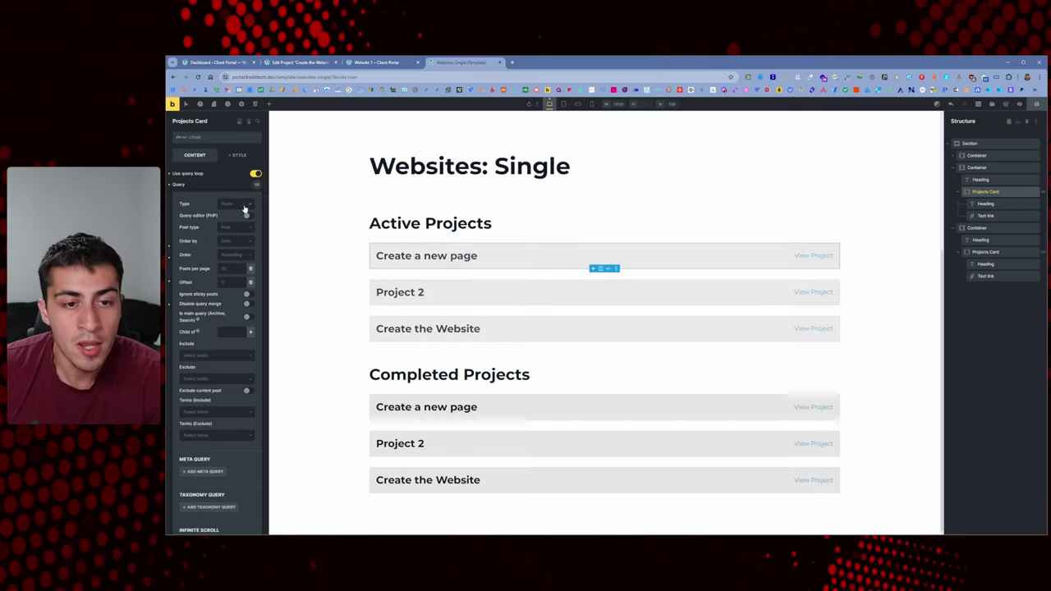
Set the Active Projects card's query type to JetEngine Query Builder and save the template
left_click(244, 205)
left_click(233, 263)
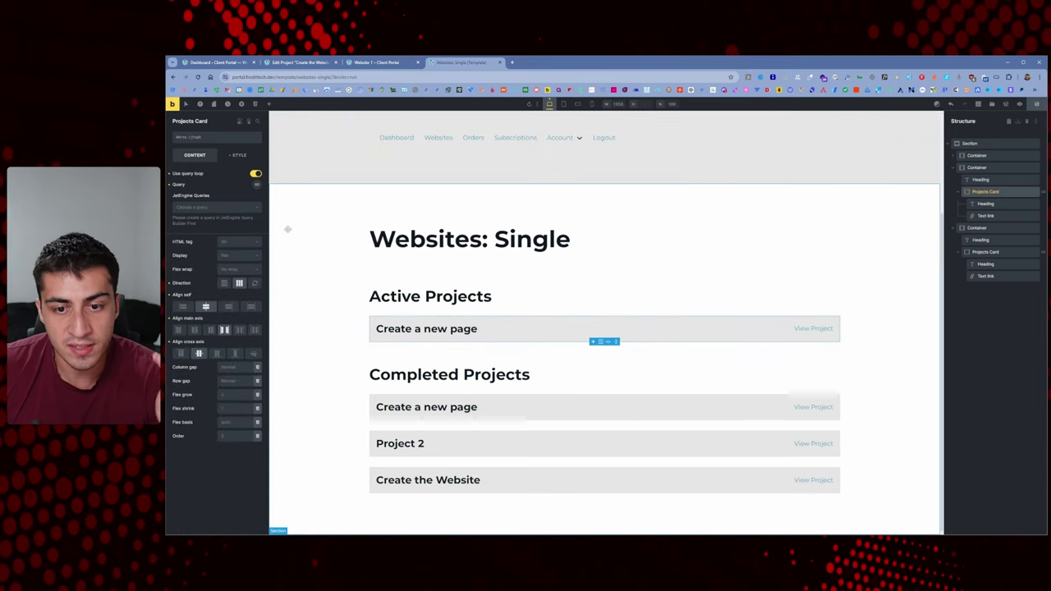
left_click(206, 209)
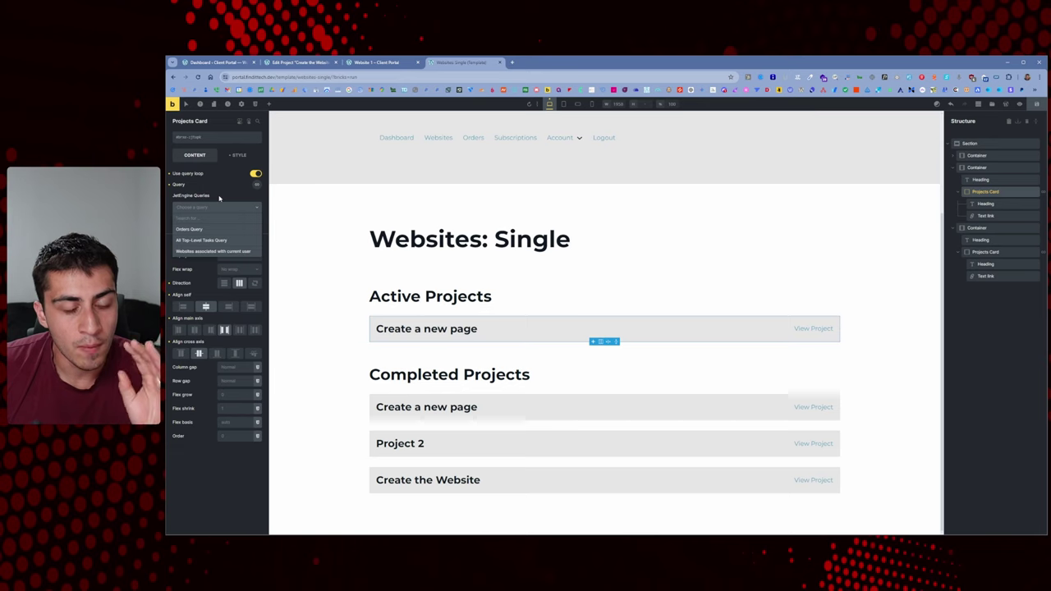
left_click(217, 196)
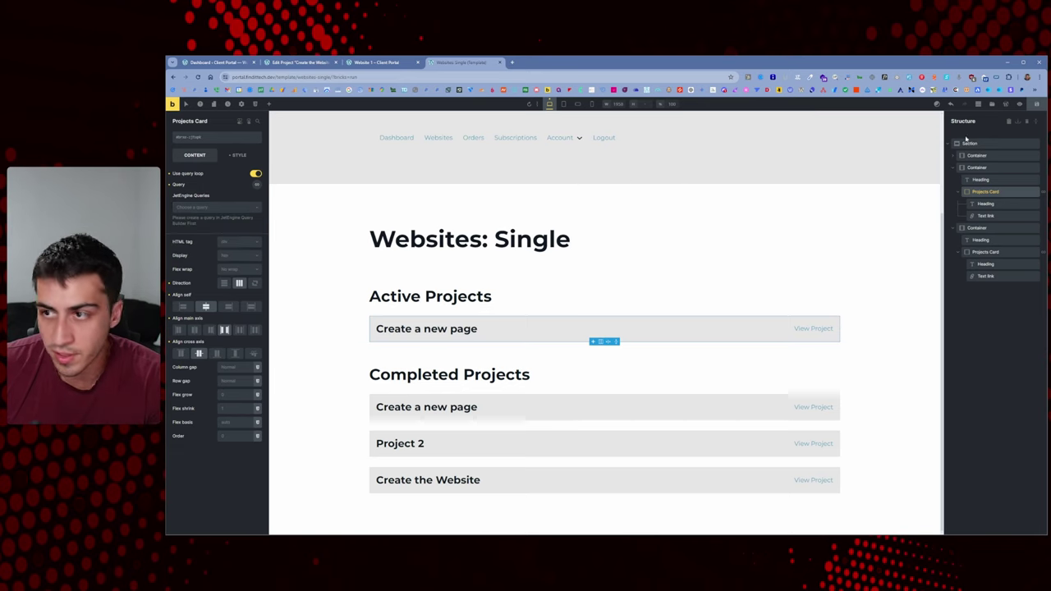
left_click(1037, 106)
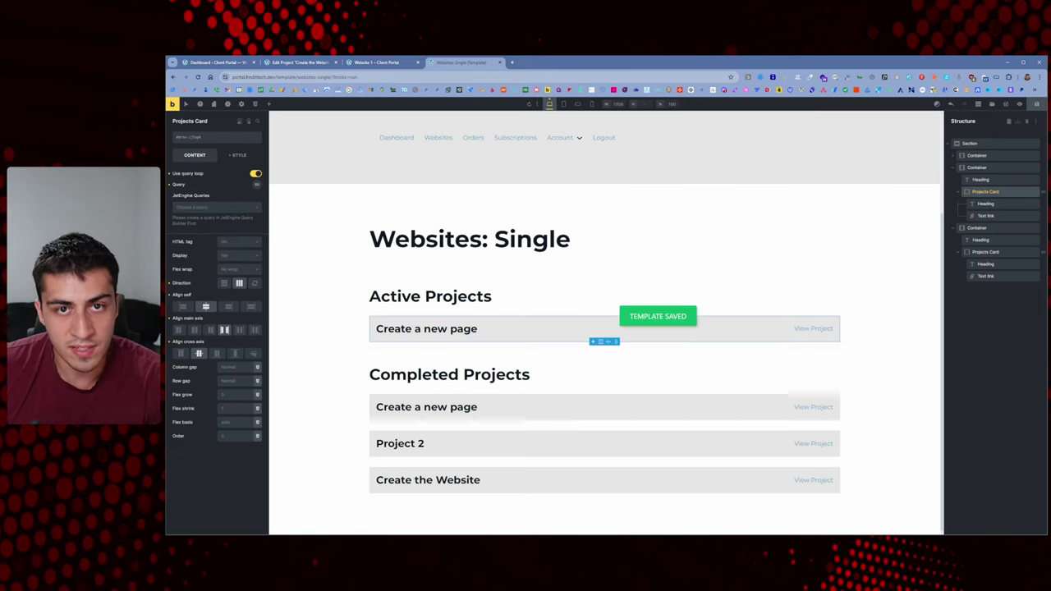
Open the JetEngine Query Builder from the WordPress dashboard in a separate browser tab and start a new query
left_click(299, 63)
left_click(233, 62)
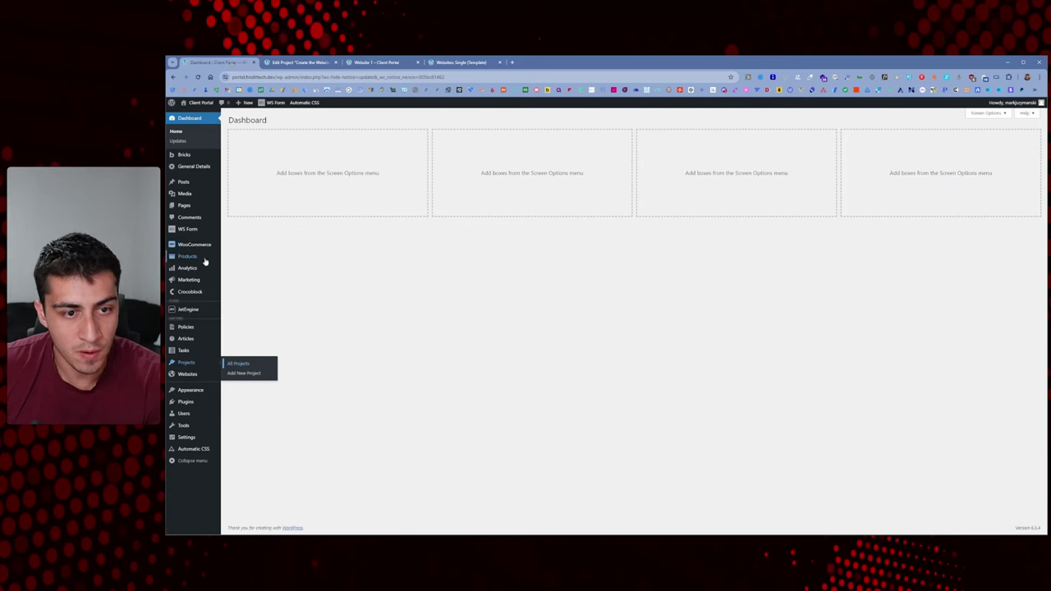
mouse_move(207, 244)
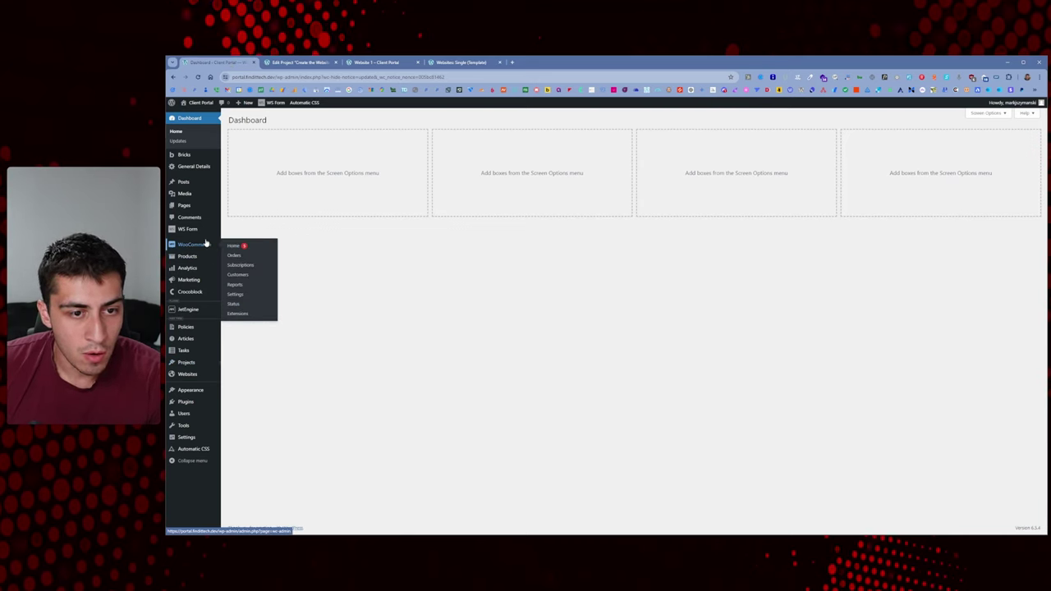
mouse_move(197, 309)
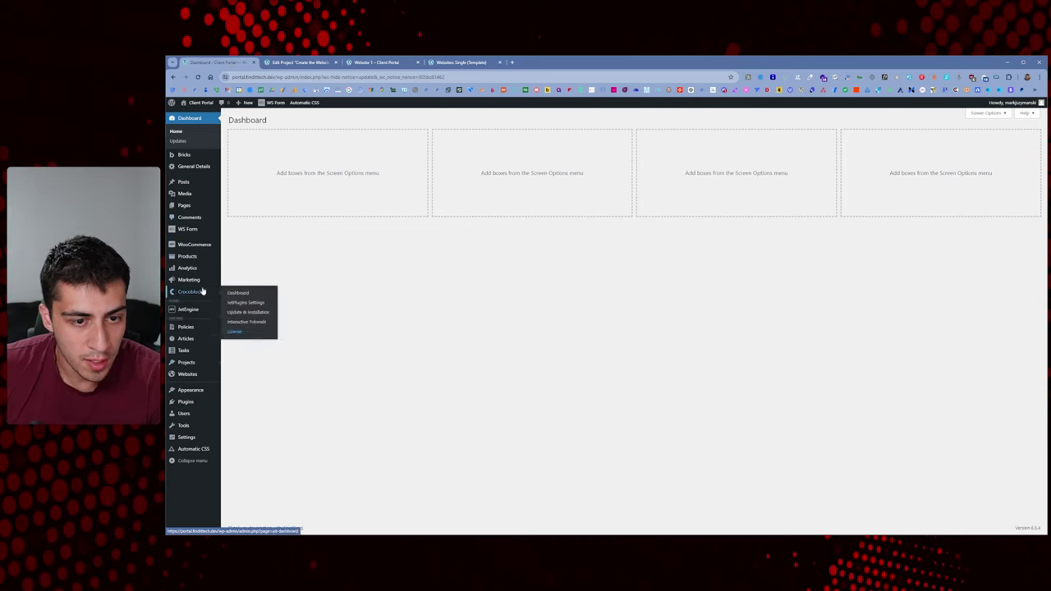
middle_click(242, 378)
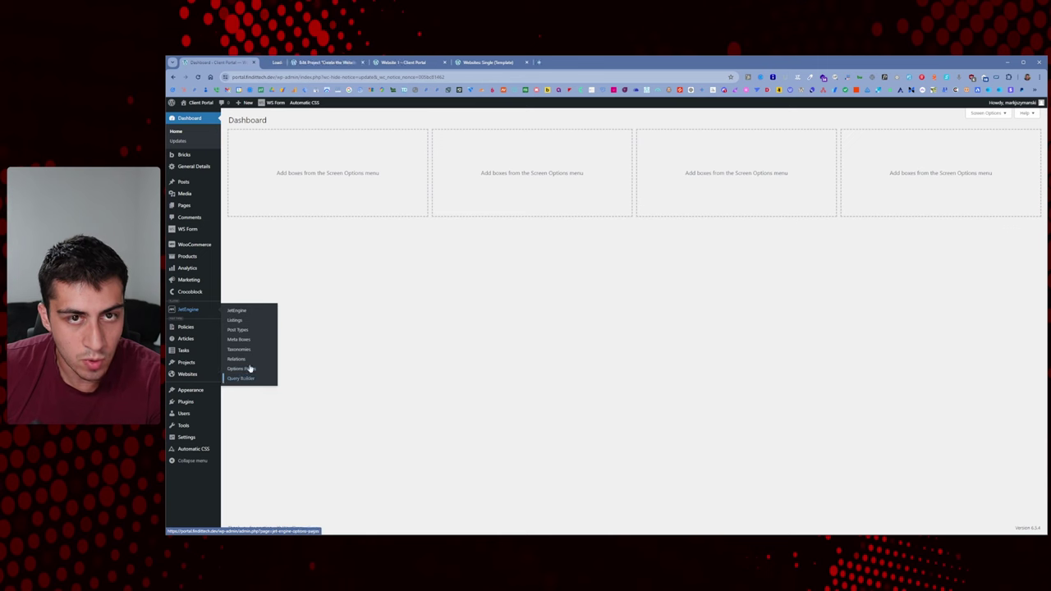
left_click(300, 62)
left_click(283, 121)
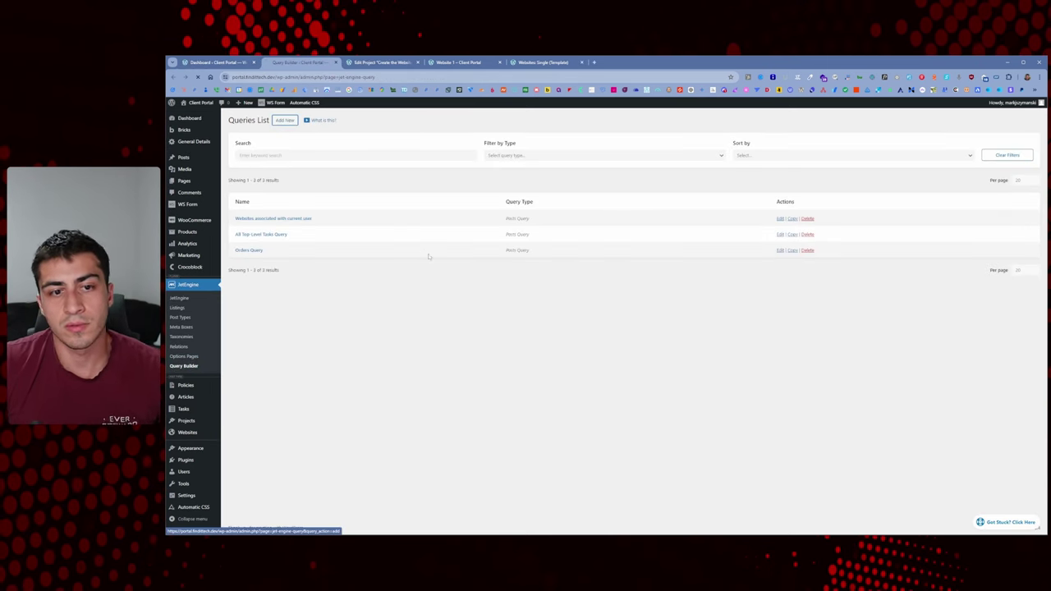
Name the new query "active projects for current website"
left_click(612, 168)
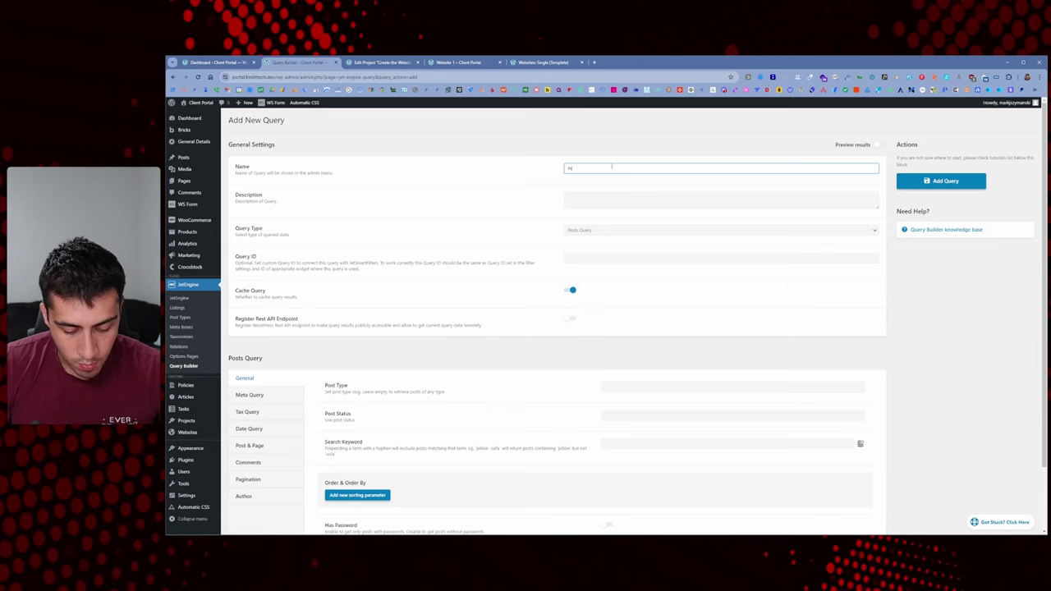
key("BackSpace")
key("BackSpace")
type("Active pro")
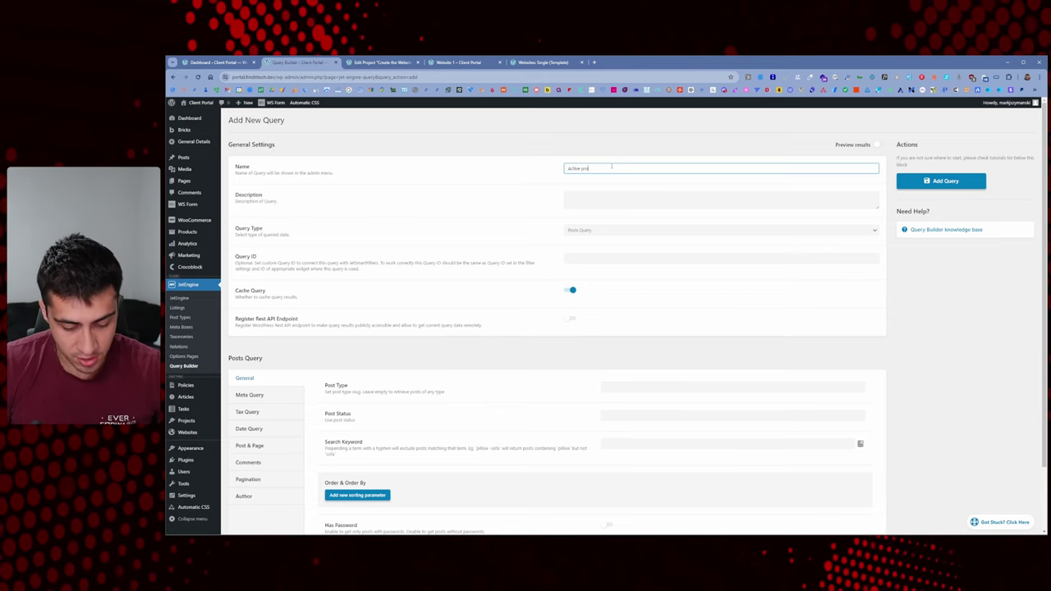
type("jects fo")
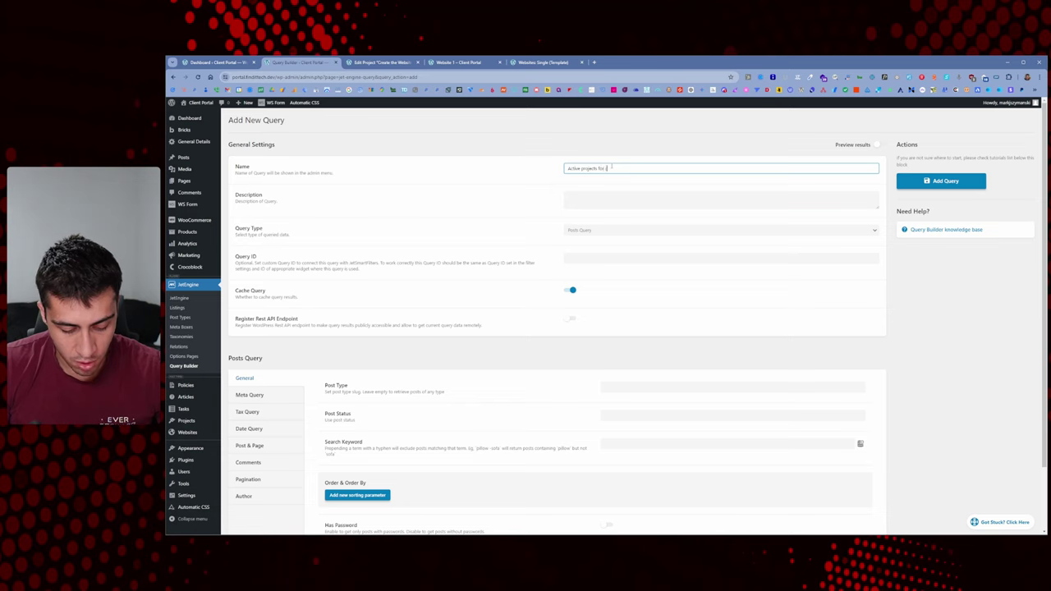
type("r current website")
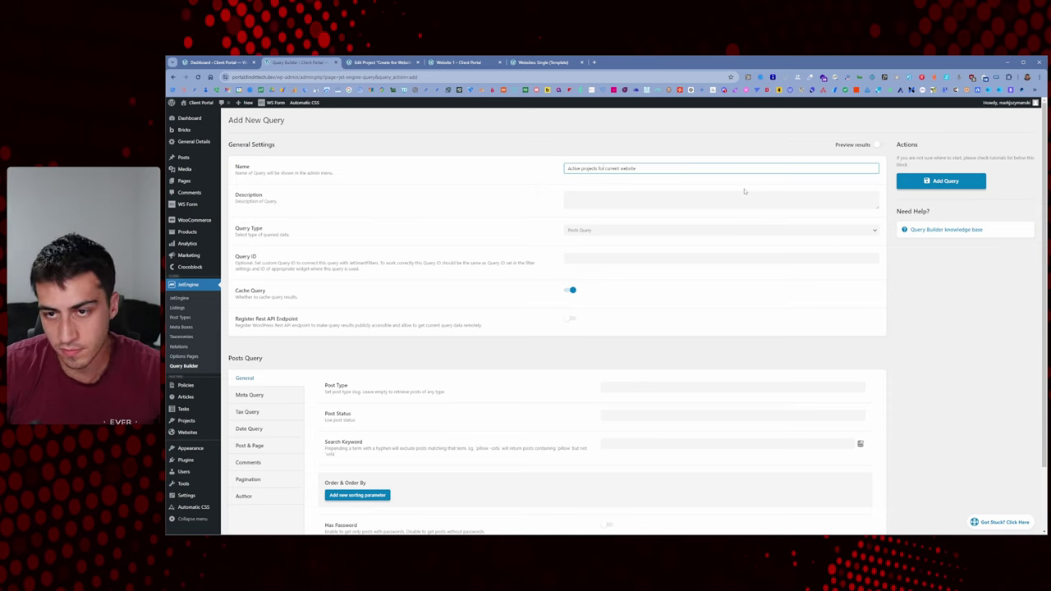
Set the query's post type to Projects and its post status to Publish
scroll(612, 240, "down", 2)
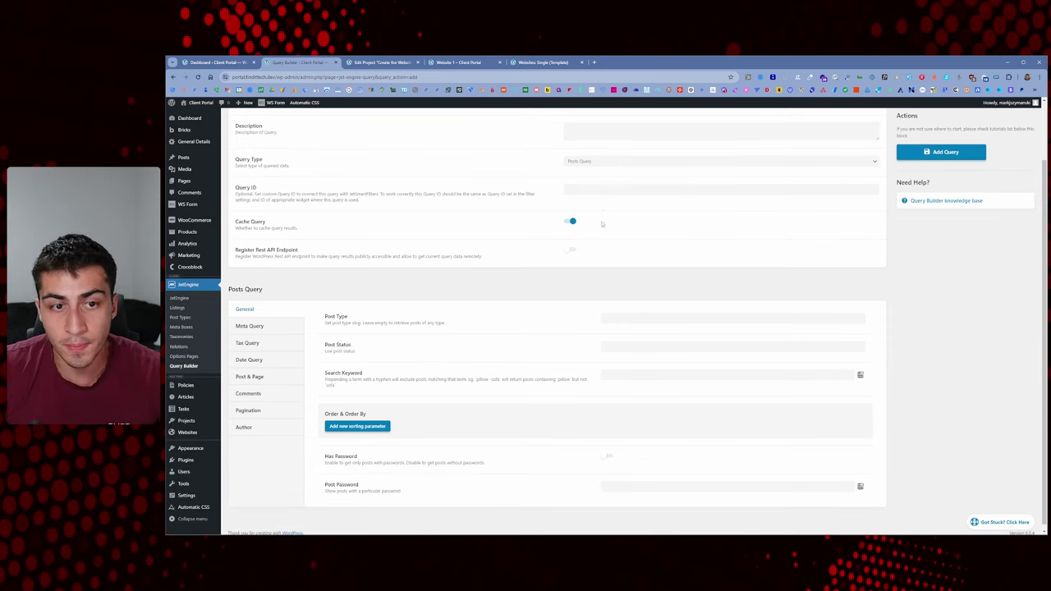
left_click(627, 312)
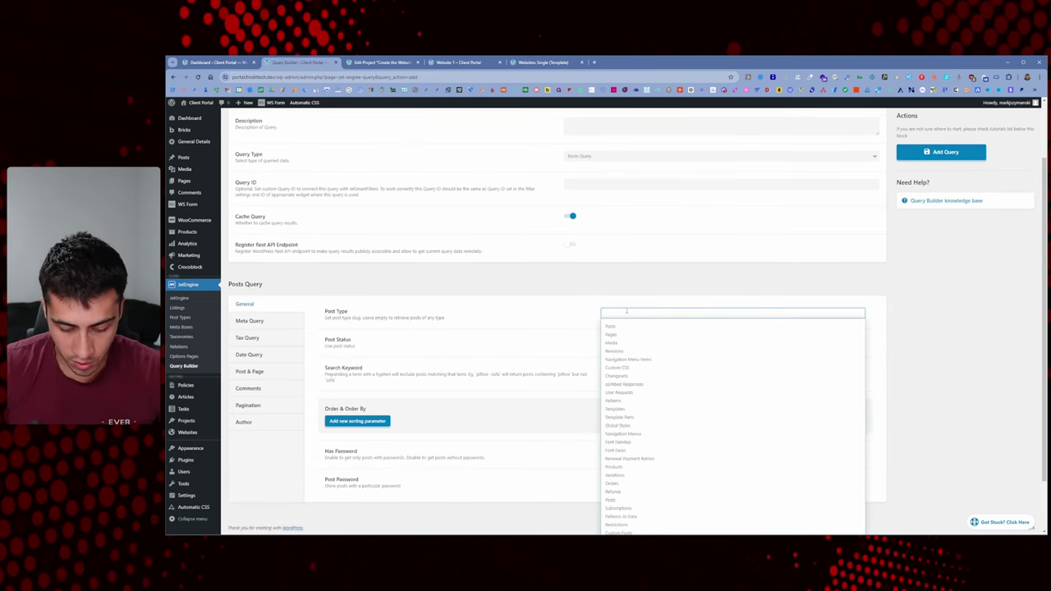
type("pro")
left_click(626, 343)
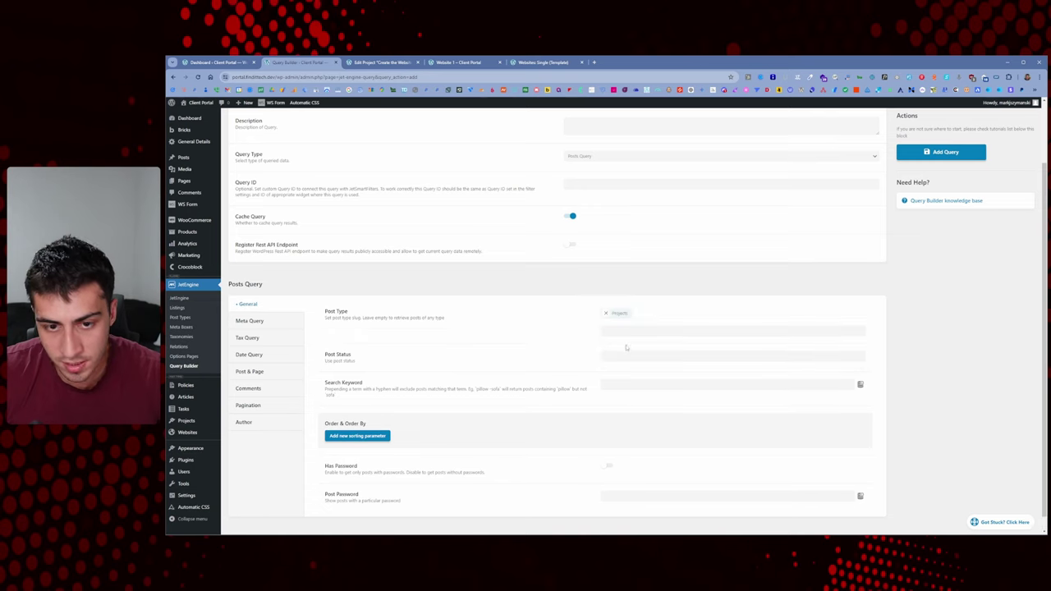
left_click(632, 355)
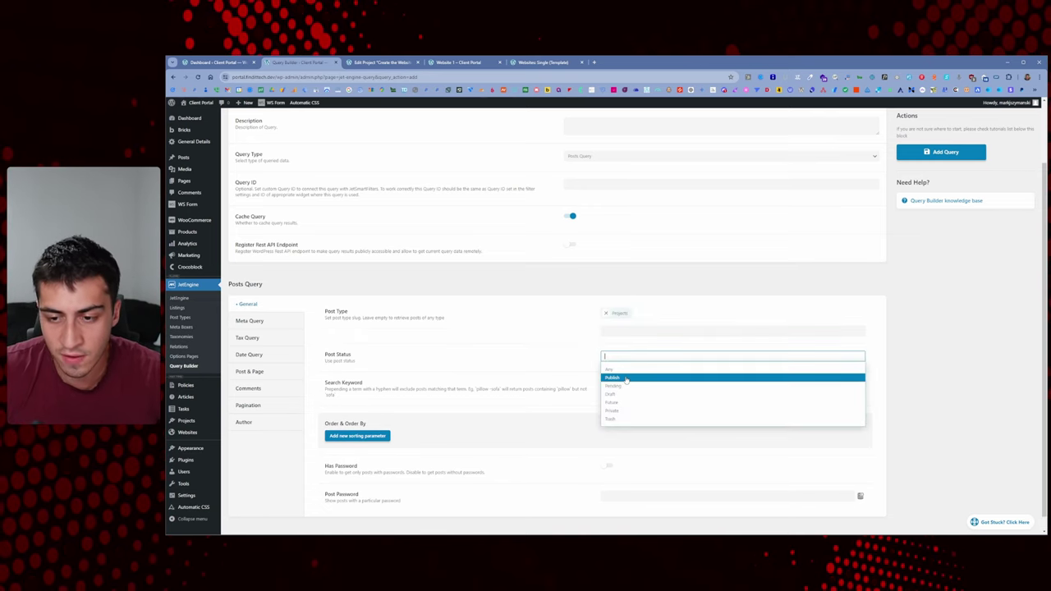
left_click(627, 378)
Insert the Related Items macro as the Post In value in the query's Post & Page settings
scroll(870, 362, "down", 1)
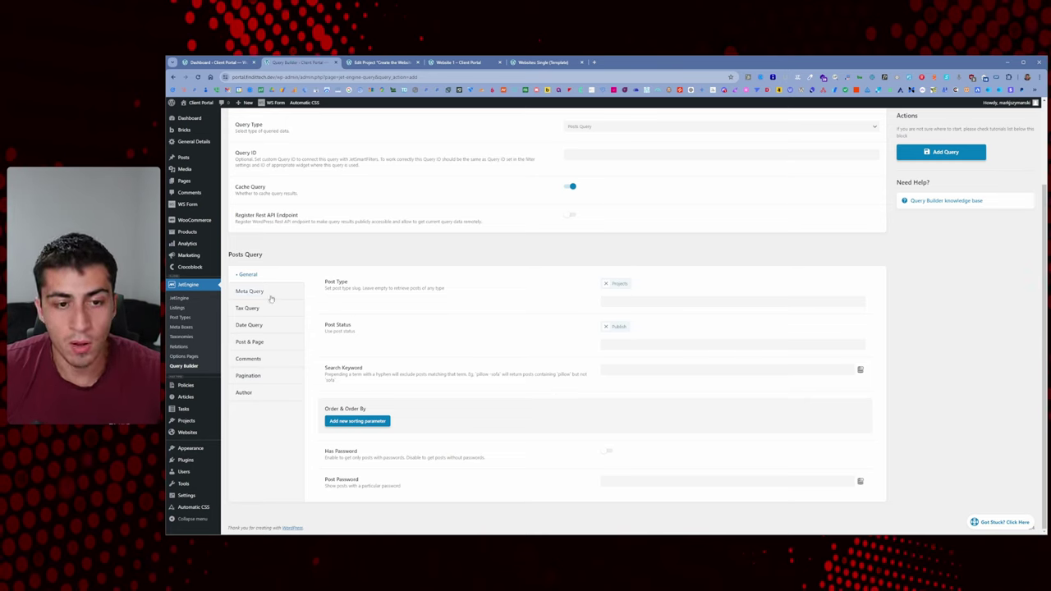
left_click(260, 342)
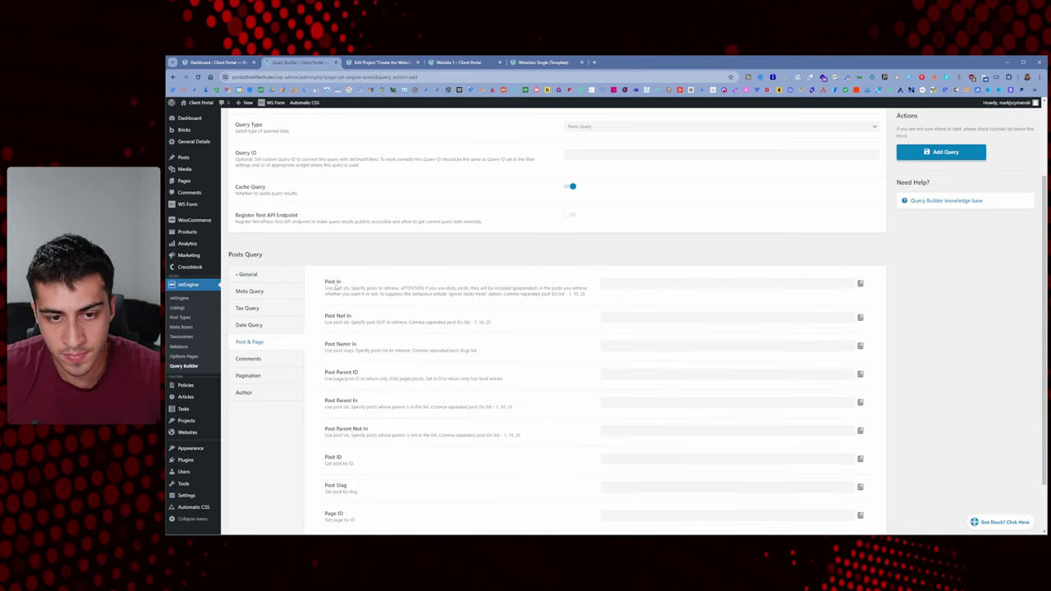
left_click(861, 283)
scroll(662, 352, "down", 3)
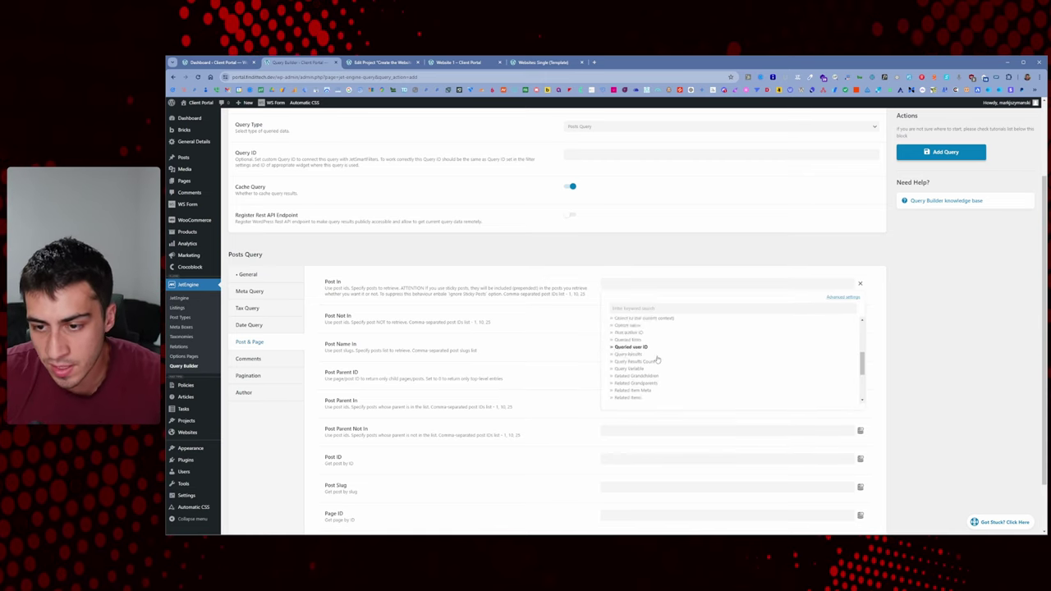
scroll(657, 359, "down", 4)
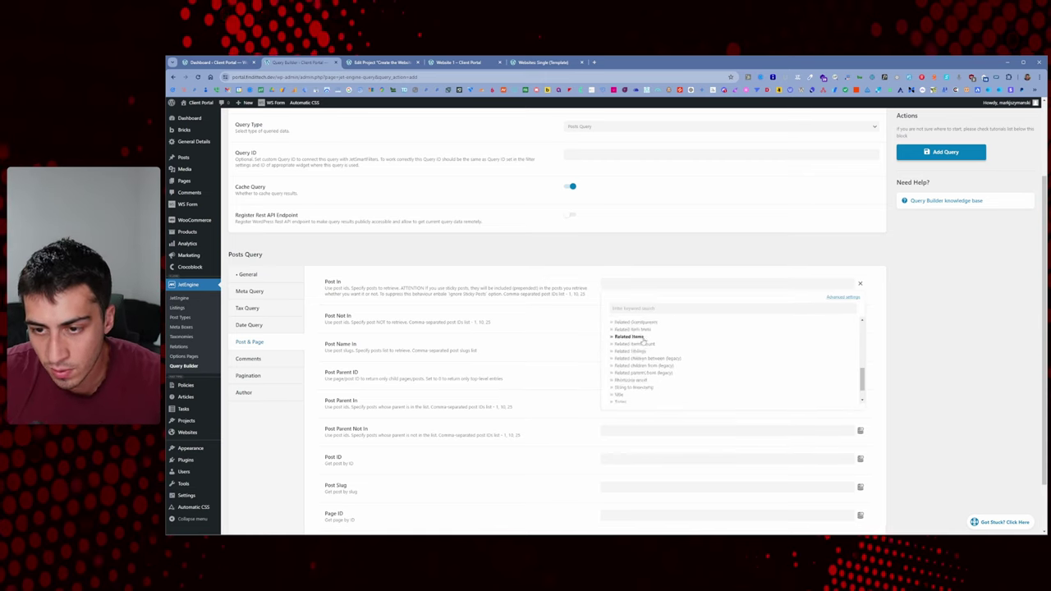
left_click(642, 337)
Configure the Related Items macro with the Websites to Projects relation, Child Object and Current Object ID, and save the new query
left_click(645, 328)
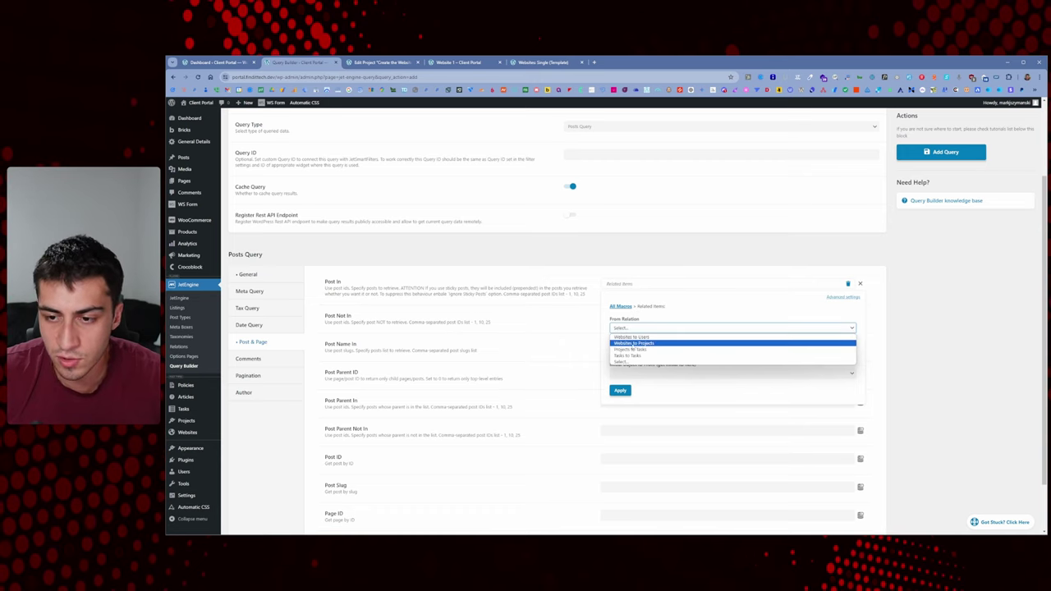
key("Up")
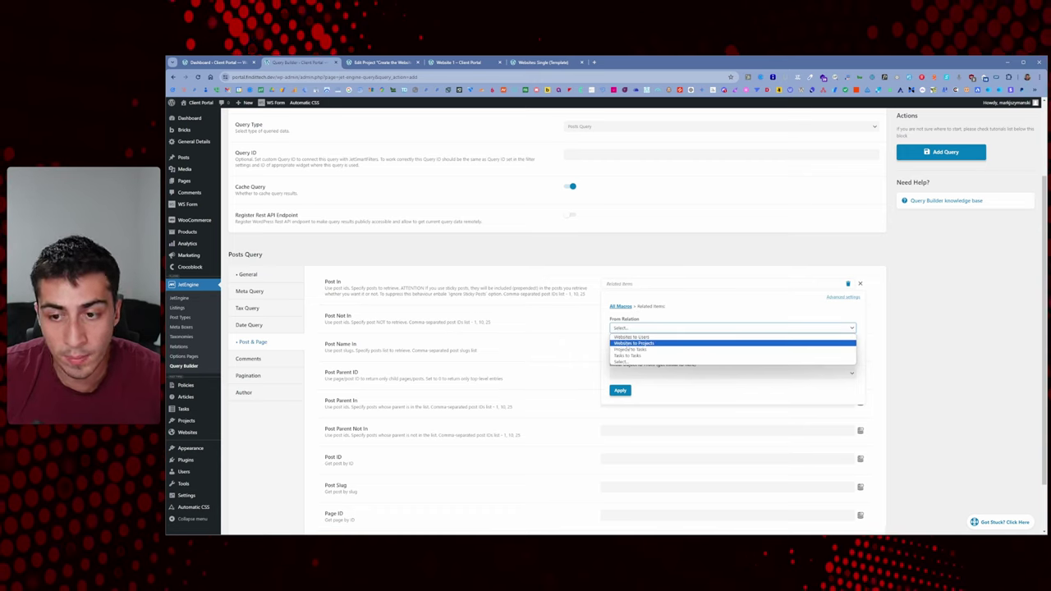
key("Return")
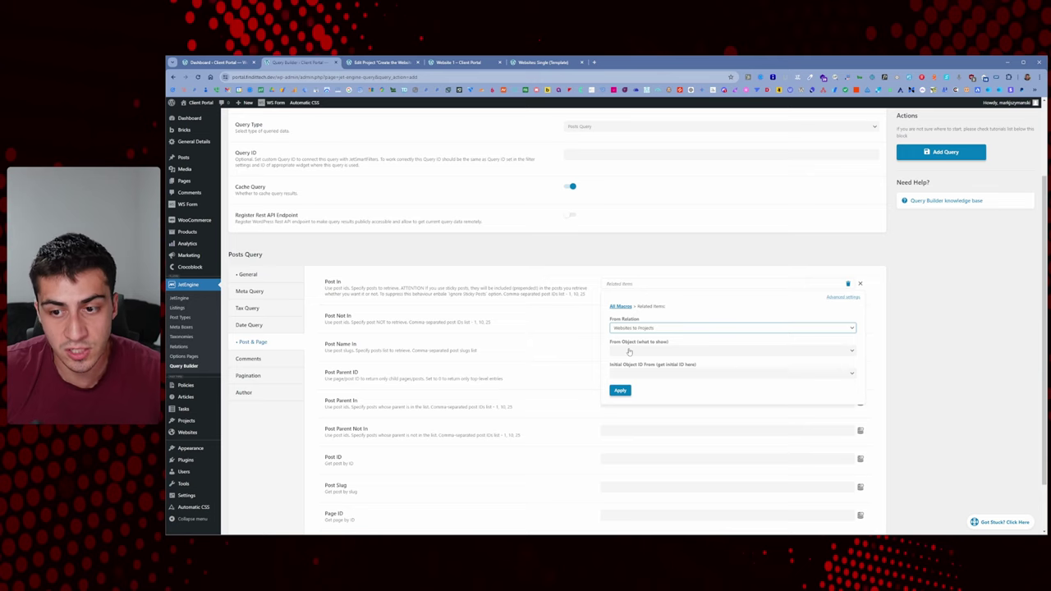
left_click(639, 357)
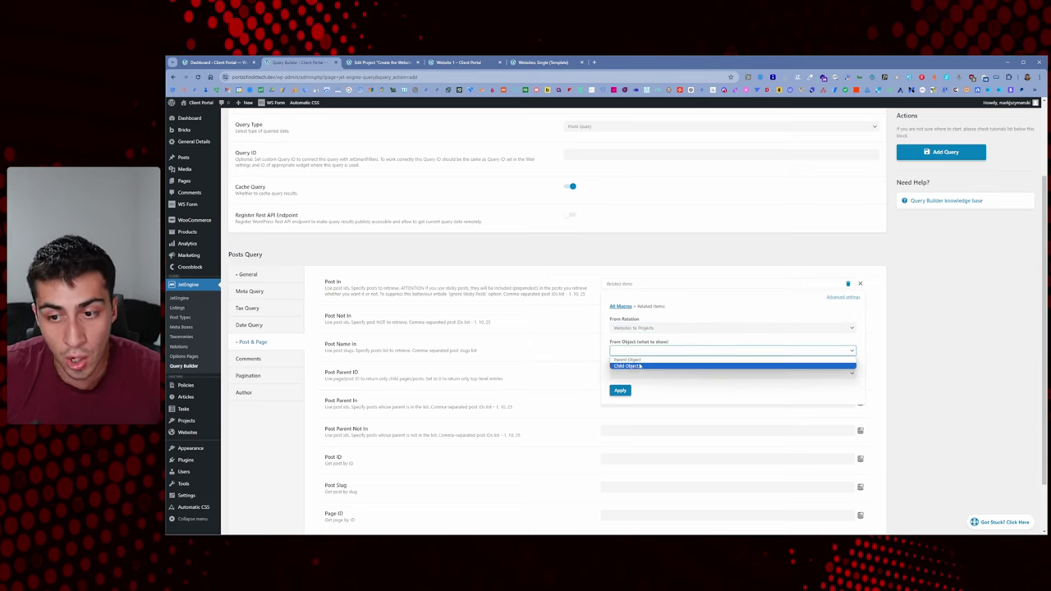
left_click(638, 366)
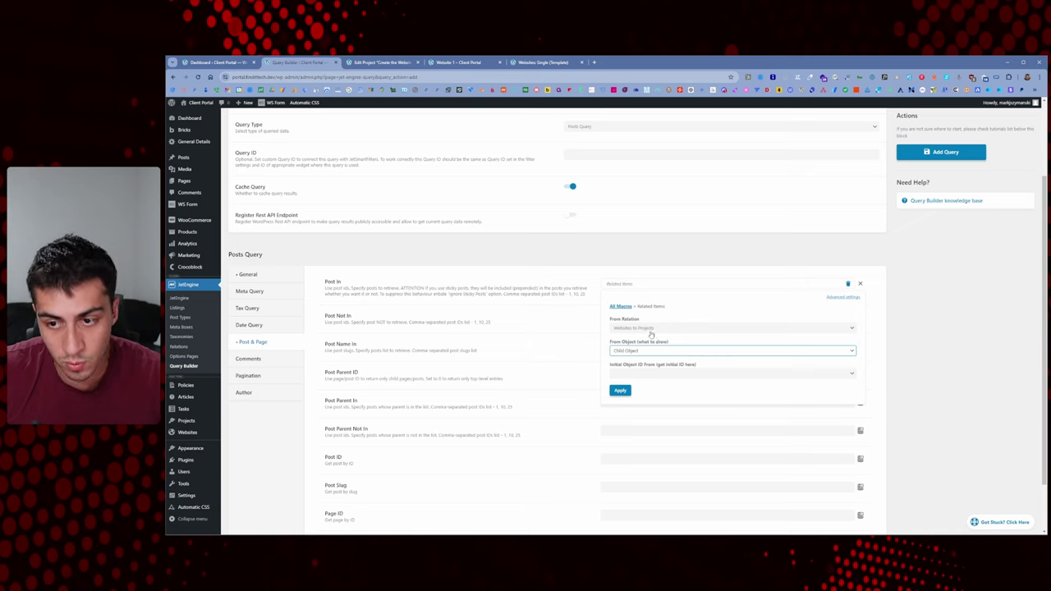
left_click(648, 376)
left_click(648, 384)
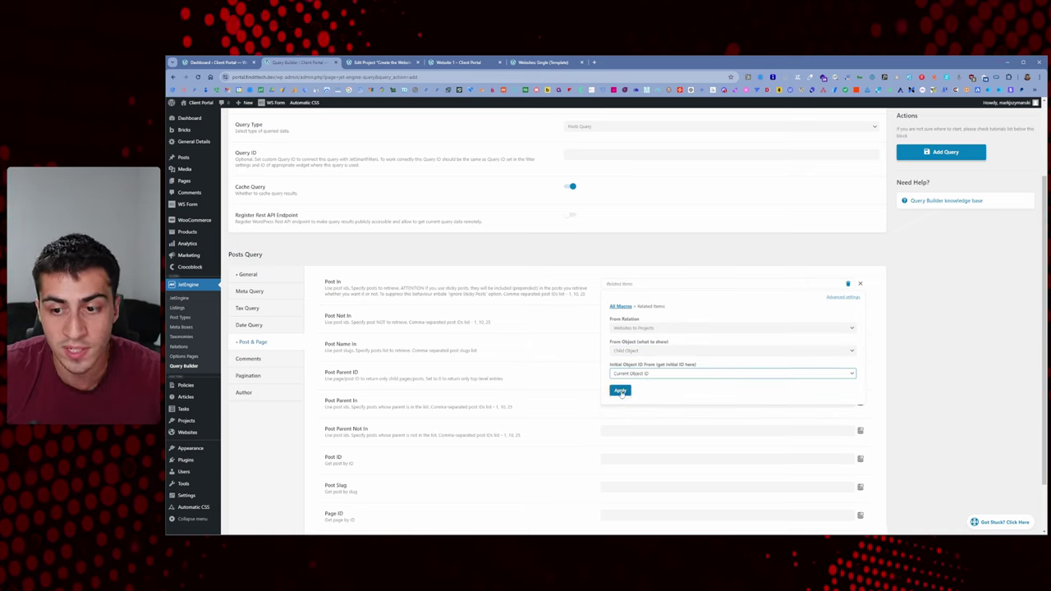
left_click(621, 392)
left_click(948, 157)
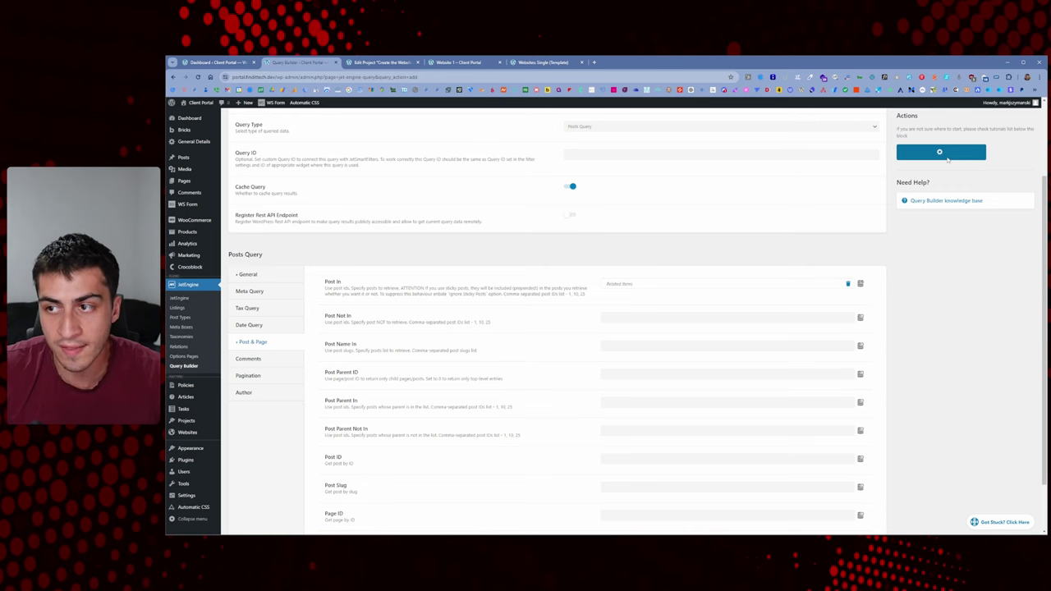
Reload the live Website 1 page to check its project lists
left_click(464, 63)
right_click(238, 251)
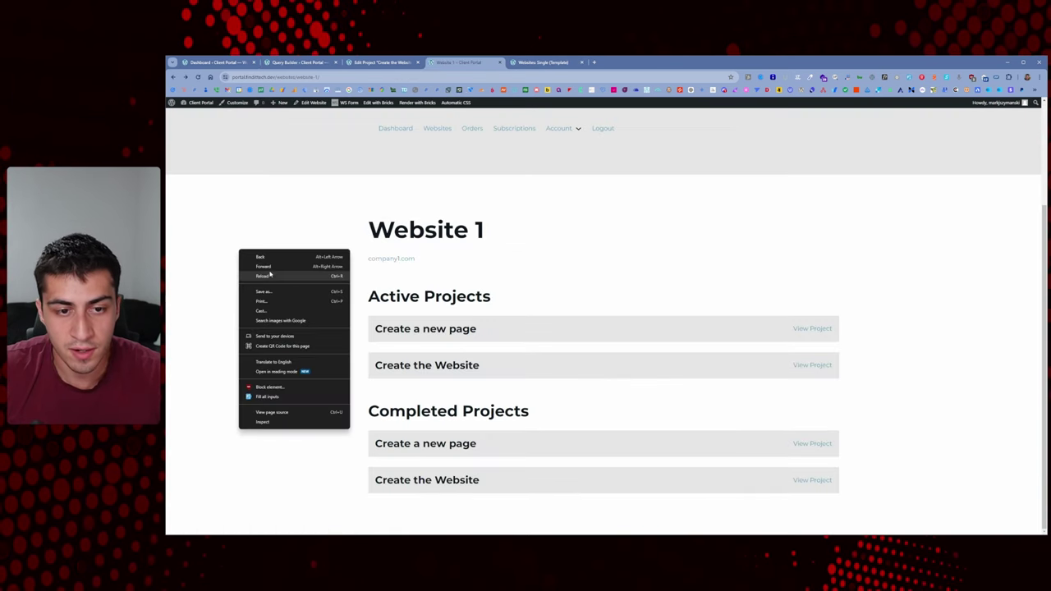
left_click(273, 274)
Save the "Websites: Single" template and reload its builder to refresh the available JetEngine queries
key("ctrl+Tab")
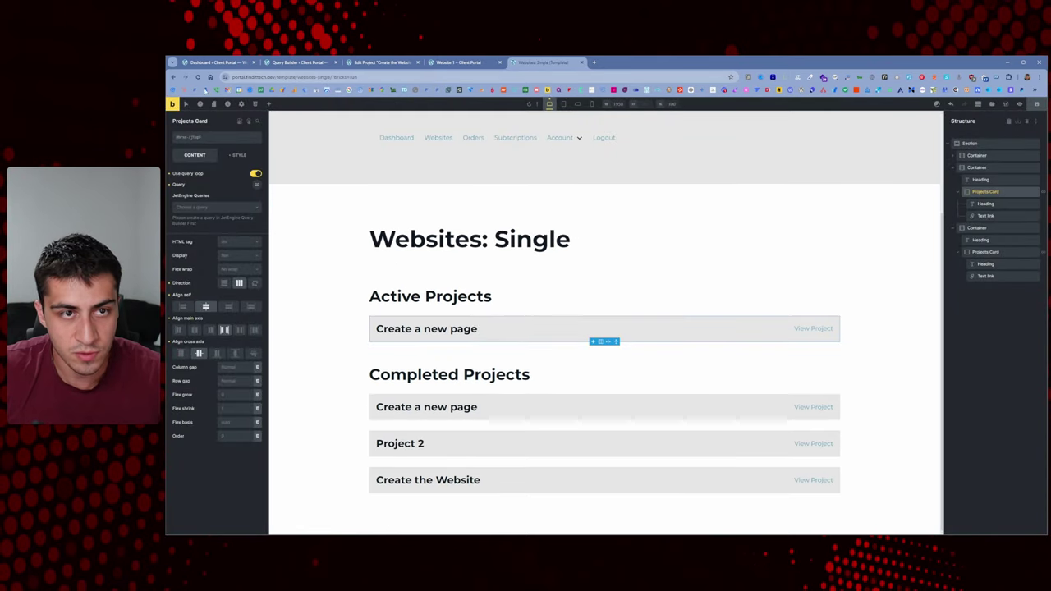
key("ctrl+s")
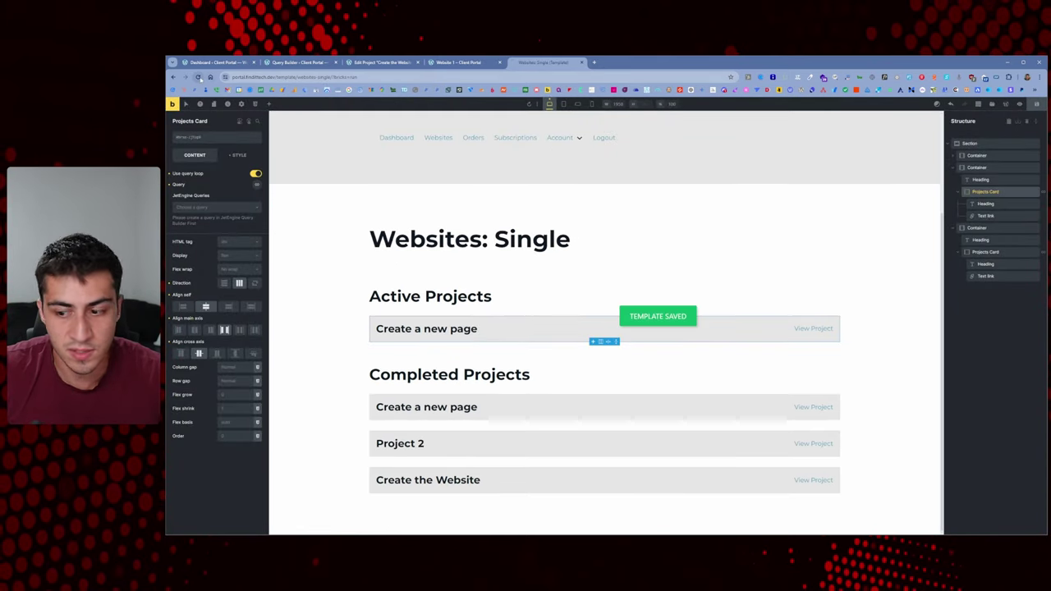
left_click(198, 77)
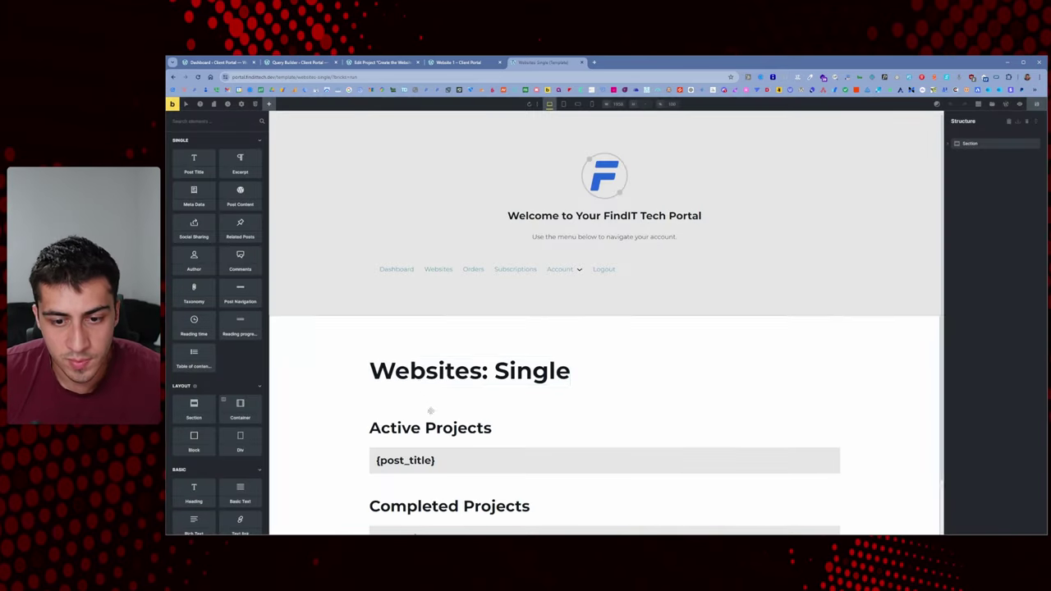
Assign the "Active projects for current website" query to the Projects Card under Active Projects and save the template
scroll(430, 410, "down", 1)
left_click(407, 401)
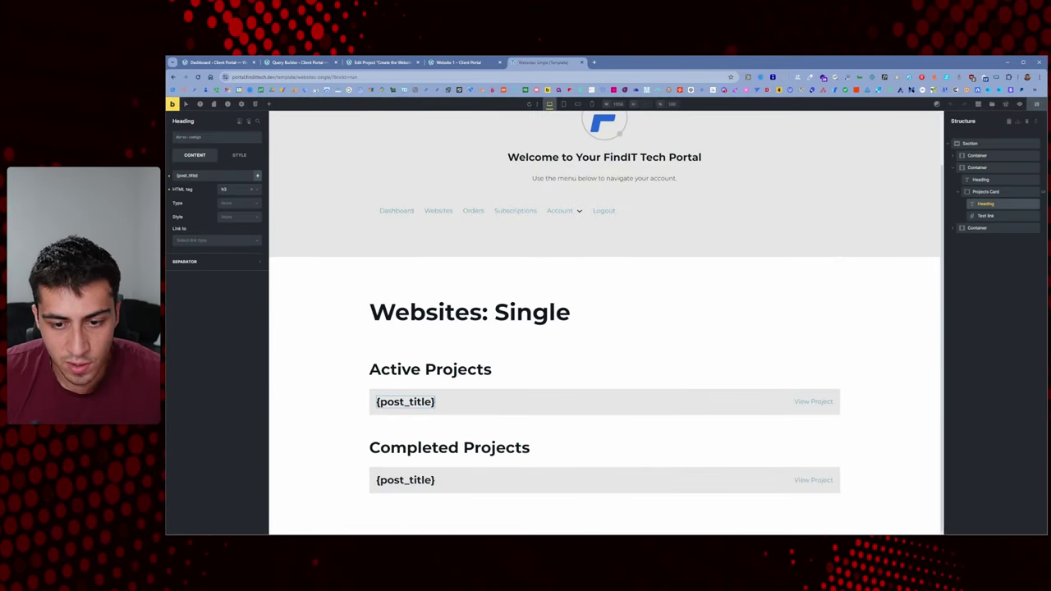
left_click(1007, 191)
left_click(214, 202)
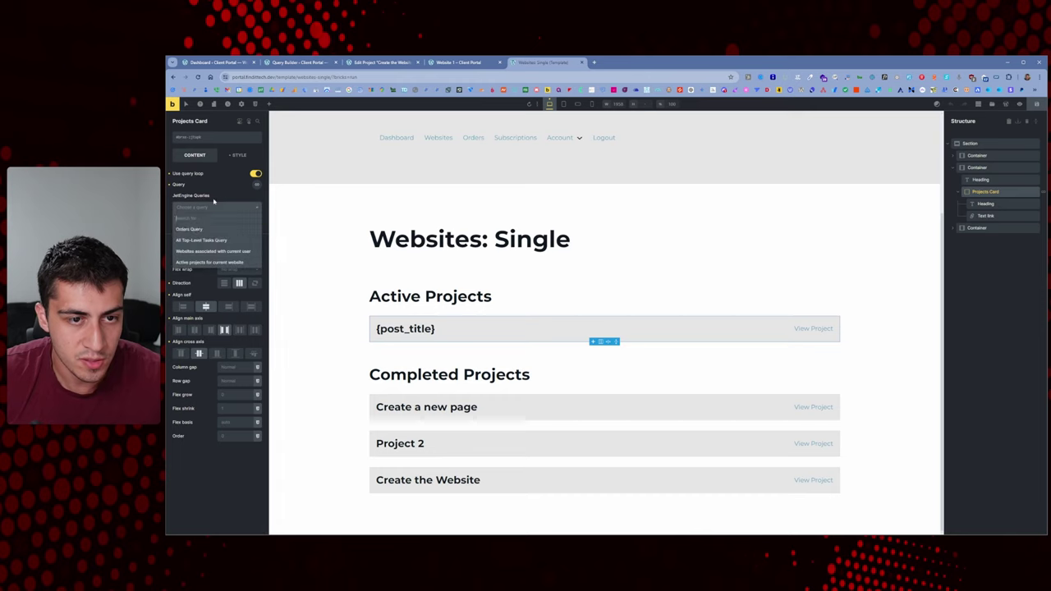
left_click(207, 263)
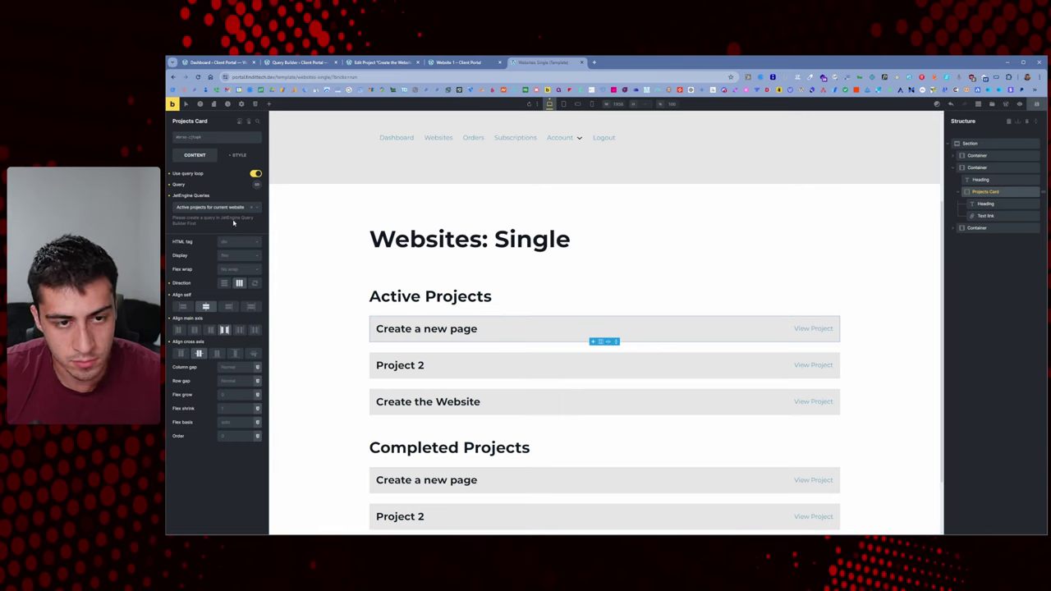
scroll(693, 386, "down", 2)
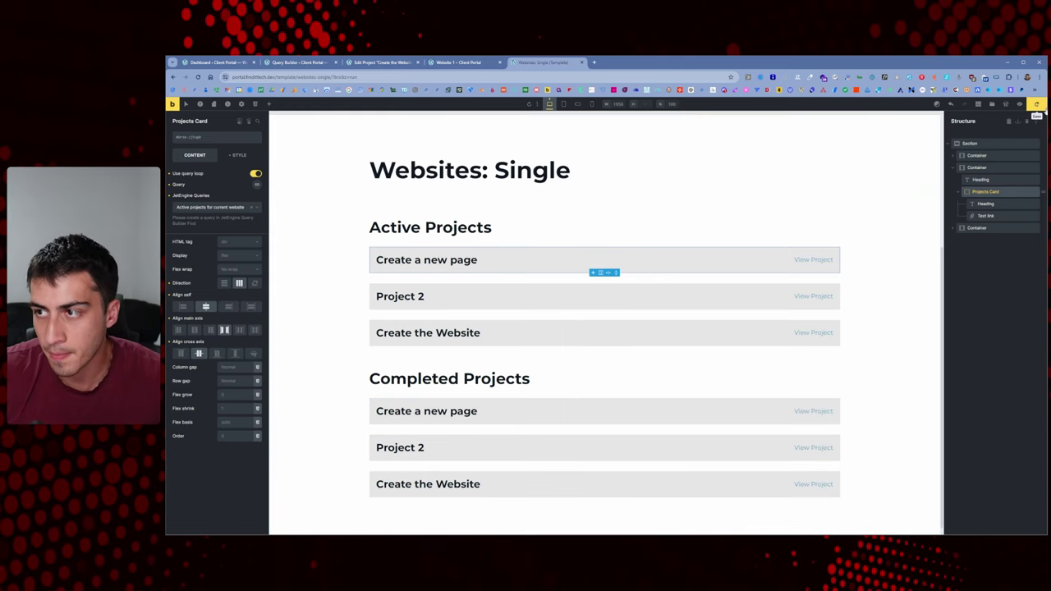
left_click(1037, 104)
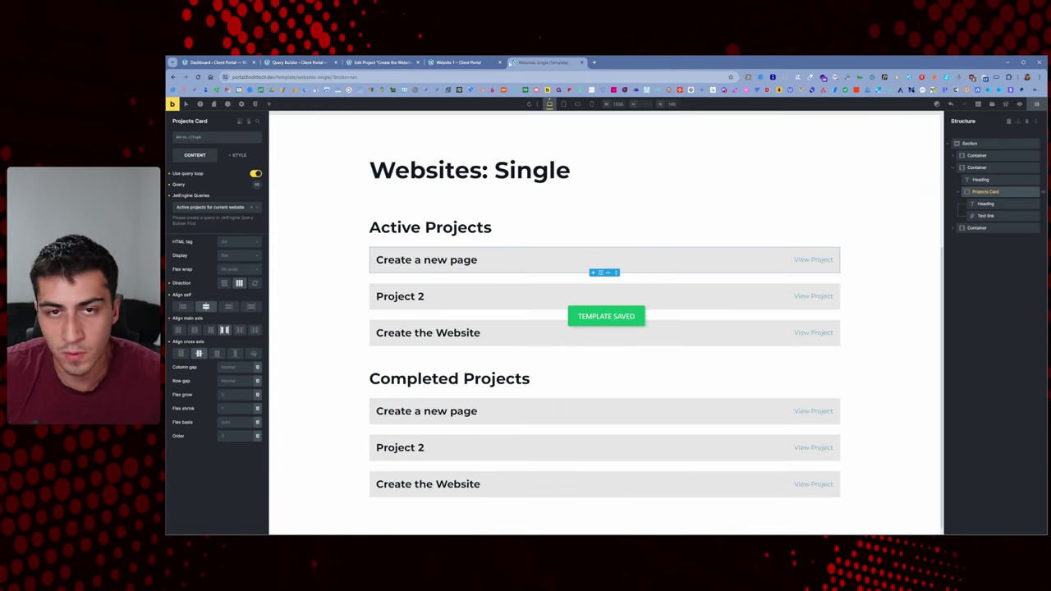
Reload the live Website 1 page to check which projects appear under Active Projects
left_click(382, 63)
left_click(458, 62)
right_click(430, 163)
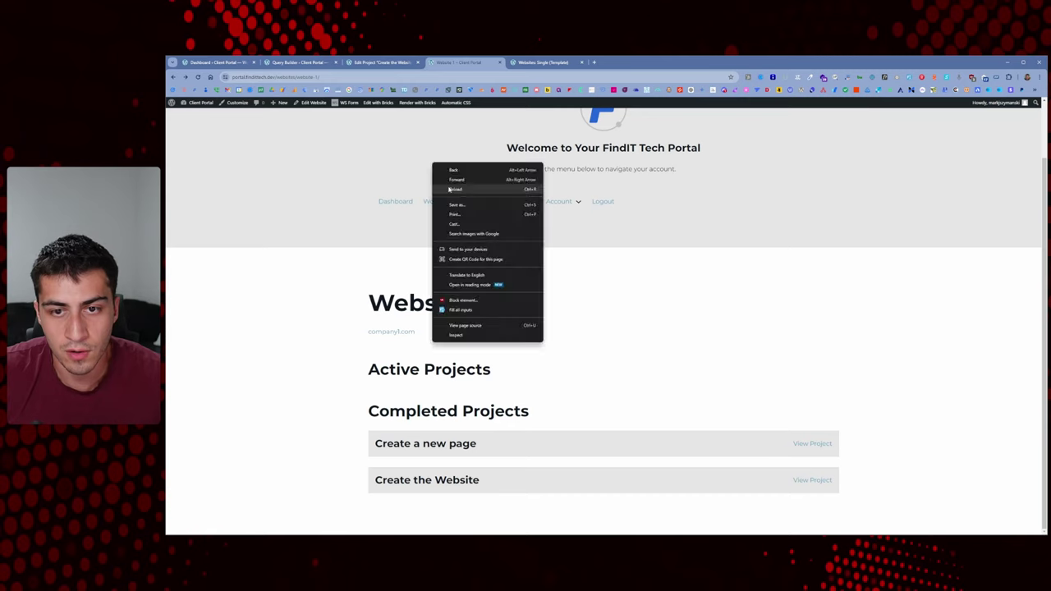
left_click(448, 188)
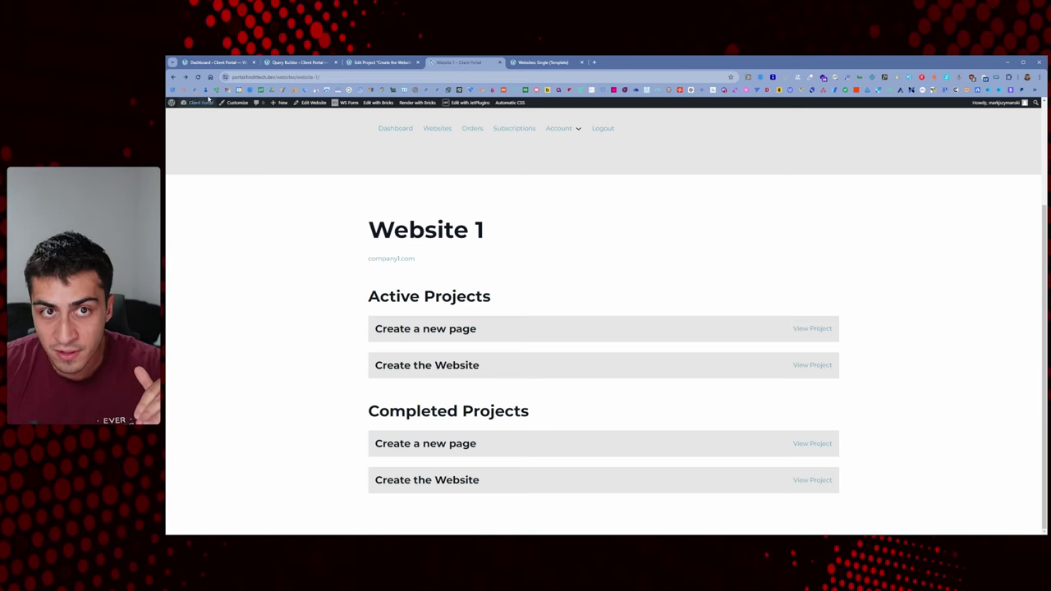
Set the "Create the Website" project's status to Completed in the WordPress admin and update it
left_click(222, 64)
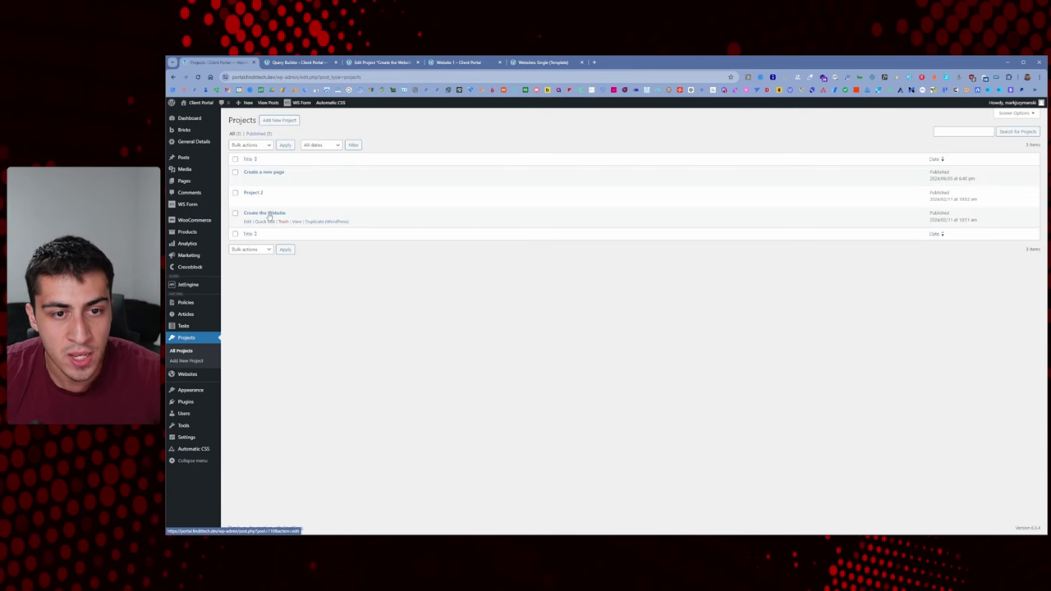
left_click(270, 214)
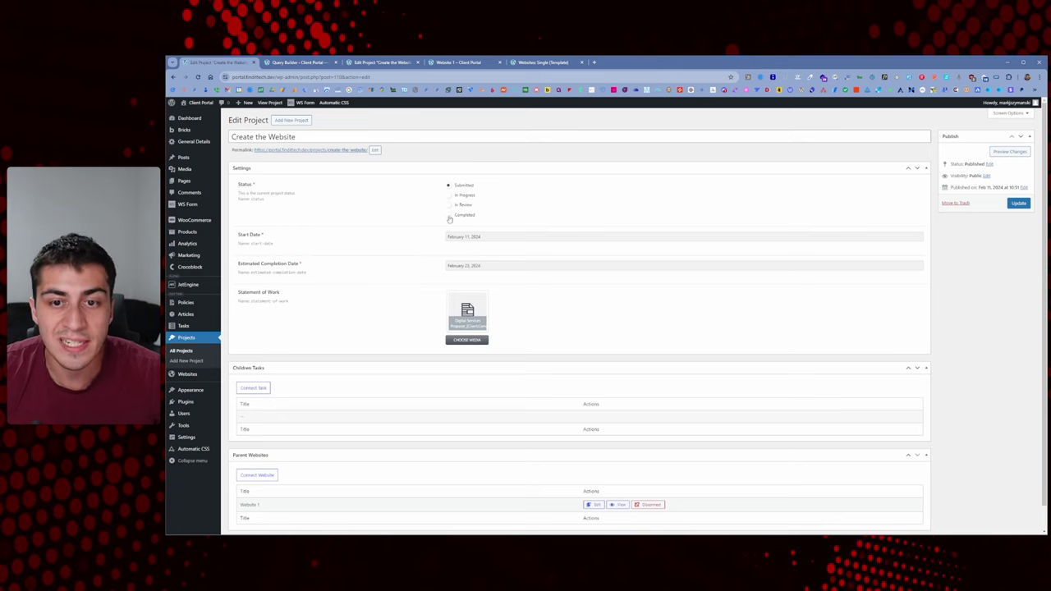
left_click(449, 215)
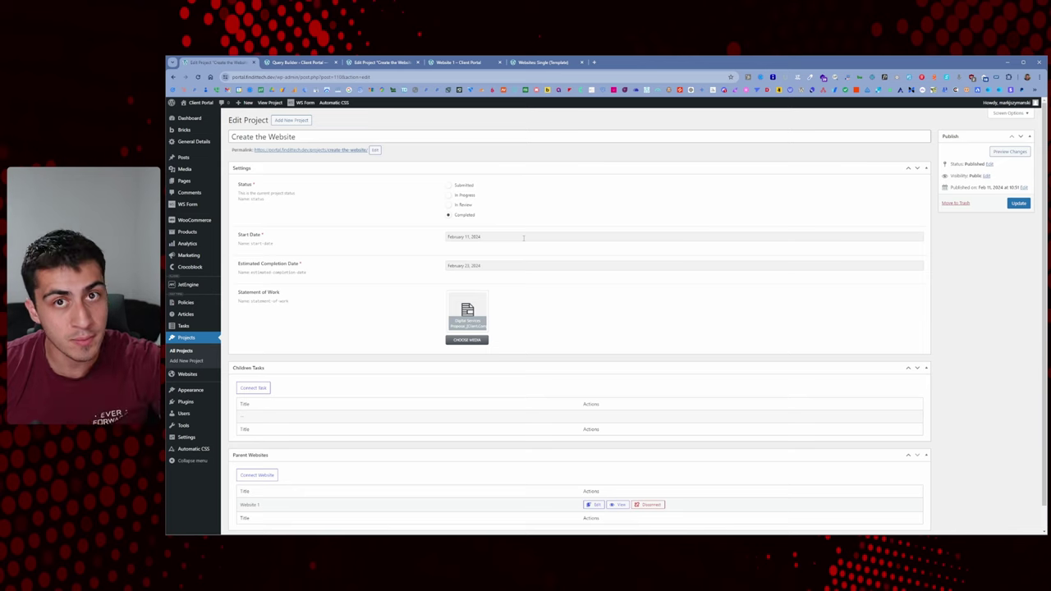
left_click(1022, 204)
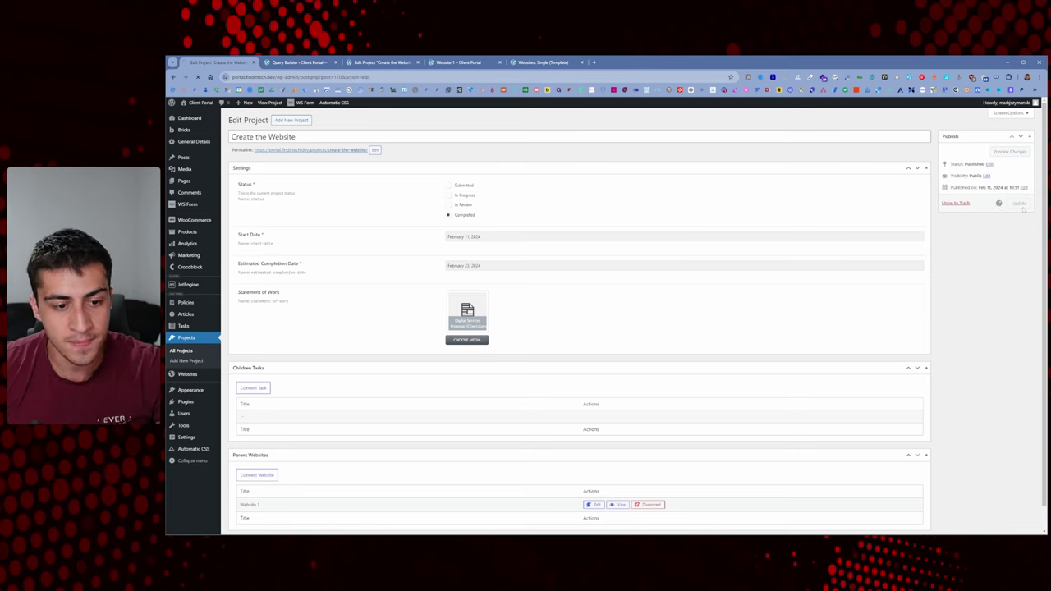
Rename the "Create a new page" project to "Create a extra page", regenerate its permalink slug to match, and update it
left_click(194, 351)
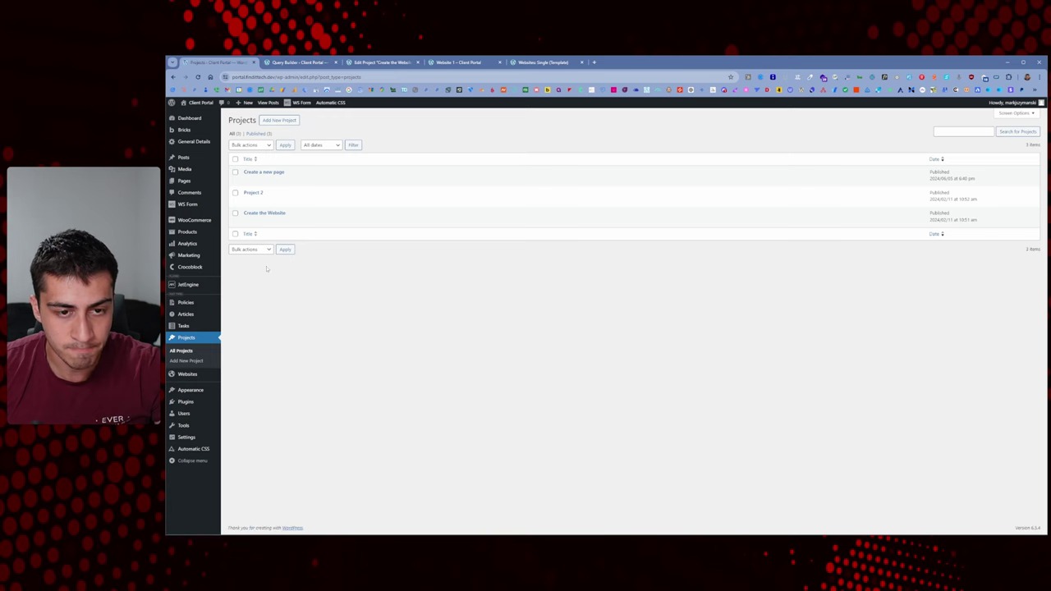
left_click(268, 173)
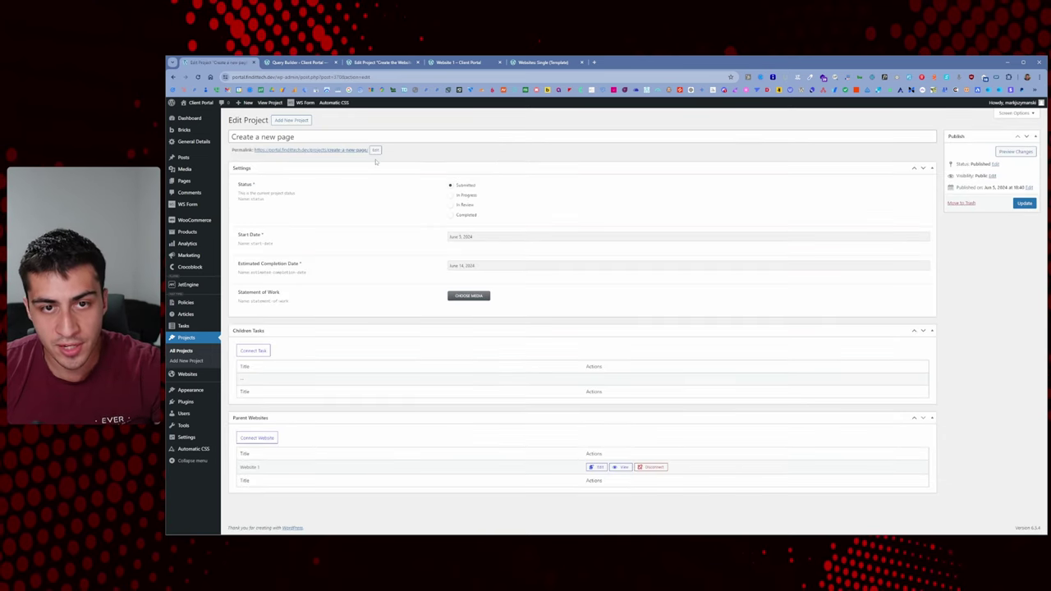
double_click(267, 137)
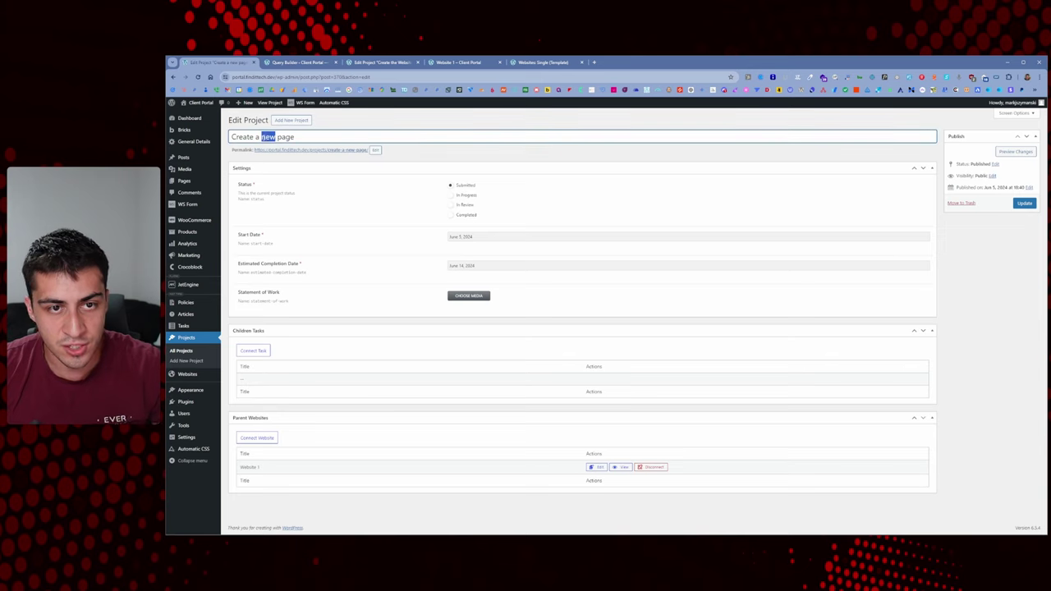
type("ektra")
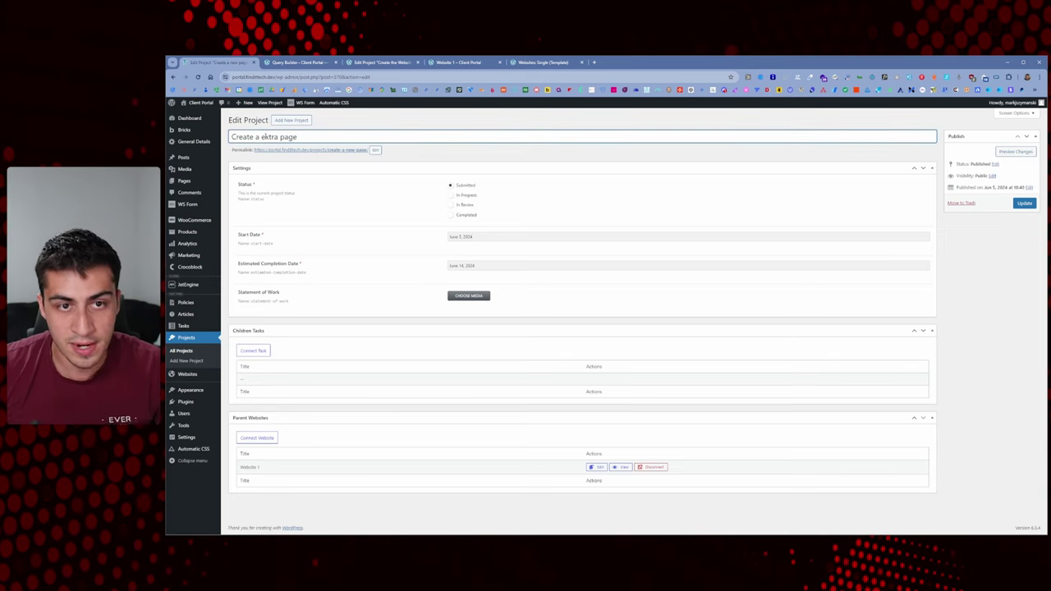
left_click(374, 149)
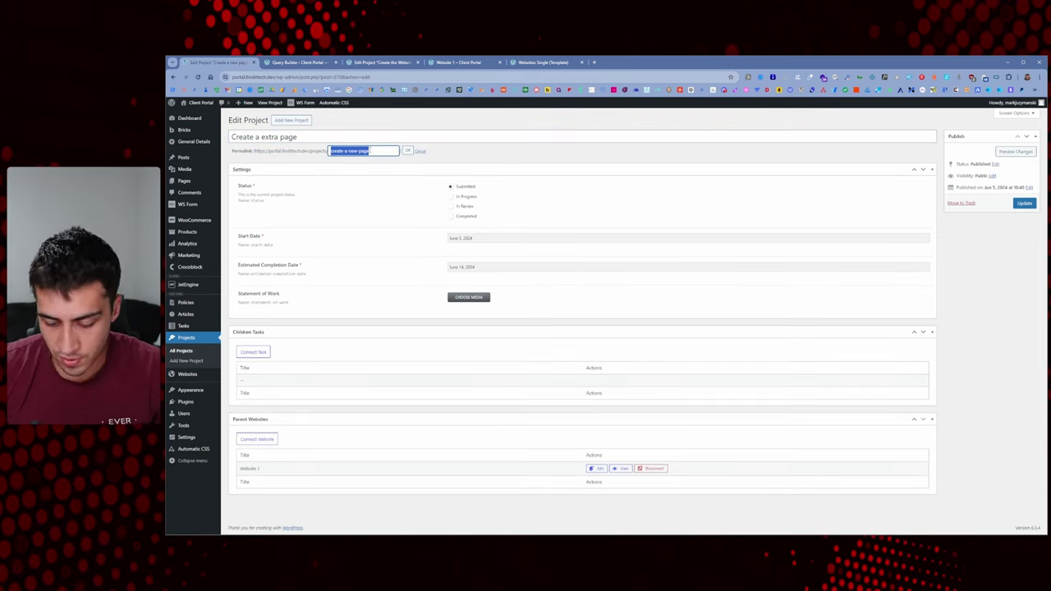
key("BackSpace")
left_click(407, 151)
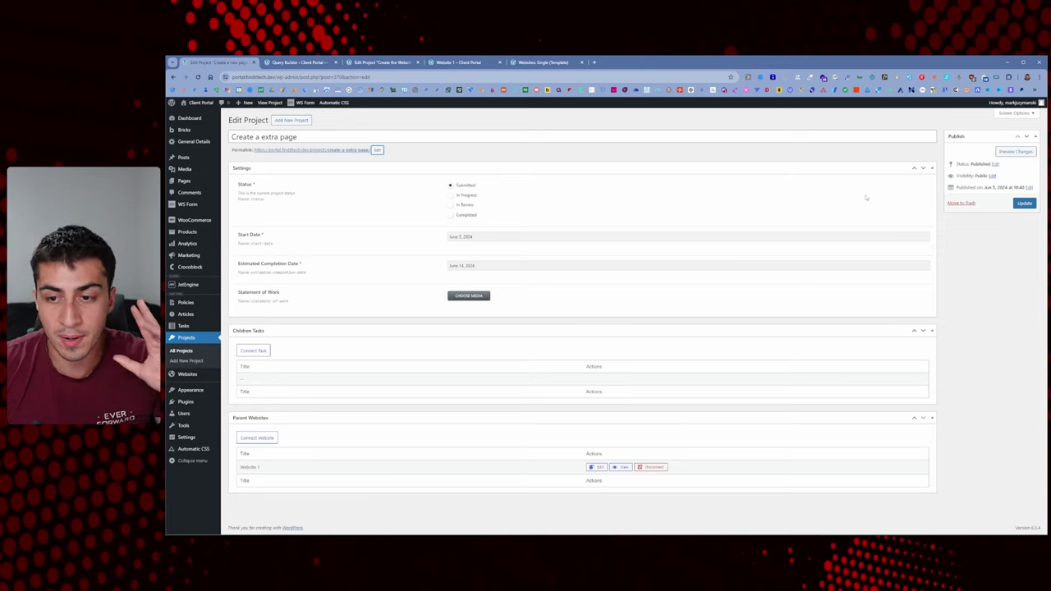
left_click(1024, 202)
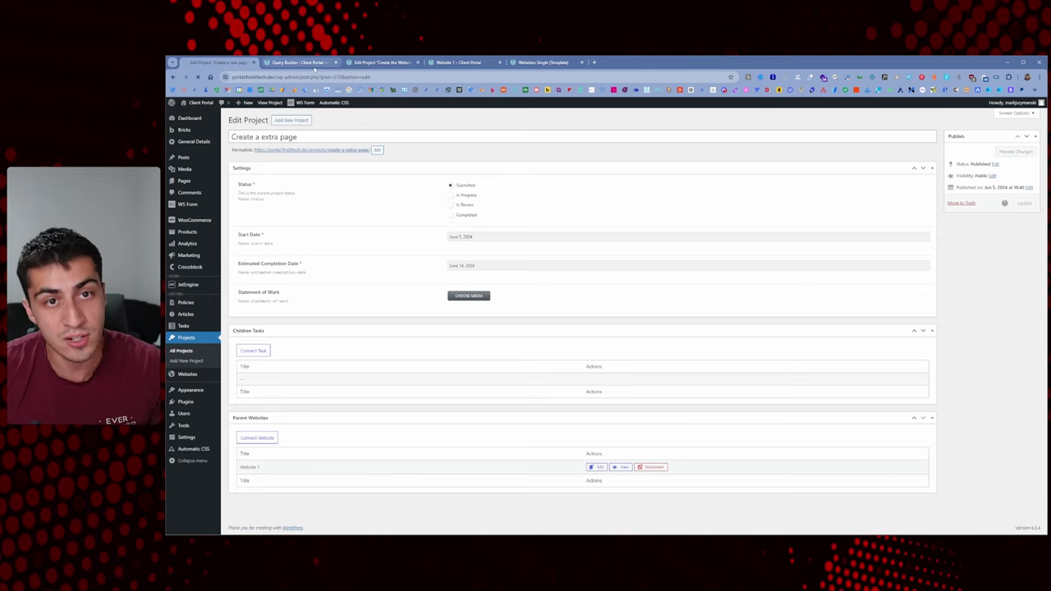
Duplicate the "Active projects for current website" query in the JetEngine Query Builder and open the copy for editing
left_click(312, 63)
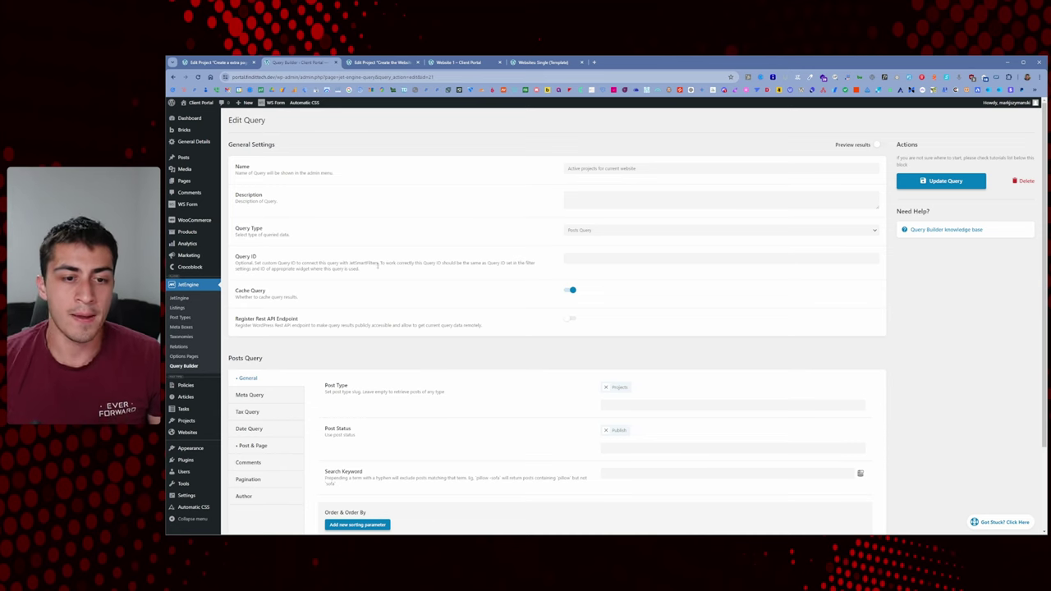
left_click(202, 367)
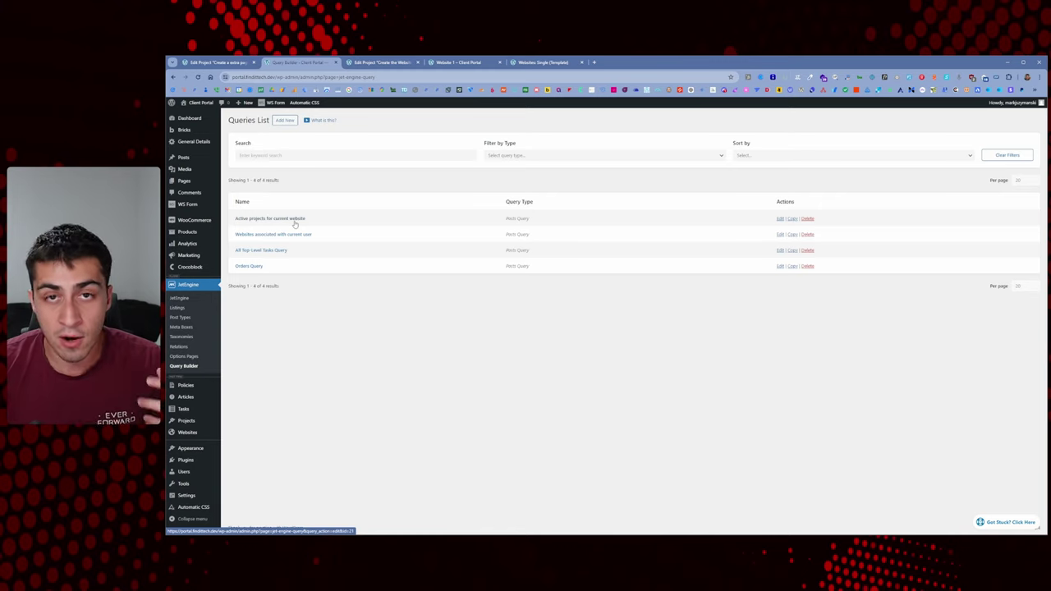
left_click(793, 218)
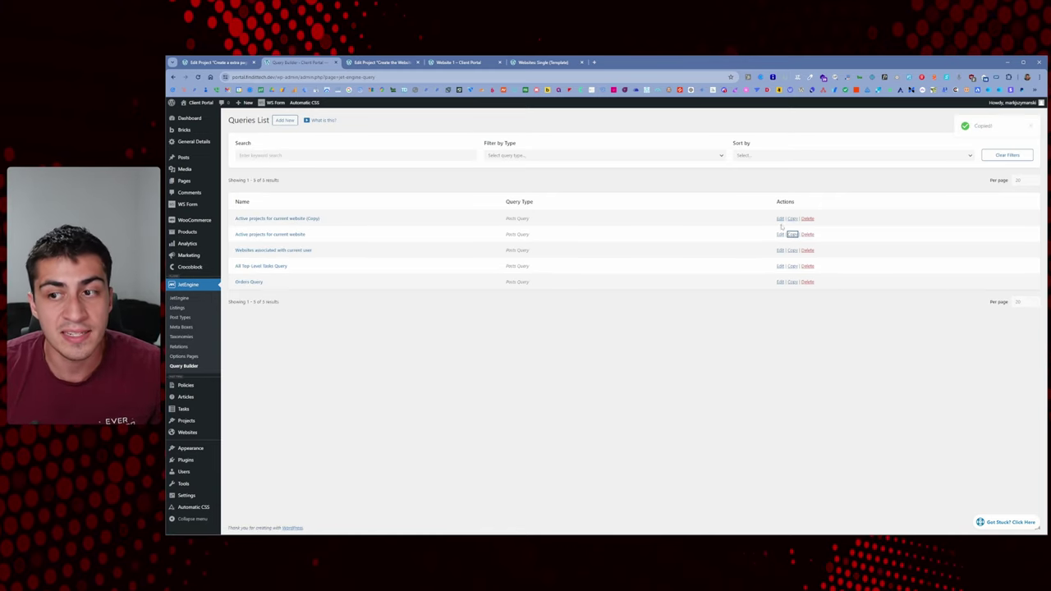
left_click(780, 218)
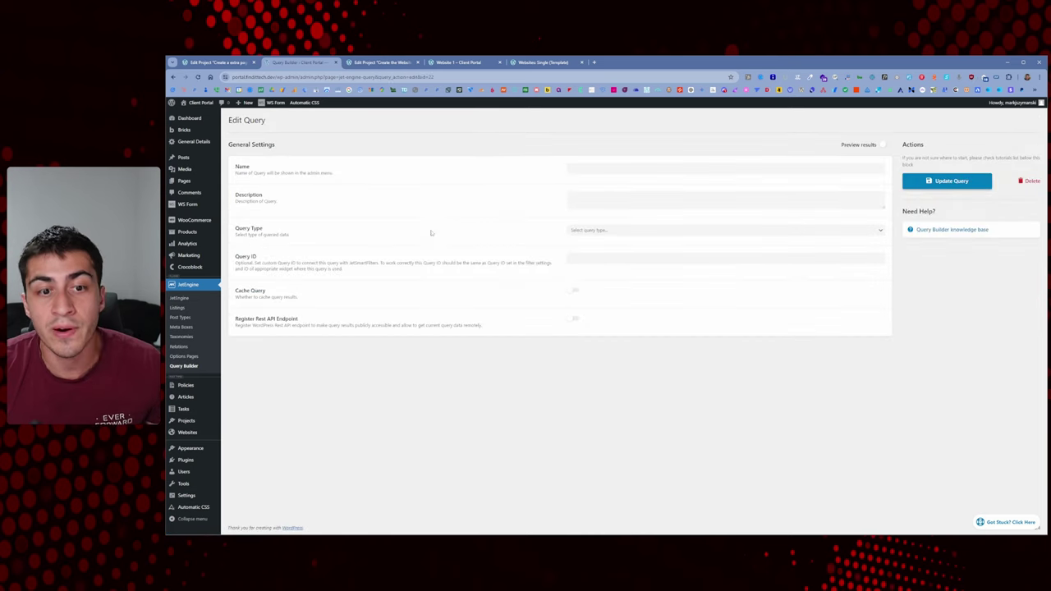
Rename the copied query to "Completed projects for current website" and update it
double_click(645, 169)
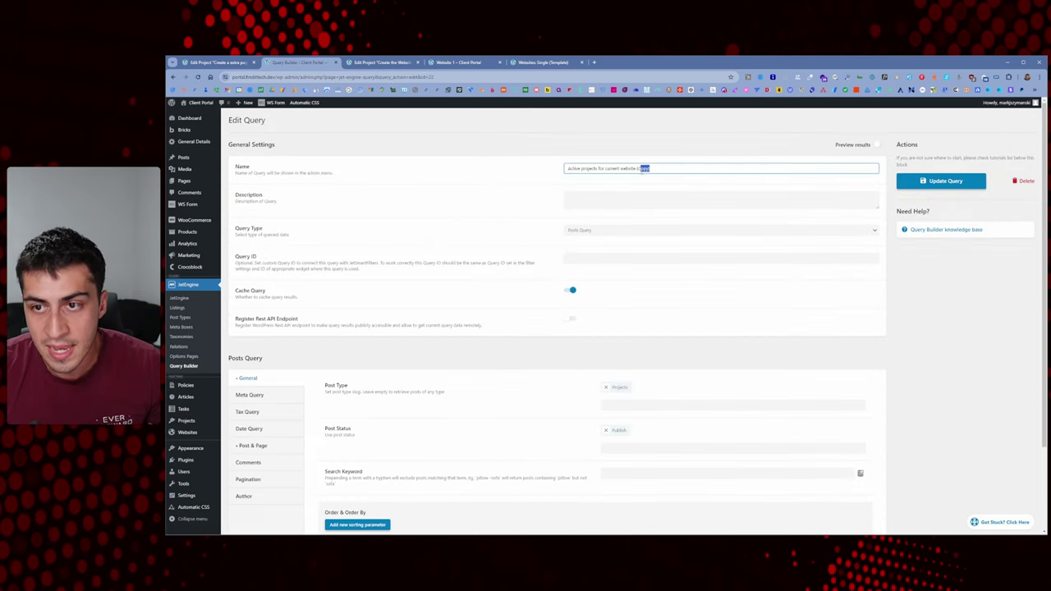
key("BackSpace")
key("Home")
key("ctrl+shift+Right")
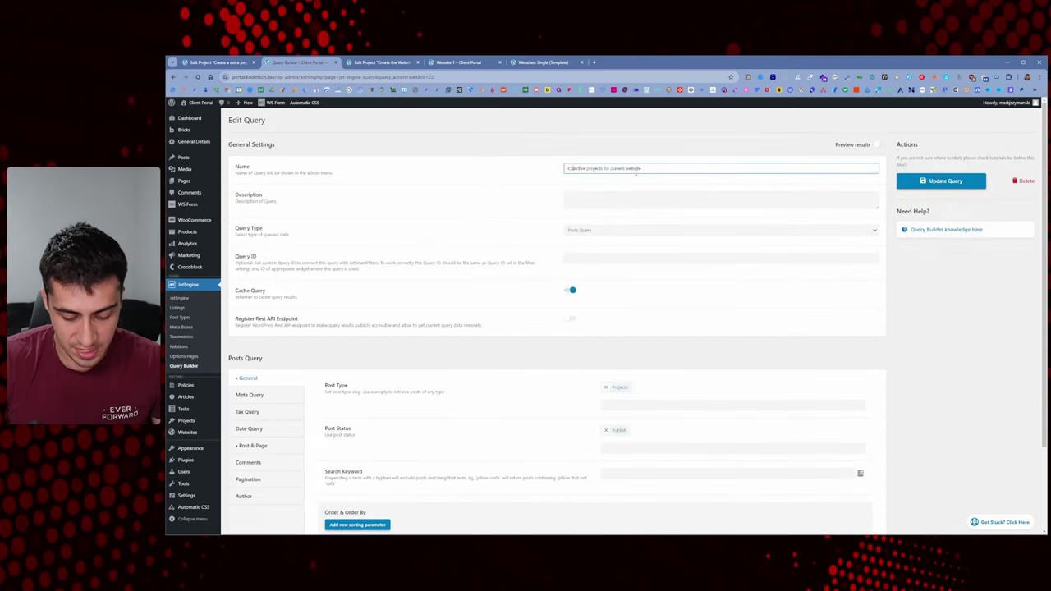
type("Completed/live")
key("Delete")
key("Delete")
key("Delete")
key("Delete")
key("Delete")
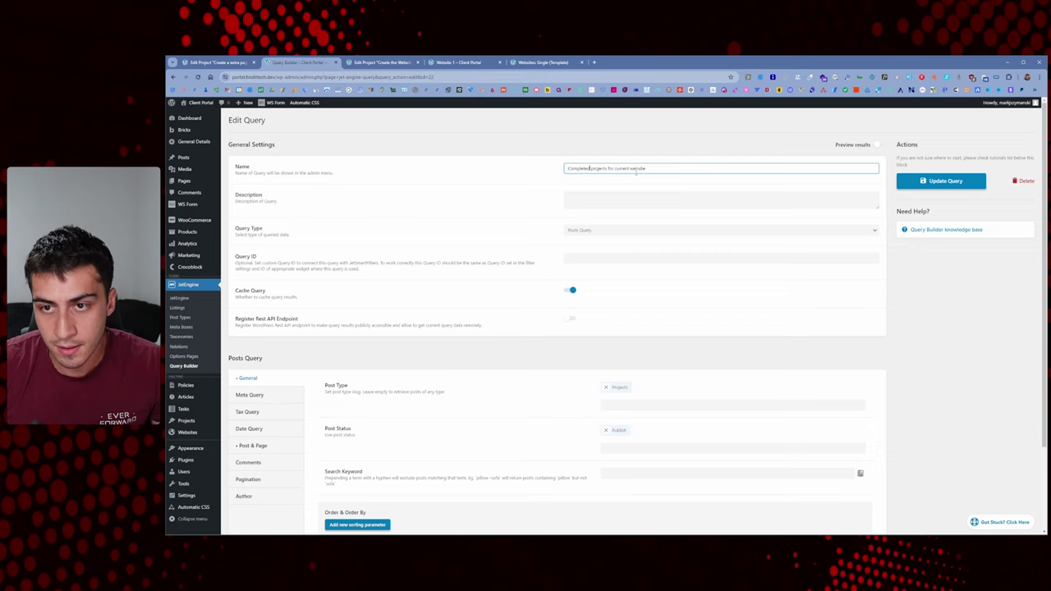
left_click(924, 183)
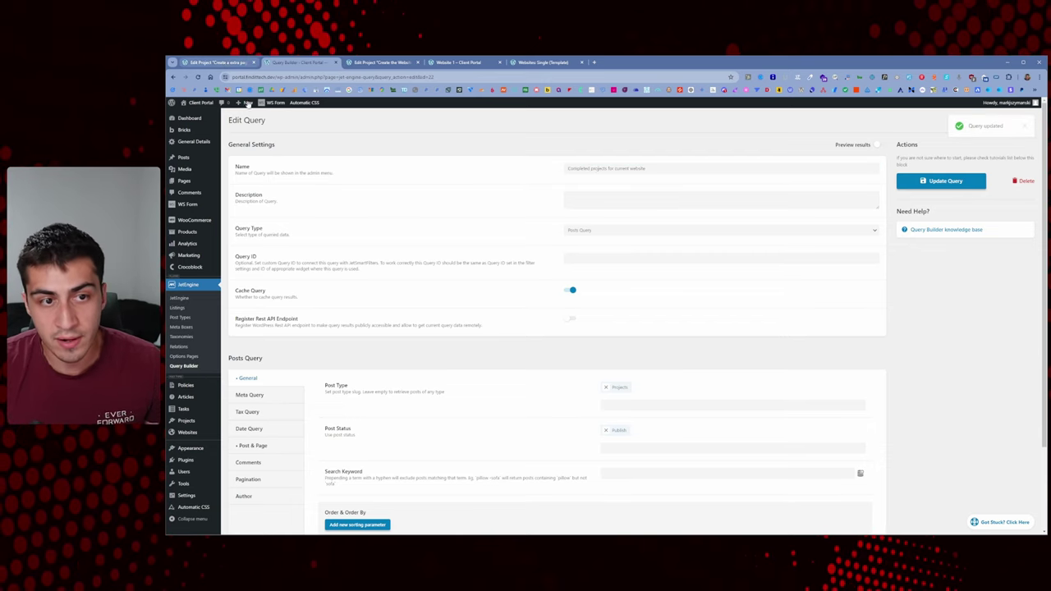
Return to the queries list and open the active and completed projects queries in separate browser tabs
left_click(206, 365)
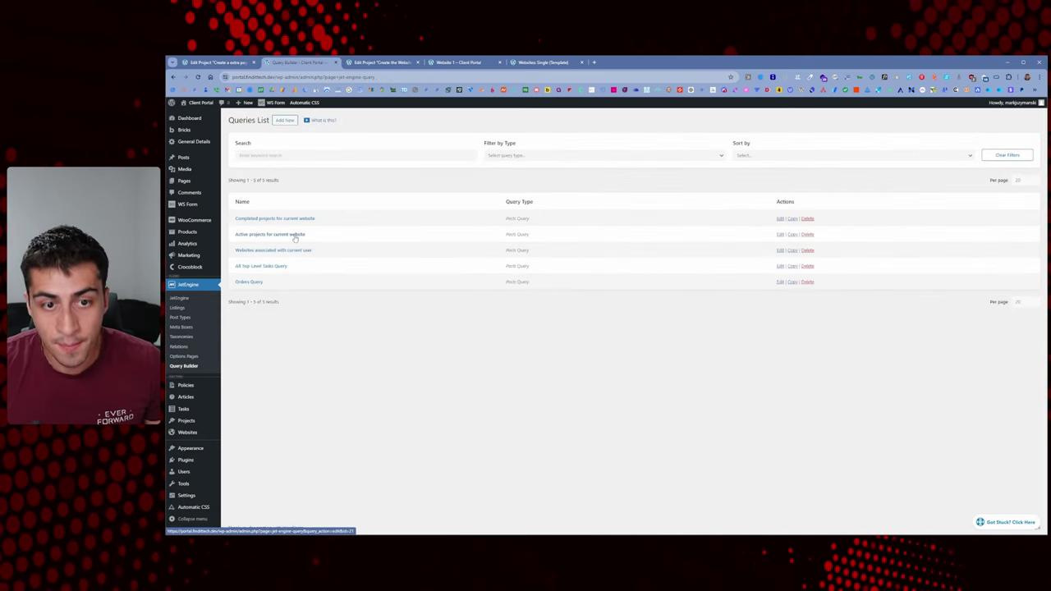
left_click(294, 236, "ctrl")
left_click(300, 219, "ctrl")
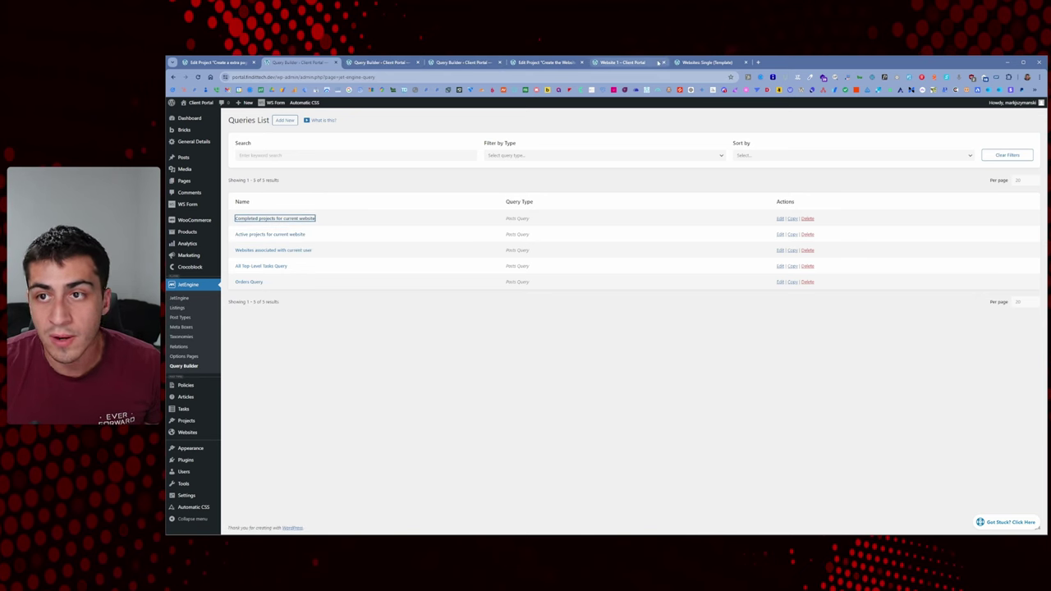
Save the "Websites: Single" template in the Bricks builder and reload the builder to load the new query
left_click(702, 63)
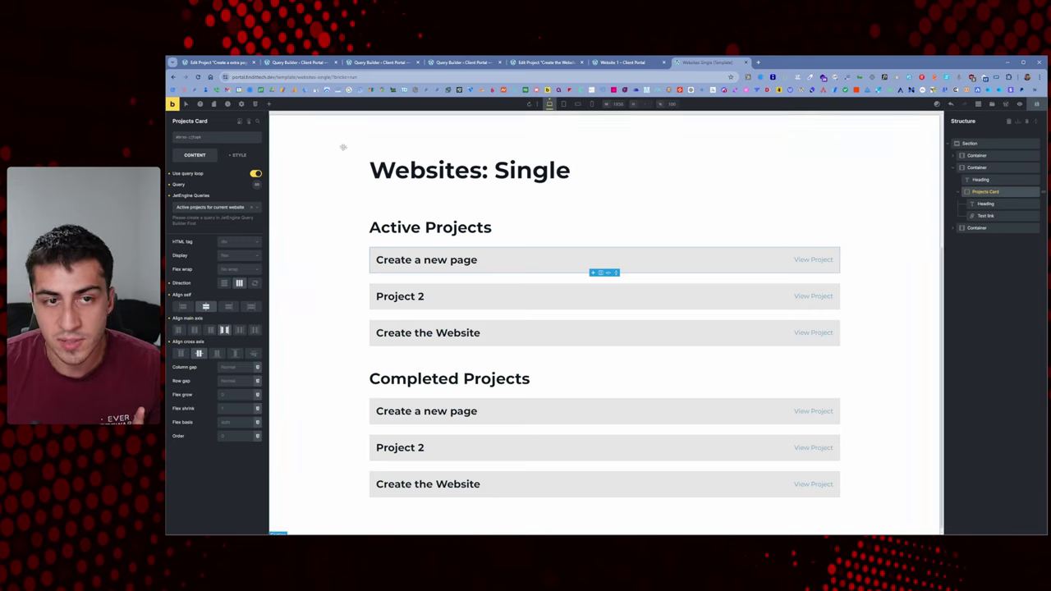
left_click(1036, 105)
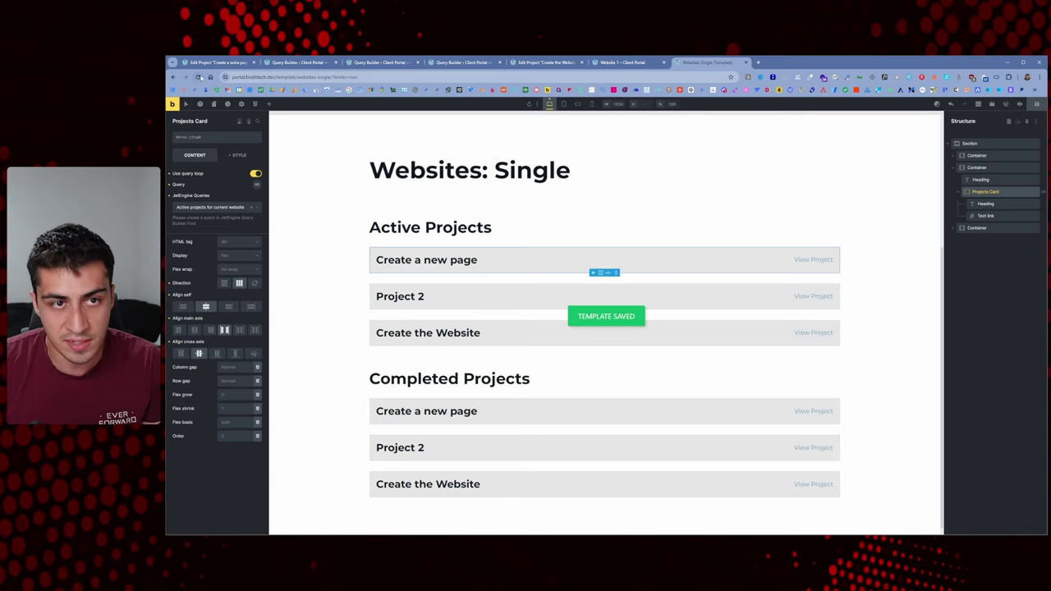
left_click(198, 76)
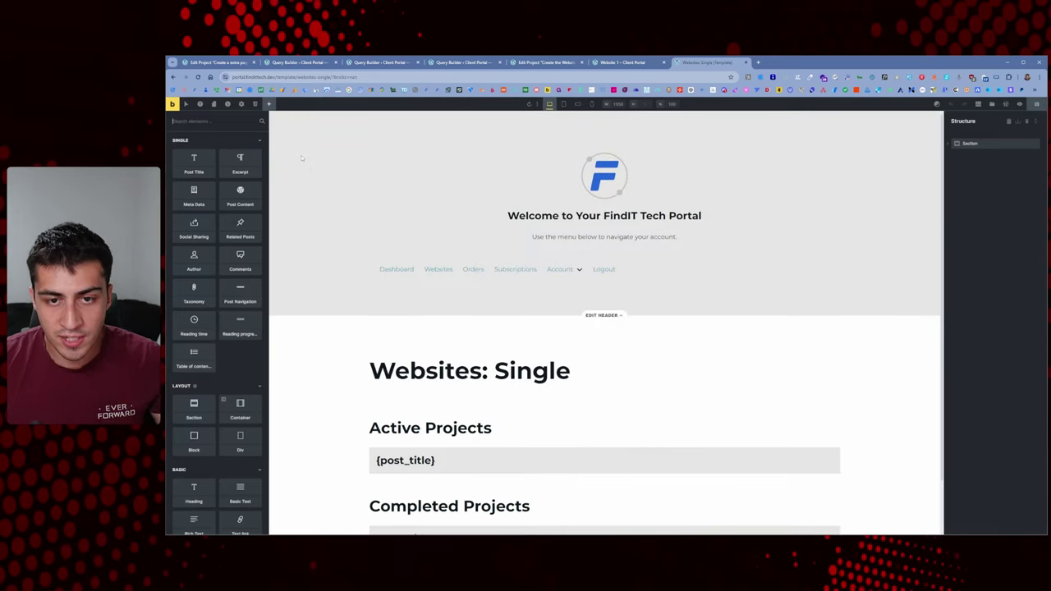
scroll(375, 230, "down", 5)
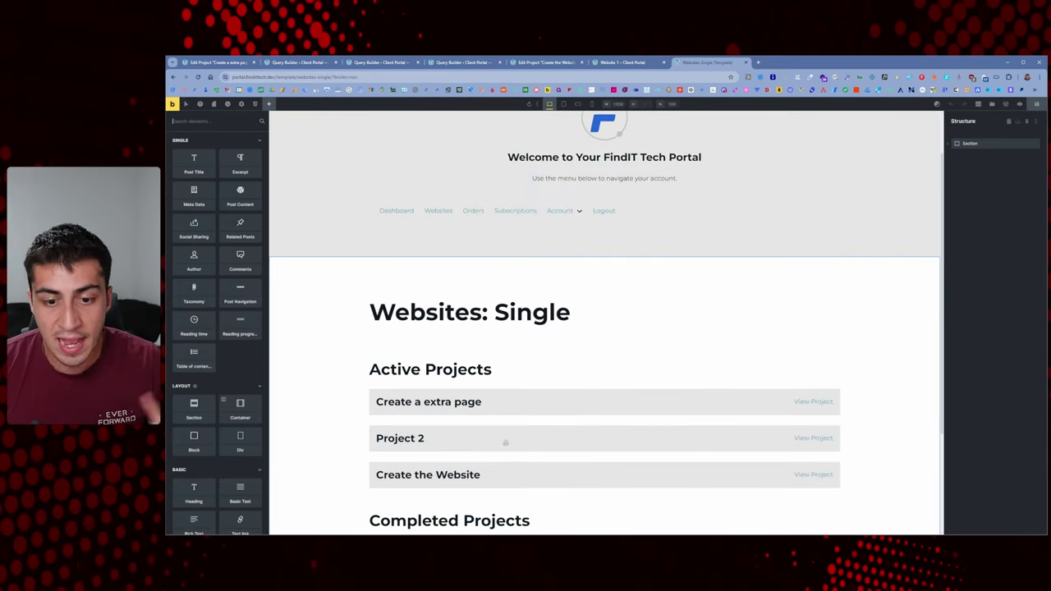
Set the Completed Projects card's query loop to the JetEngine Query Builder type, using "Completed projects for current website"
left_click(1035, 122)
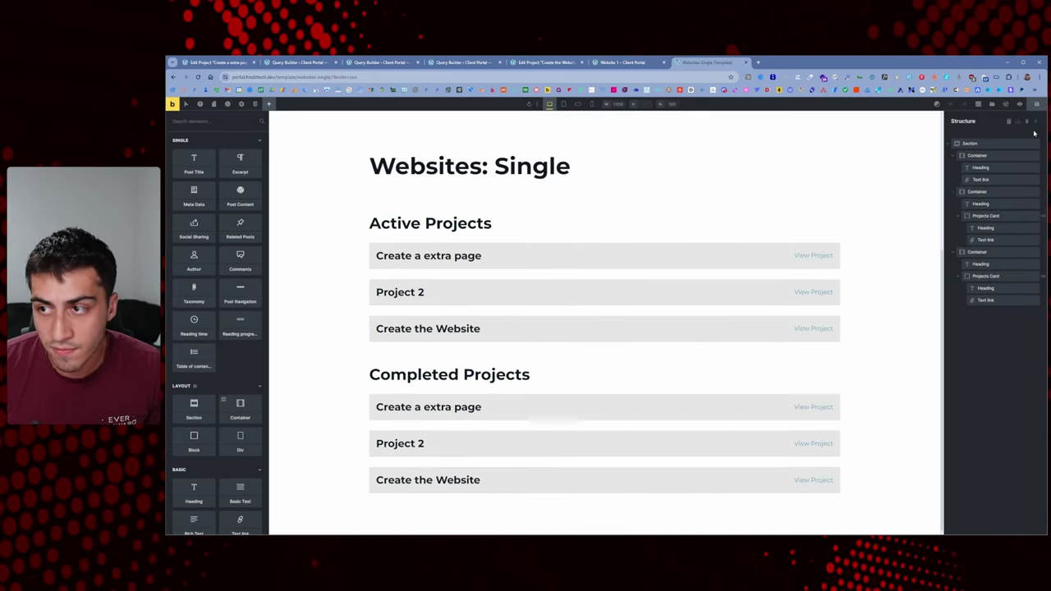
left_click(994, 277)
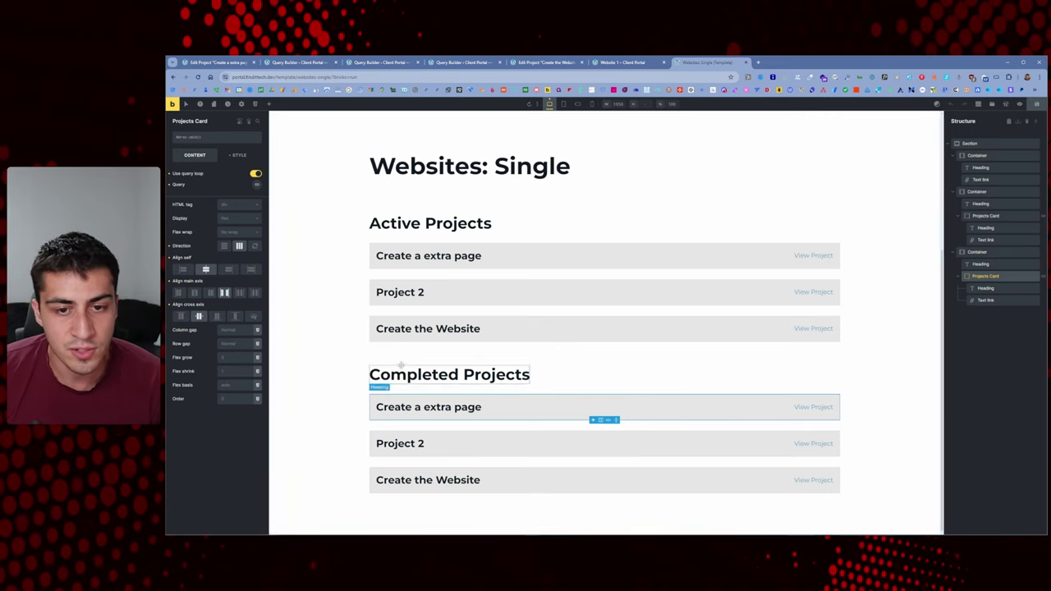
left_click(255, 185)
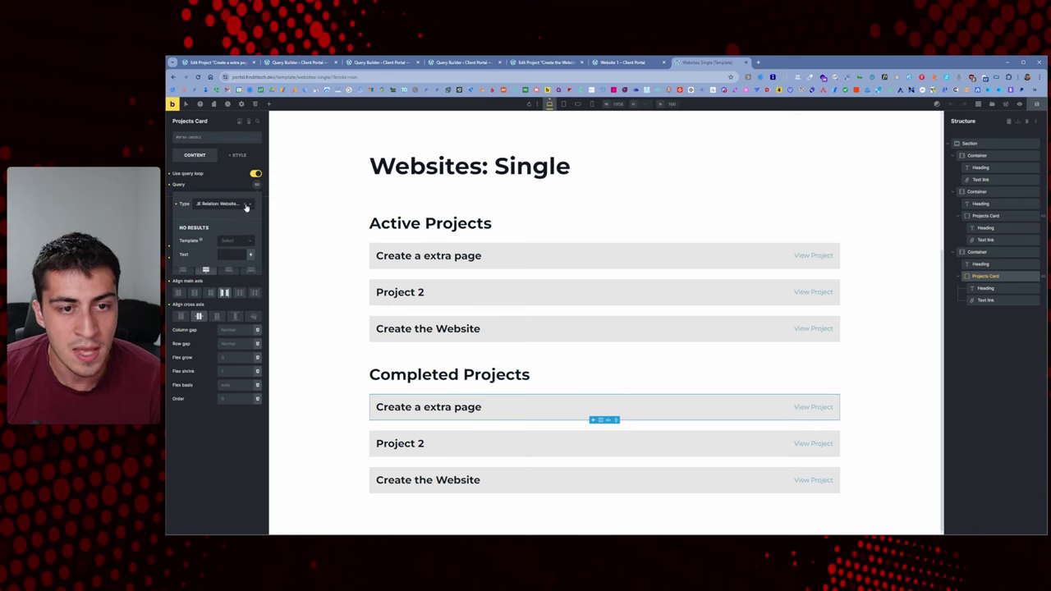
left_click(246, 204)
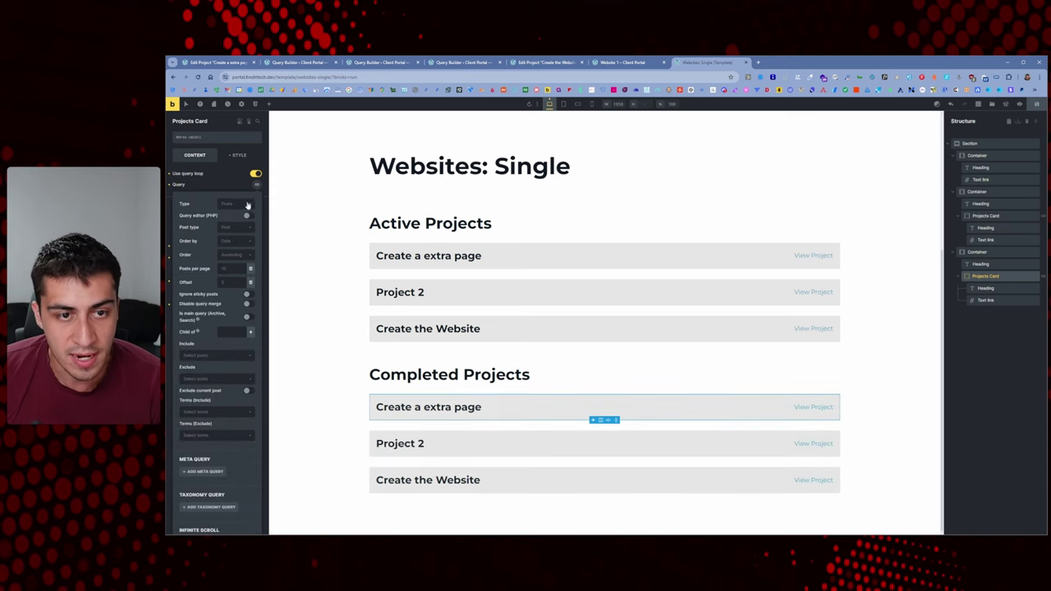
left_click(246, 204)
left_click(244, 265)
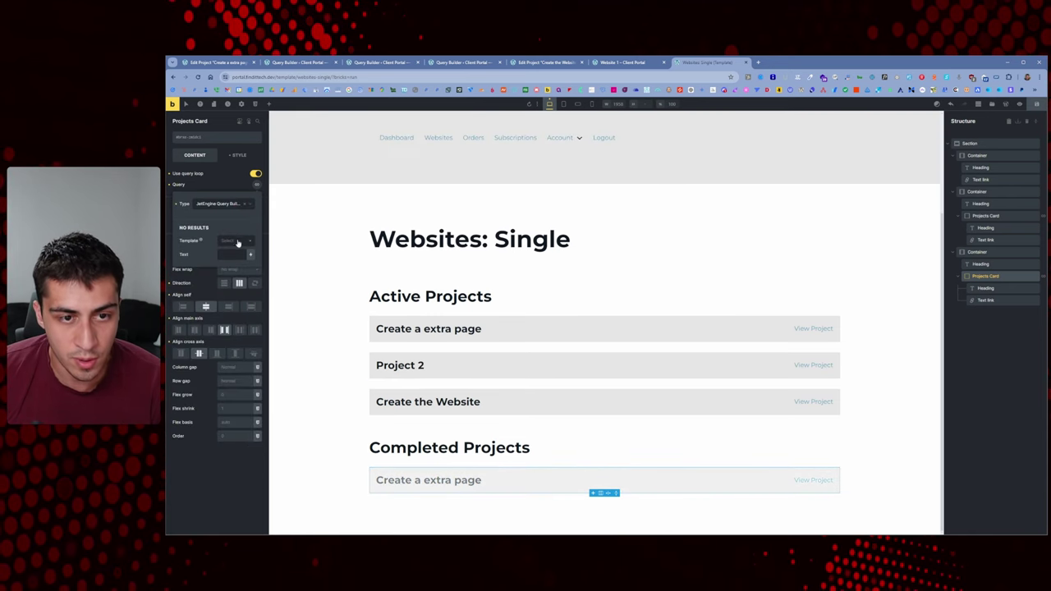
left_click(232, 208)
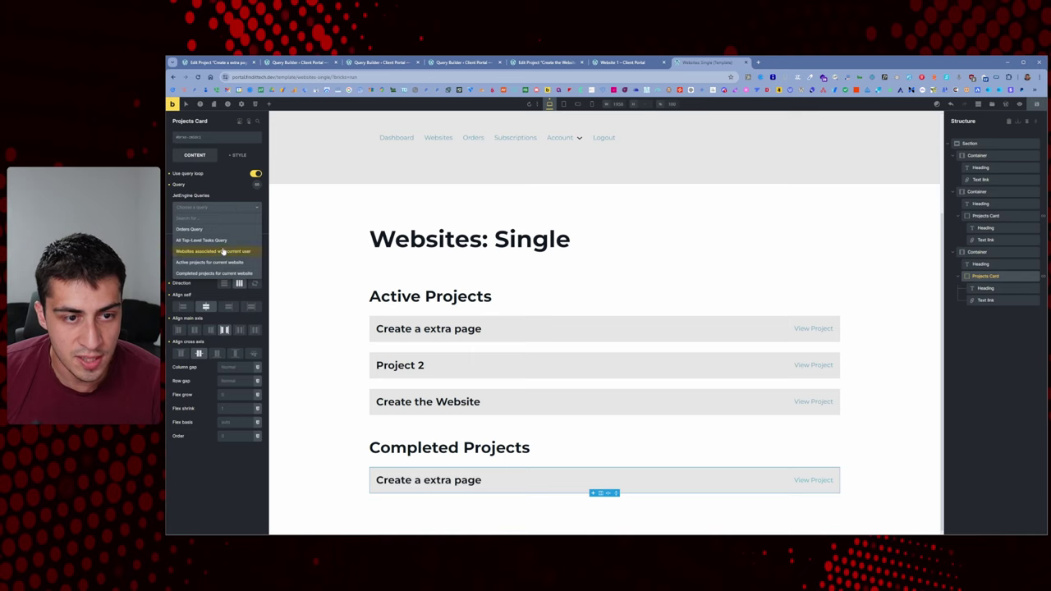
left_click(224, 272)
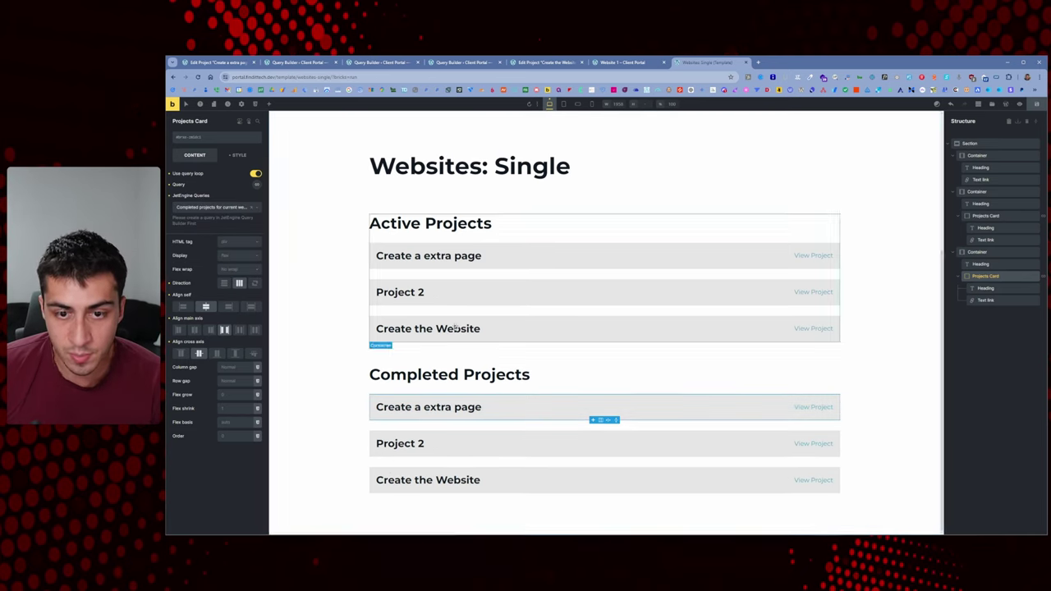
Check the query assigned to the Active Projects card and reload the live Website 1 page to review both project lists
left_click(989, 216)
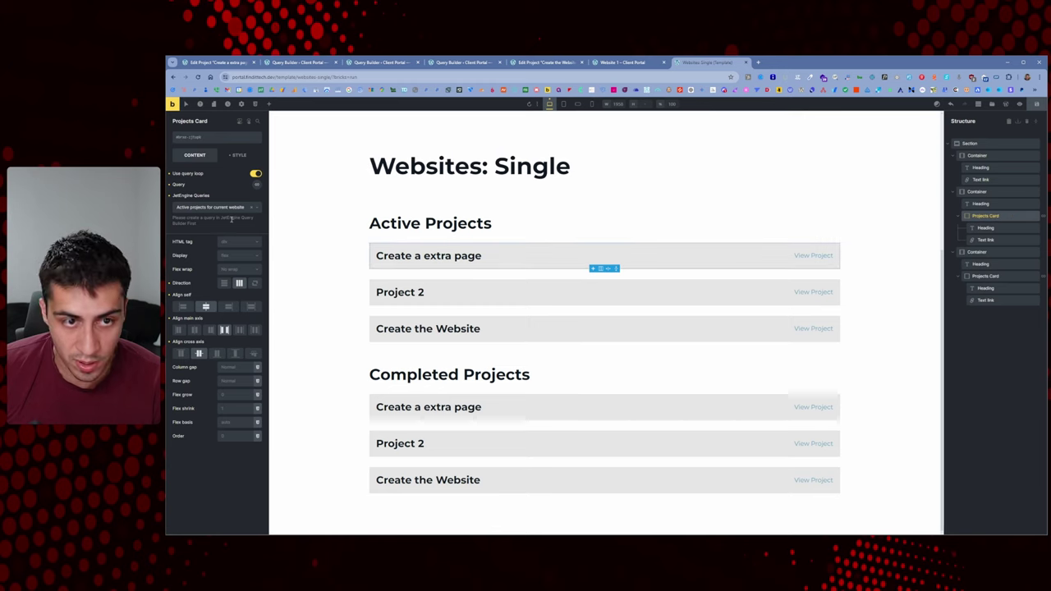
left_click(625, 63)
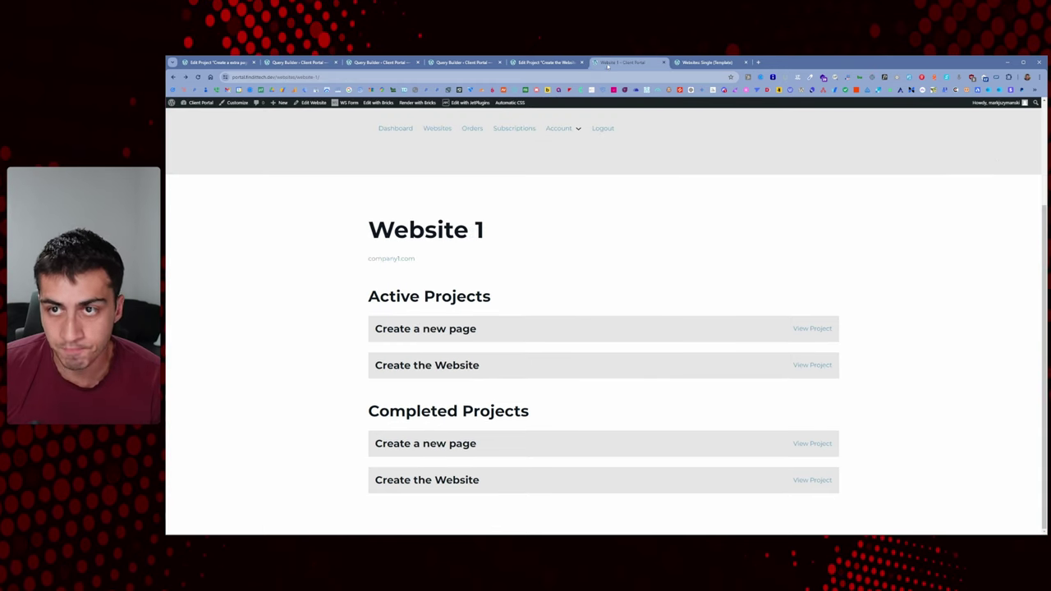
right_click(597, 228)
key("Escape")
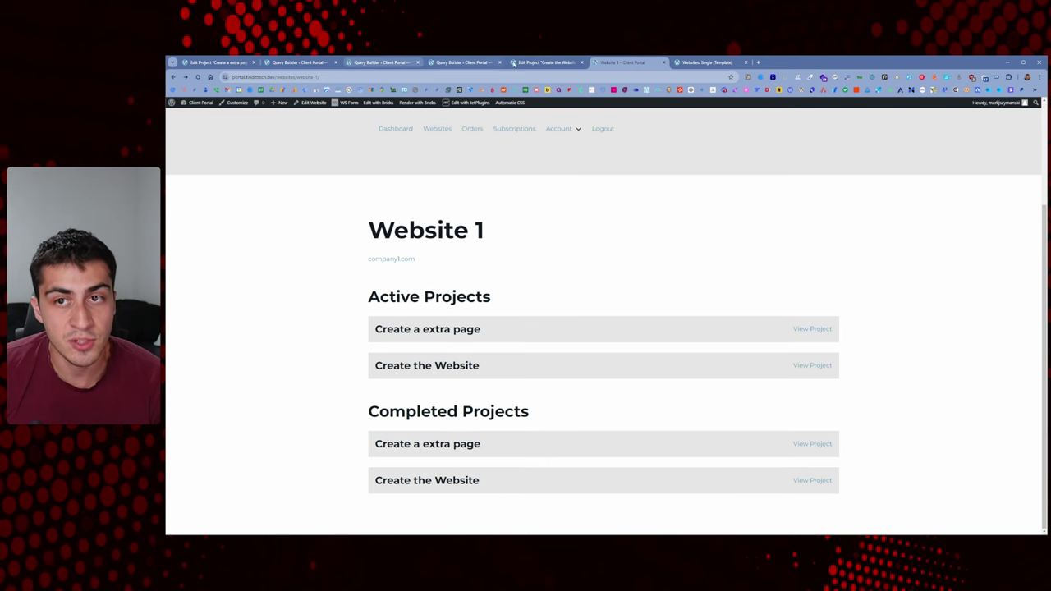
Add a meta query clause with the field key "status" to the "Active projects for current website" query
left_click(376, 64)
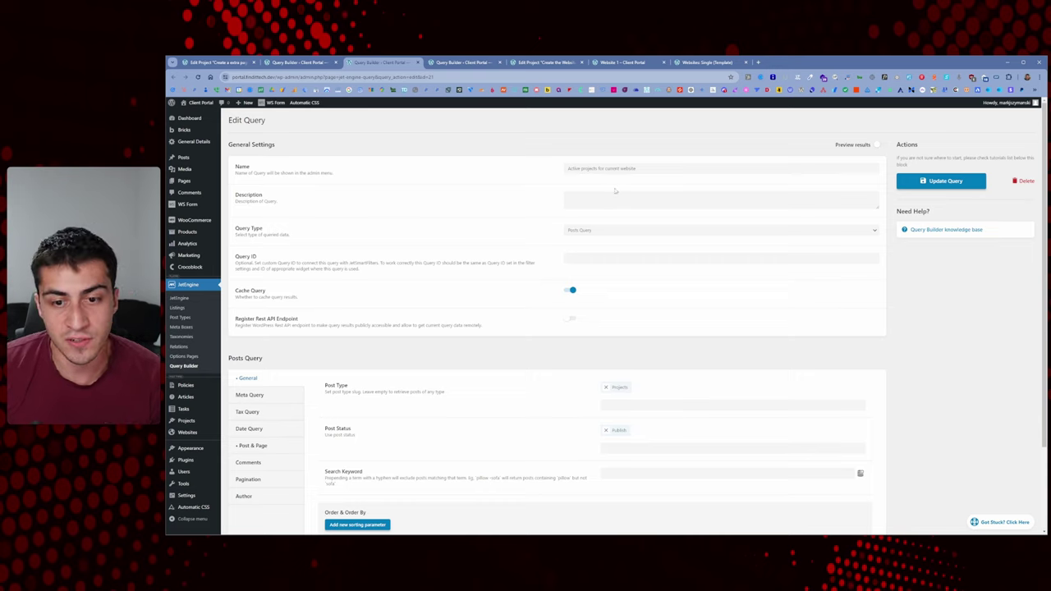
scroll(615, 226, "down", 2)
left_click(267, 294)
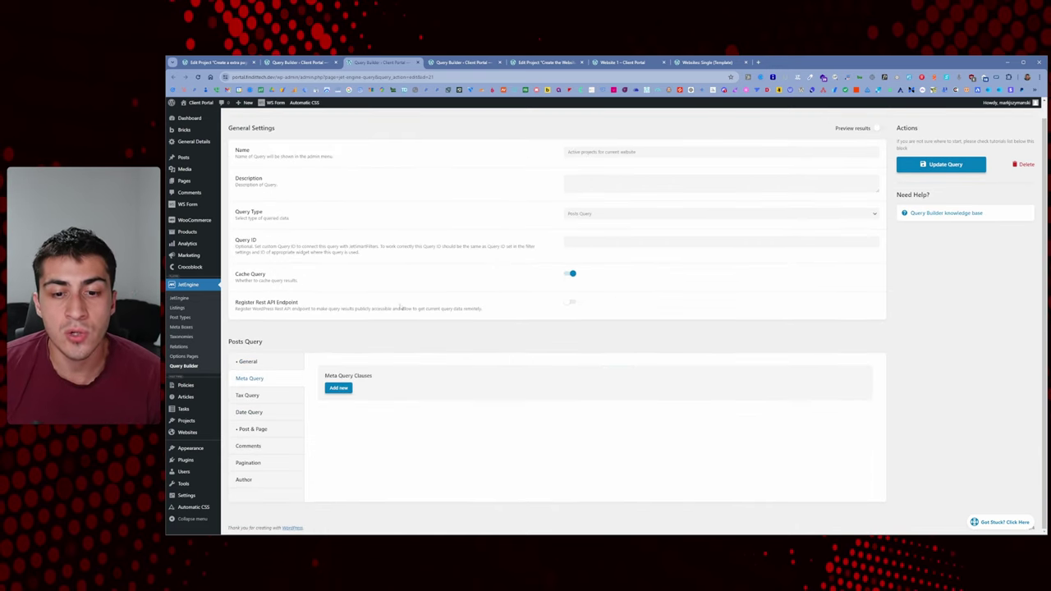
left_click(339, 389)
scroll(623, 338, "down", 1)
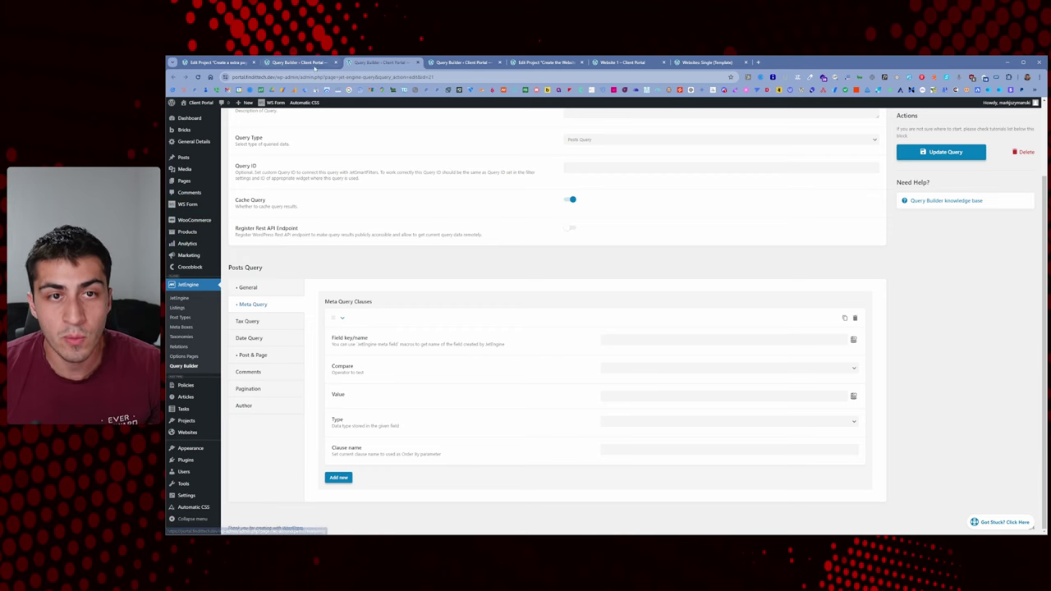
left_click(300, 62)
left_click(220, 62)
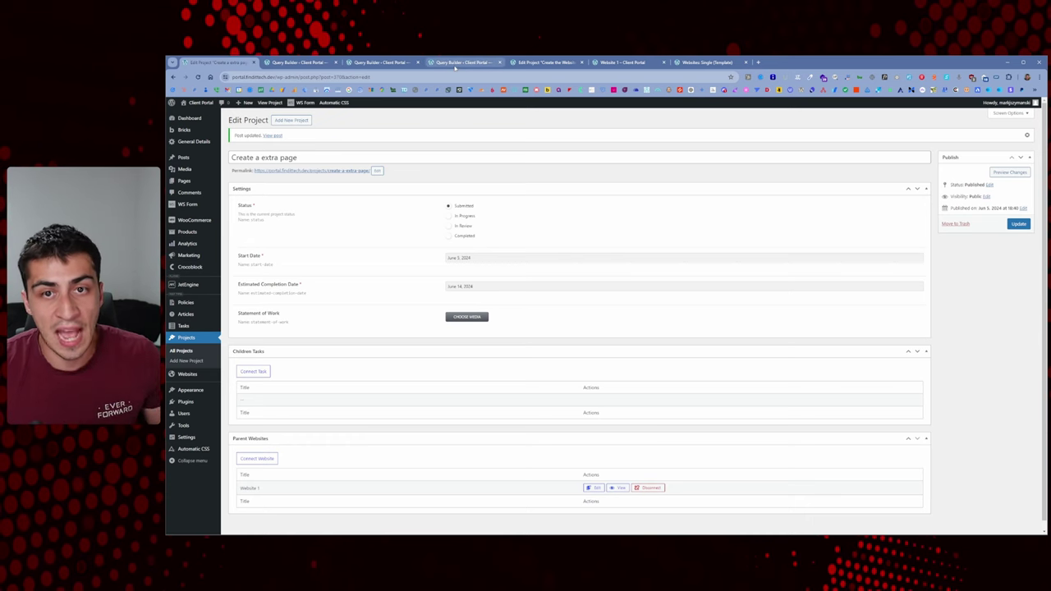
left_click(381, 63)
left_click(624, 342)
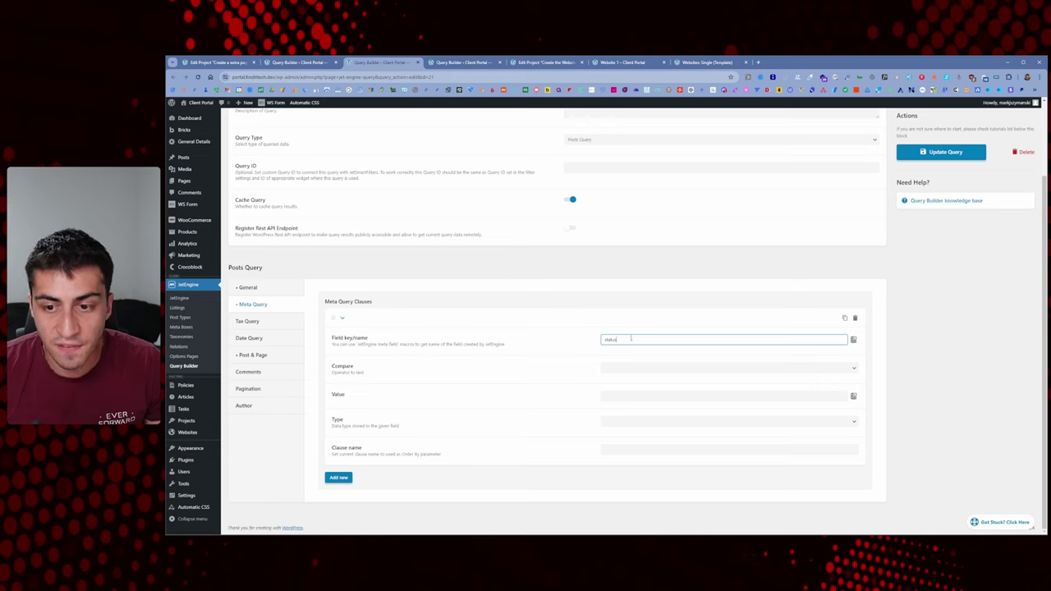
Set the status clause's comparison to Not equal and its value to "Completed"
left_click(610, 371)
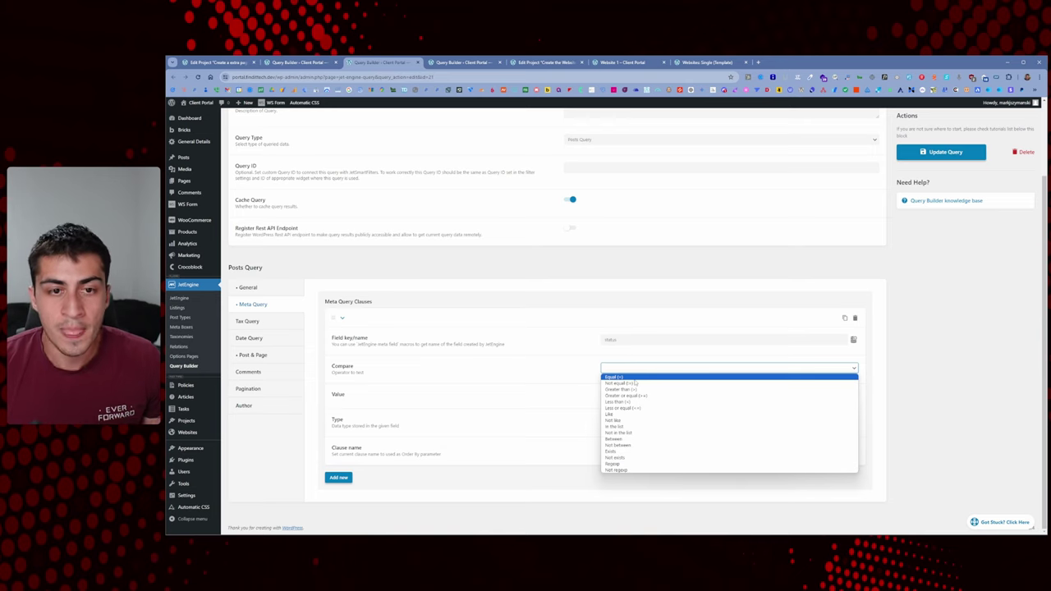
scroll(629, 365, "up", 2)
scroll(629, 370, "down", 2)
left_click(624, 369)
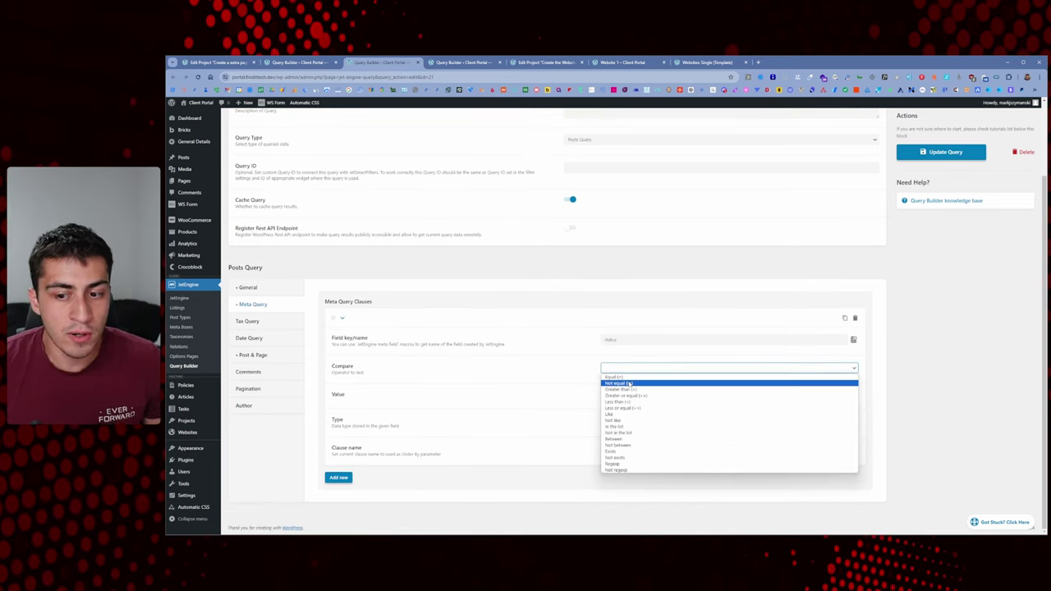
left_click(630, 384)
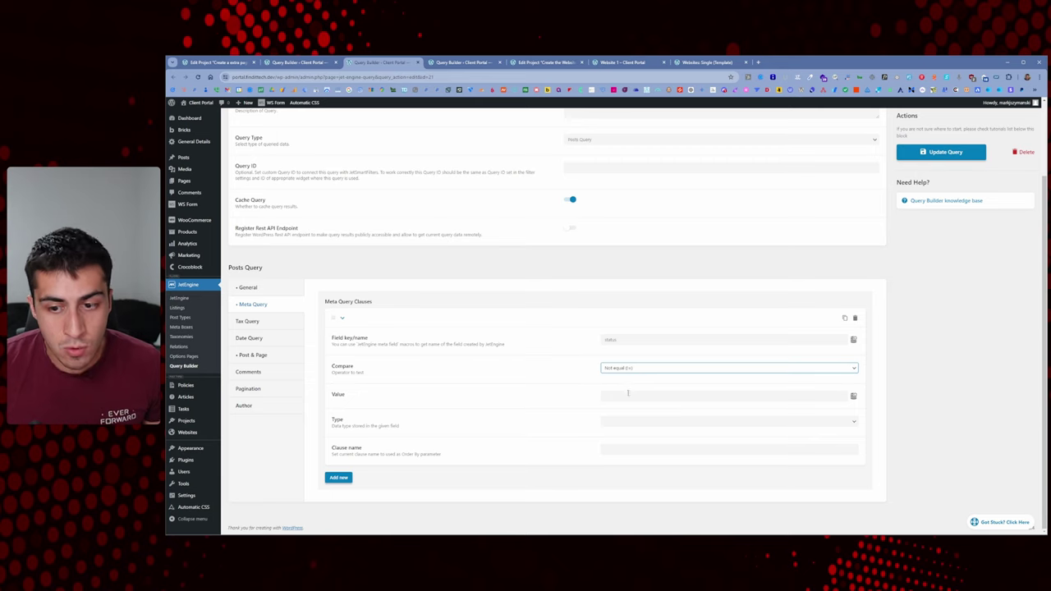
left_click(628, 395)
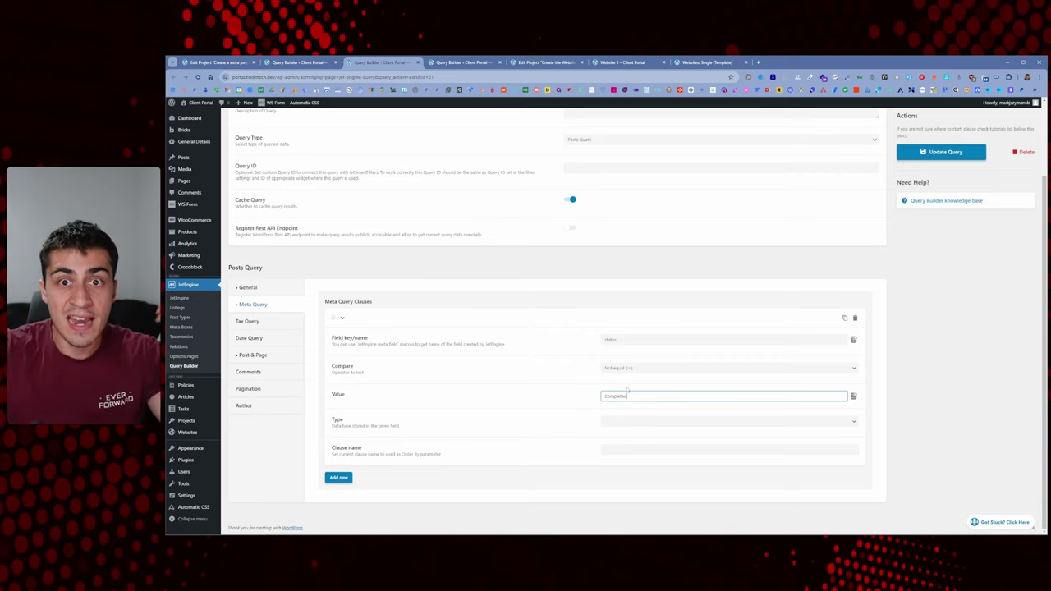
Set the status clause's data type to Char and update the active projects query
left_click(626, 421)
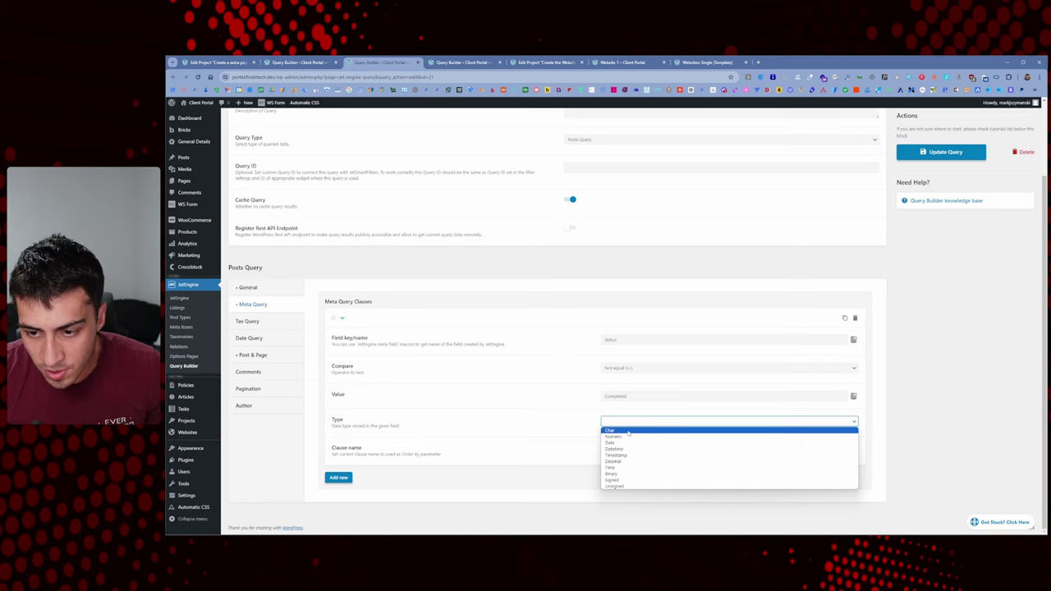
left_click(628, 431)
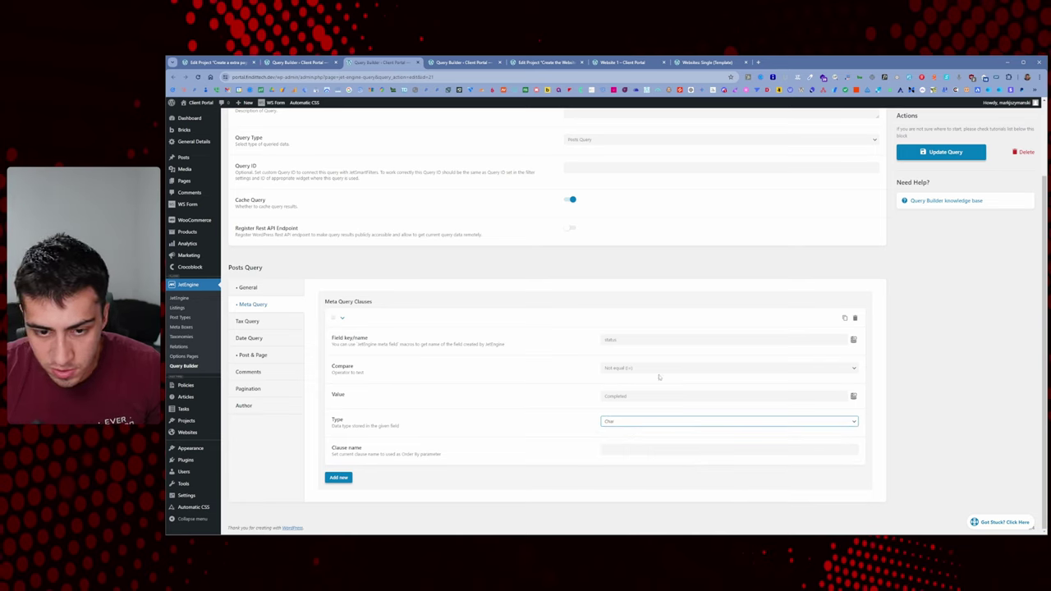
left_click(628, 449)
left_click(530, 473)
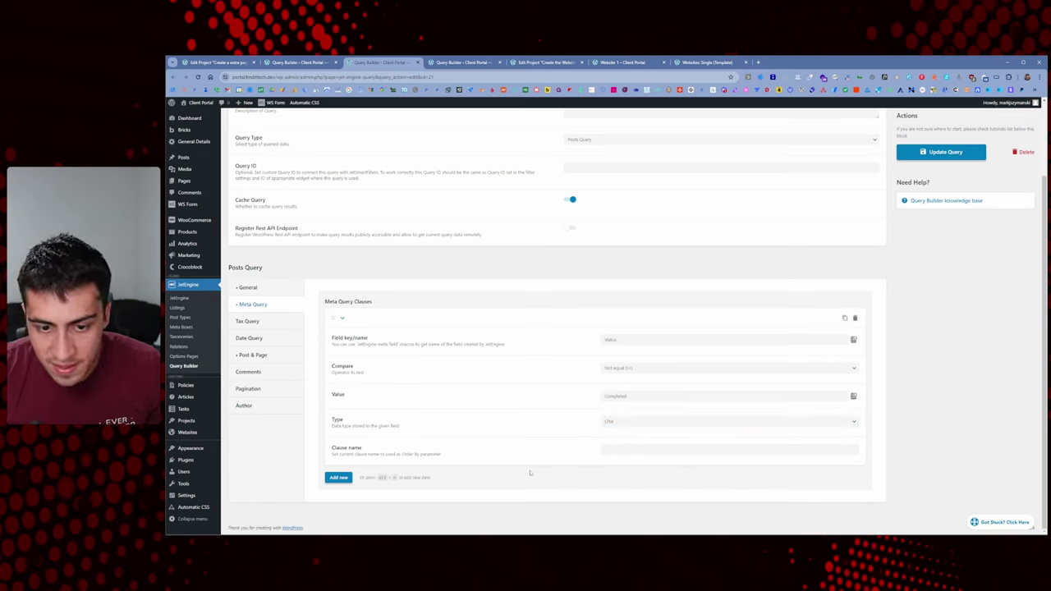
left_click(942, 152)
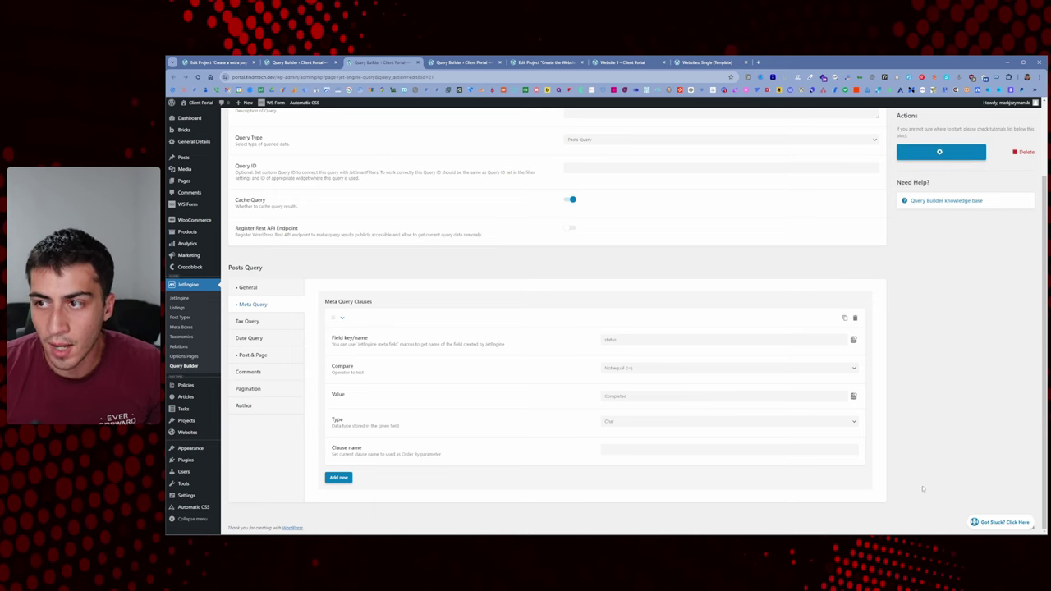
Add a meta query clause with the field key "status" to the "Completed projects for current website" query
left_click(457, 63)
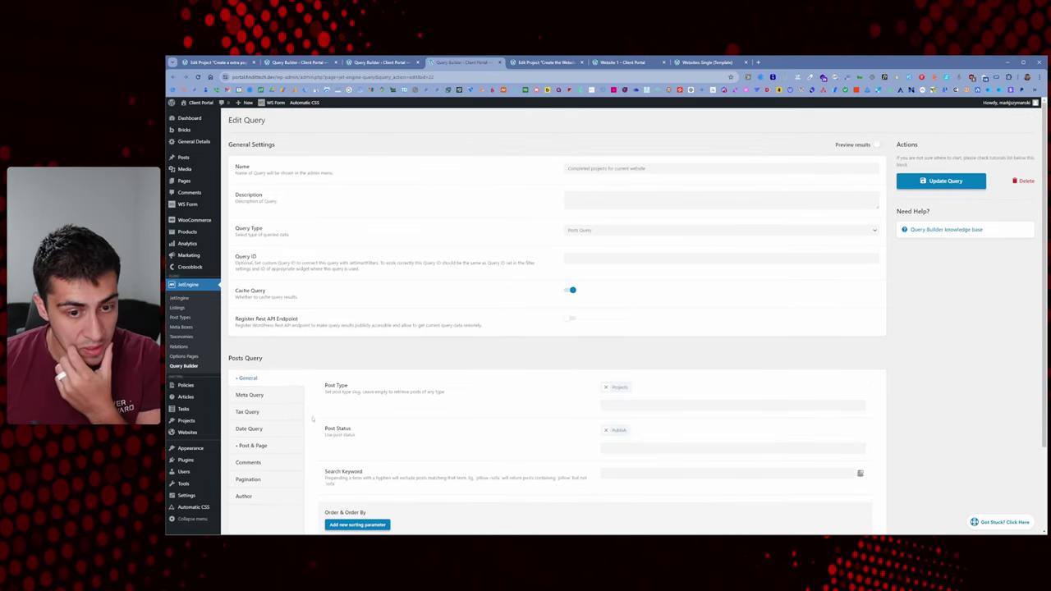
left_click(253, 397)
left_click(338, 408)
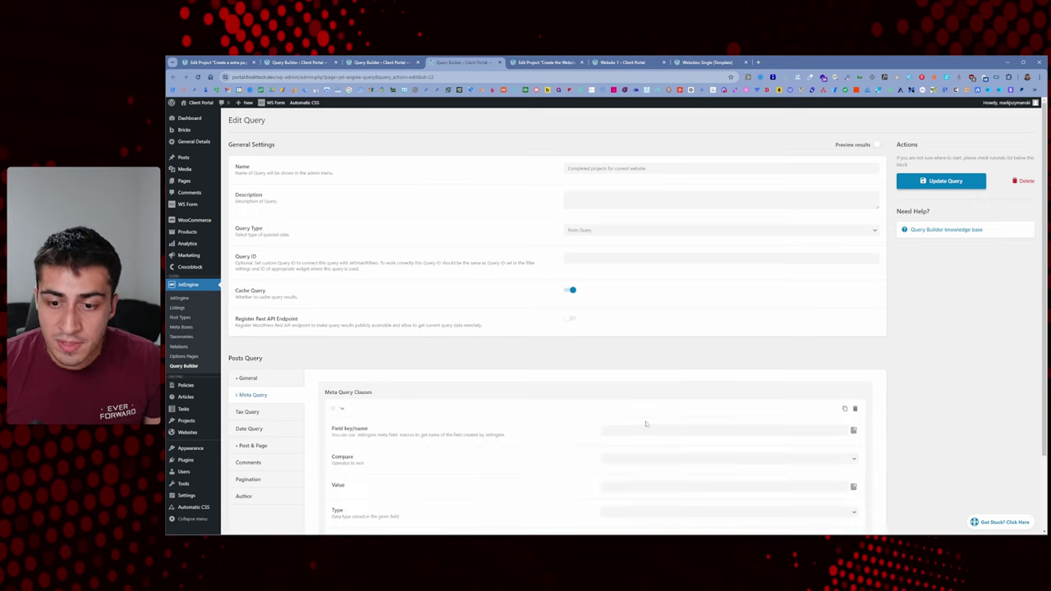
scroll(649, 411, "down", 1)
left_click(639, 342)
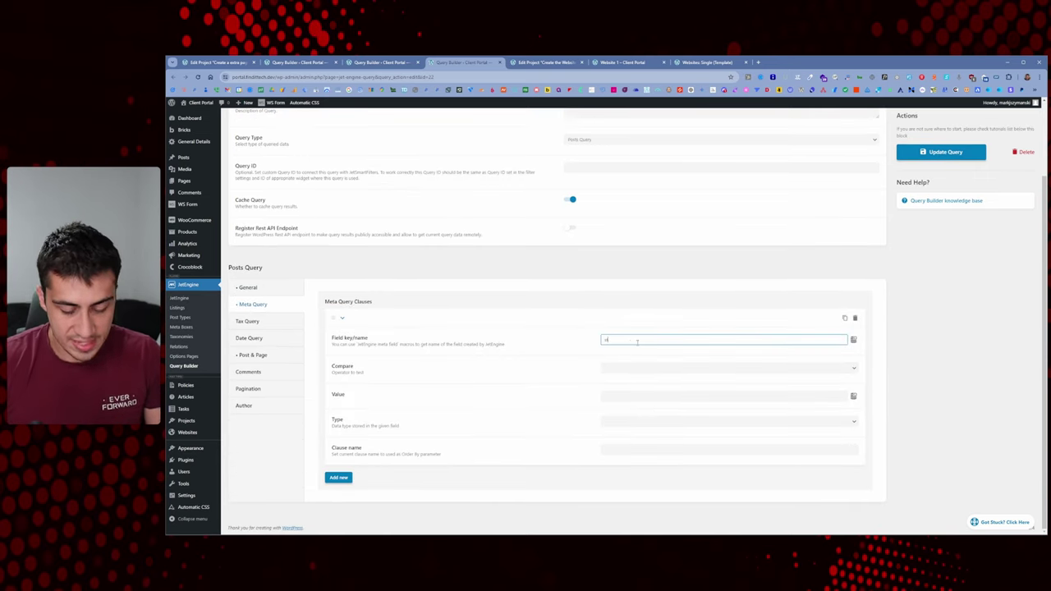
Complete the status clause with comparison Equal, value "Completed" and data type Char, and update the completed projects query
left_click(629, 368)
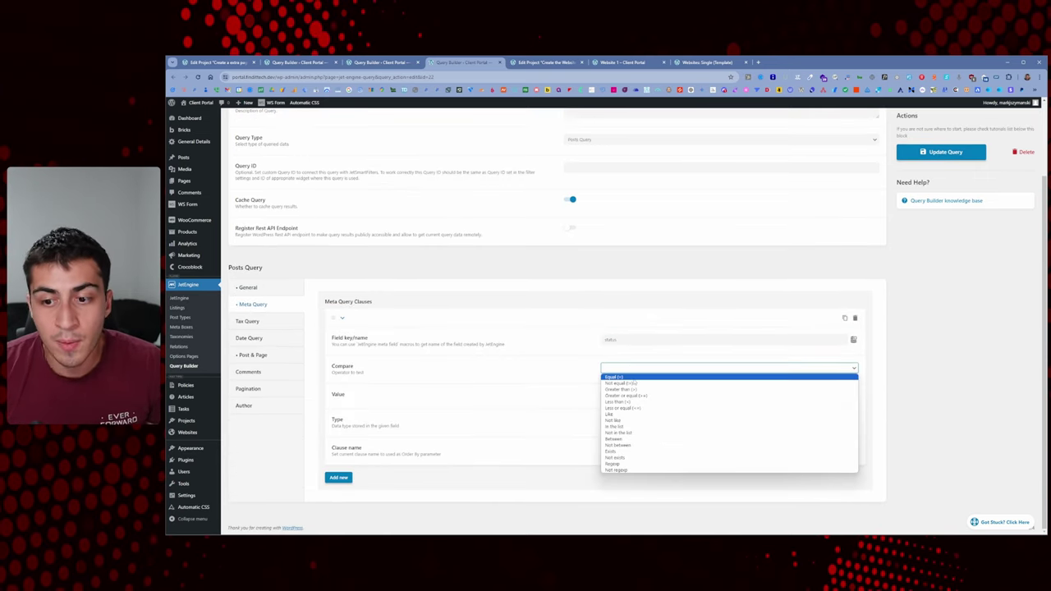
left_click(633, 378)
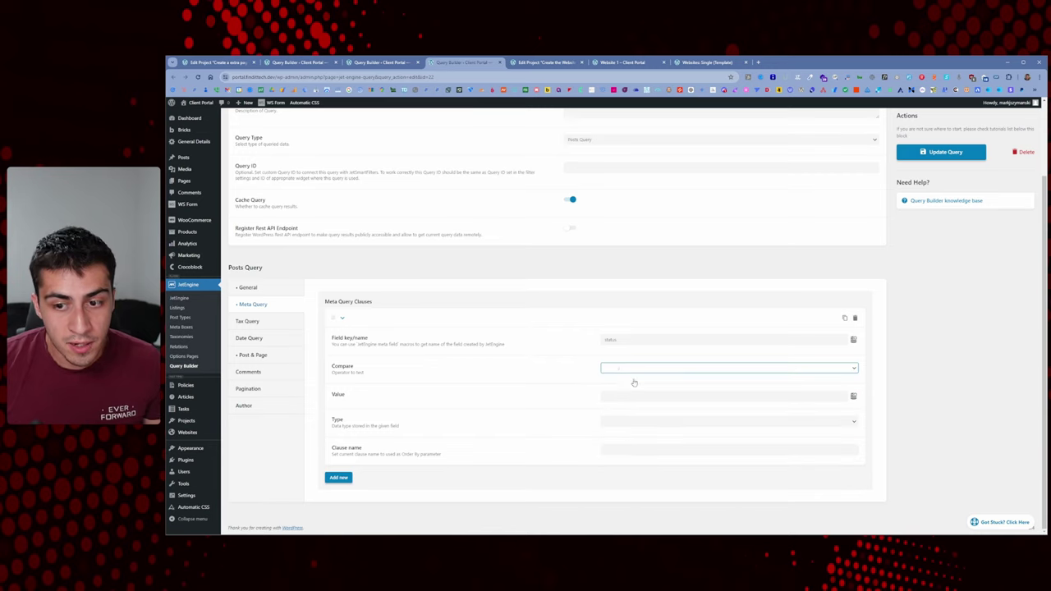
left_click(627, 396)
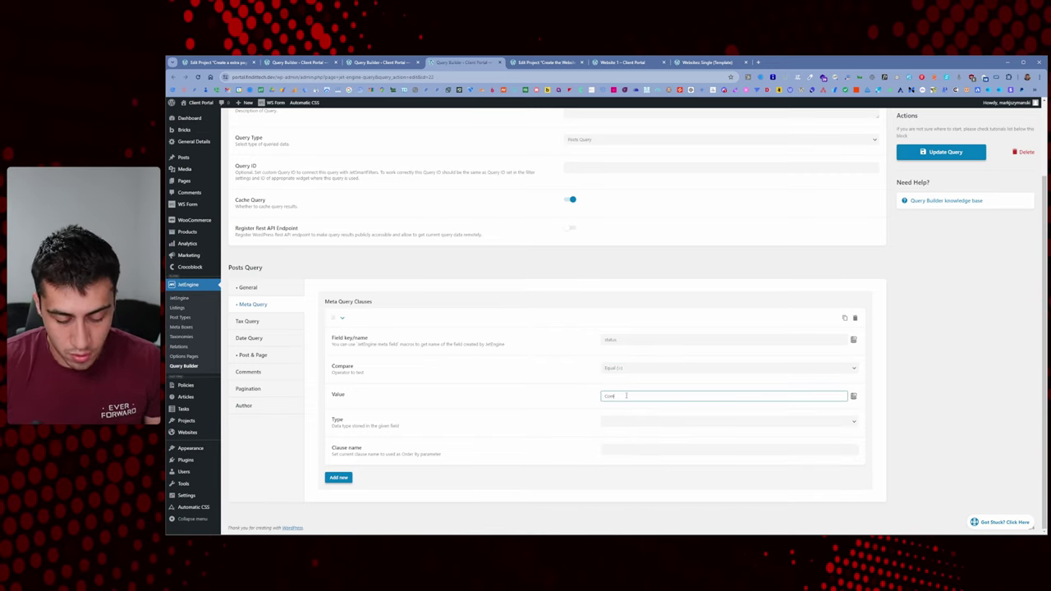
left_click(638, 421)
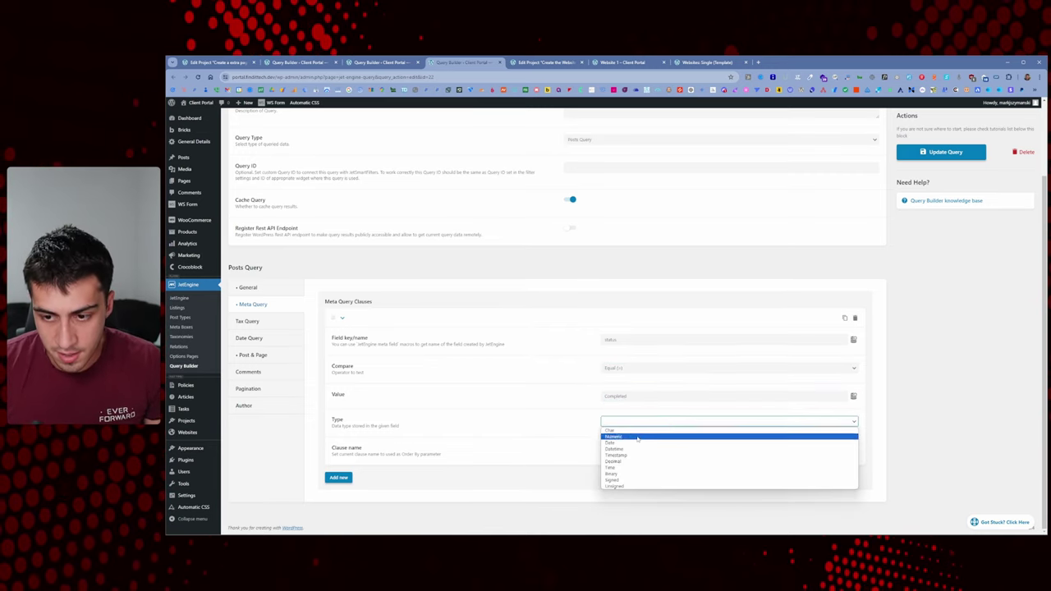
left_click(628, 435)
left_click(950, 153)
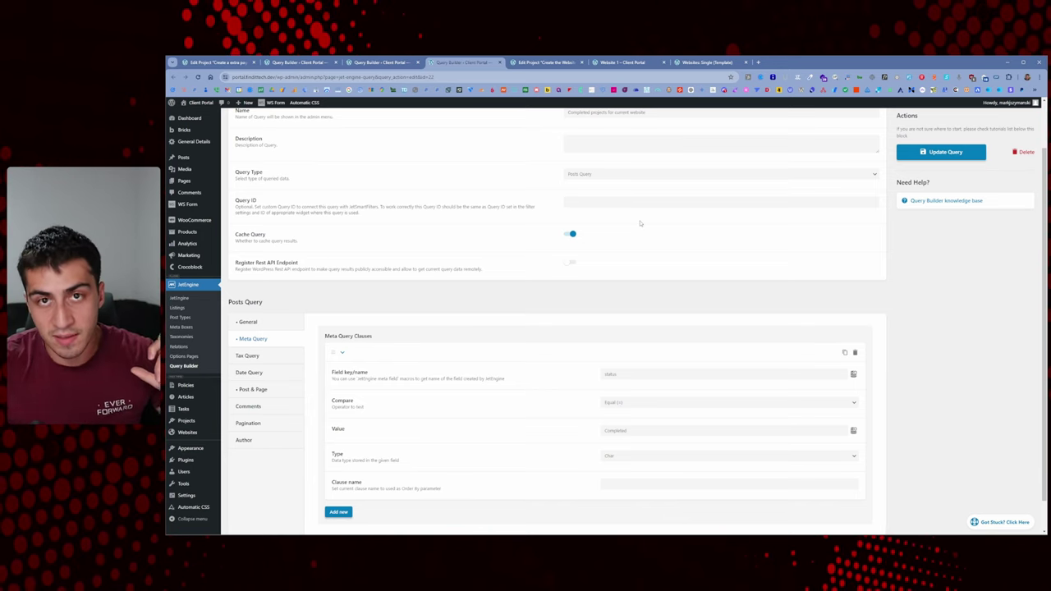
Reload the live Website 1 page and check which projects are listed under Active Projects and Completed Projects
left_click(594, 62)
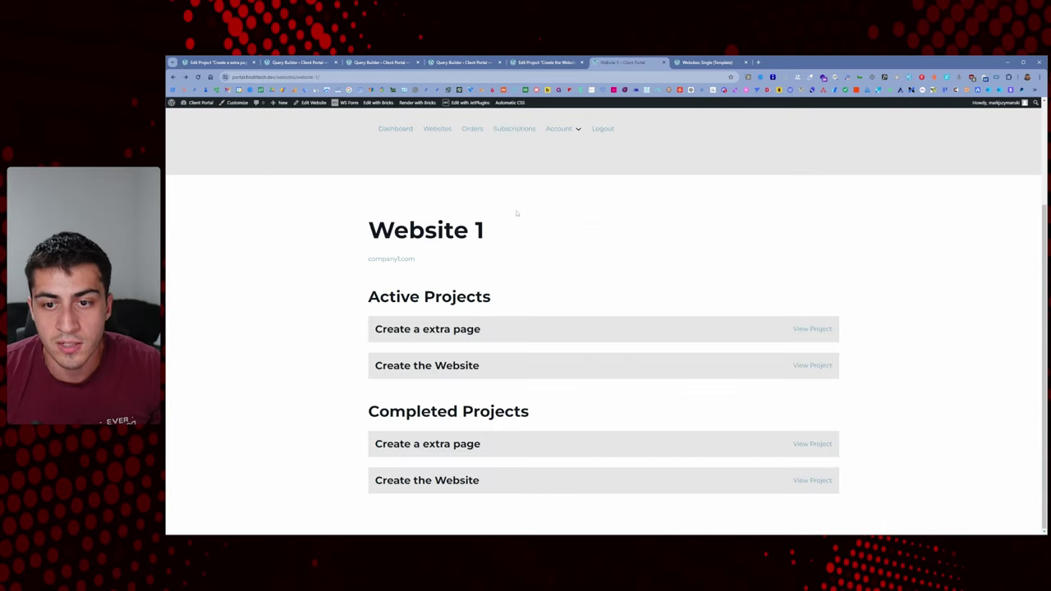
right_click(597, 225)
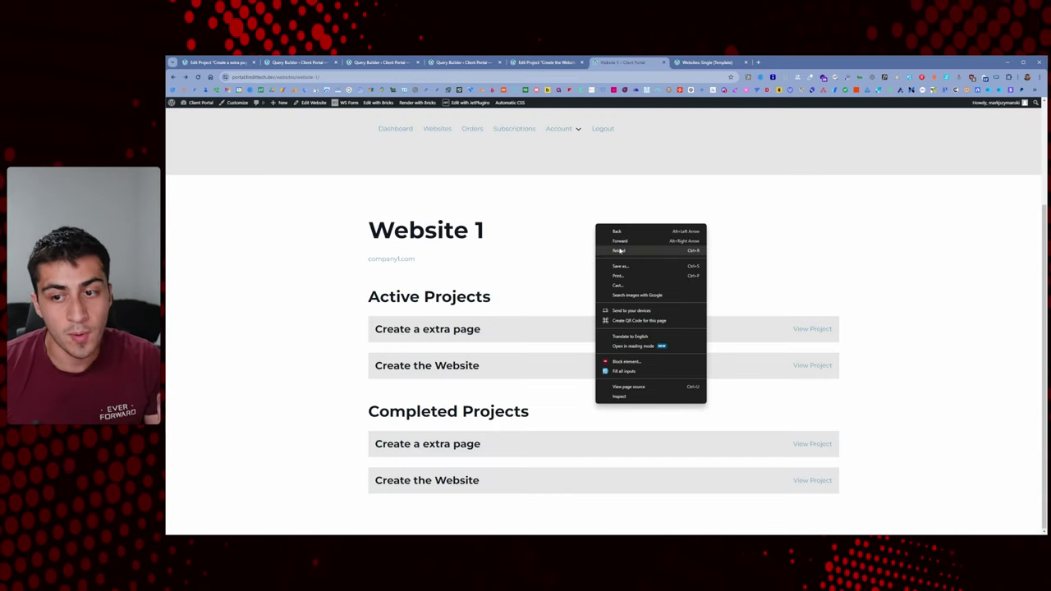
left_click(620, 251)
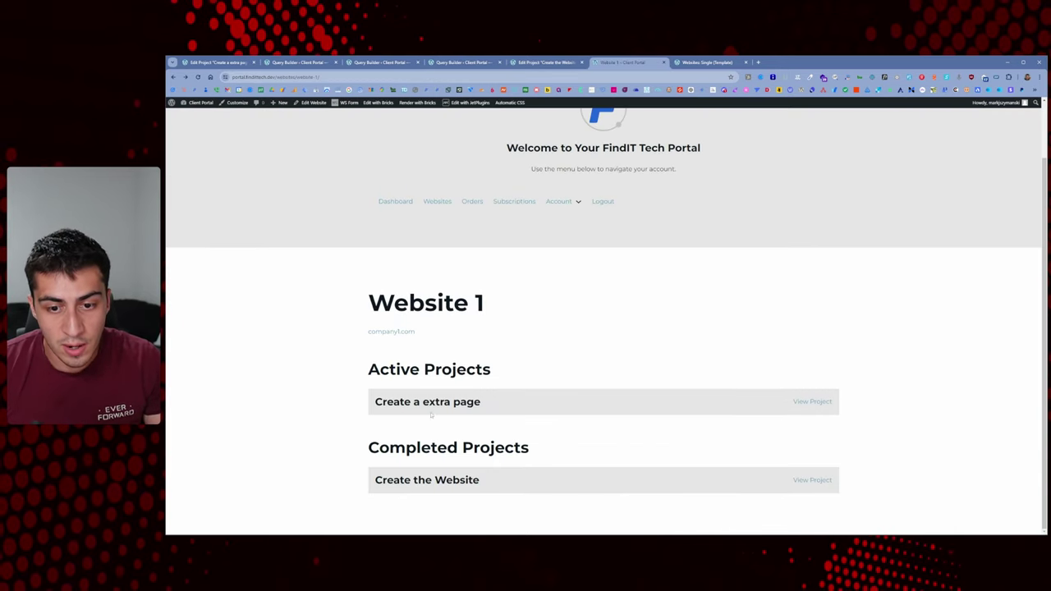
left_click_drag(478, 481, 374, 480)
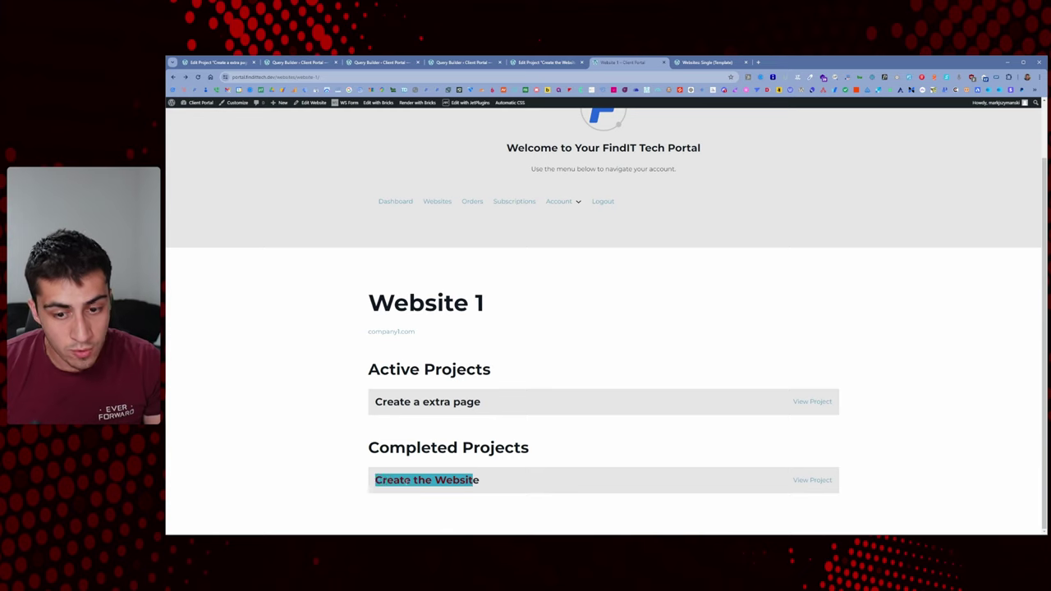
left_click(374, 481)
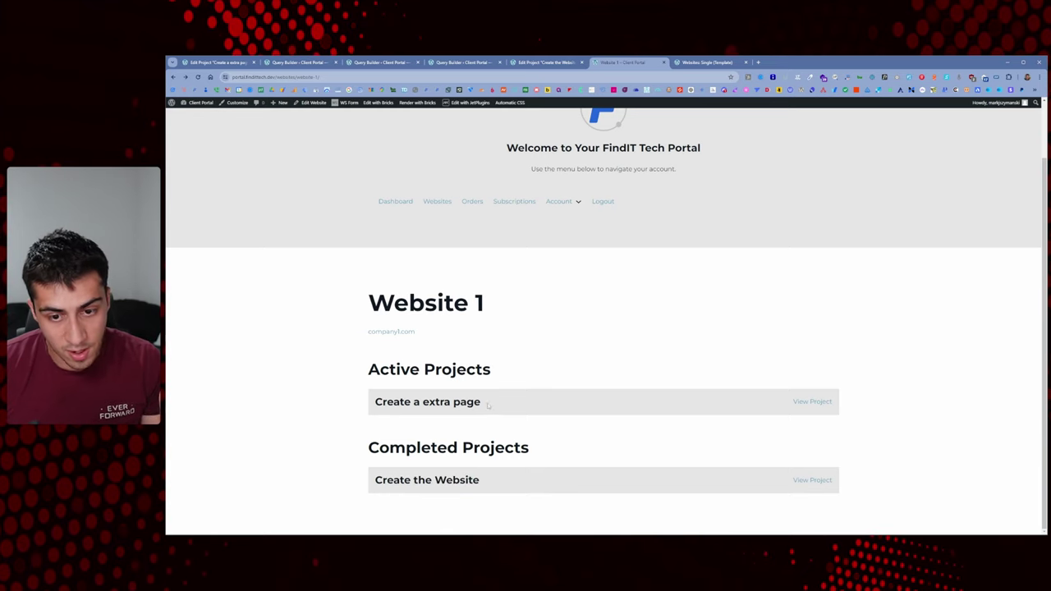
left_click_drag(480, 402, 374, 402)
left_click(374, 407)
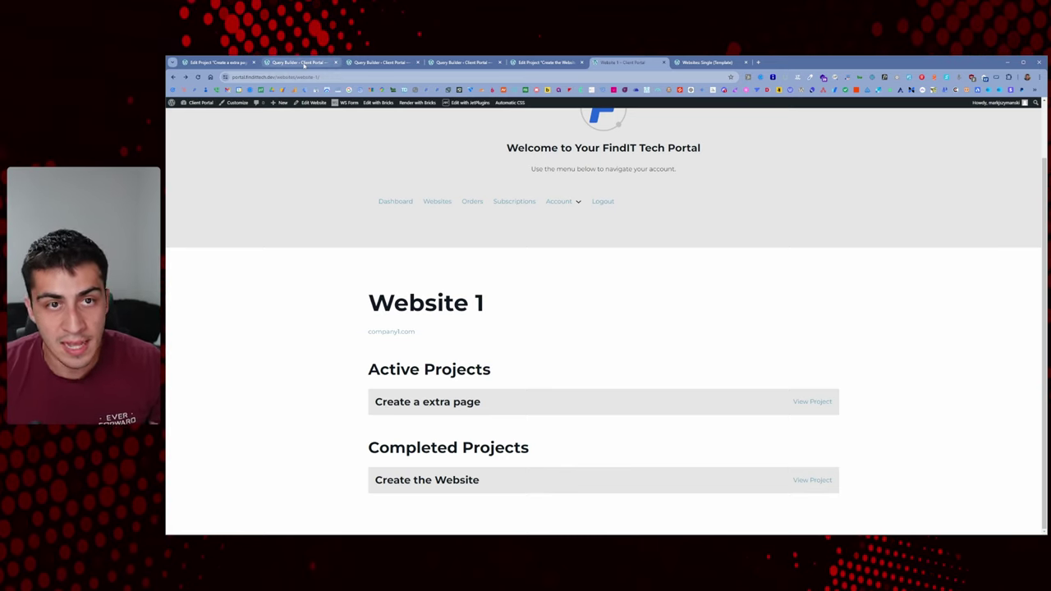
Set the status of the "Create a extra page" project to Completed and update the project
left_click(219, 66)
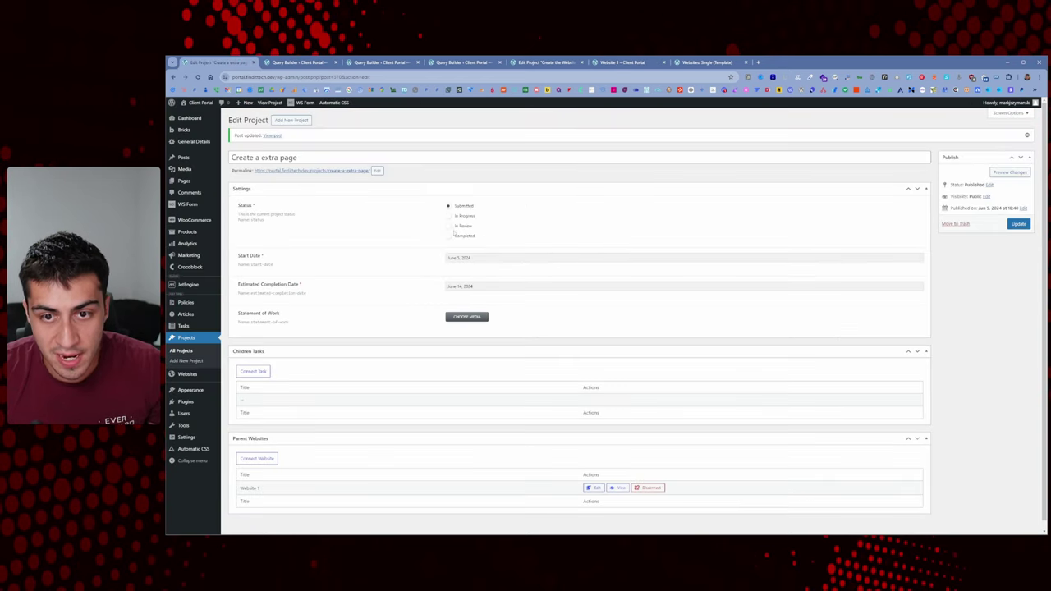
left_click(448, 236)
left_click(1018, 225)
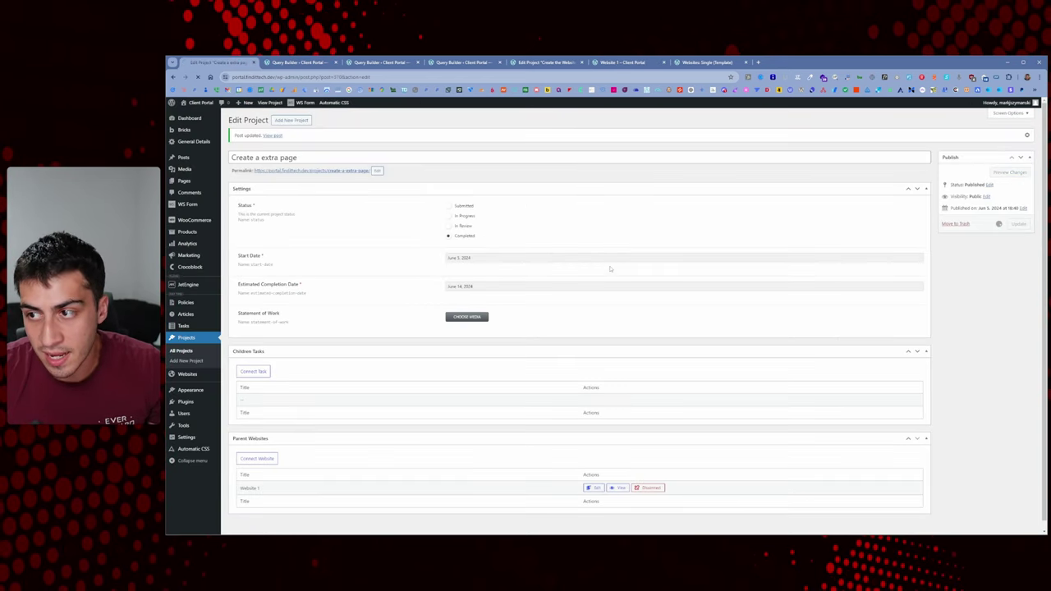
Reload the live Website 1 page to check which section lists the "Create a extra page" project
left_click(622, 63)
right_click(577, 245)
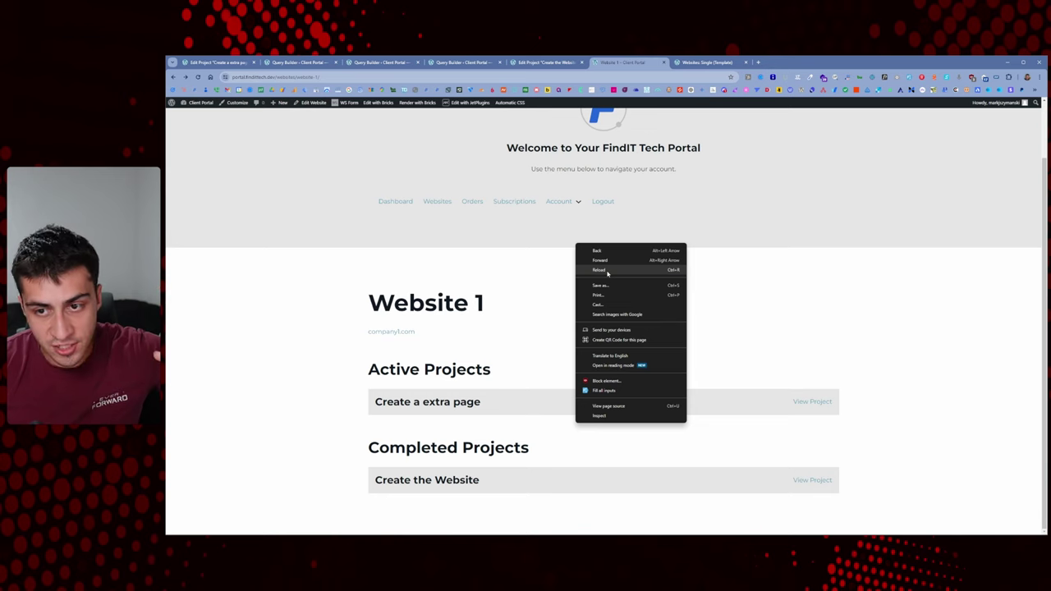
left_click(608, 271)
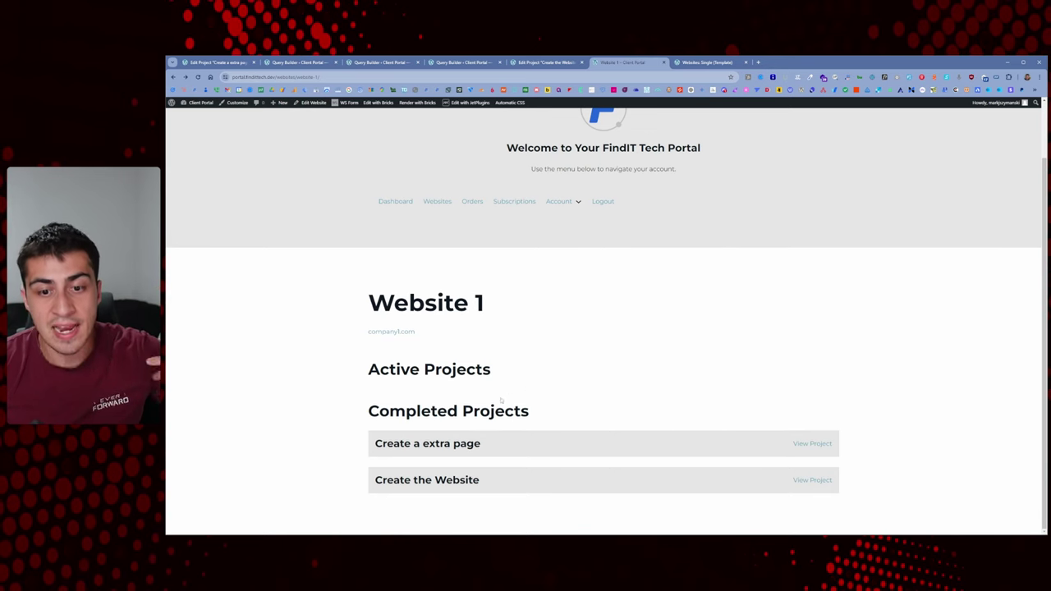